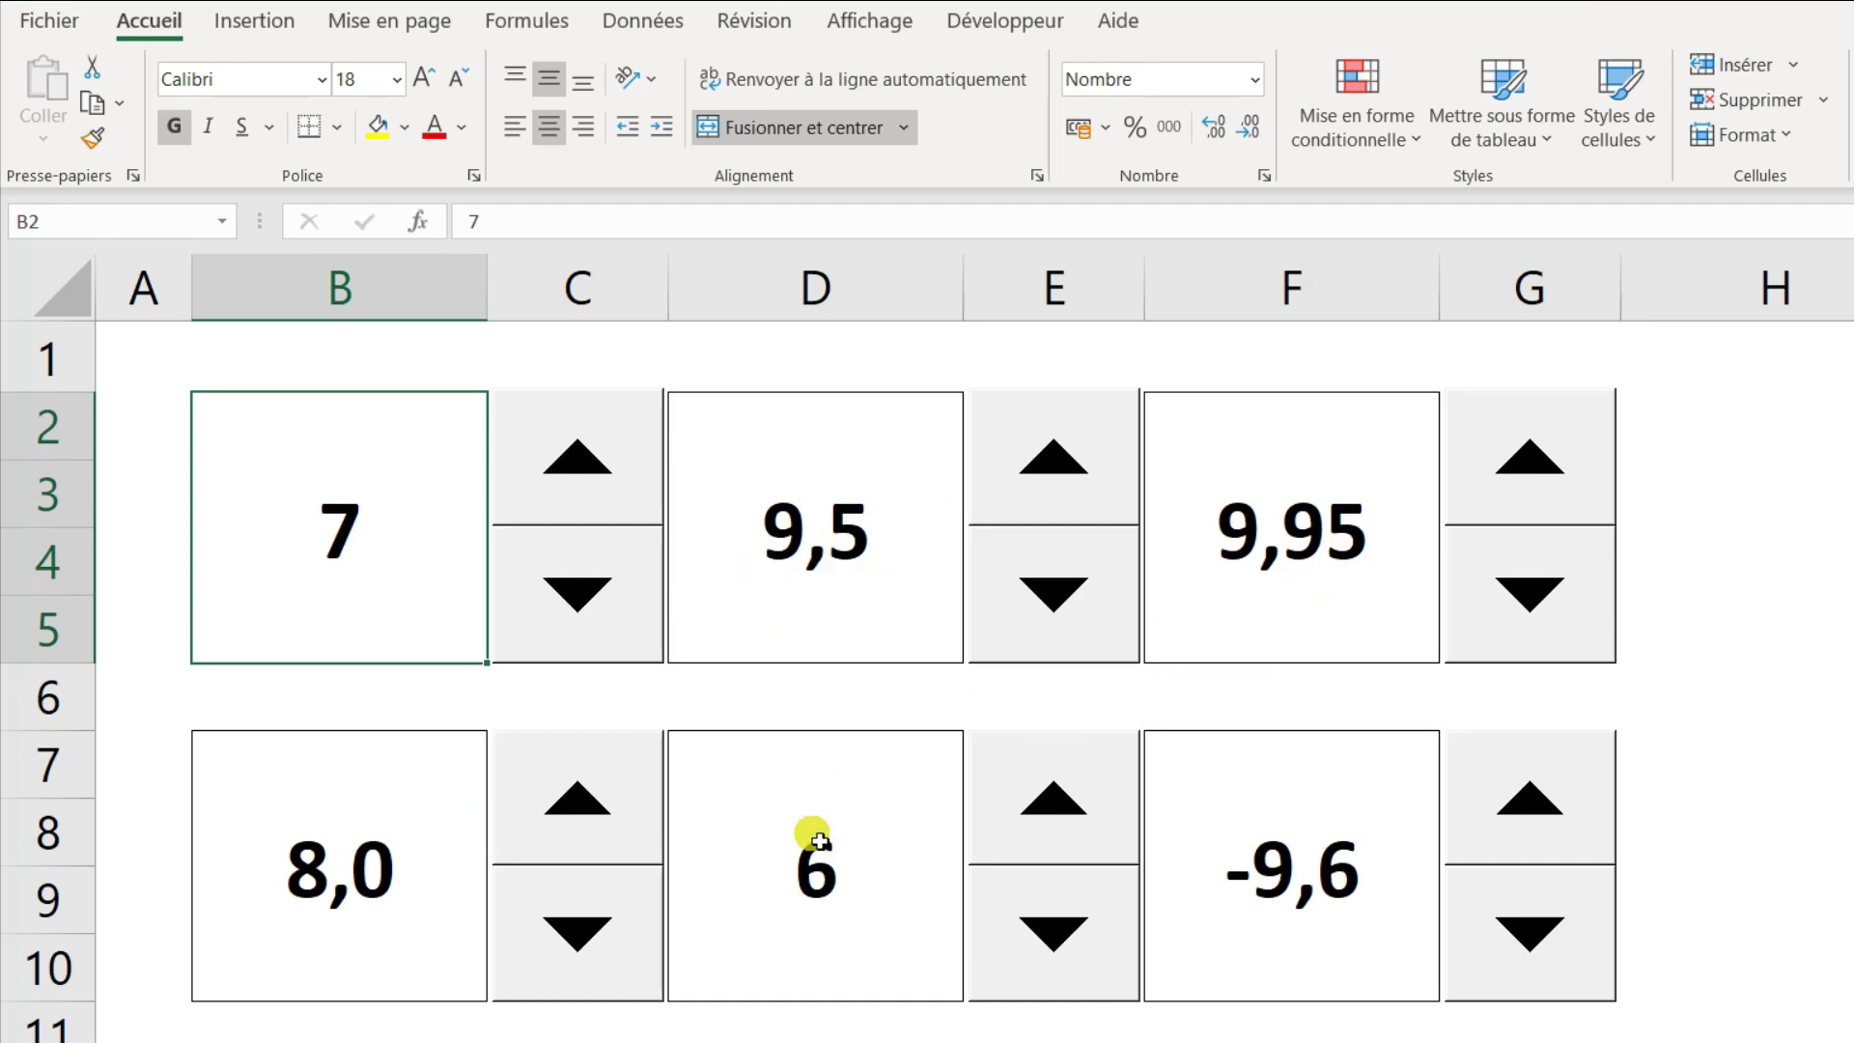
- Examine the formula behind the decimal spinner value in cell D2
left_click(860, 530)
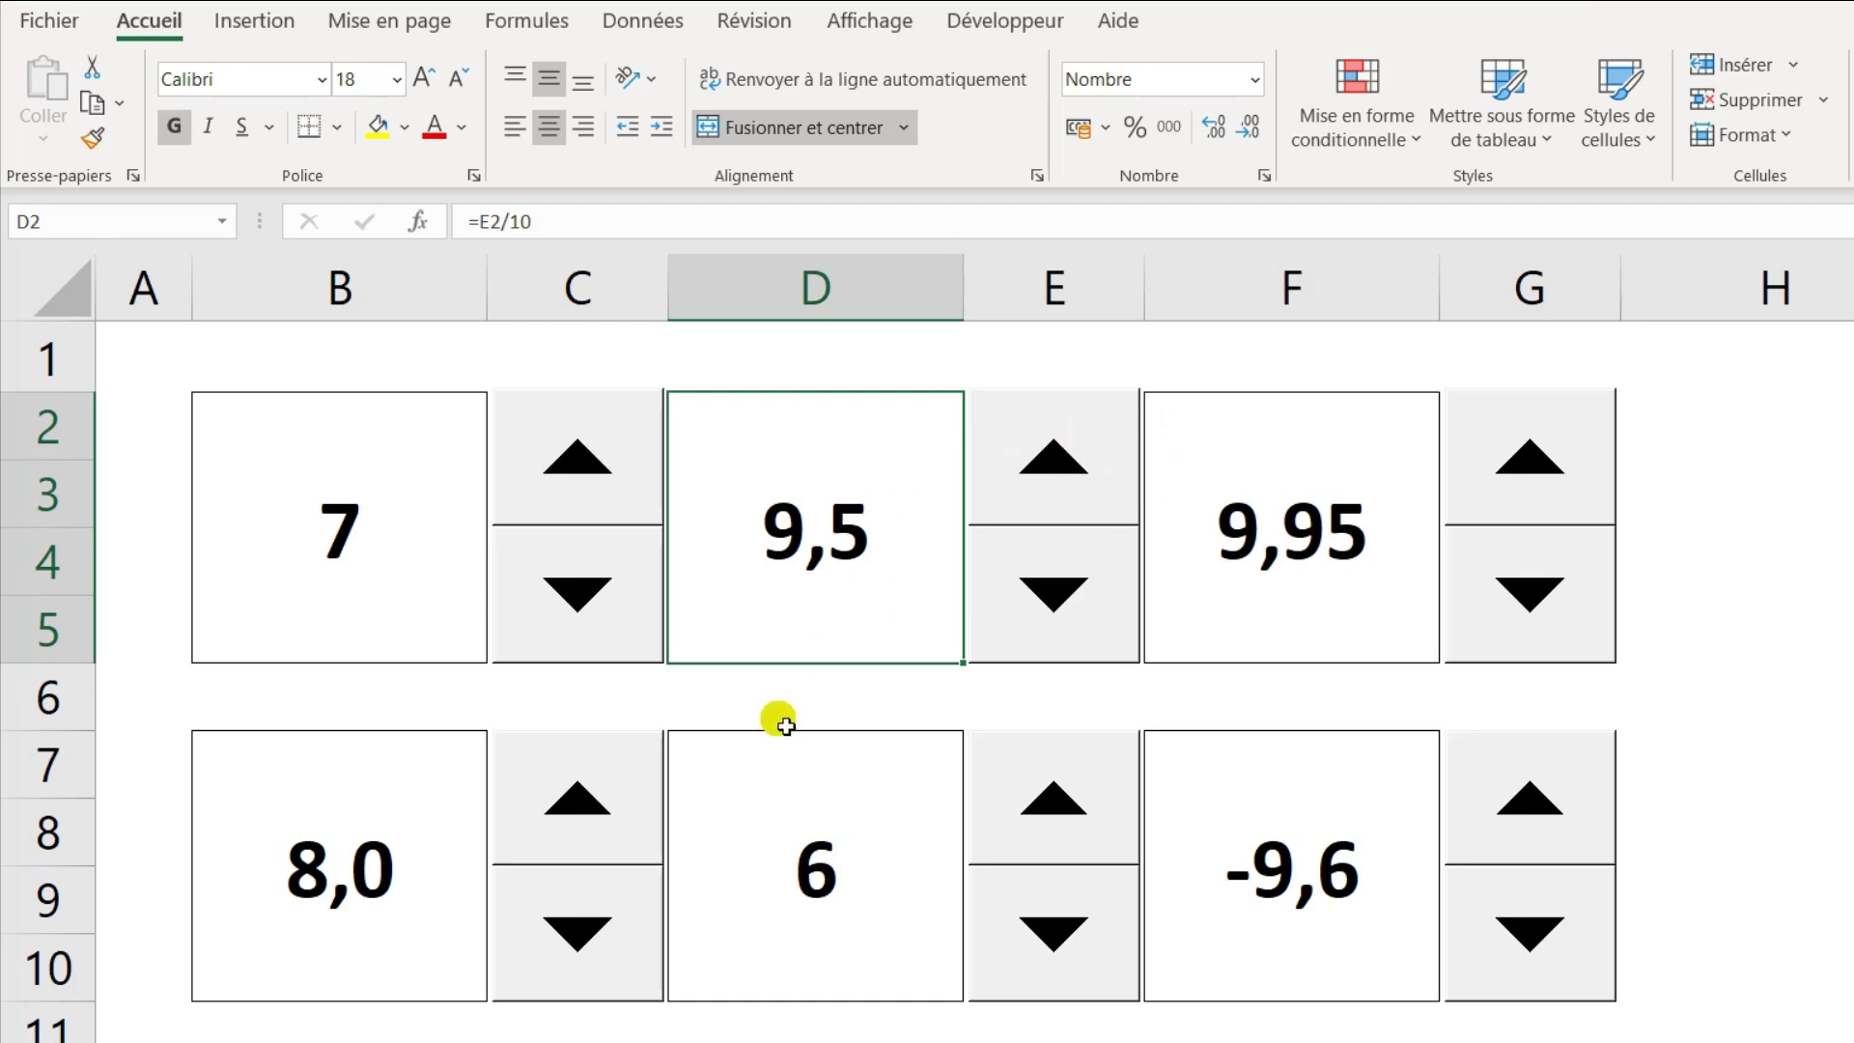
type("5")
key("Return")
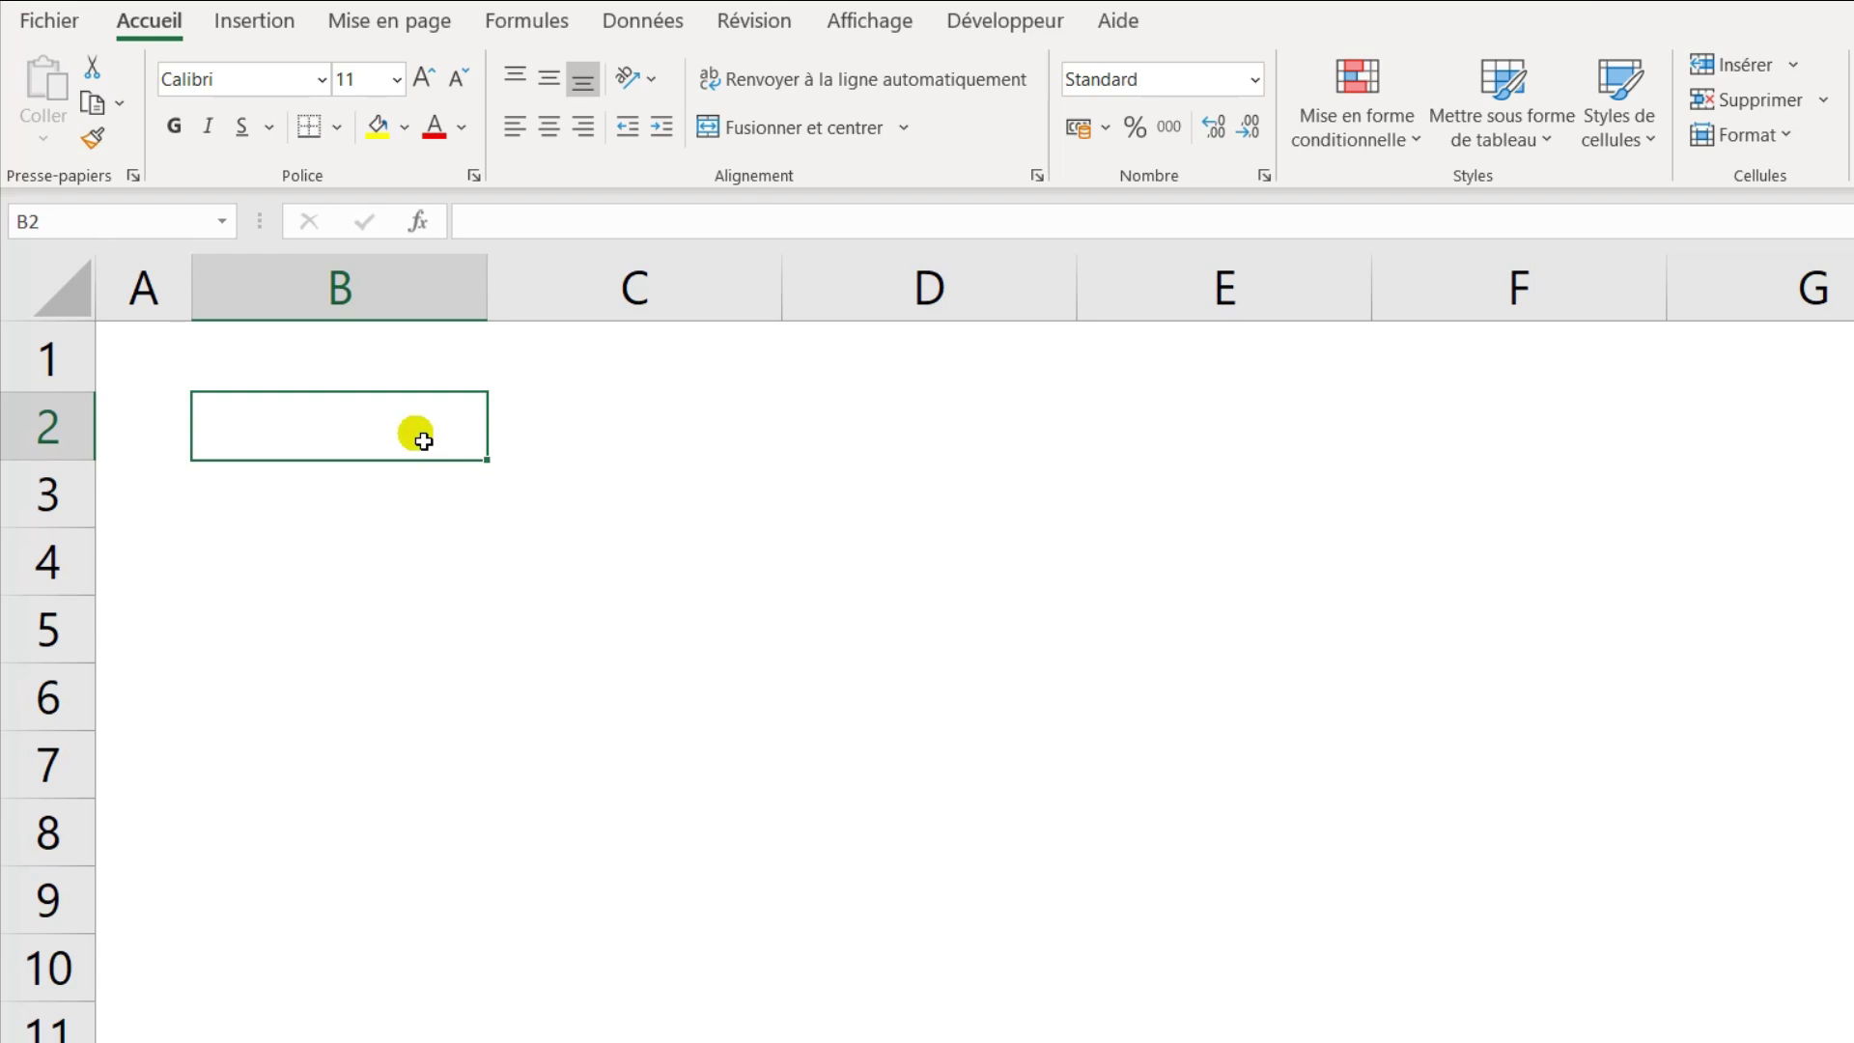
- Merge and center cells B2:B5 and apply all borders to the merged cell
left_click_drag(310, 426, 325, 606)
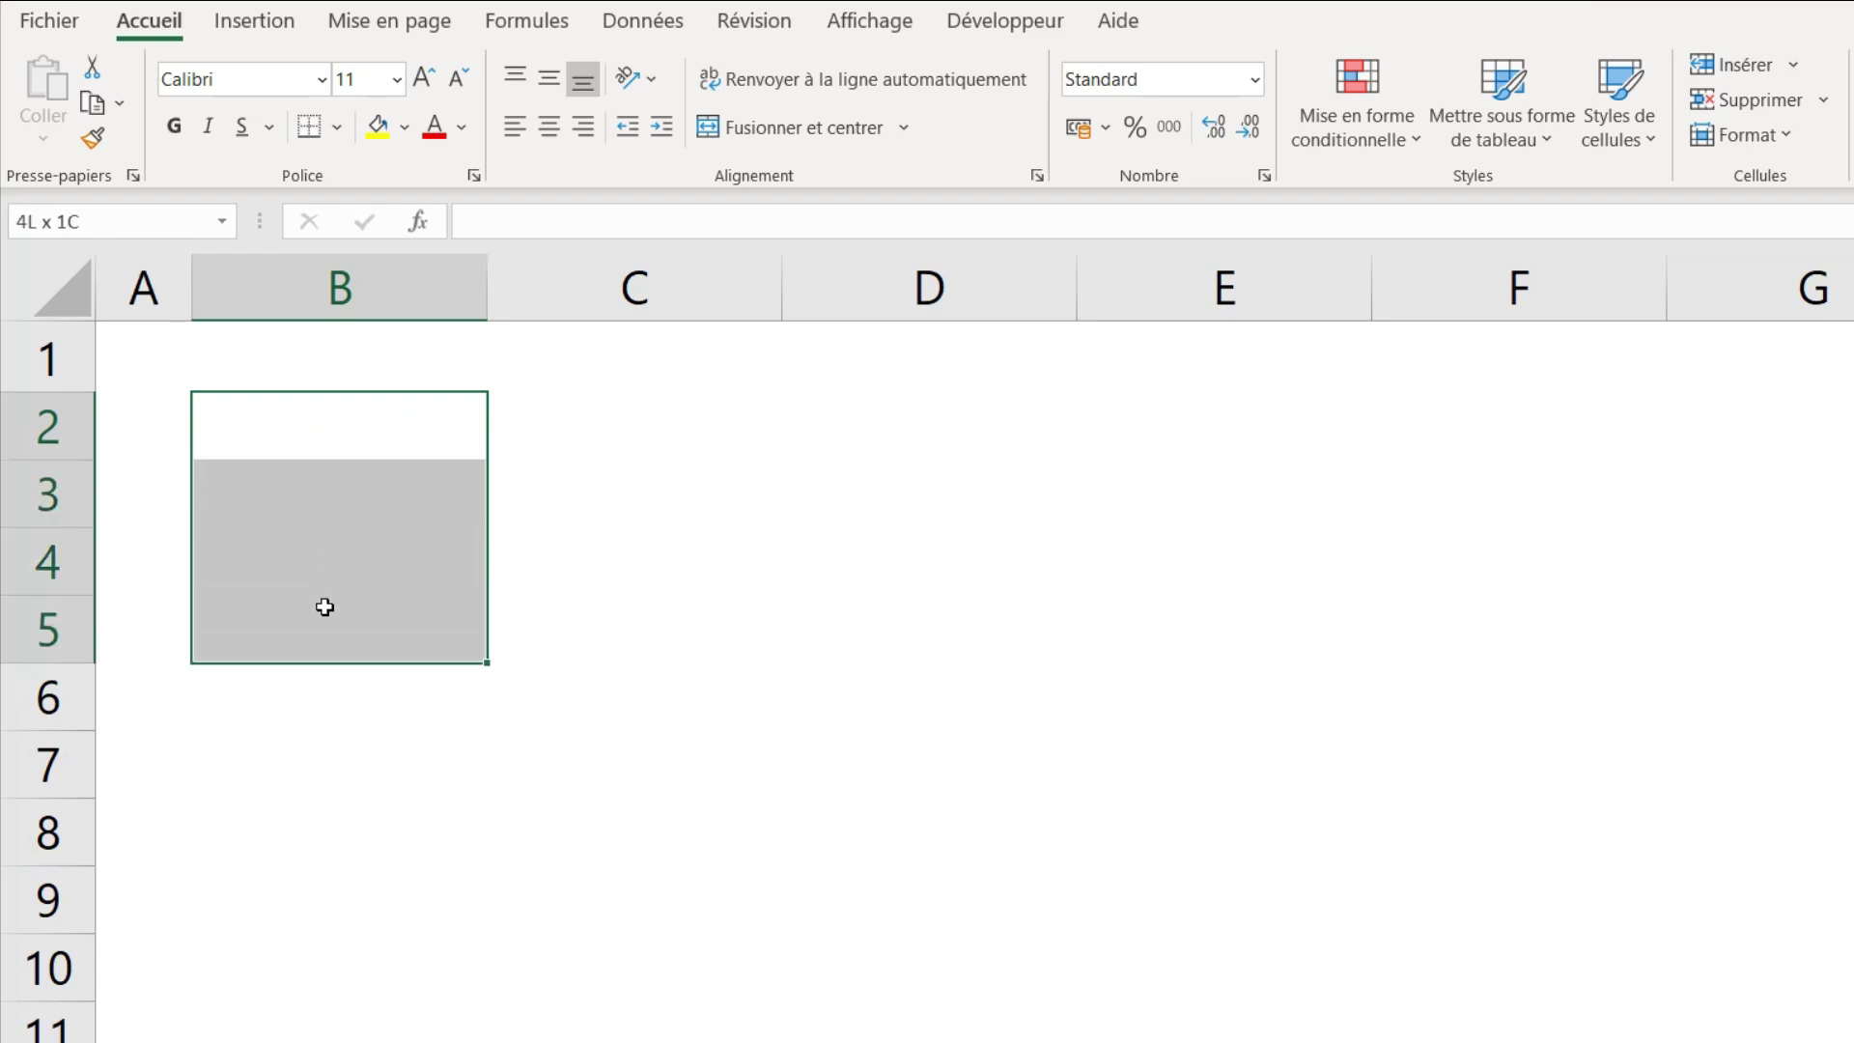
left_click(803, 123)
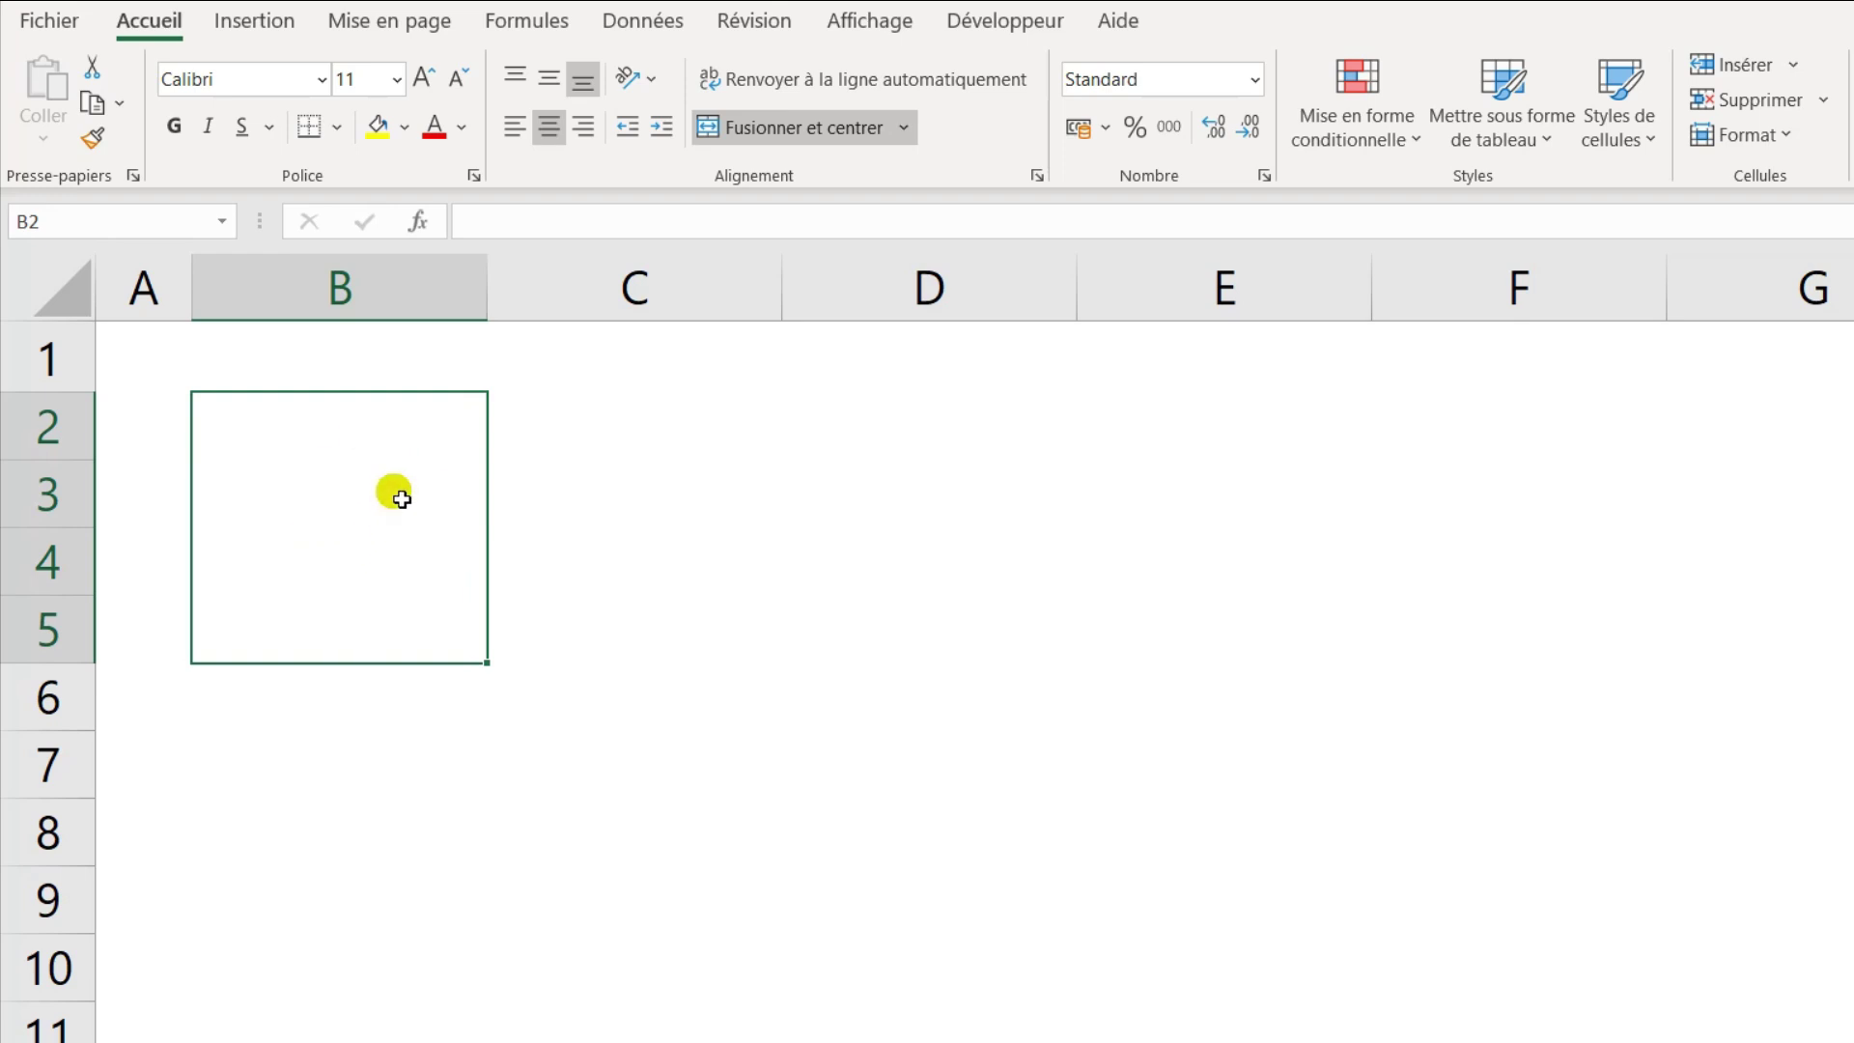
left_click(330, 128)
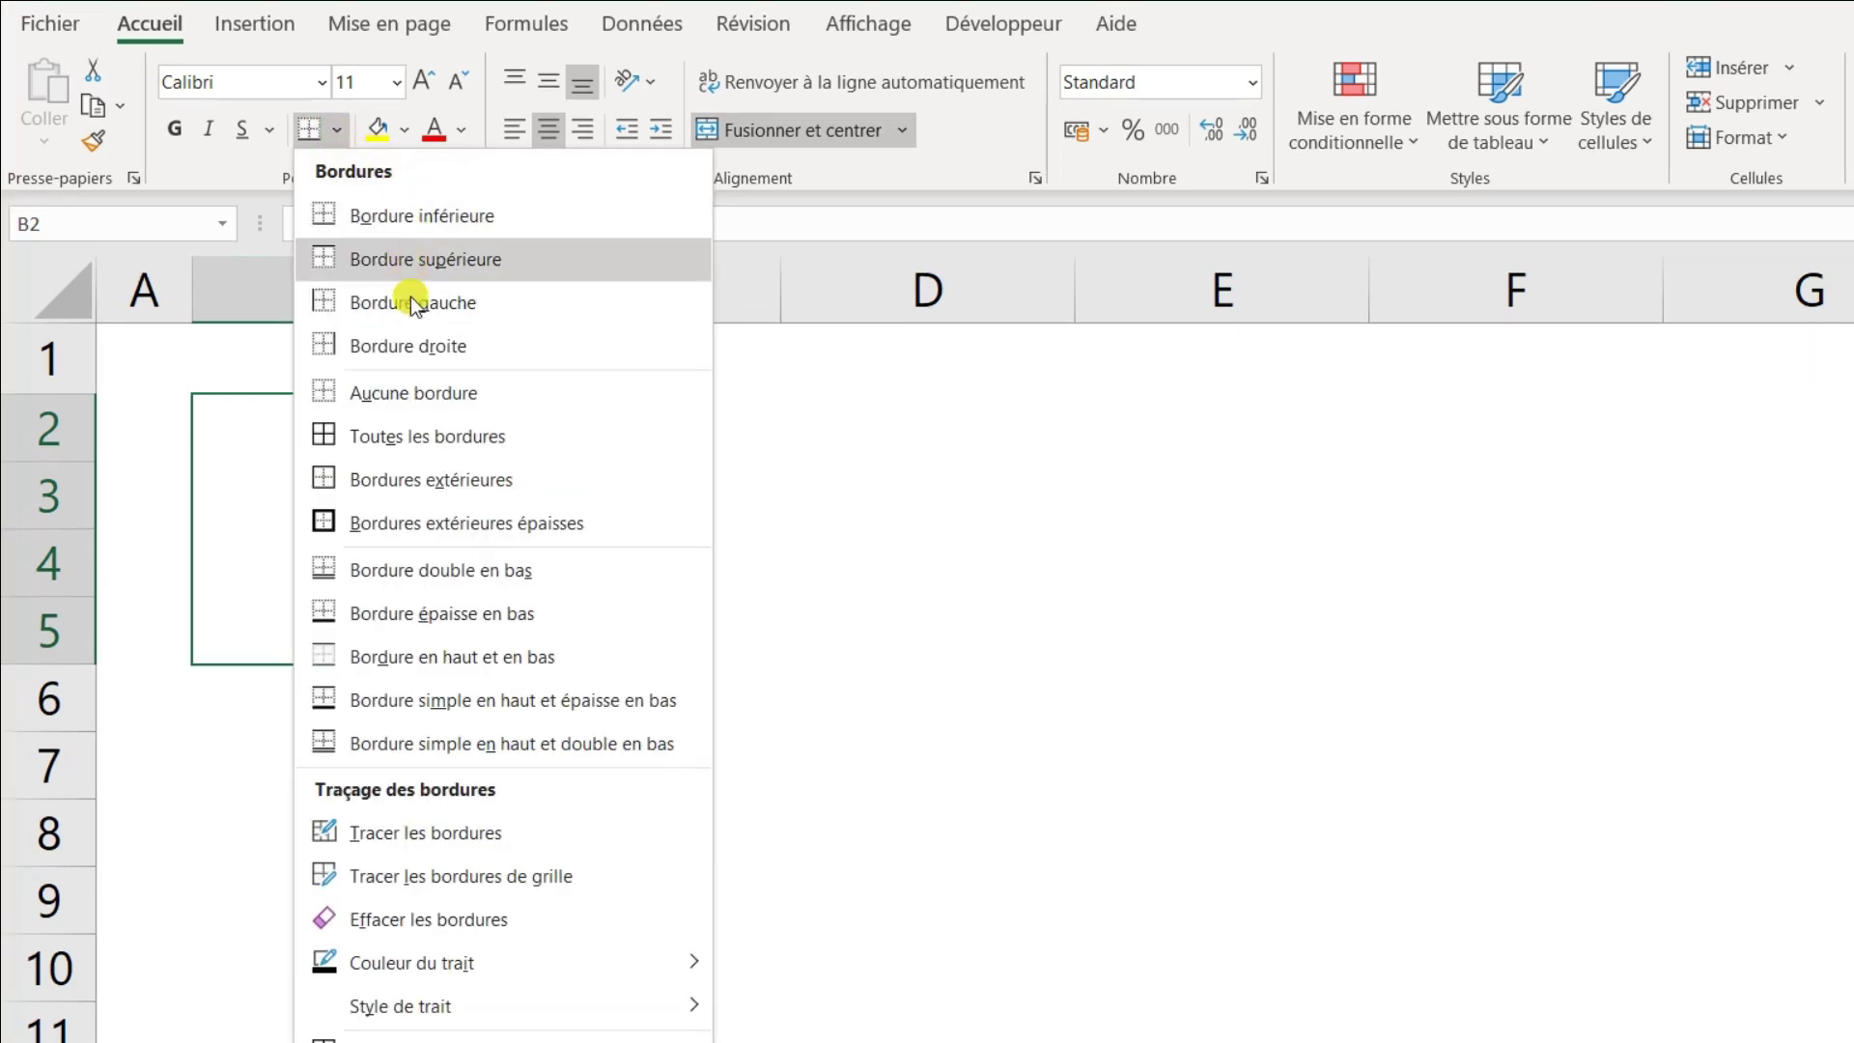
left_click(384, 433)
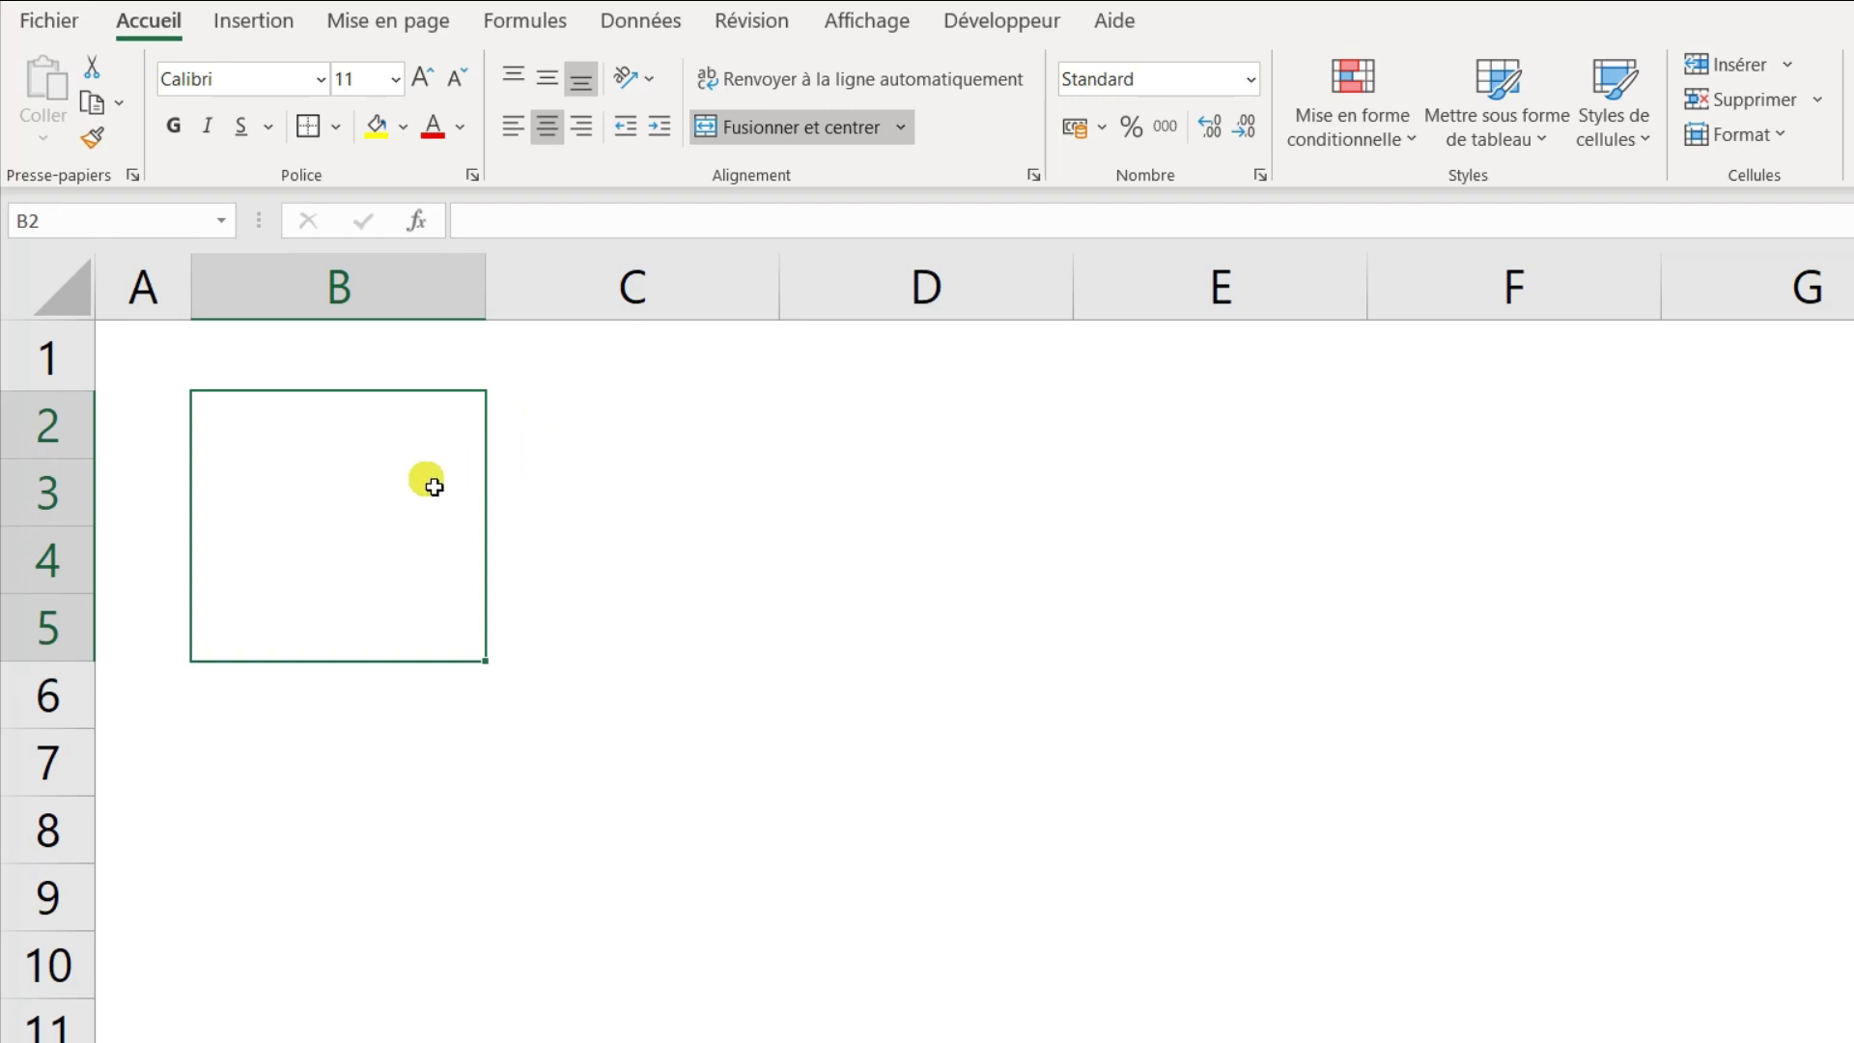
- Insert a form-control spinner in column C, beside the merged cell and spanning rows 2 to 5
left_click(990, 24)
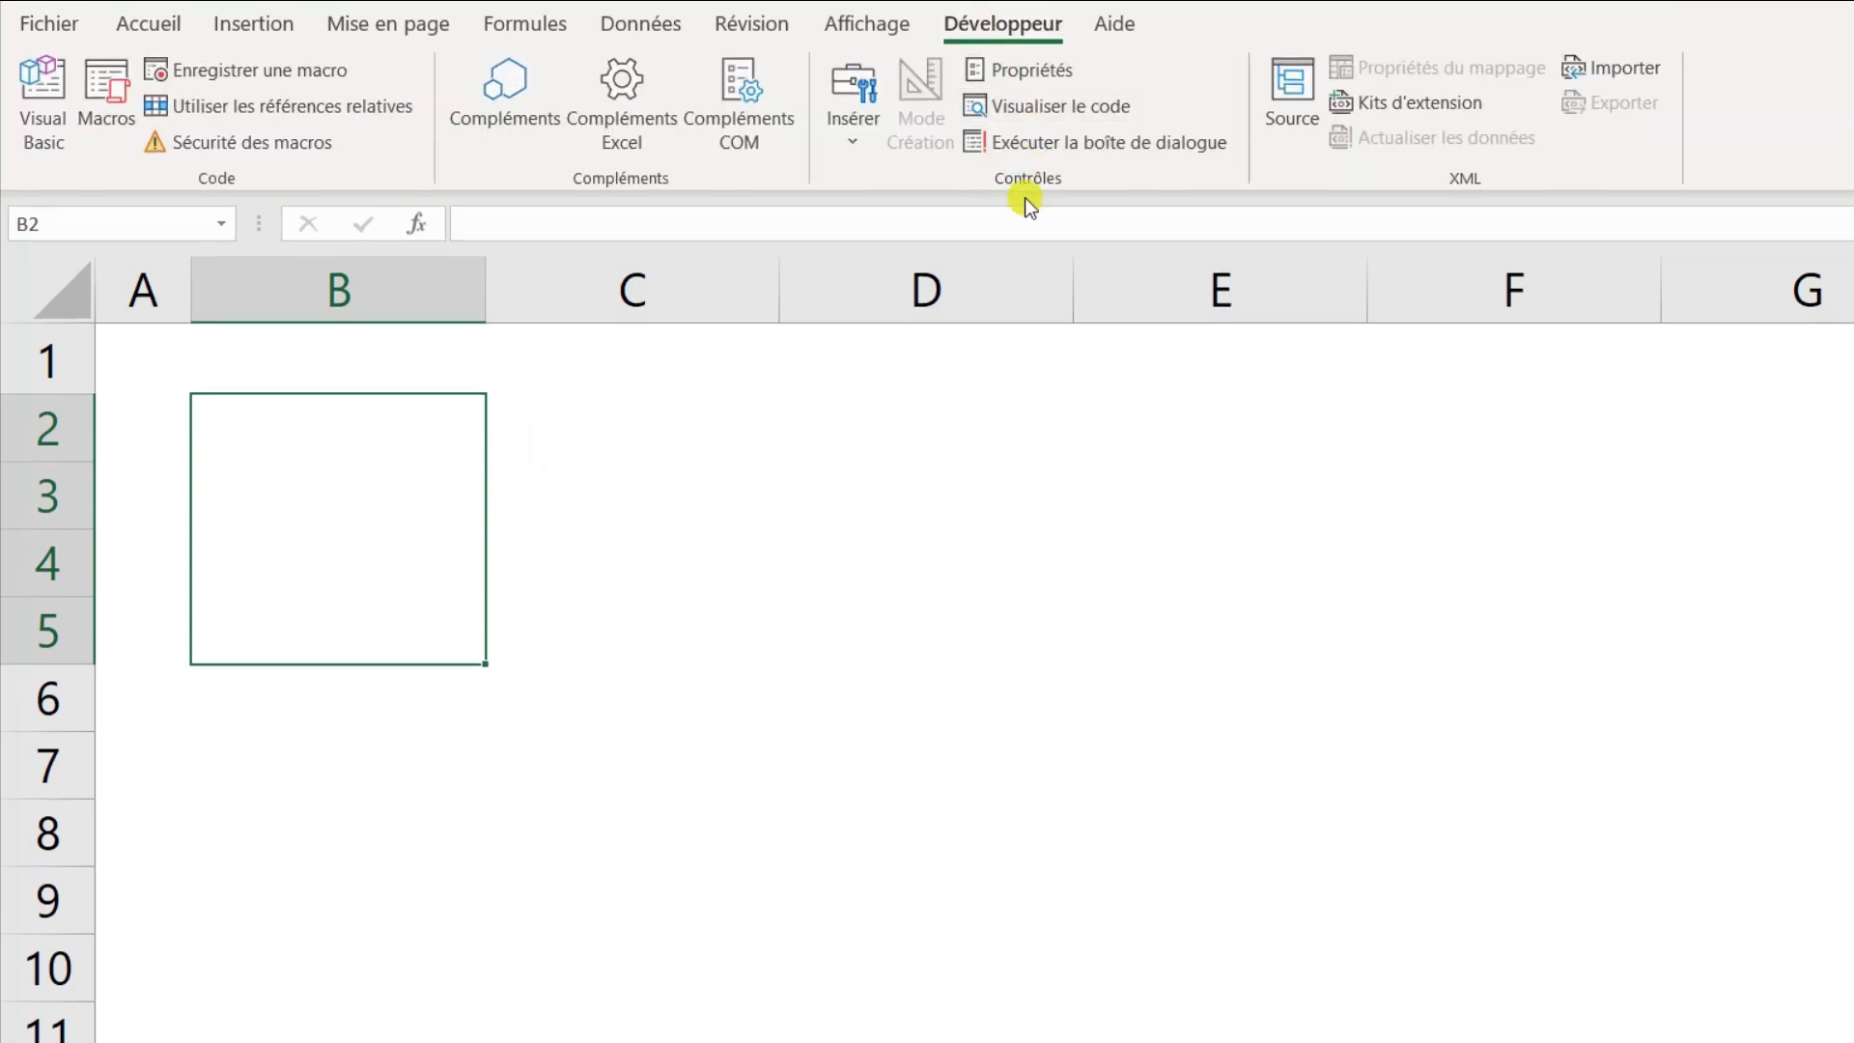
left_click(849, 137)
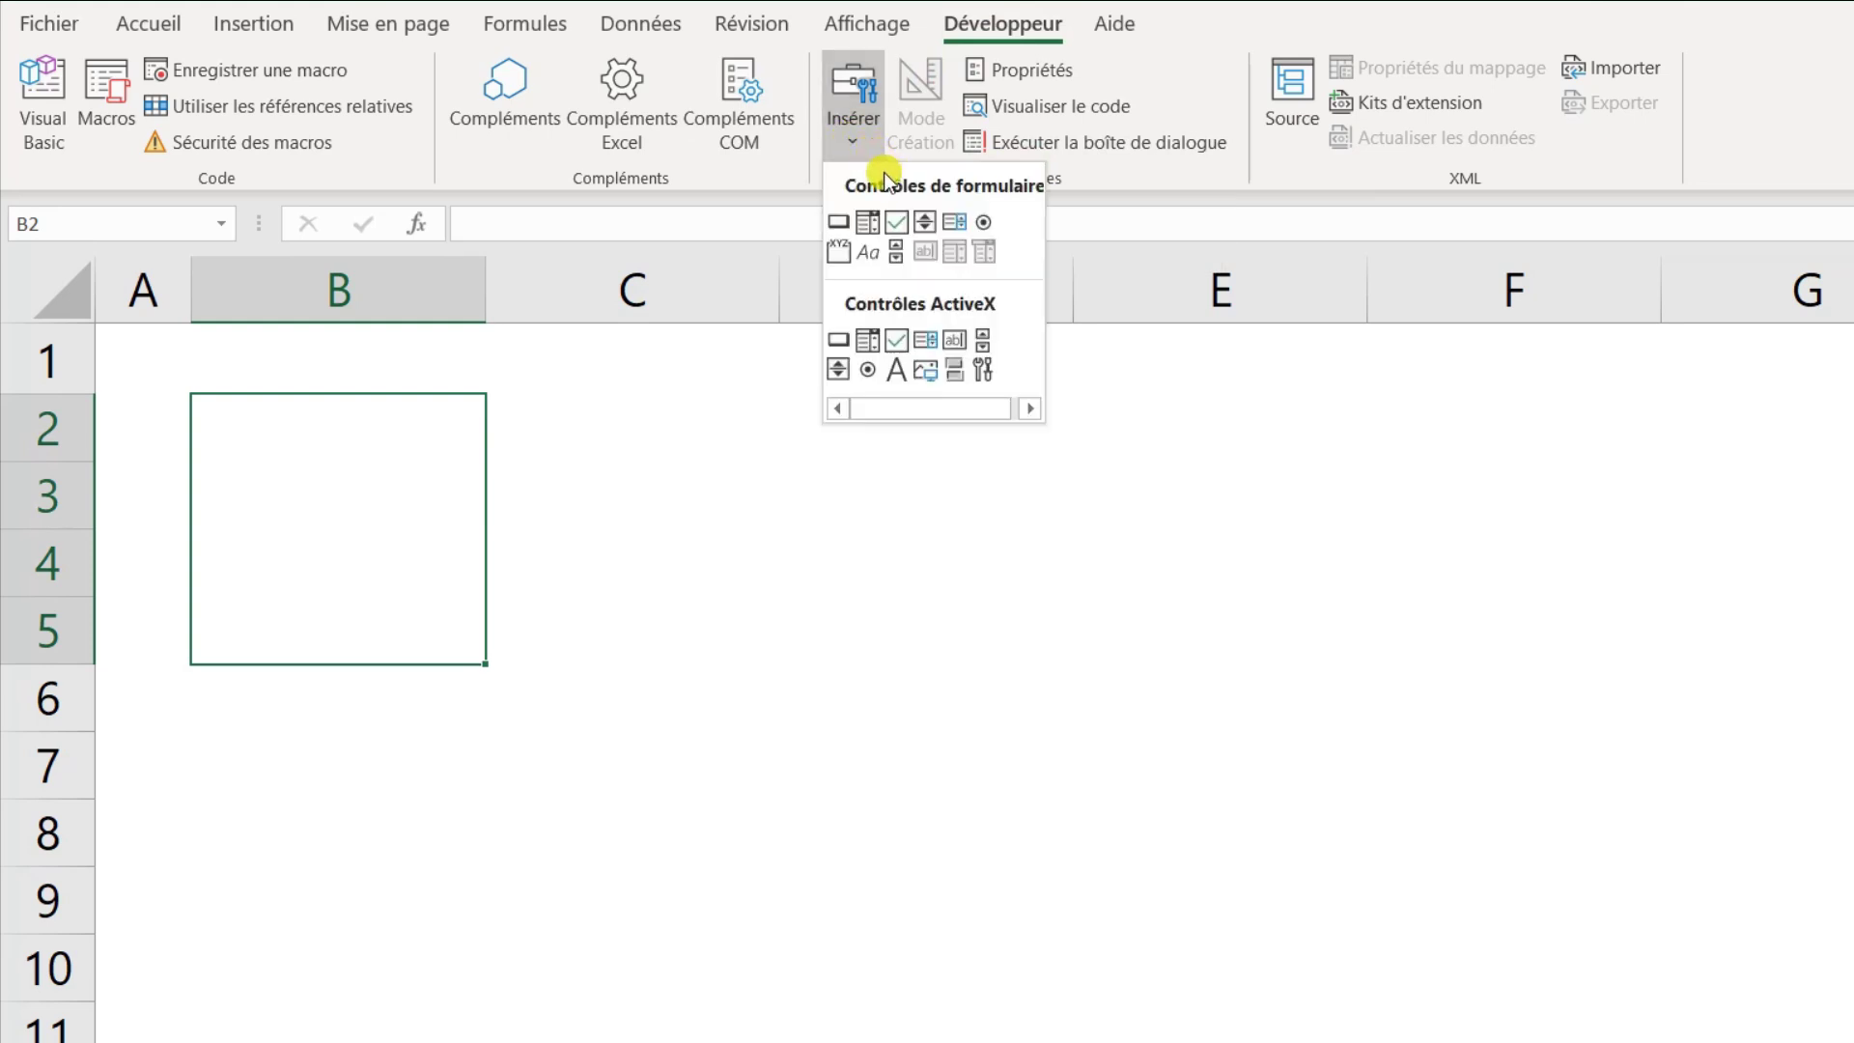
left_click(925, 223)
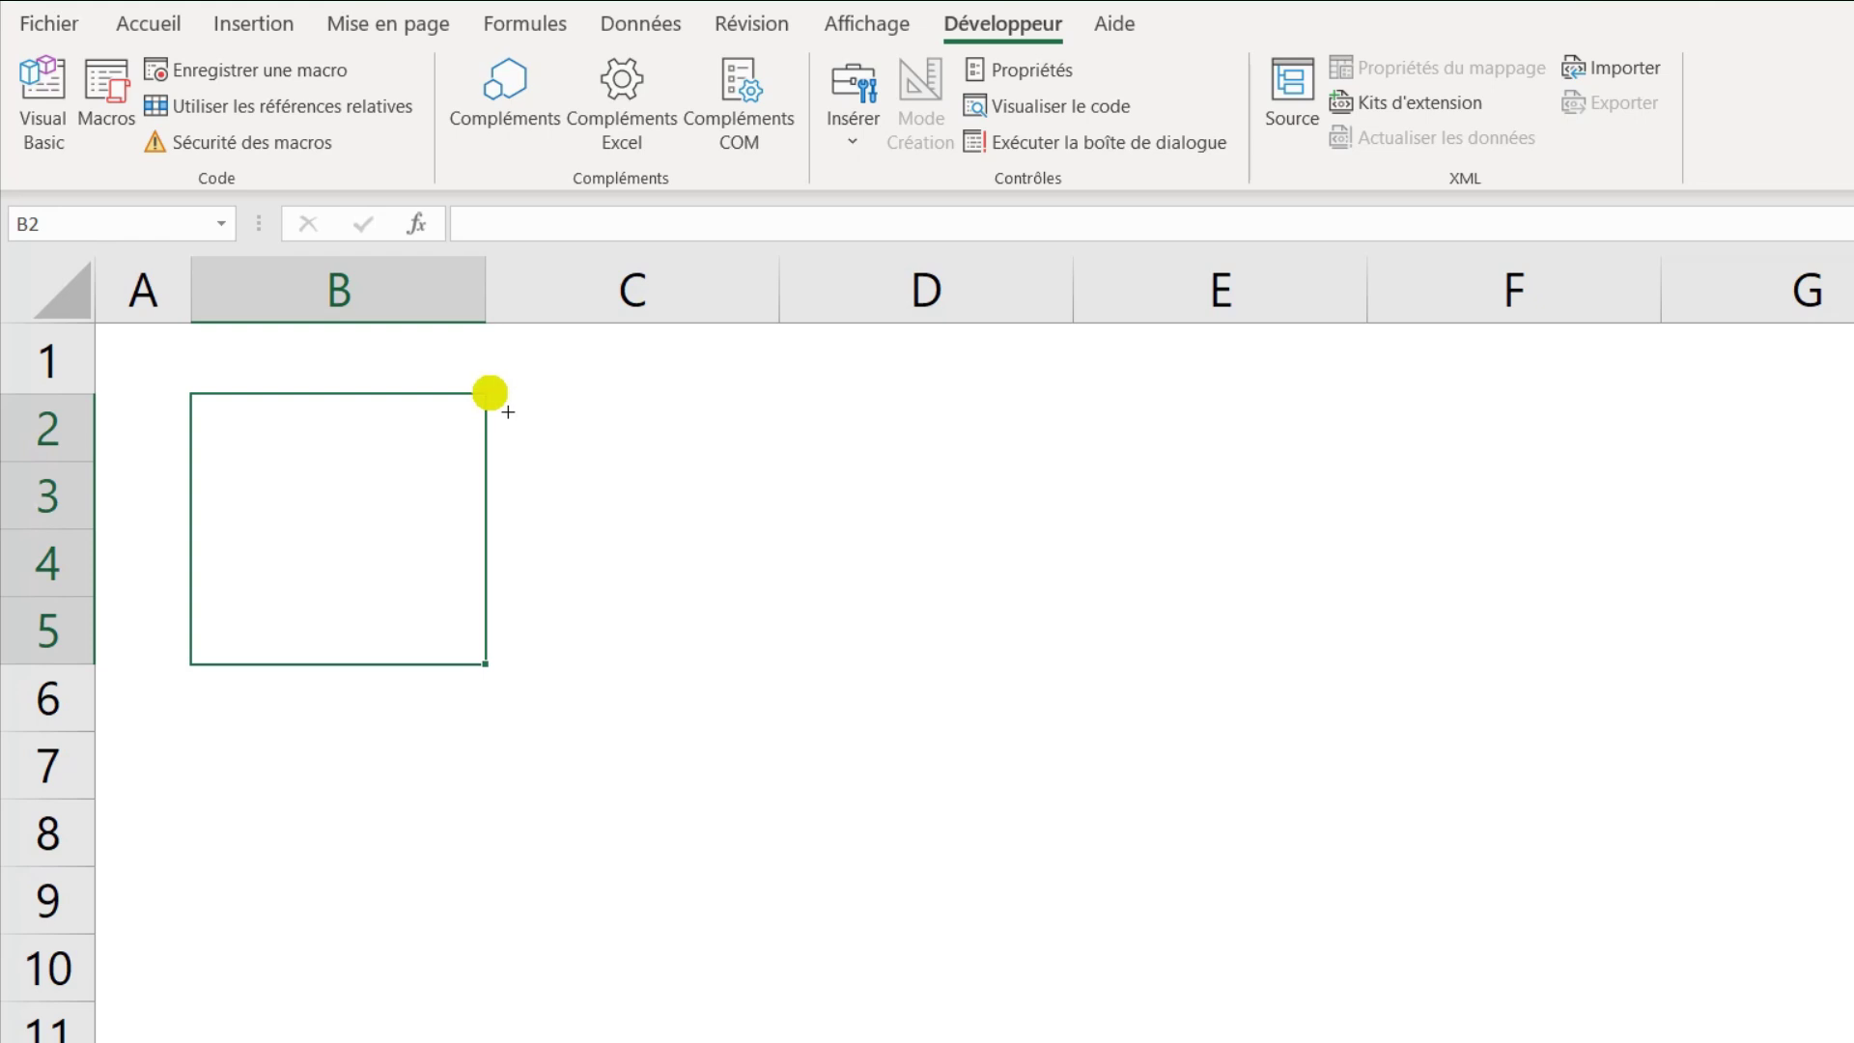
left_click_drag(489, 393, 644, 666)
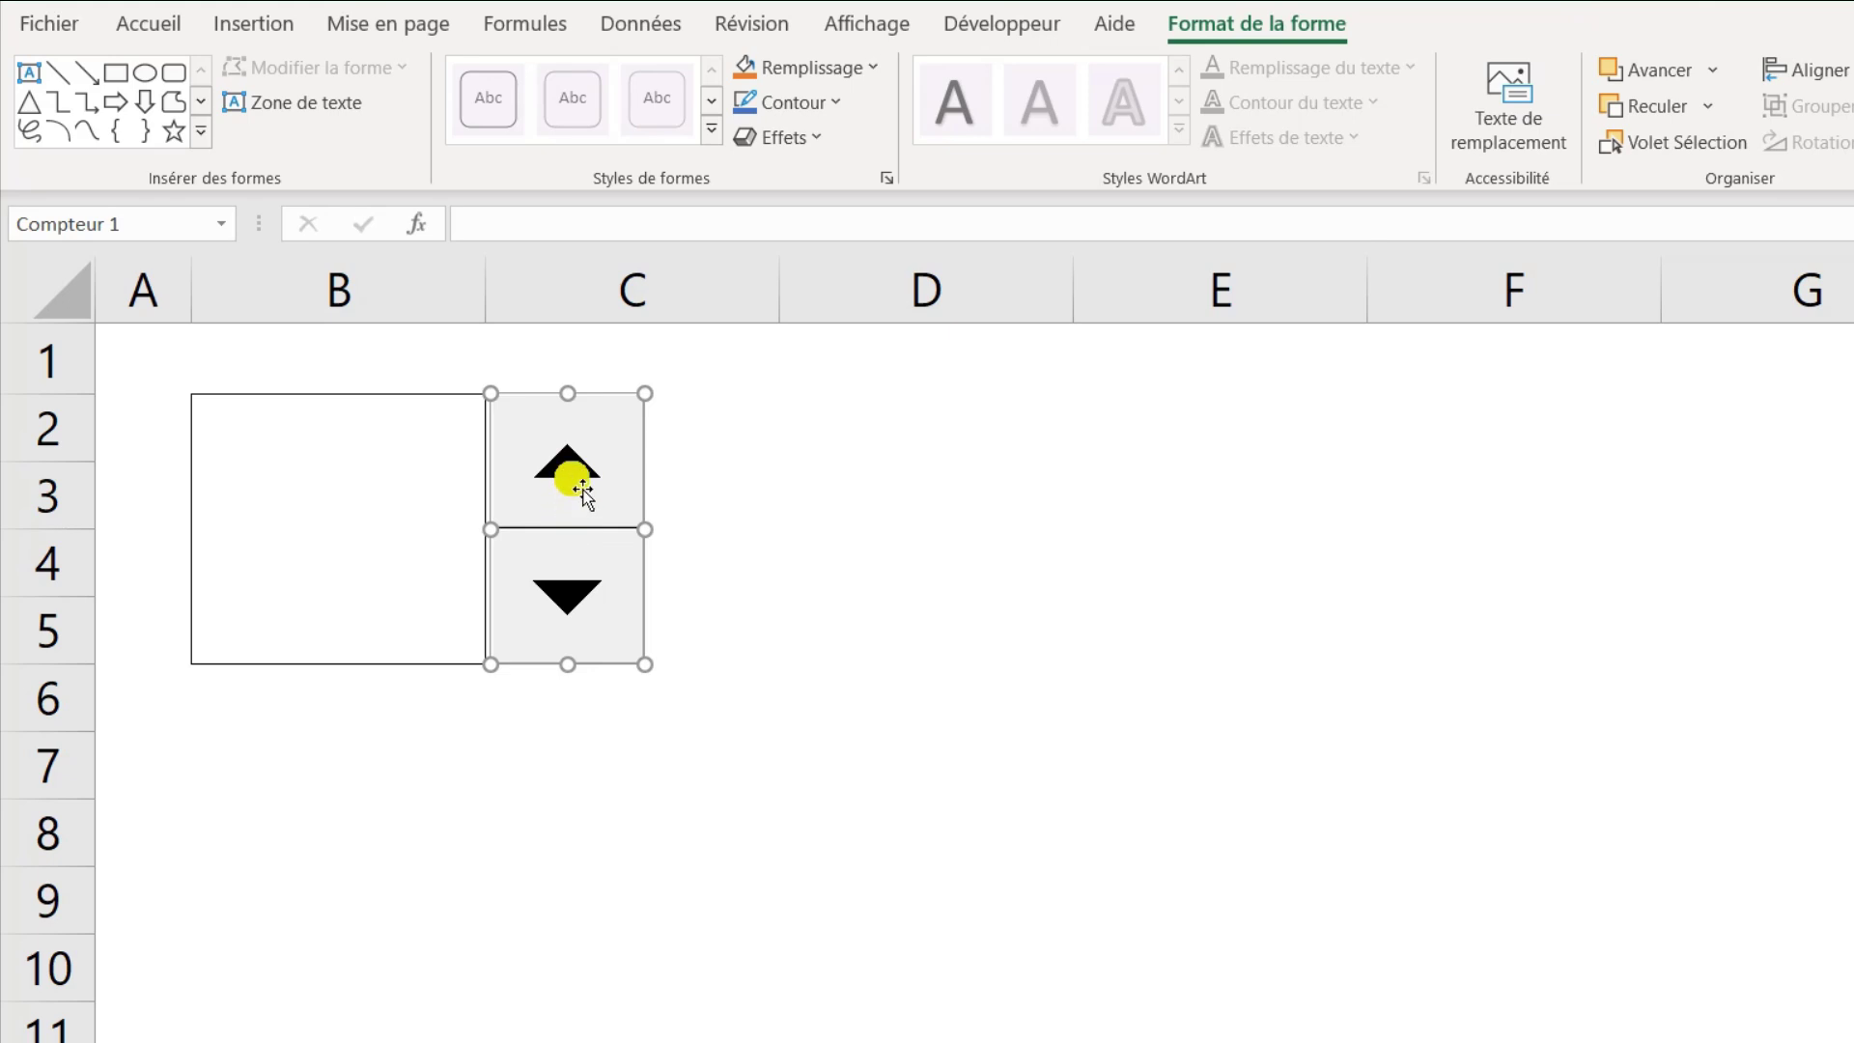
left_click(726, 493)
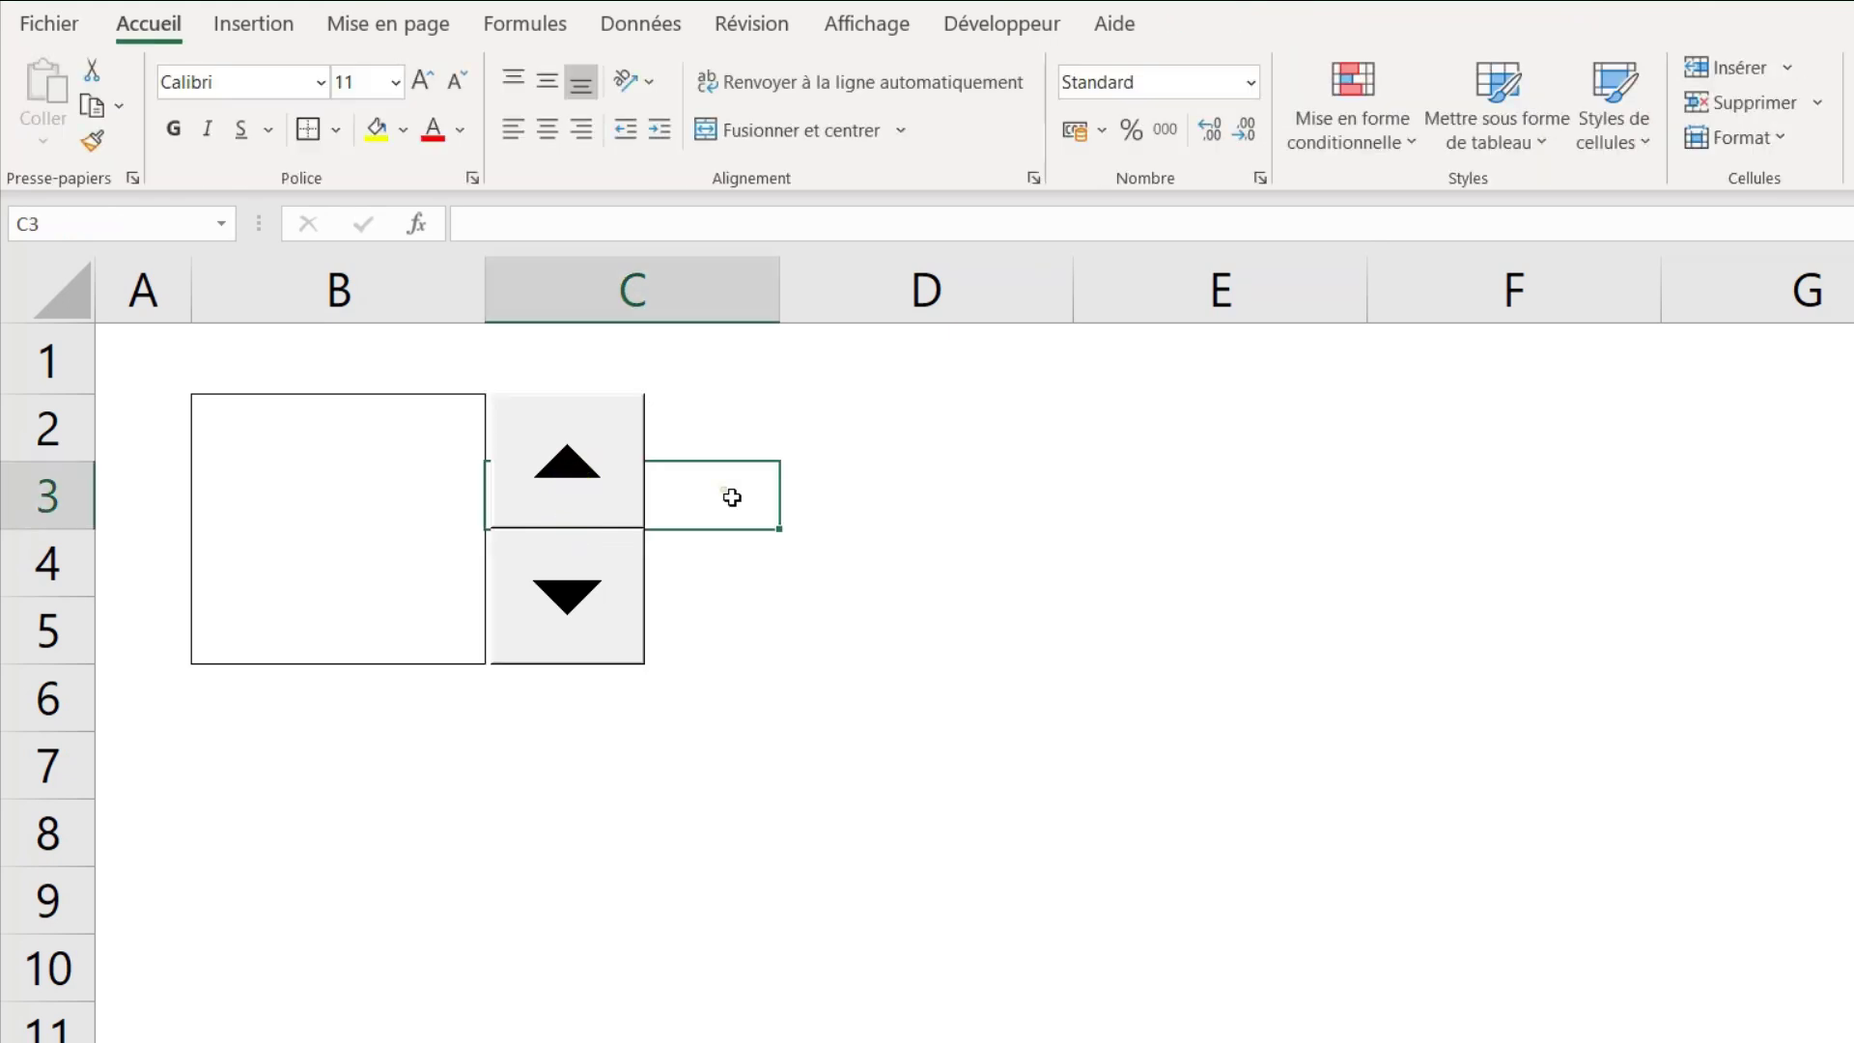
right_click(595, 462)
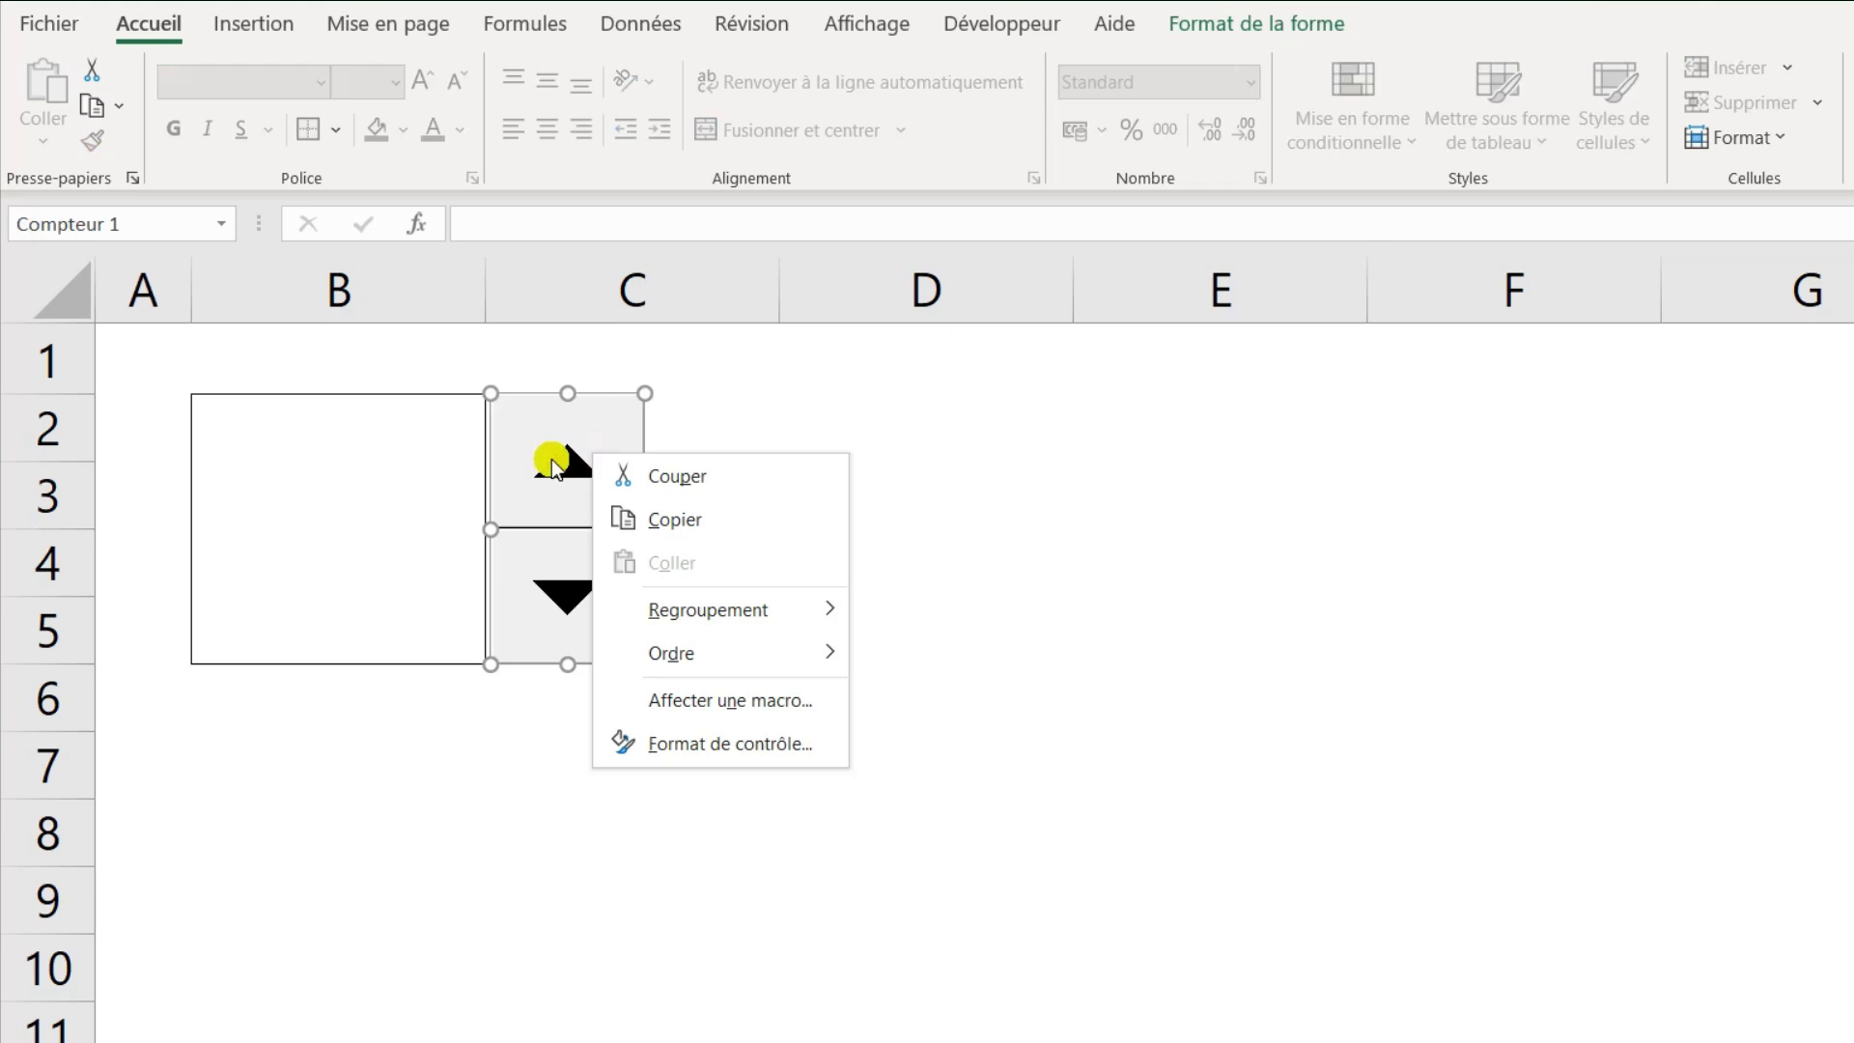
left_click(724, 420)
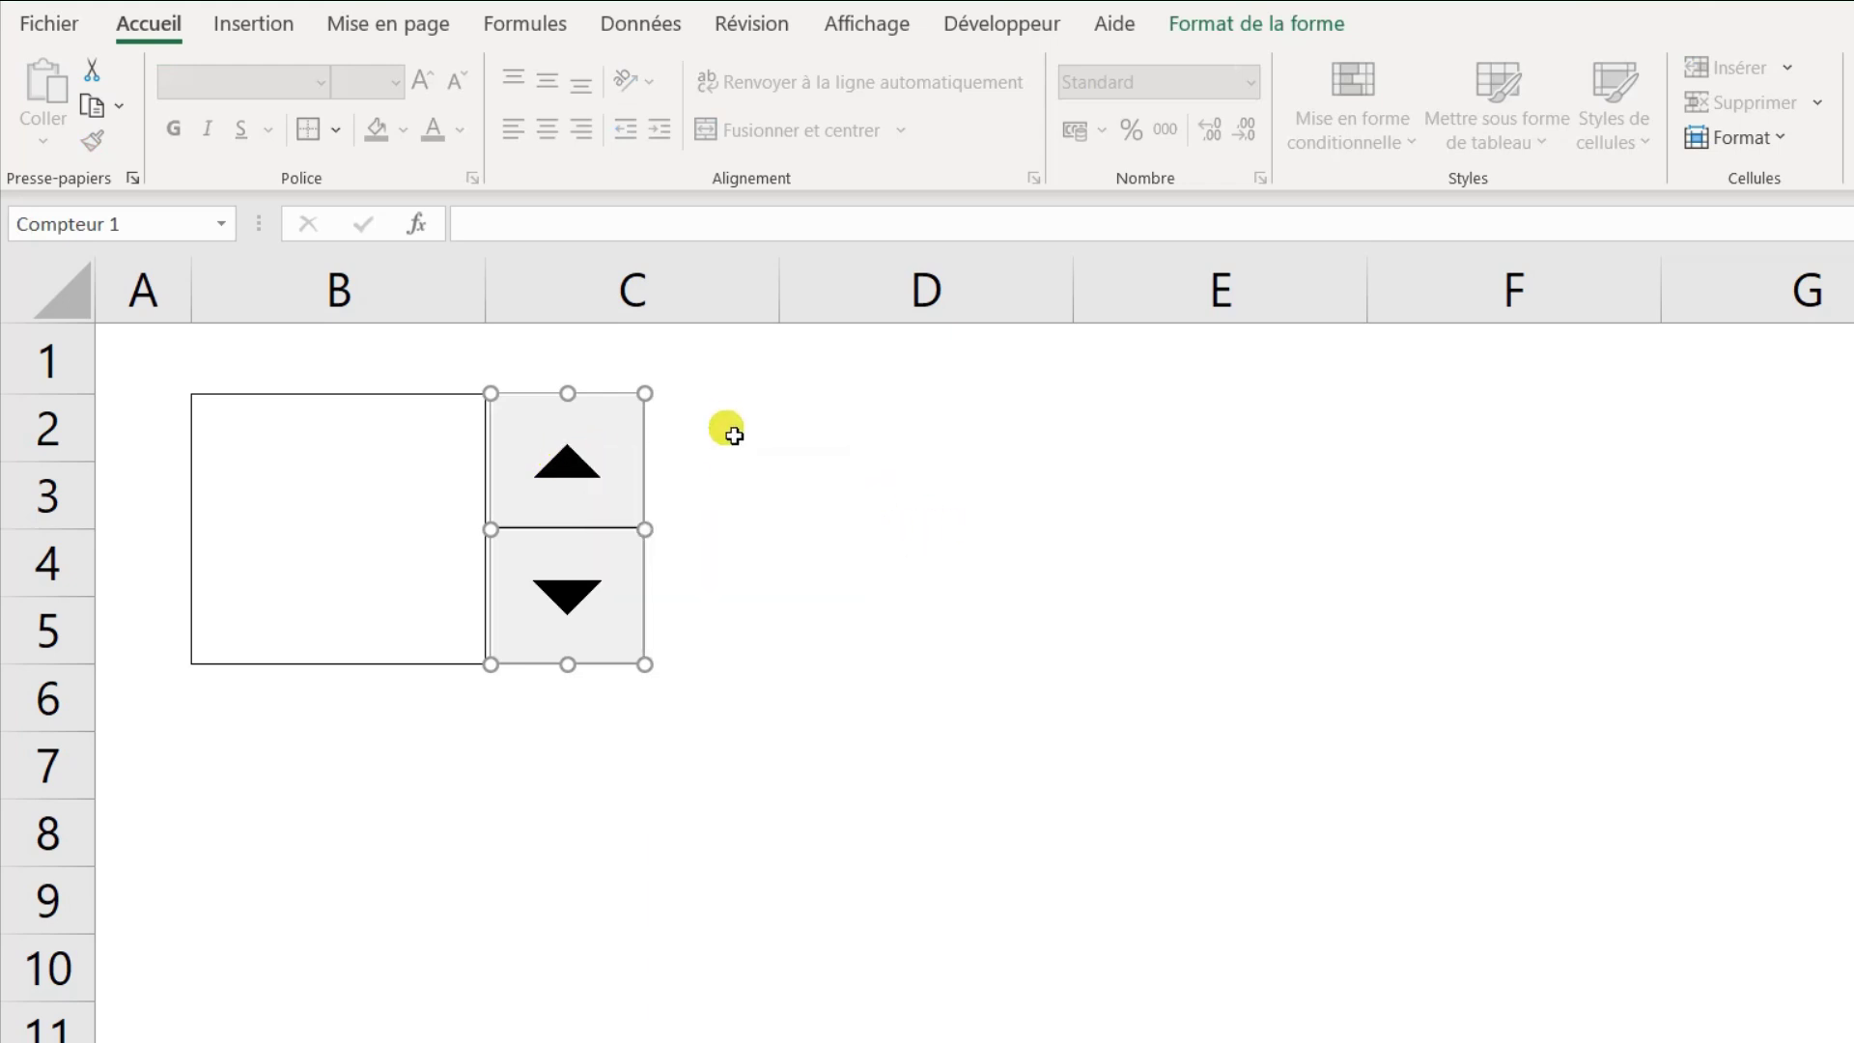
left_click(726, 481)
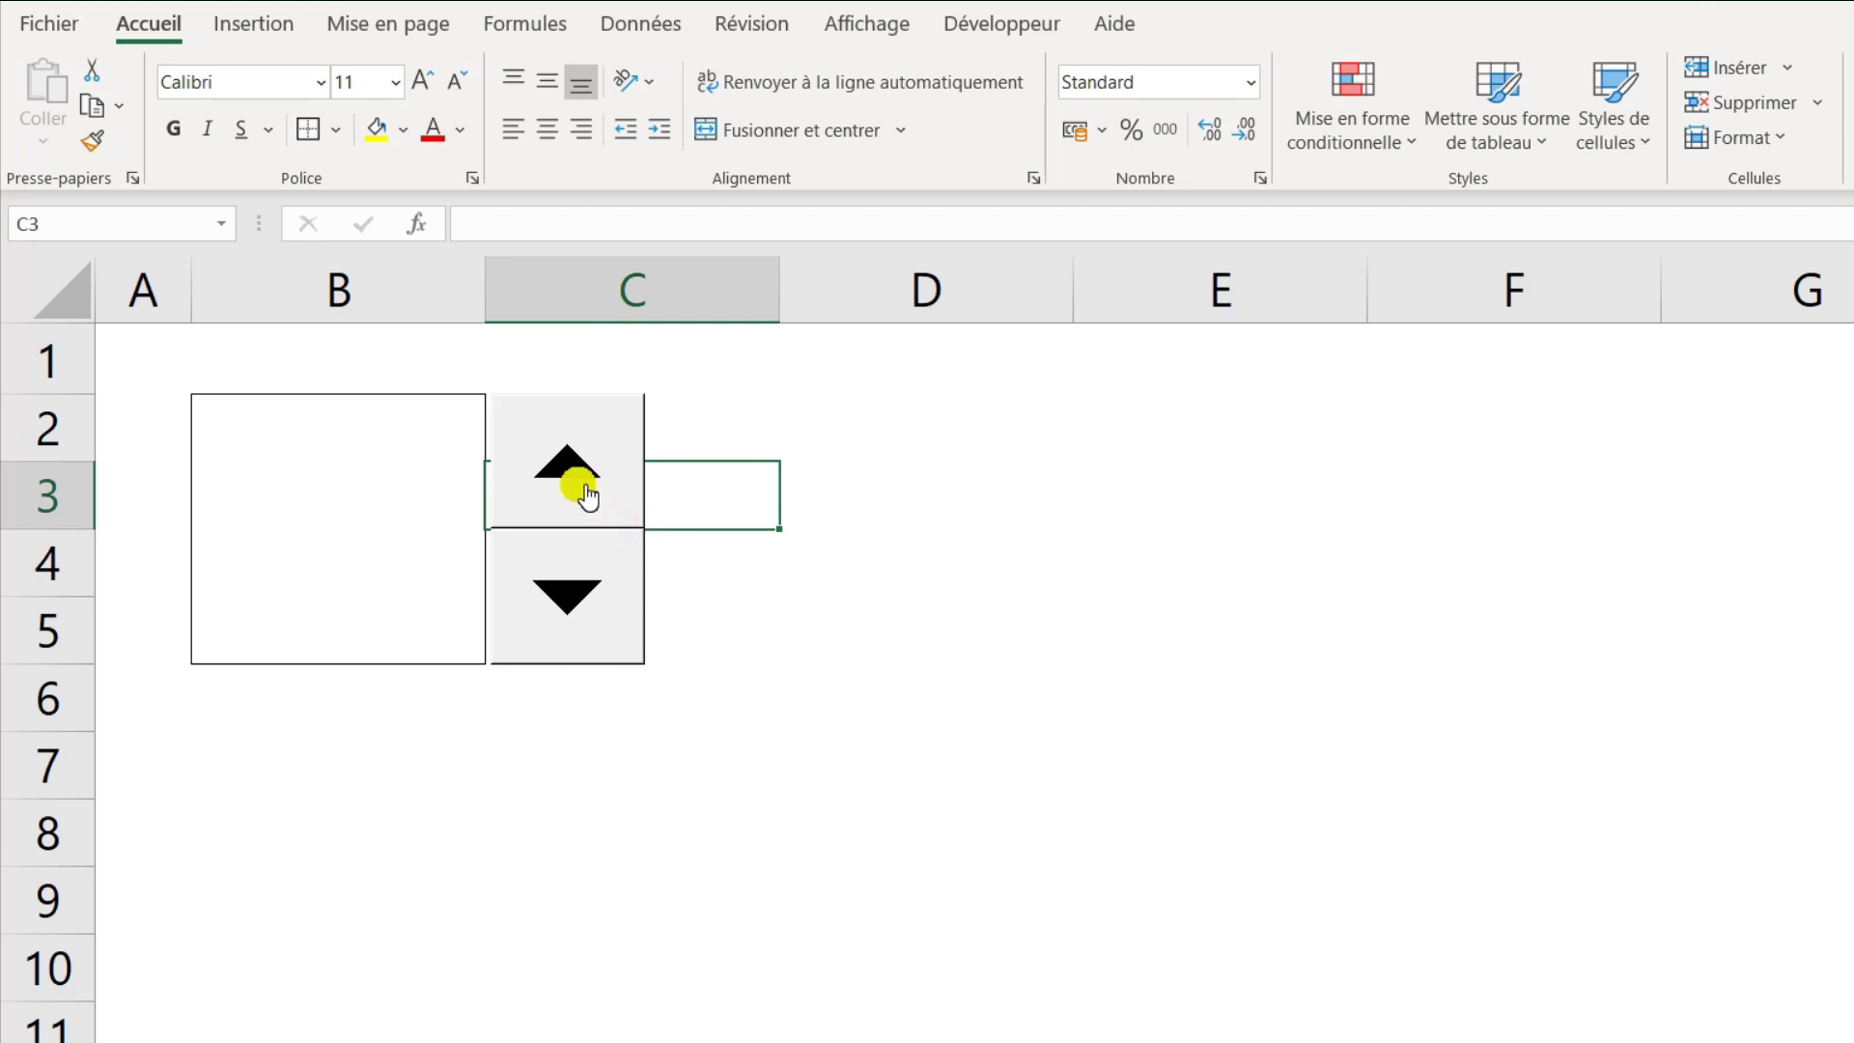
- Select the spinner, align its upper edge with the merged cell and widen it slightly
left_click(586, 493, "ctrl")
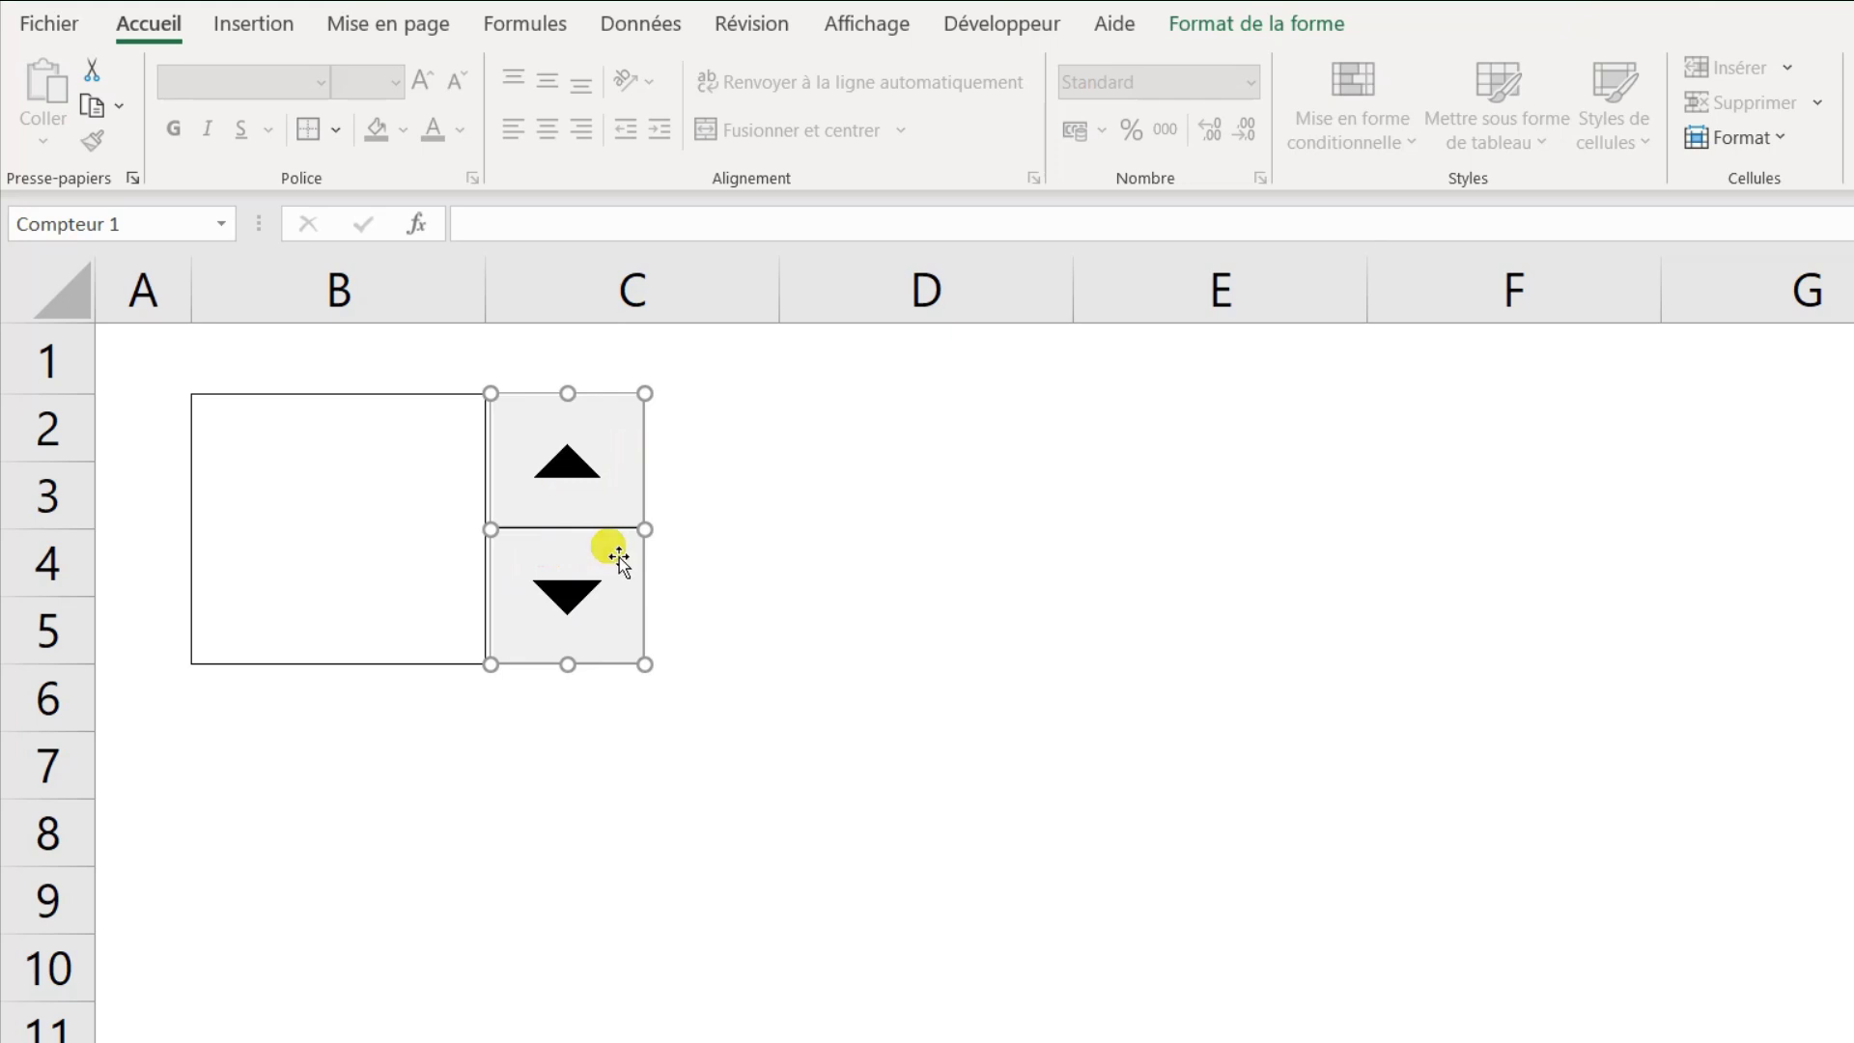
left_click_drag(571, 410, 584, 413)
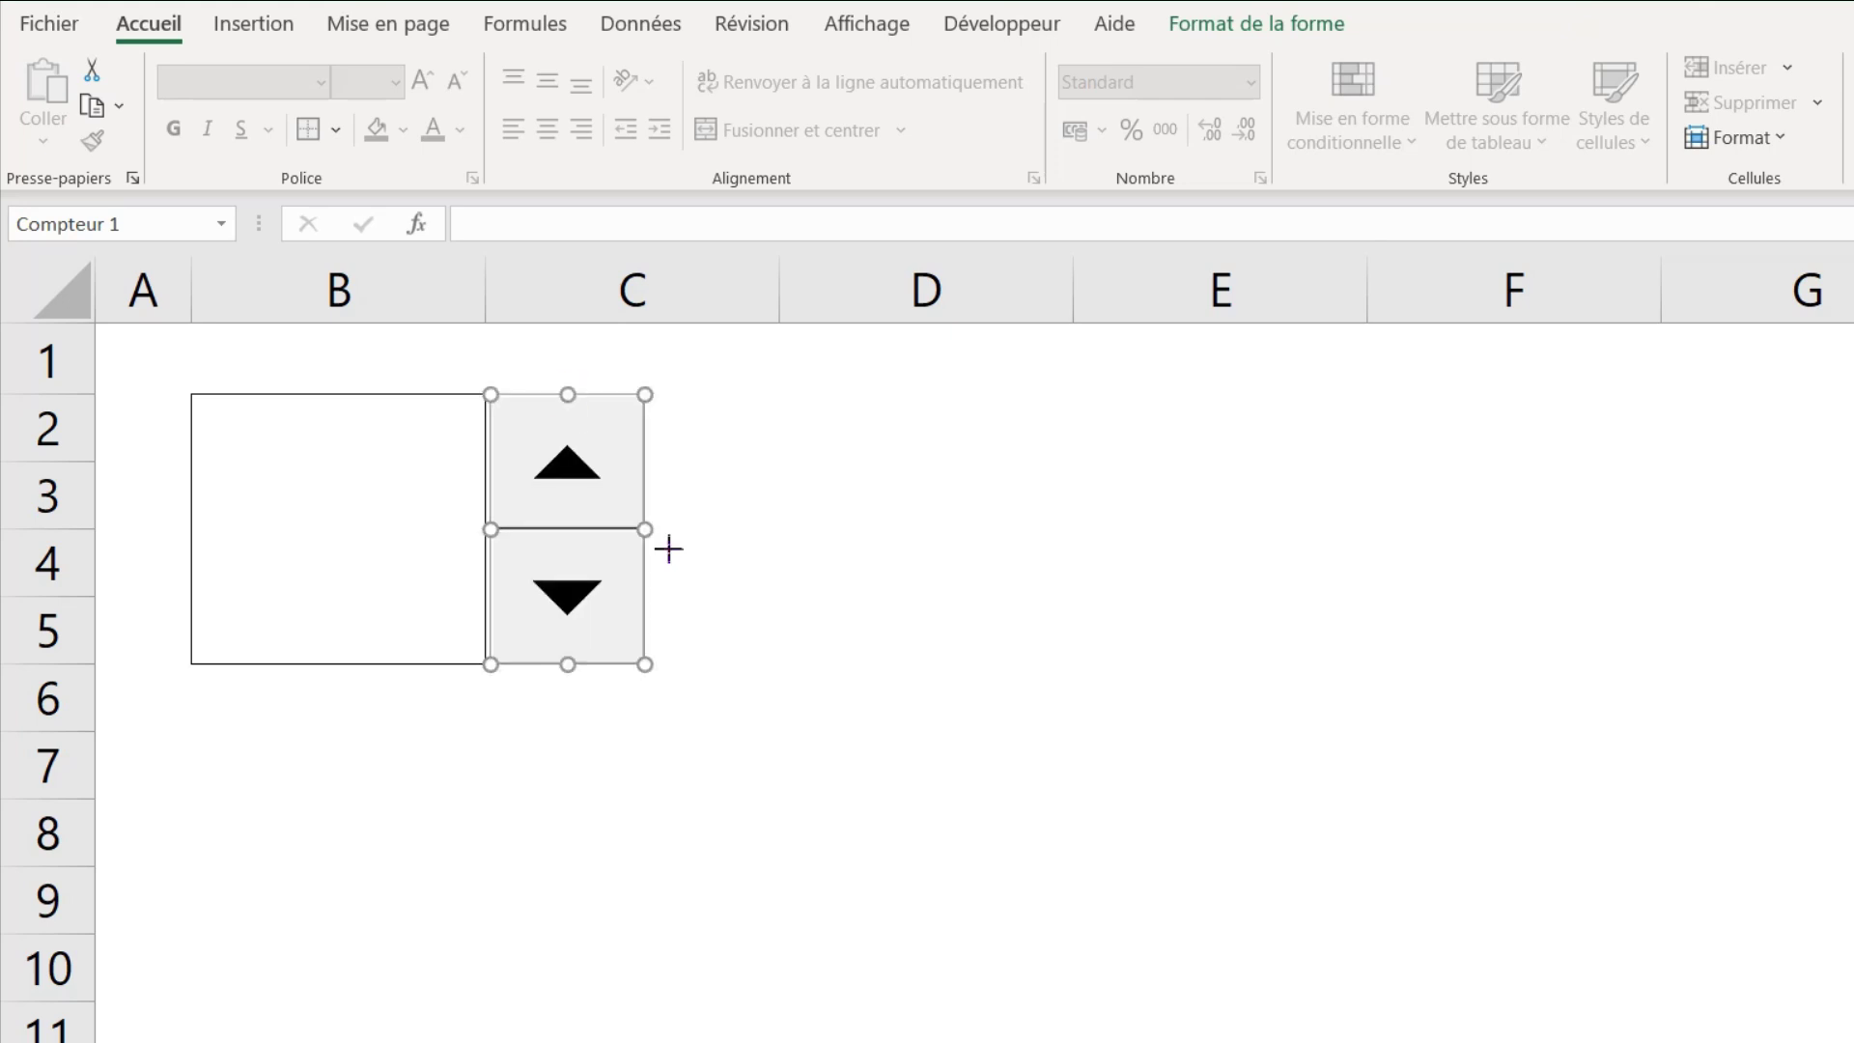
mouse_move(663, 541)
left_mouse_down()
mouse_move(641, 542)
mouse_move(663, 532)
left_mouse_up()
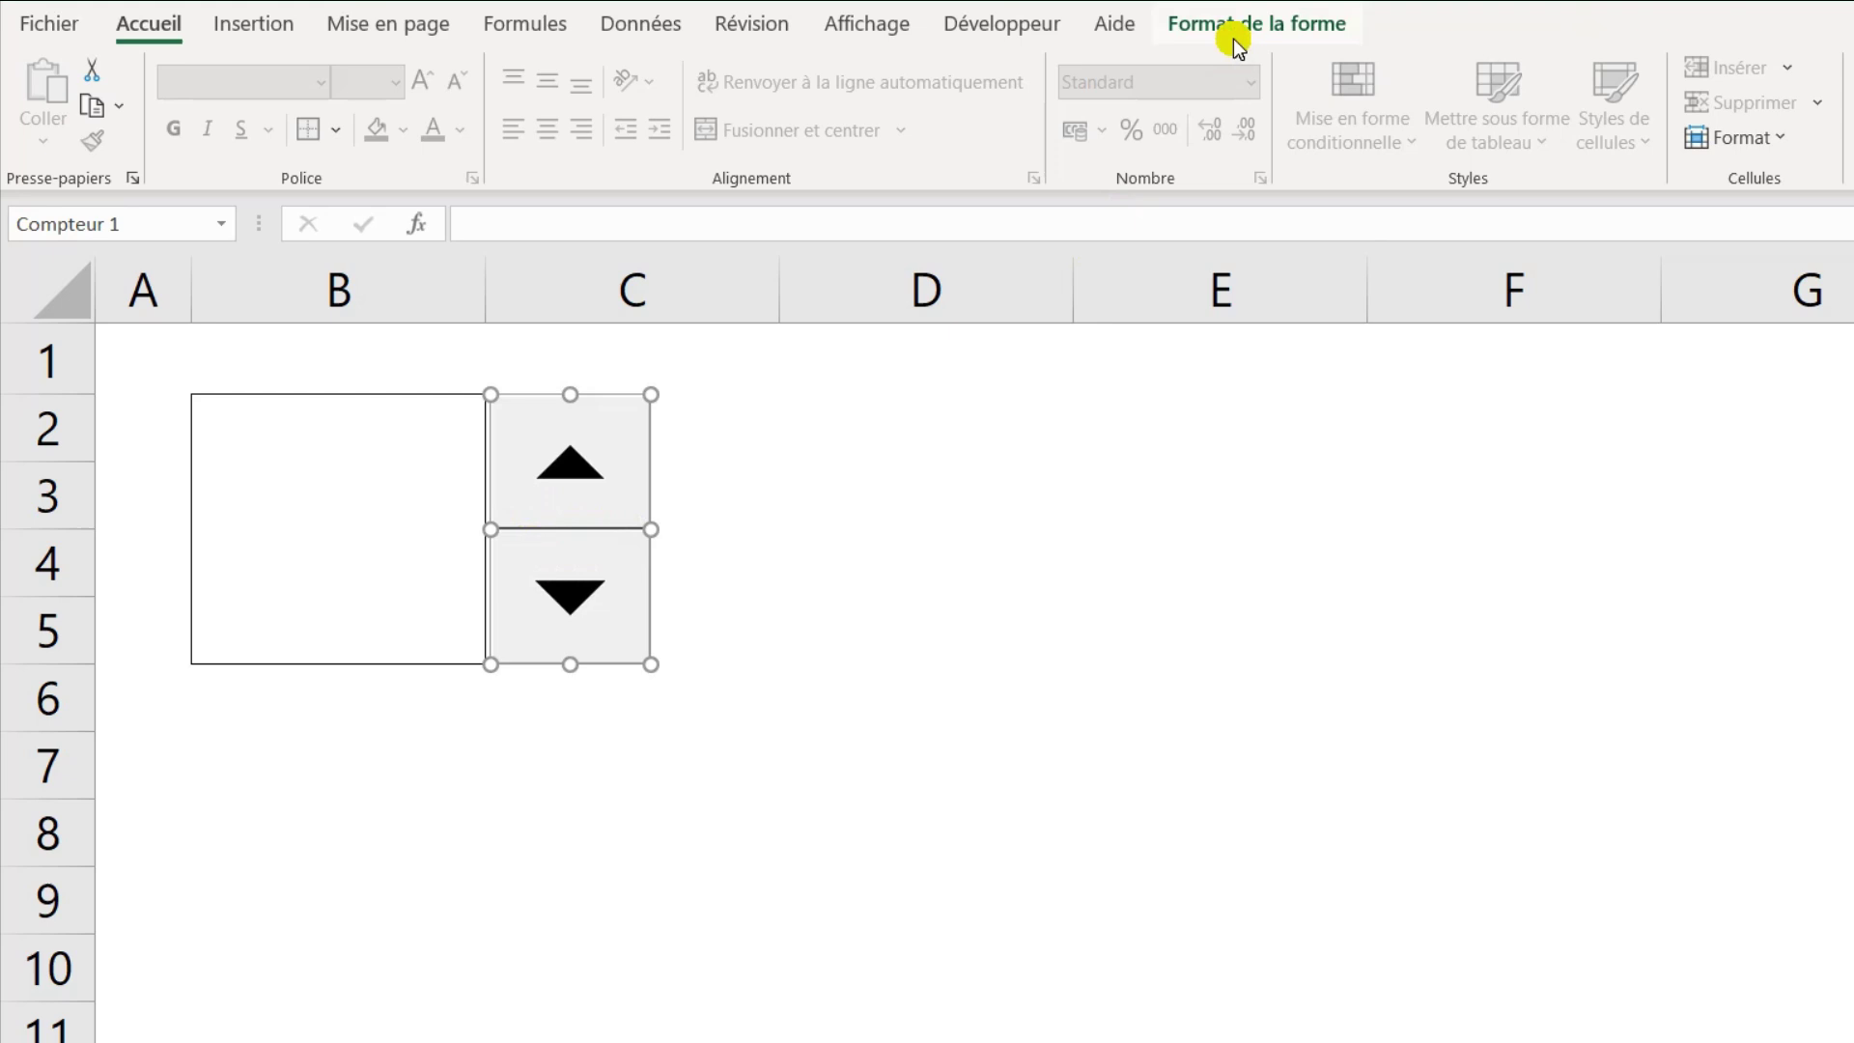
left_click(1235, 37)
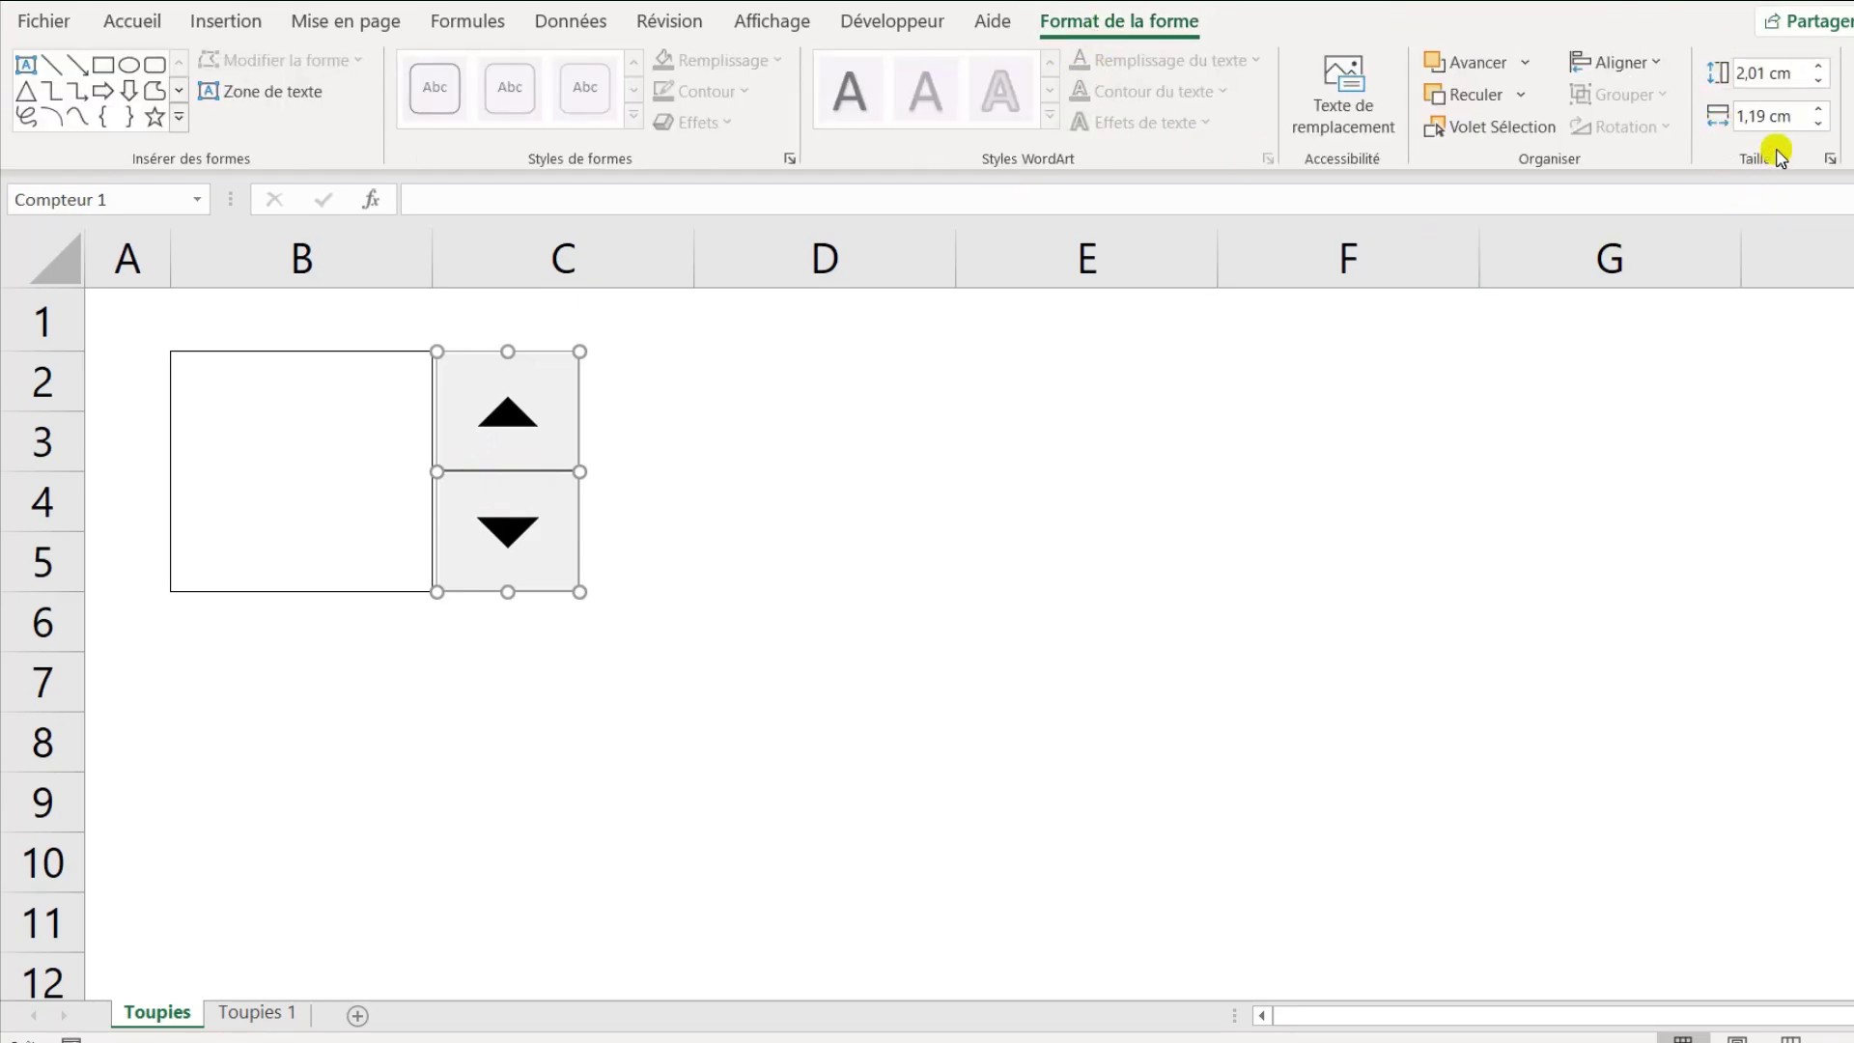
left_click(1824, 118)
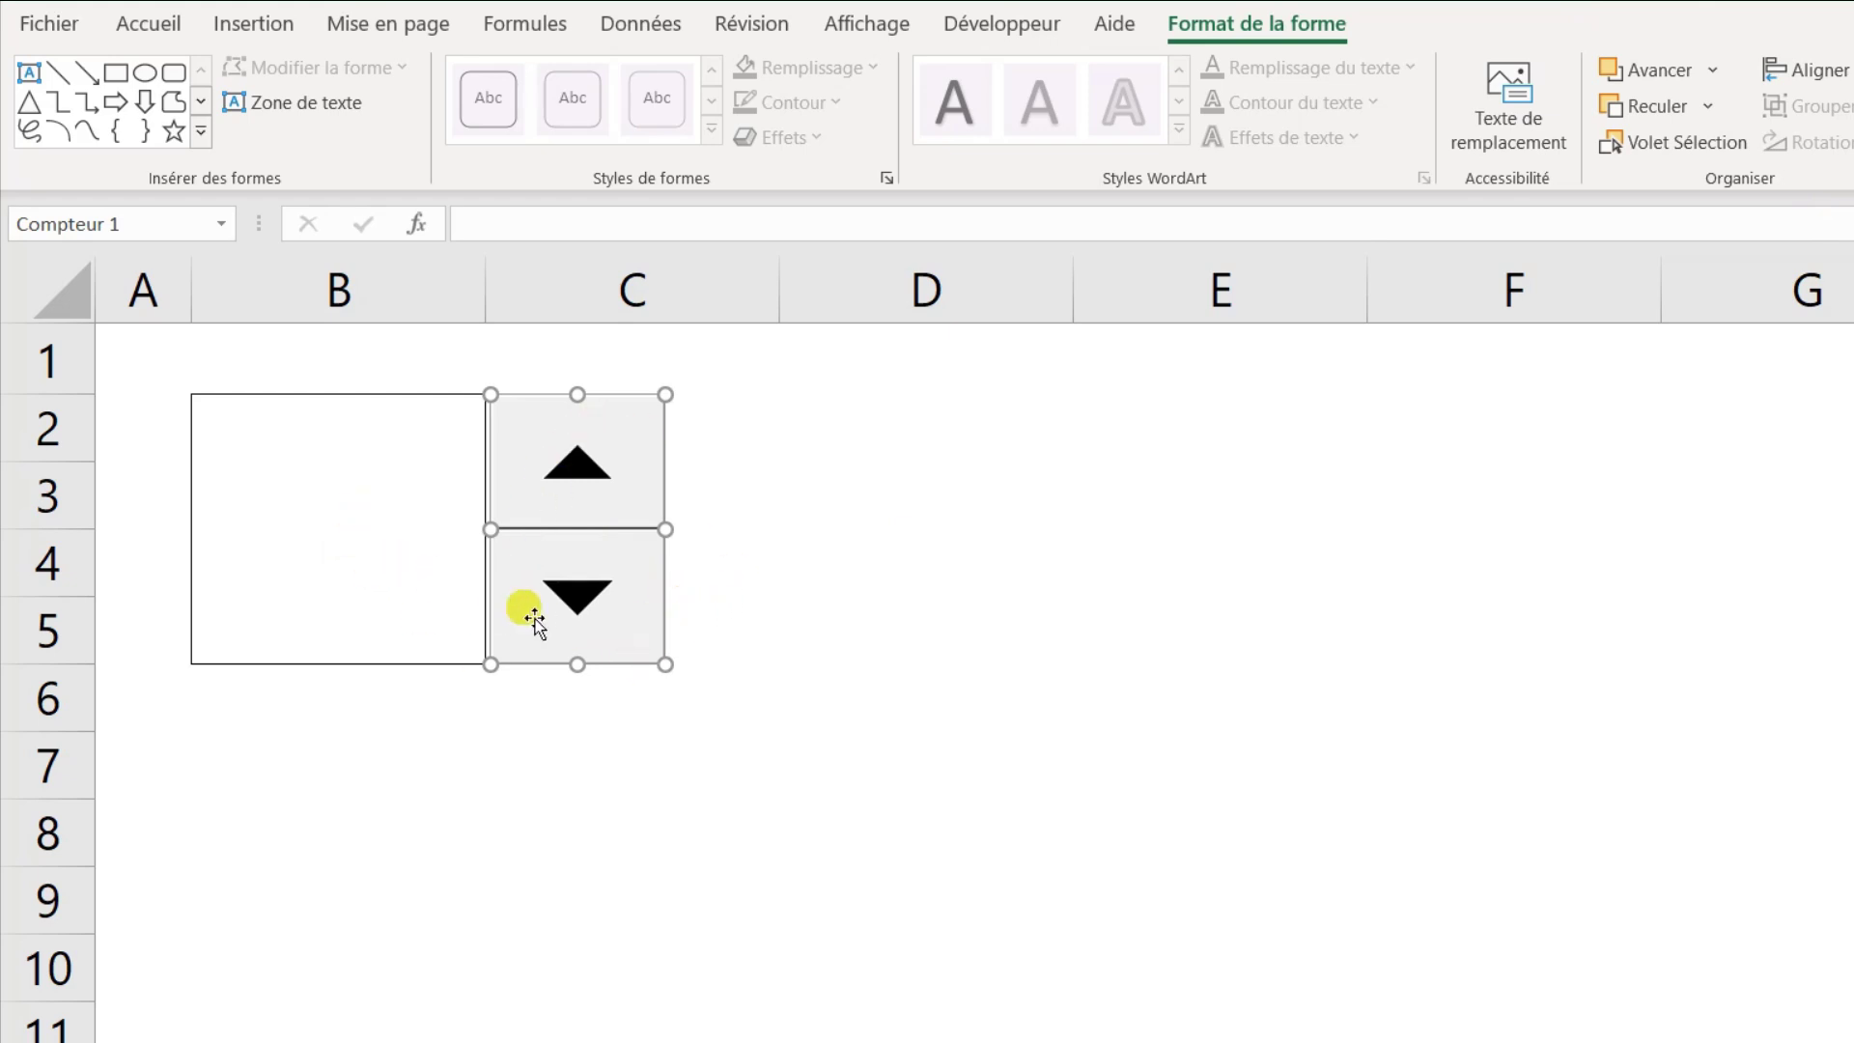
- In the spinner's control format, set the minimum value to 1 and the maximum value to 10
right_click(602, 611)
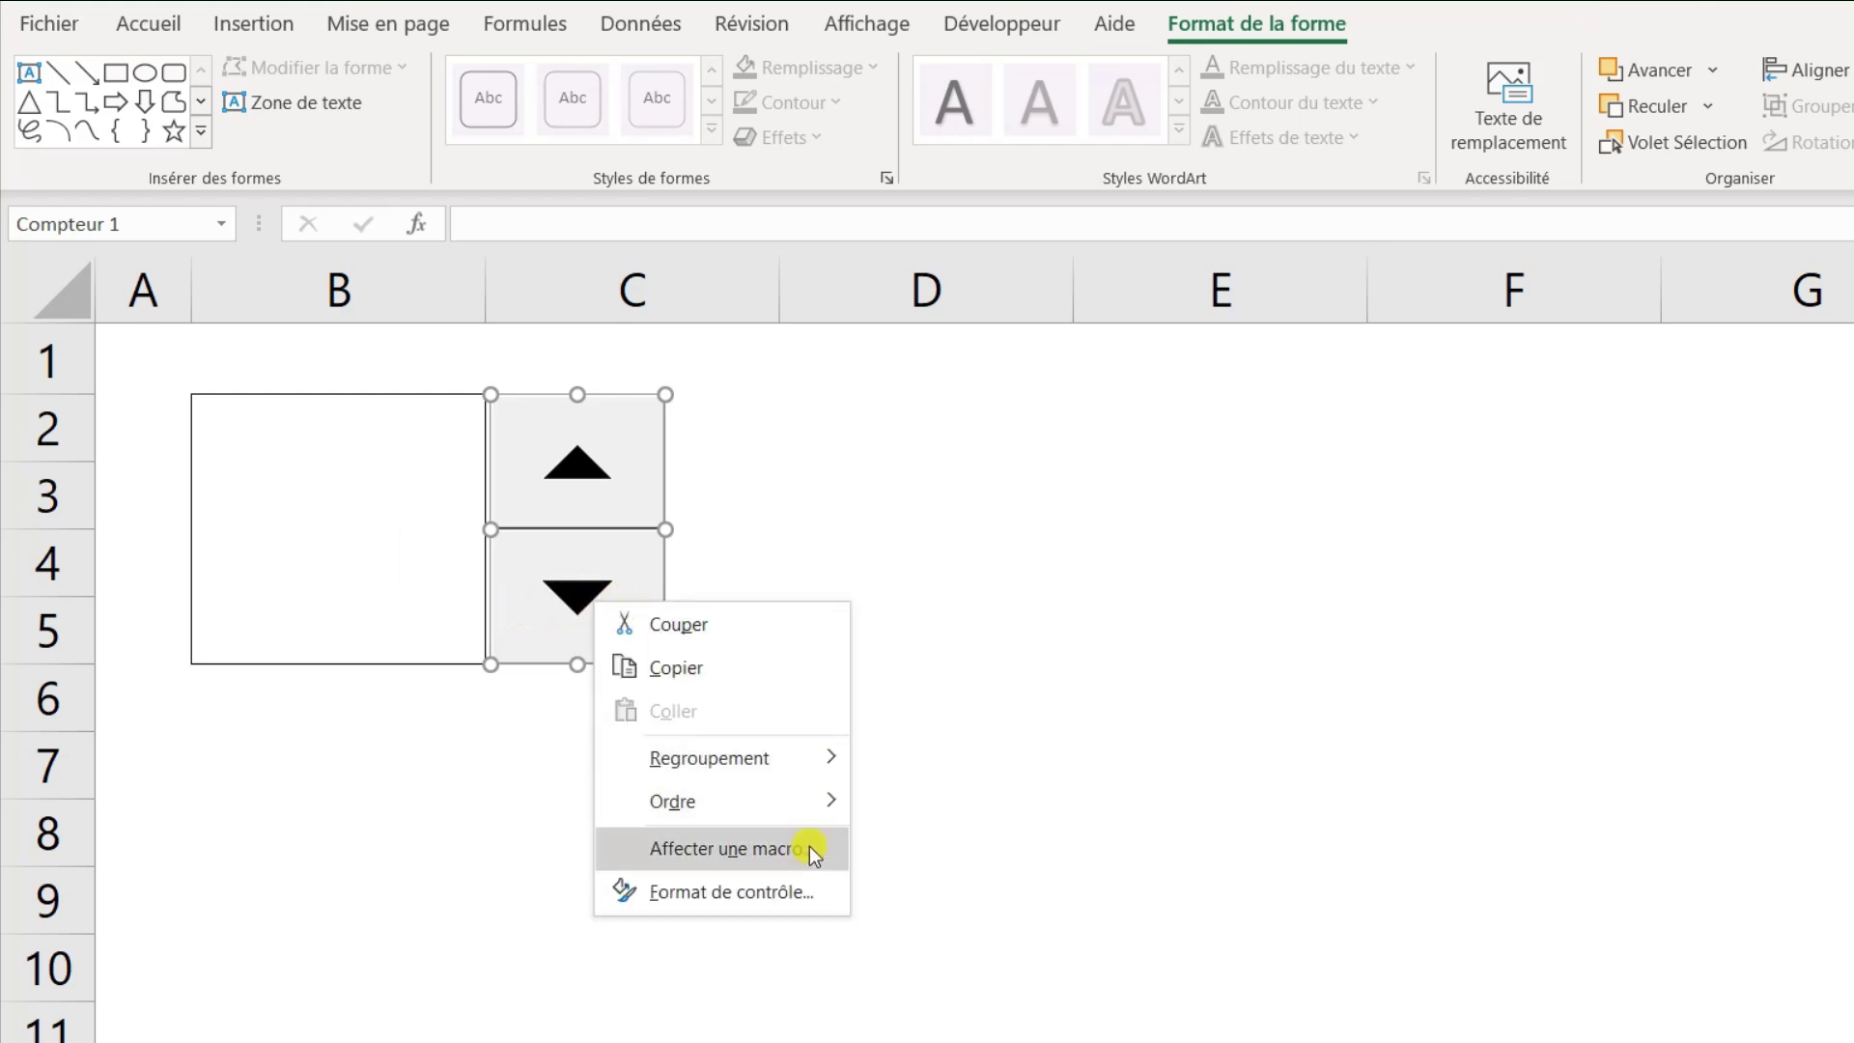
left_click(695, 898)
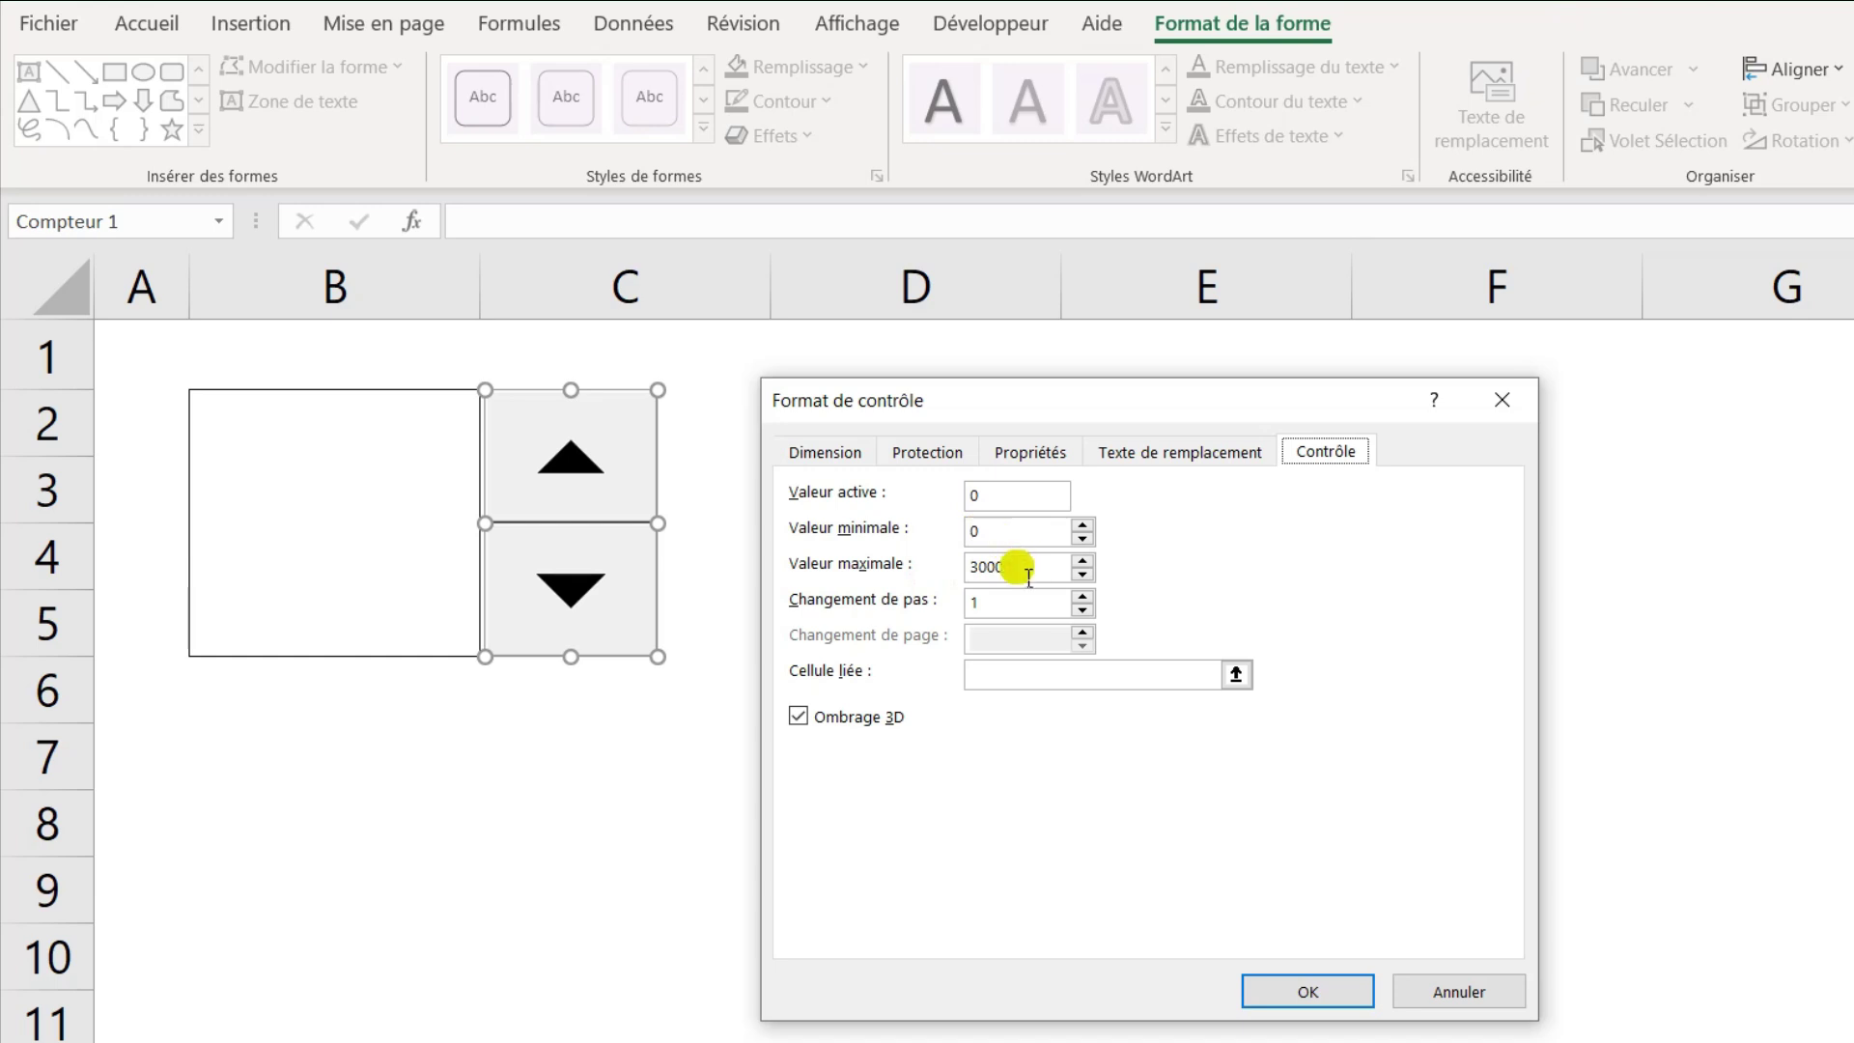
type("0")
left_click(1082, 523)
left_click_drag(1035, 569, 960, 564)
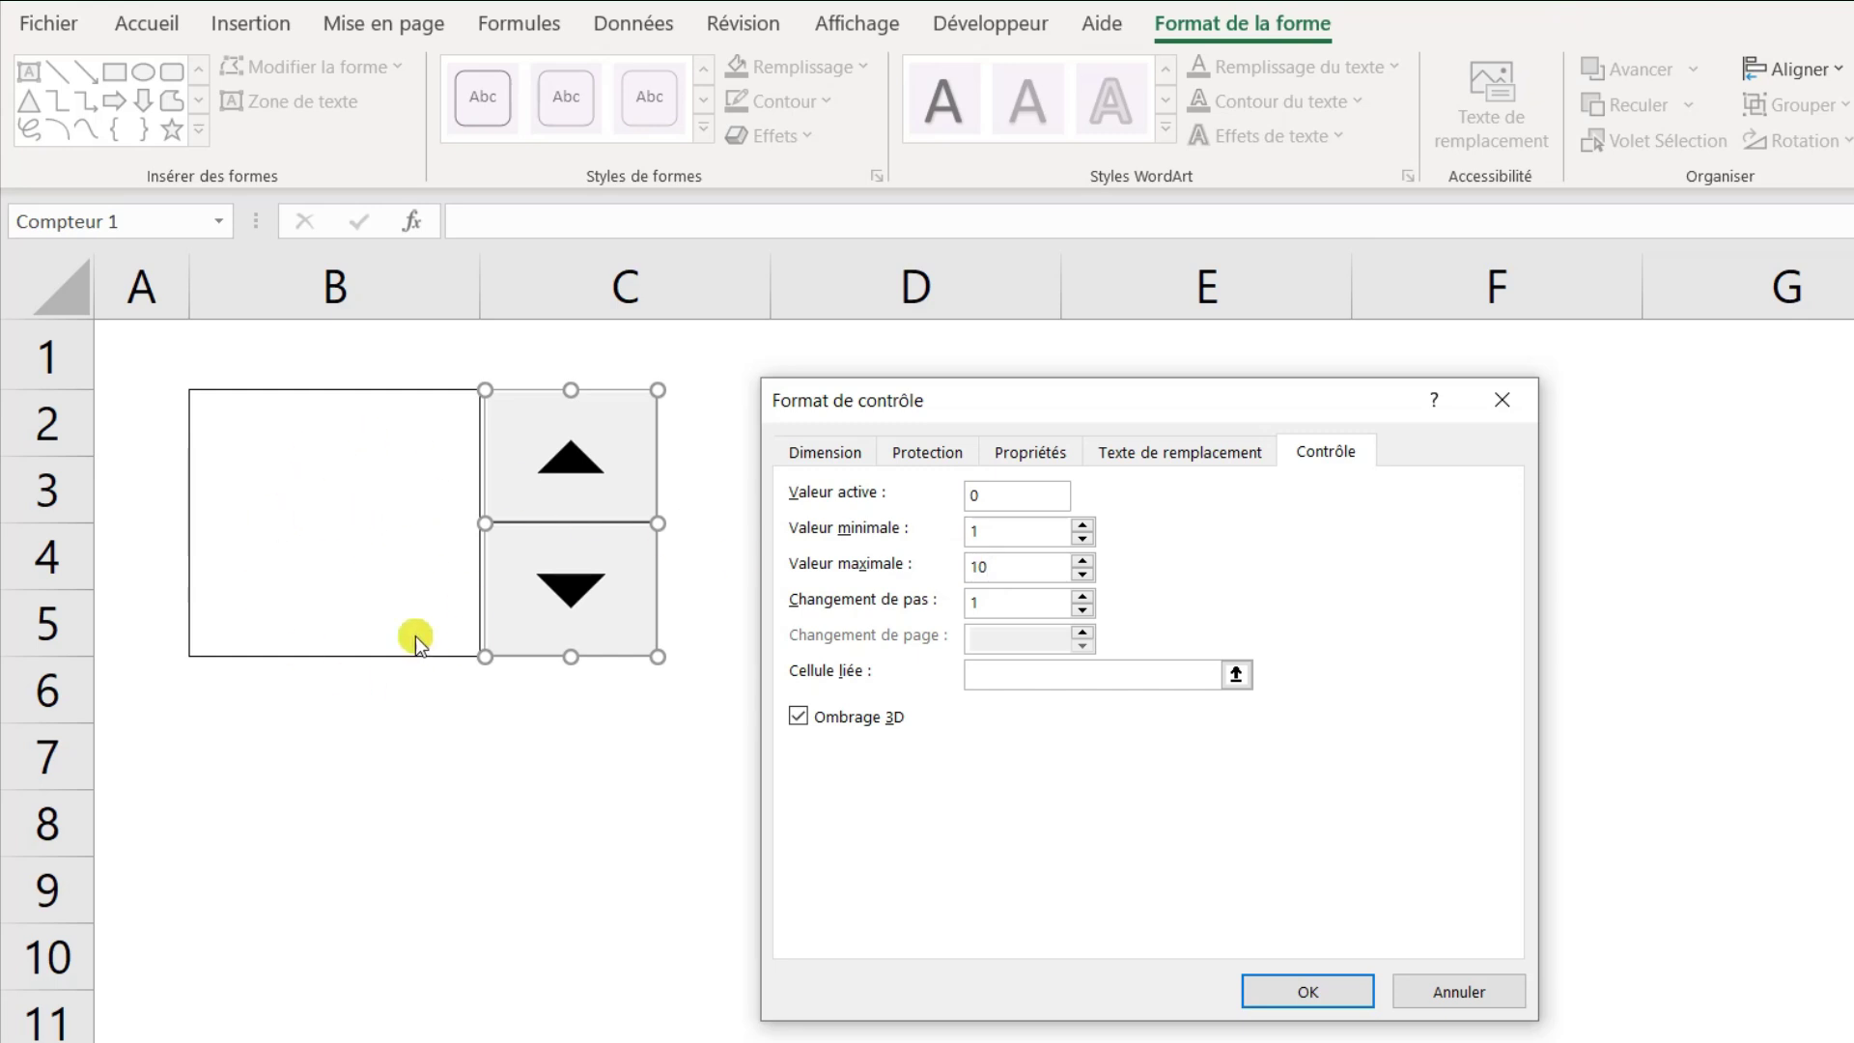
- Keep the spinner's incremental change at 1, link it to cell $B$2 and apply the control settings
left_click(1001, 611)
left_click(1001, 676)
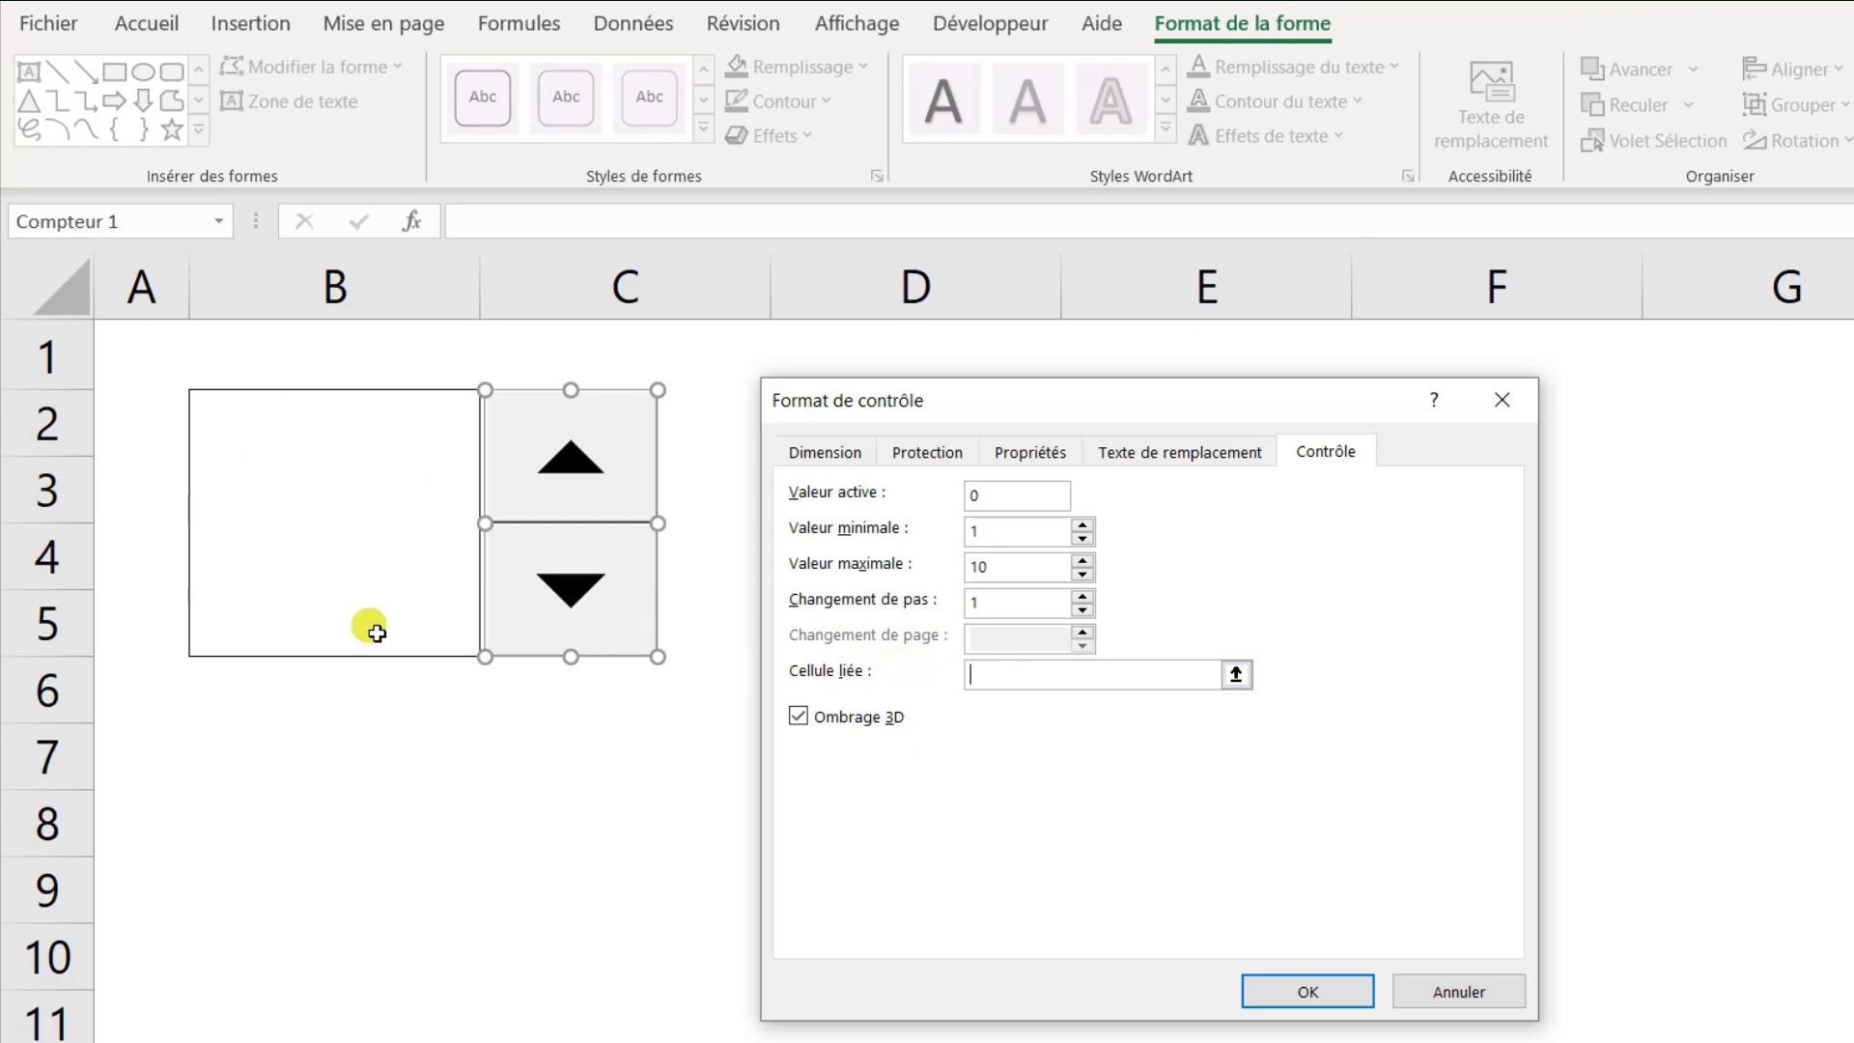
left_click(345, 507)
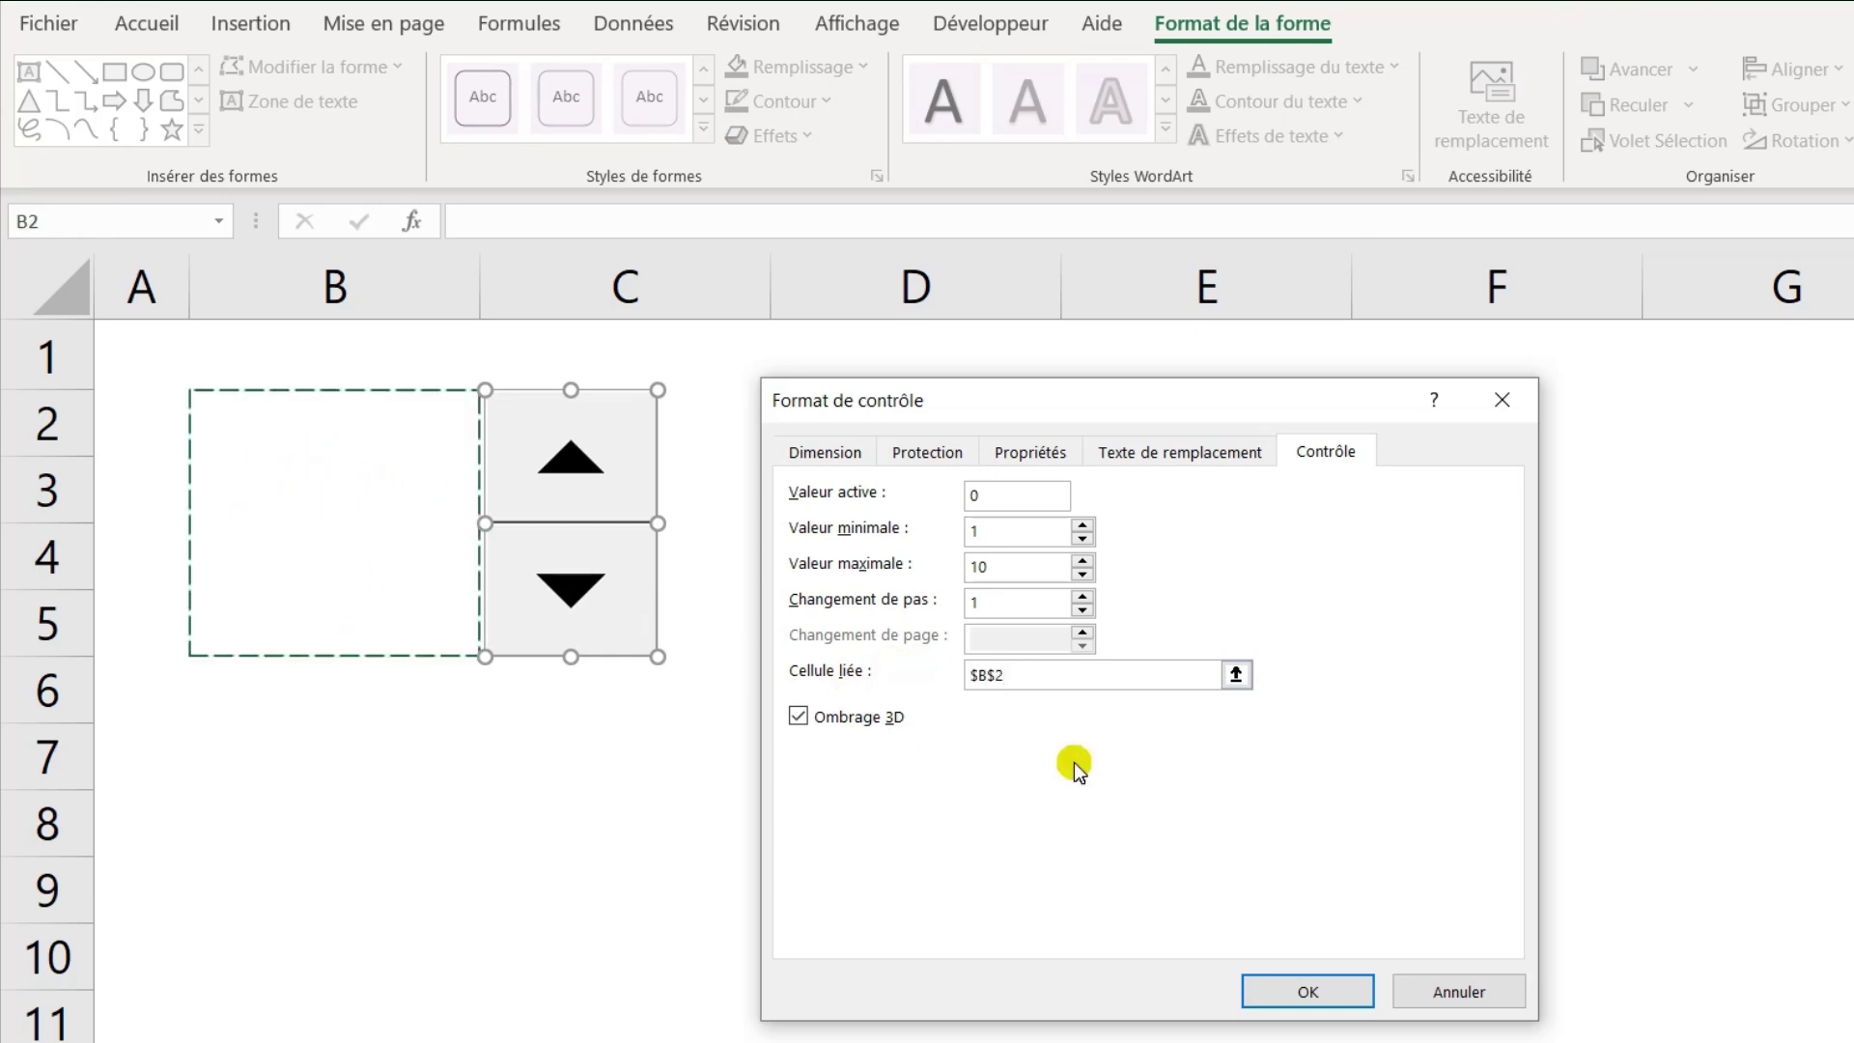
left_click(1299, 988)
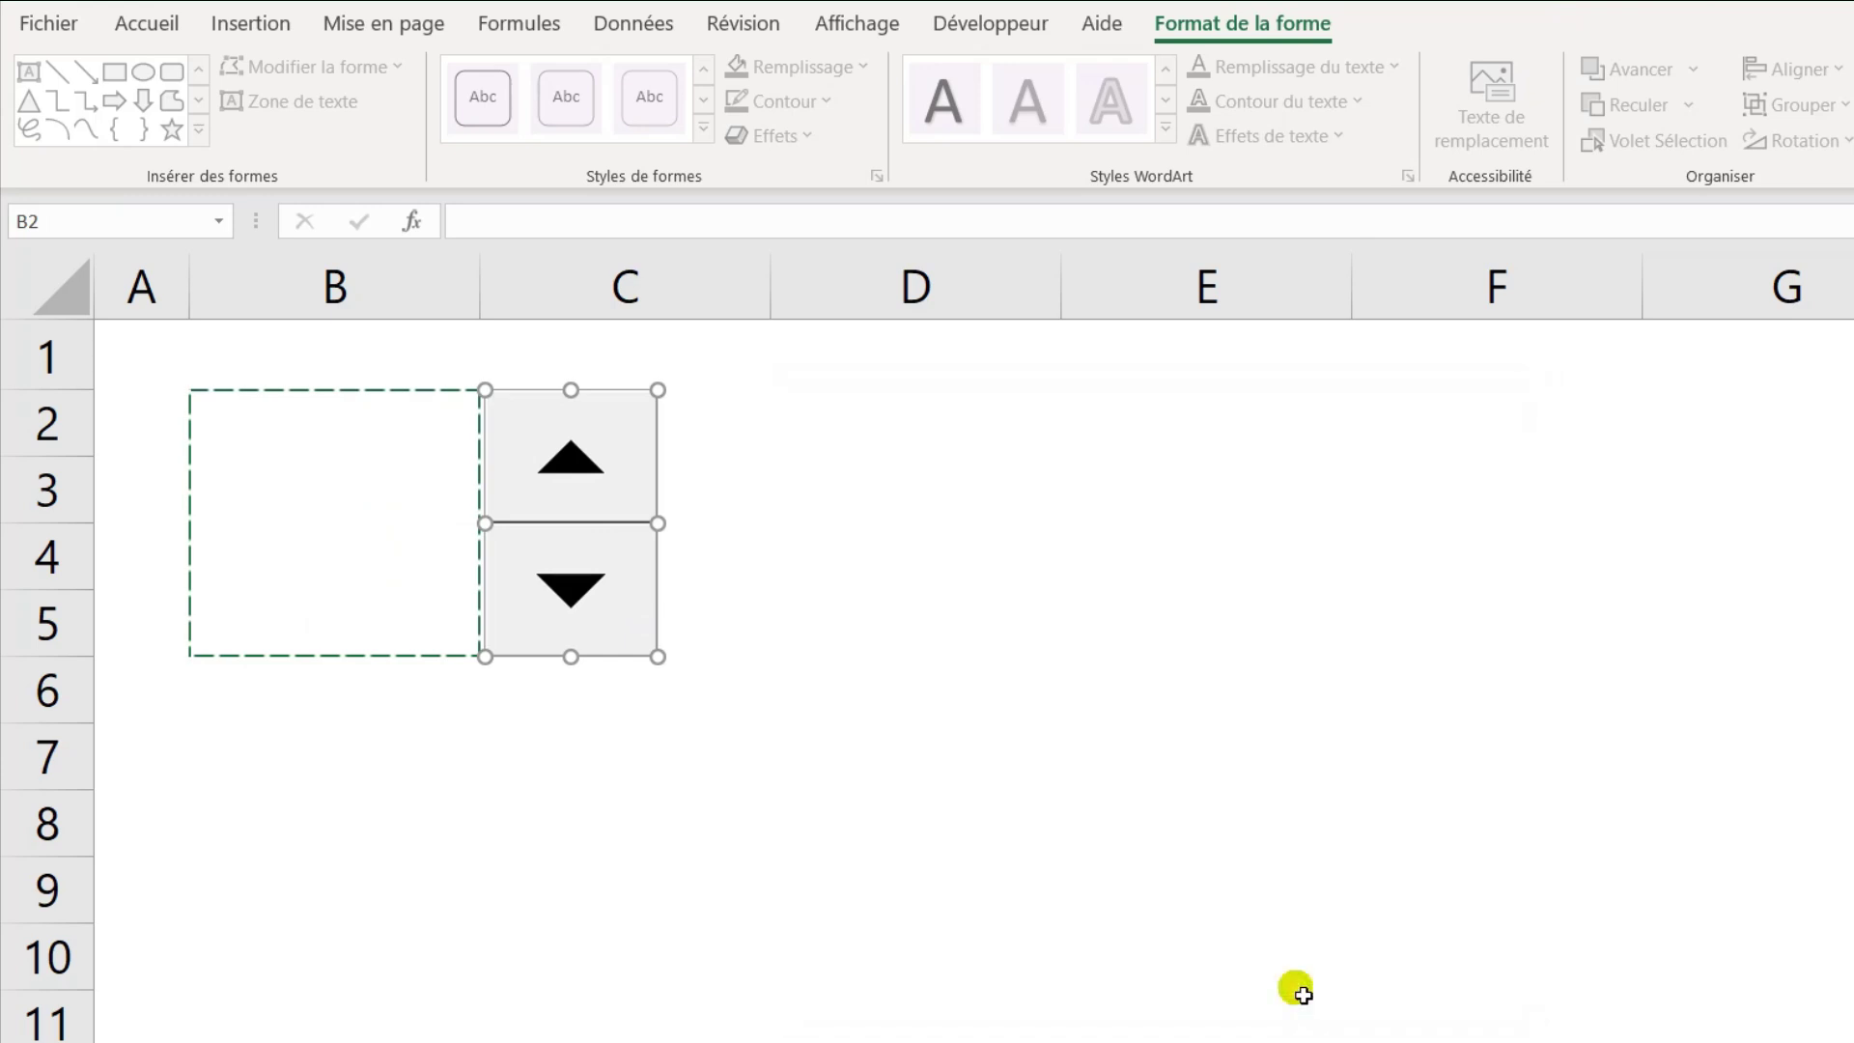
- Align the value in merged cell B2 vertically to the middle
left_click(147, 23)
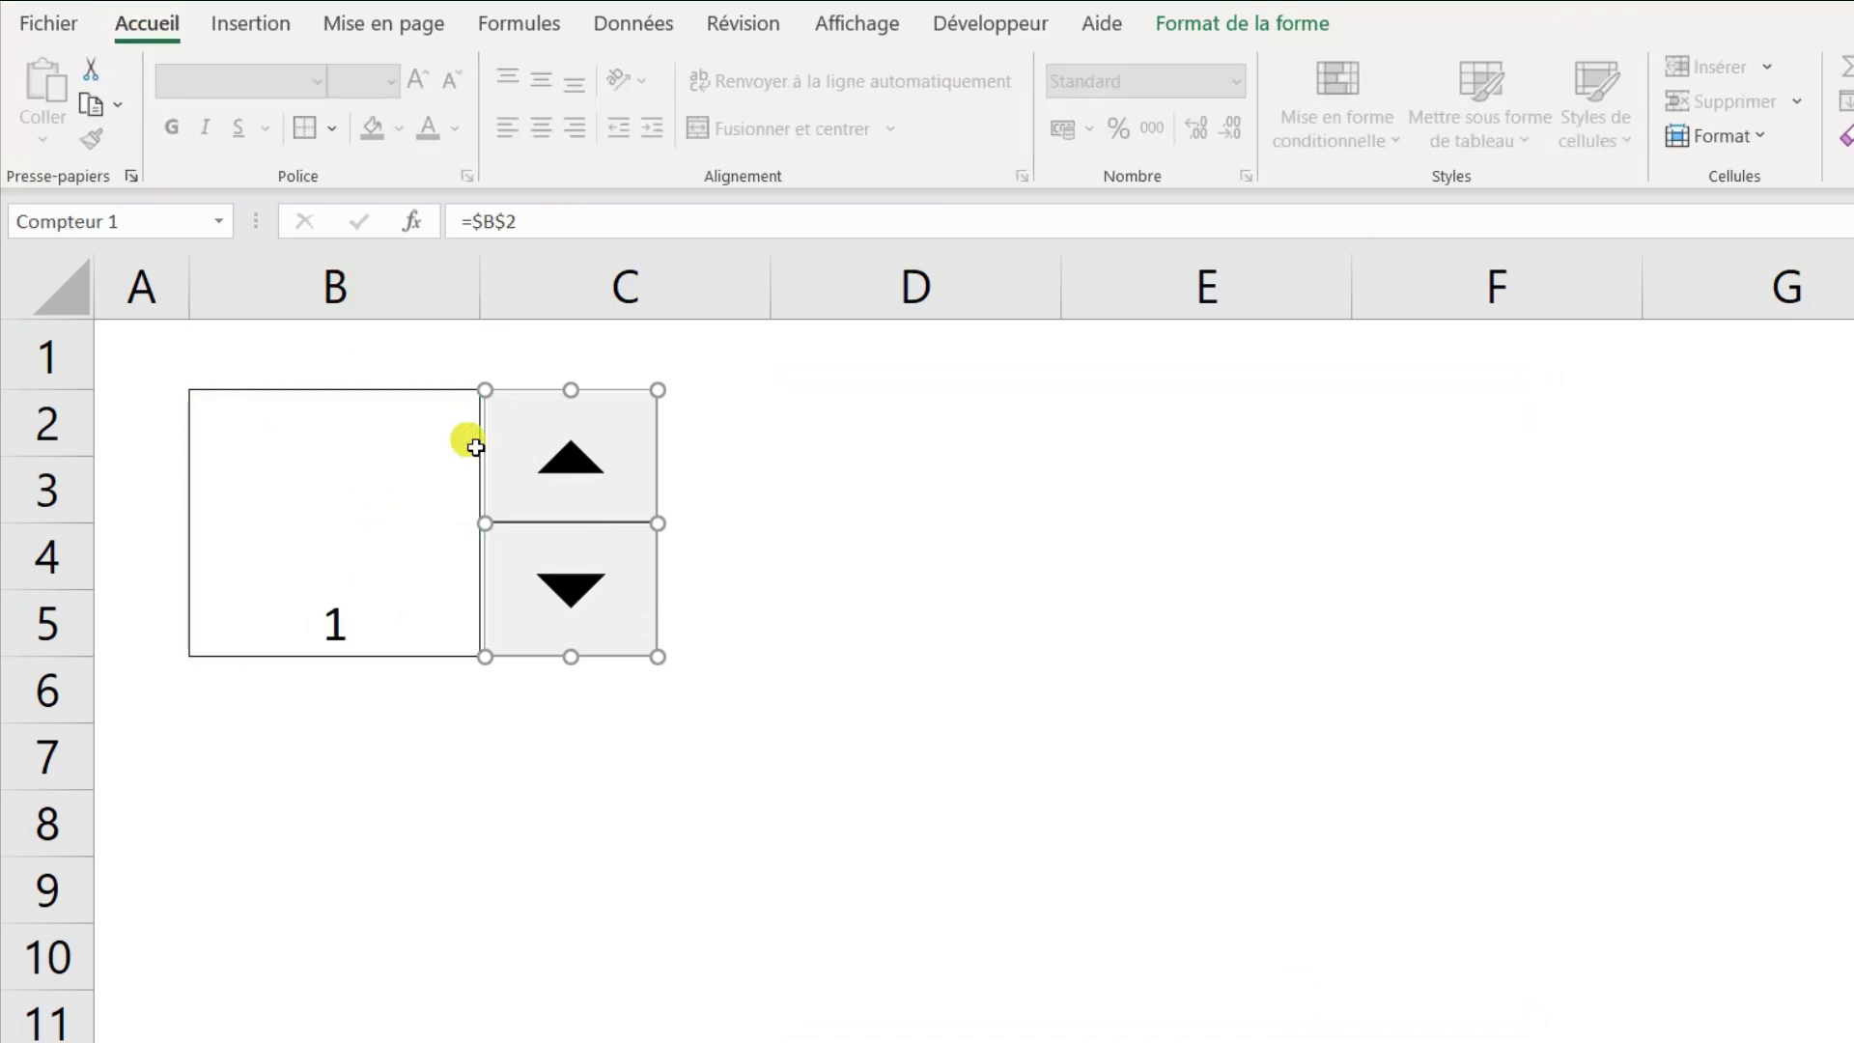
left_click(362, 522)
left_click(541, 80)
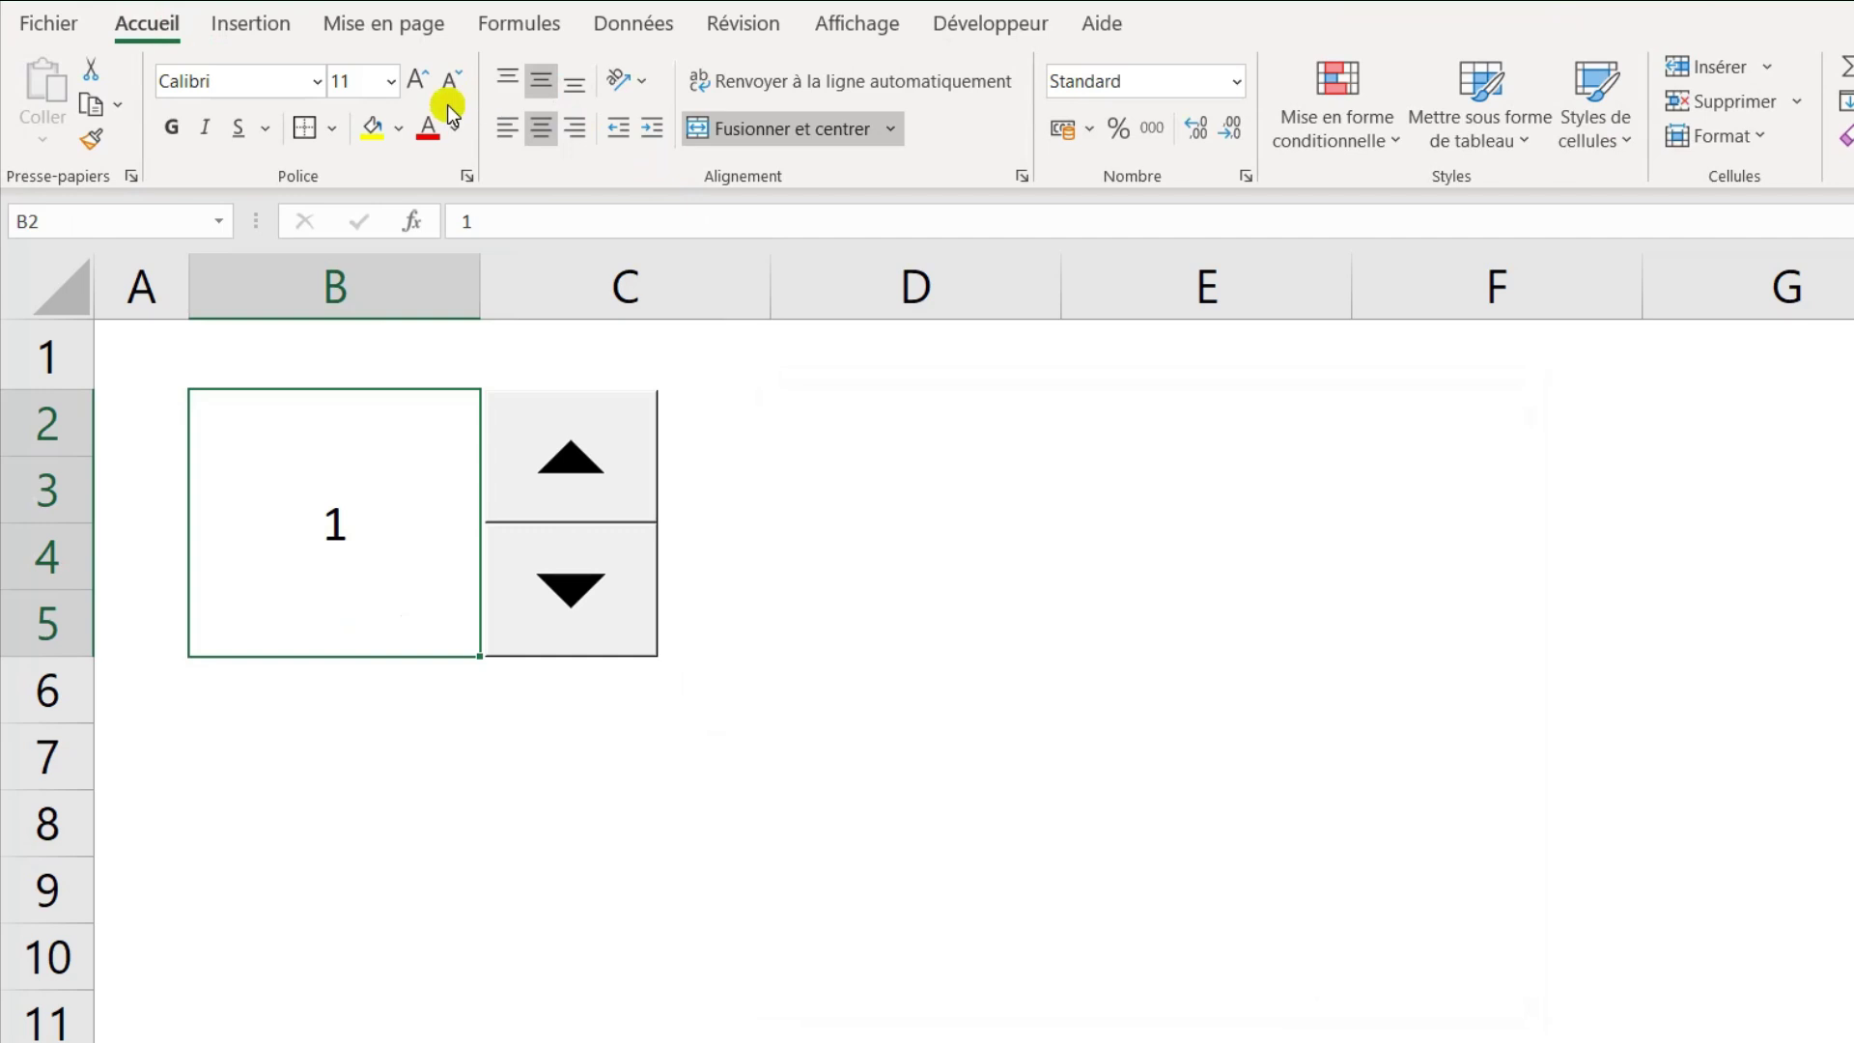
- Enlarge the font of cell B2 to 18 and make it bold
left_click(423, 80)
left_click(423, 80)
left_click(423, 80)
left_click(423, 81)
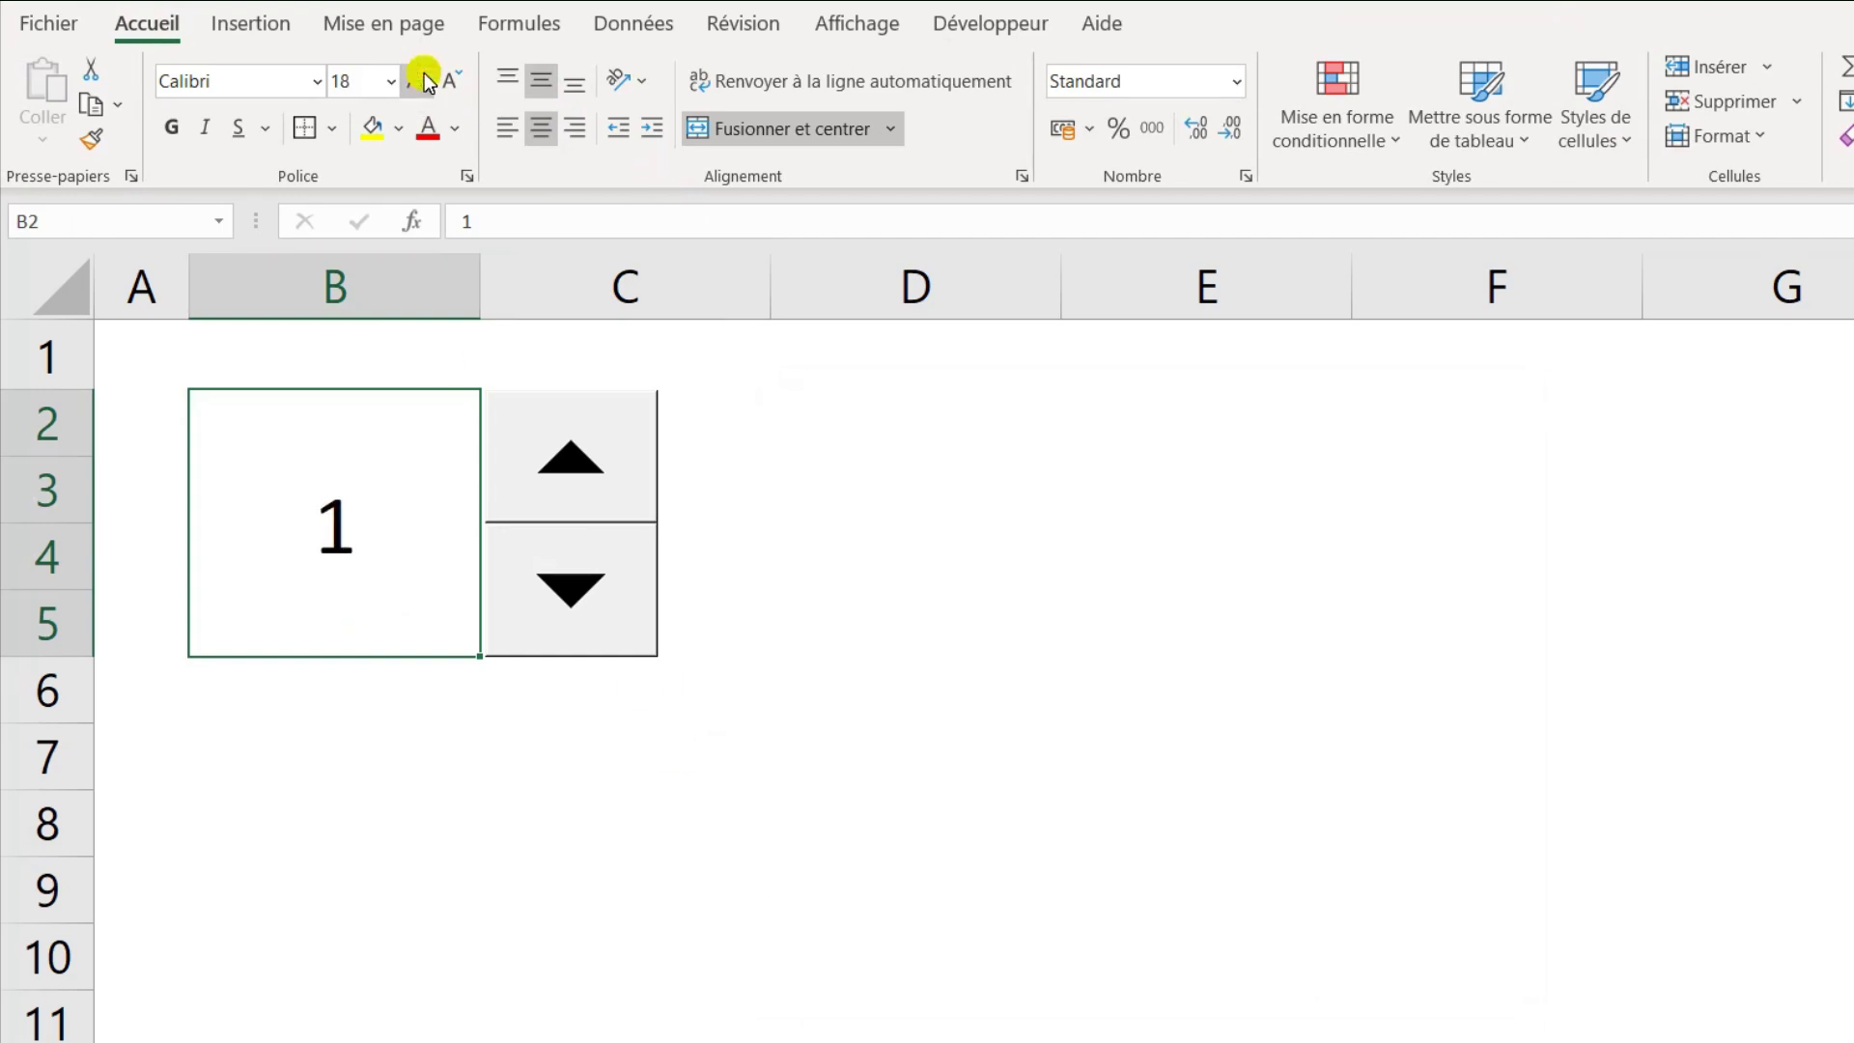
left_click(181, 126)
left_click(170, 126)
left_click(170, 128)
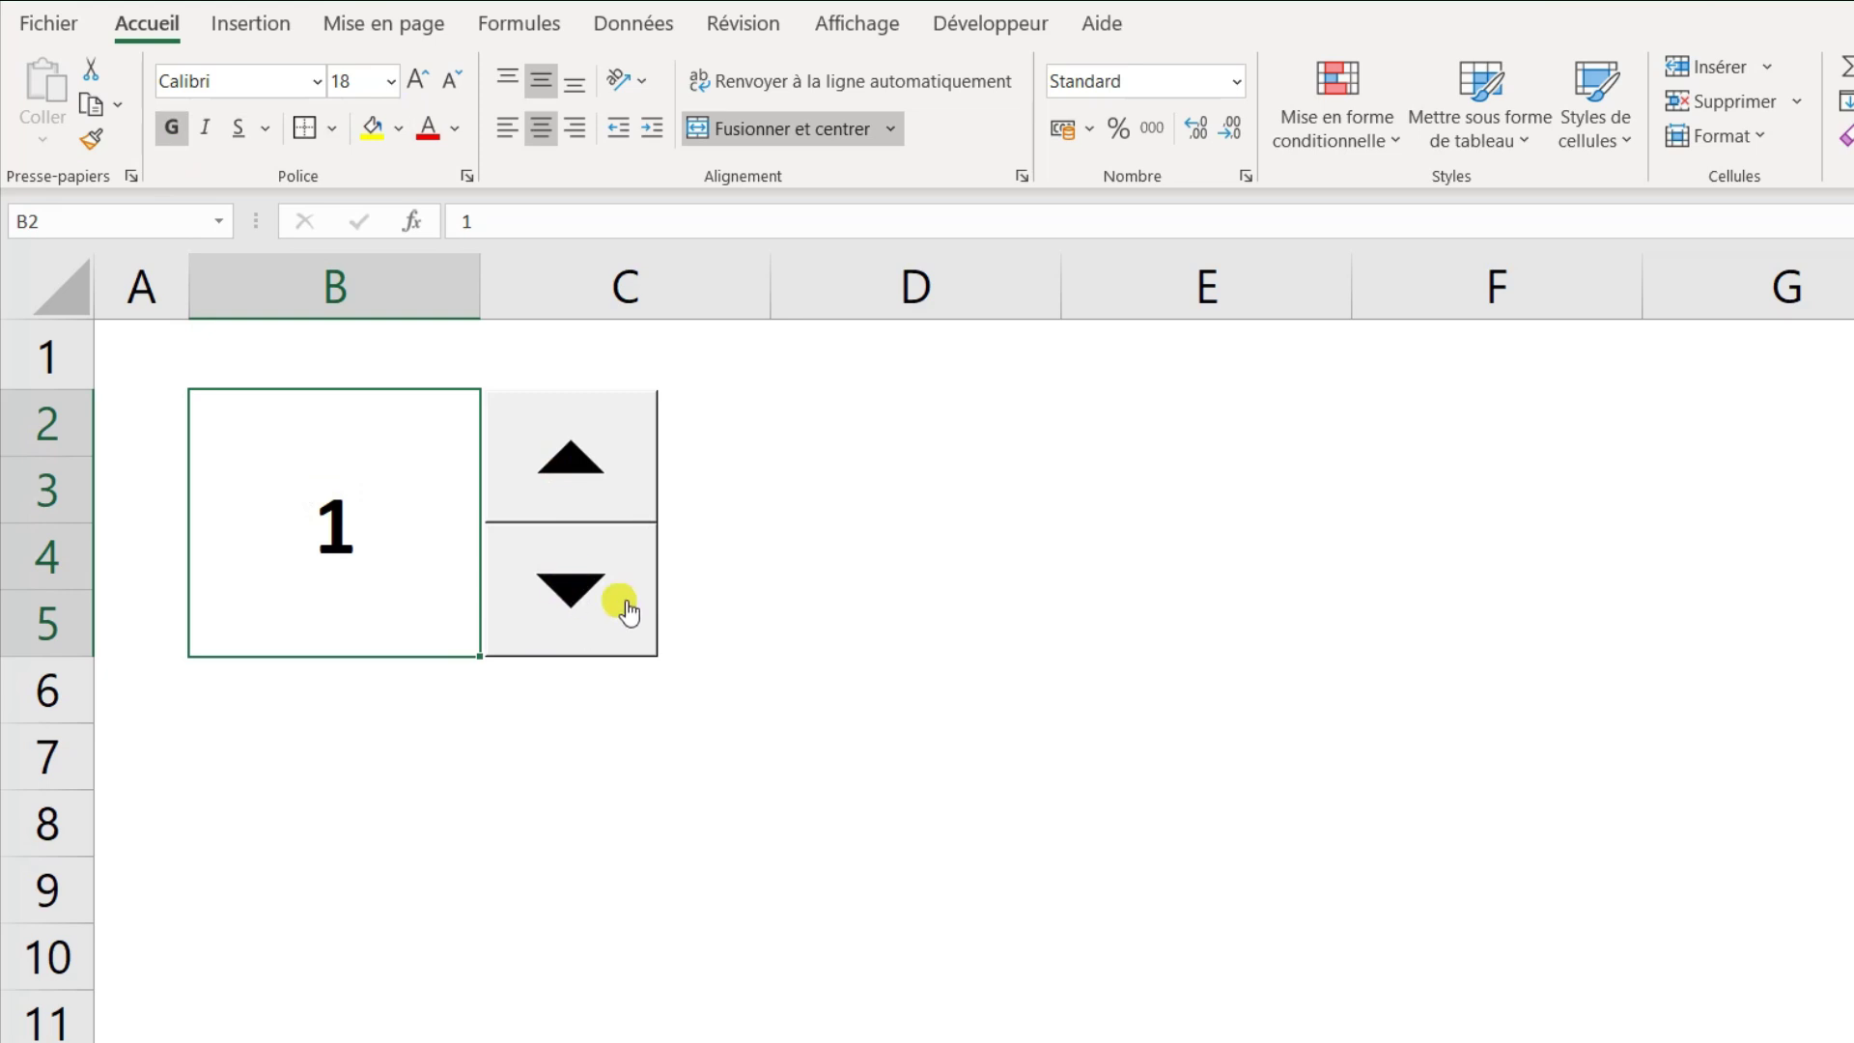
- Test the spinner's limits by decreasing the value at 1 and increasing it step by step to 10
left_click(601, 607)
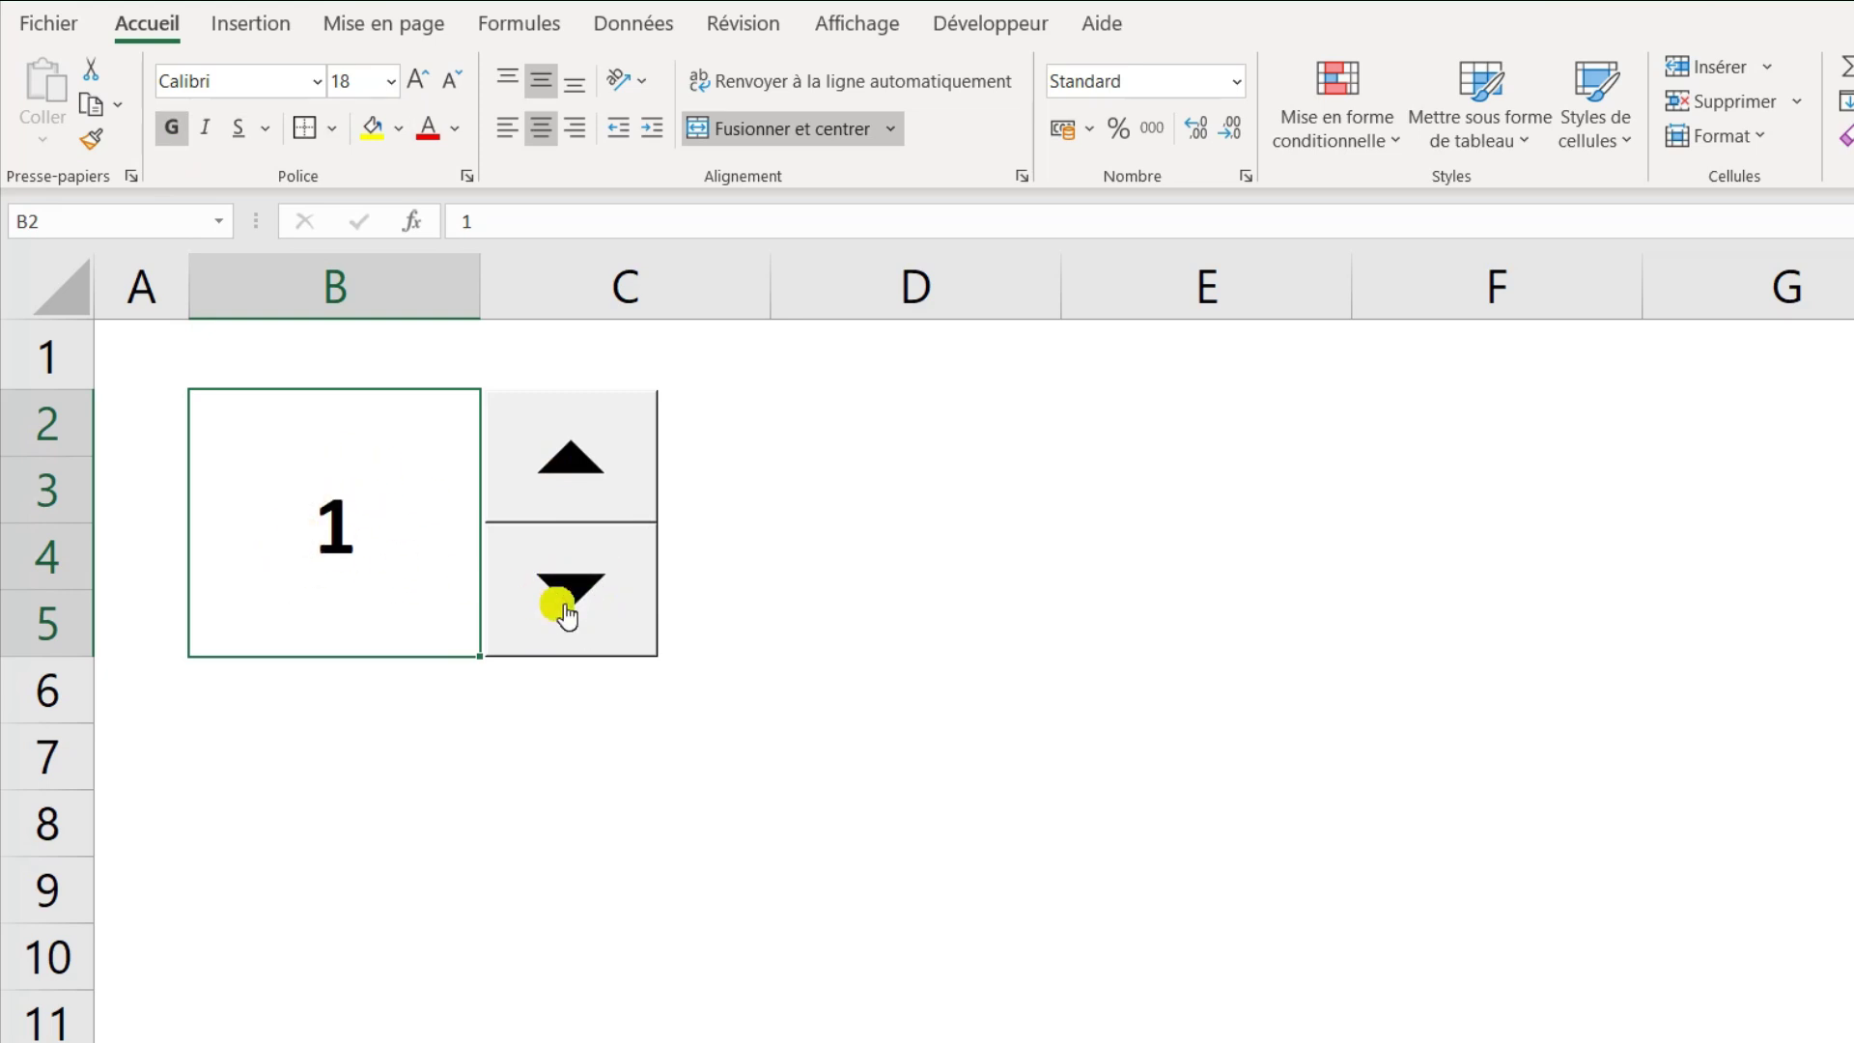
left_click(596, 466)
left_click(596, 467)
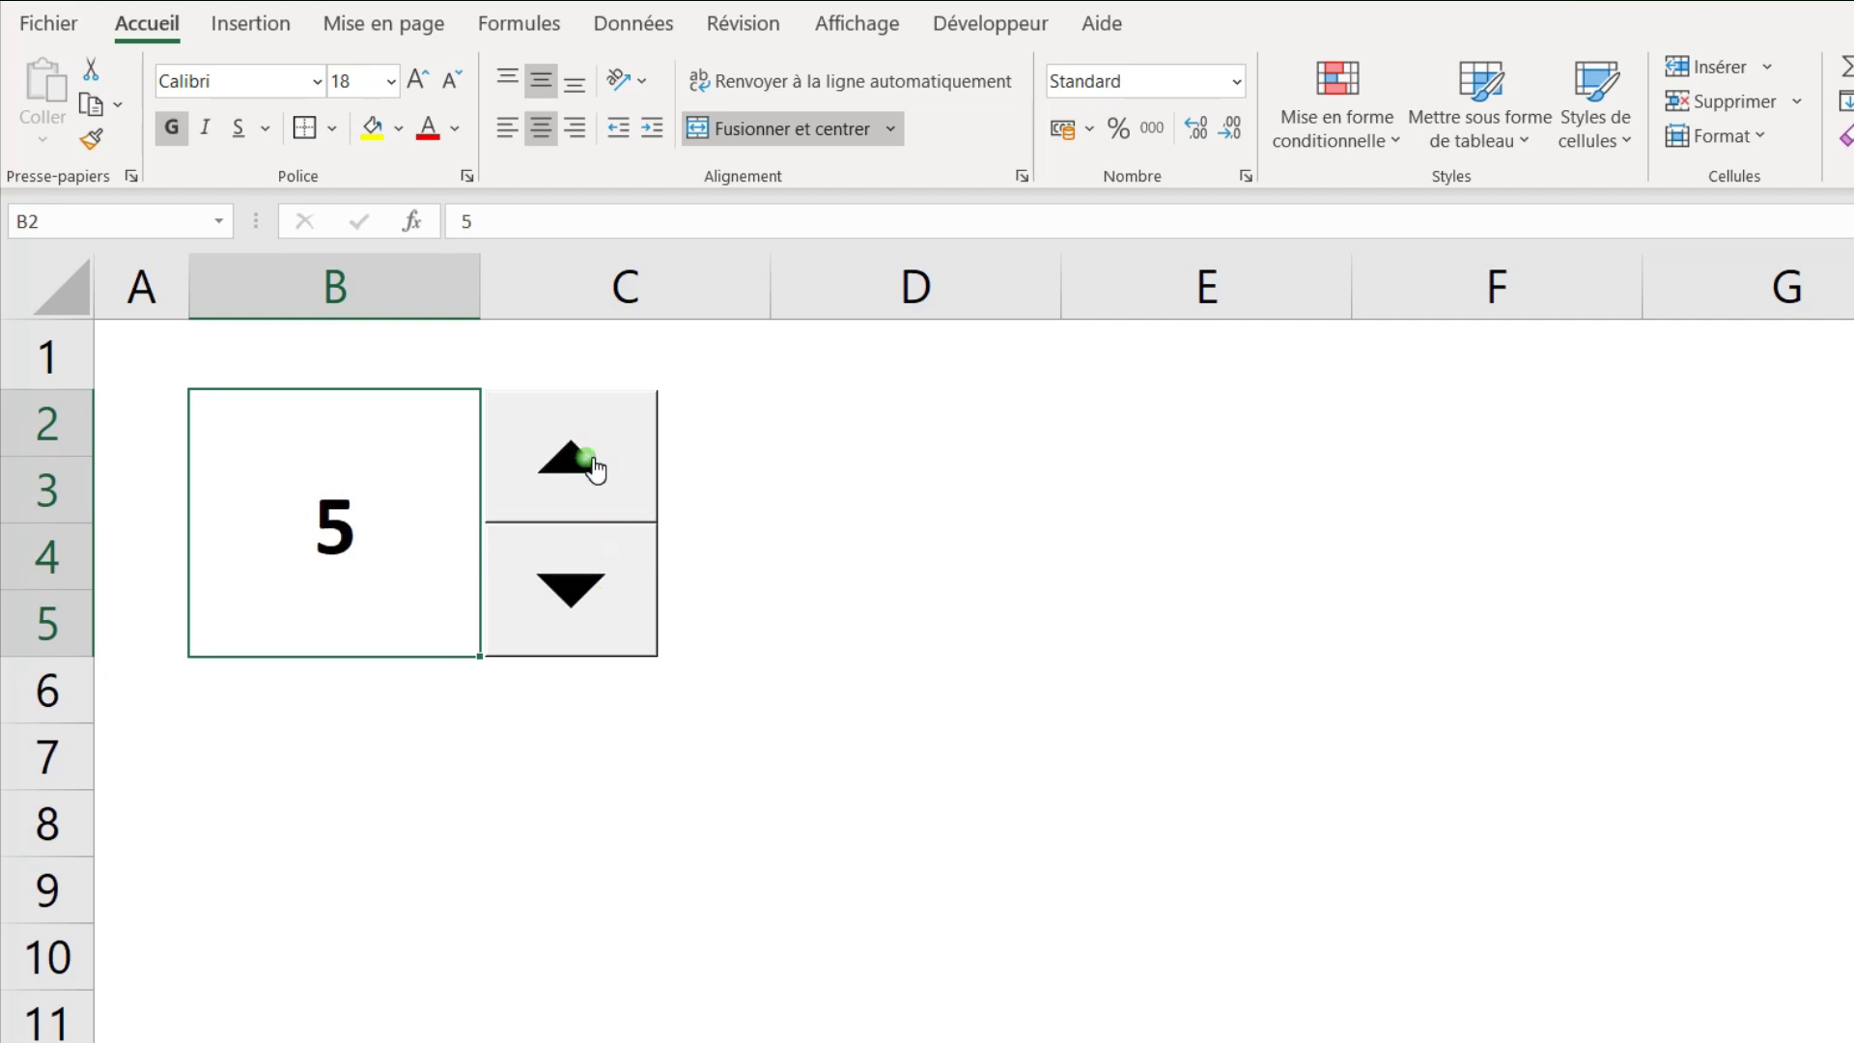
left_click(595, 466)
left_click(595, 468)
left_click(594, 468)
left_click(594, 468)
left_click(591, 471)
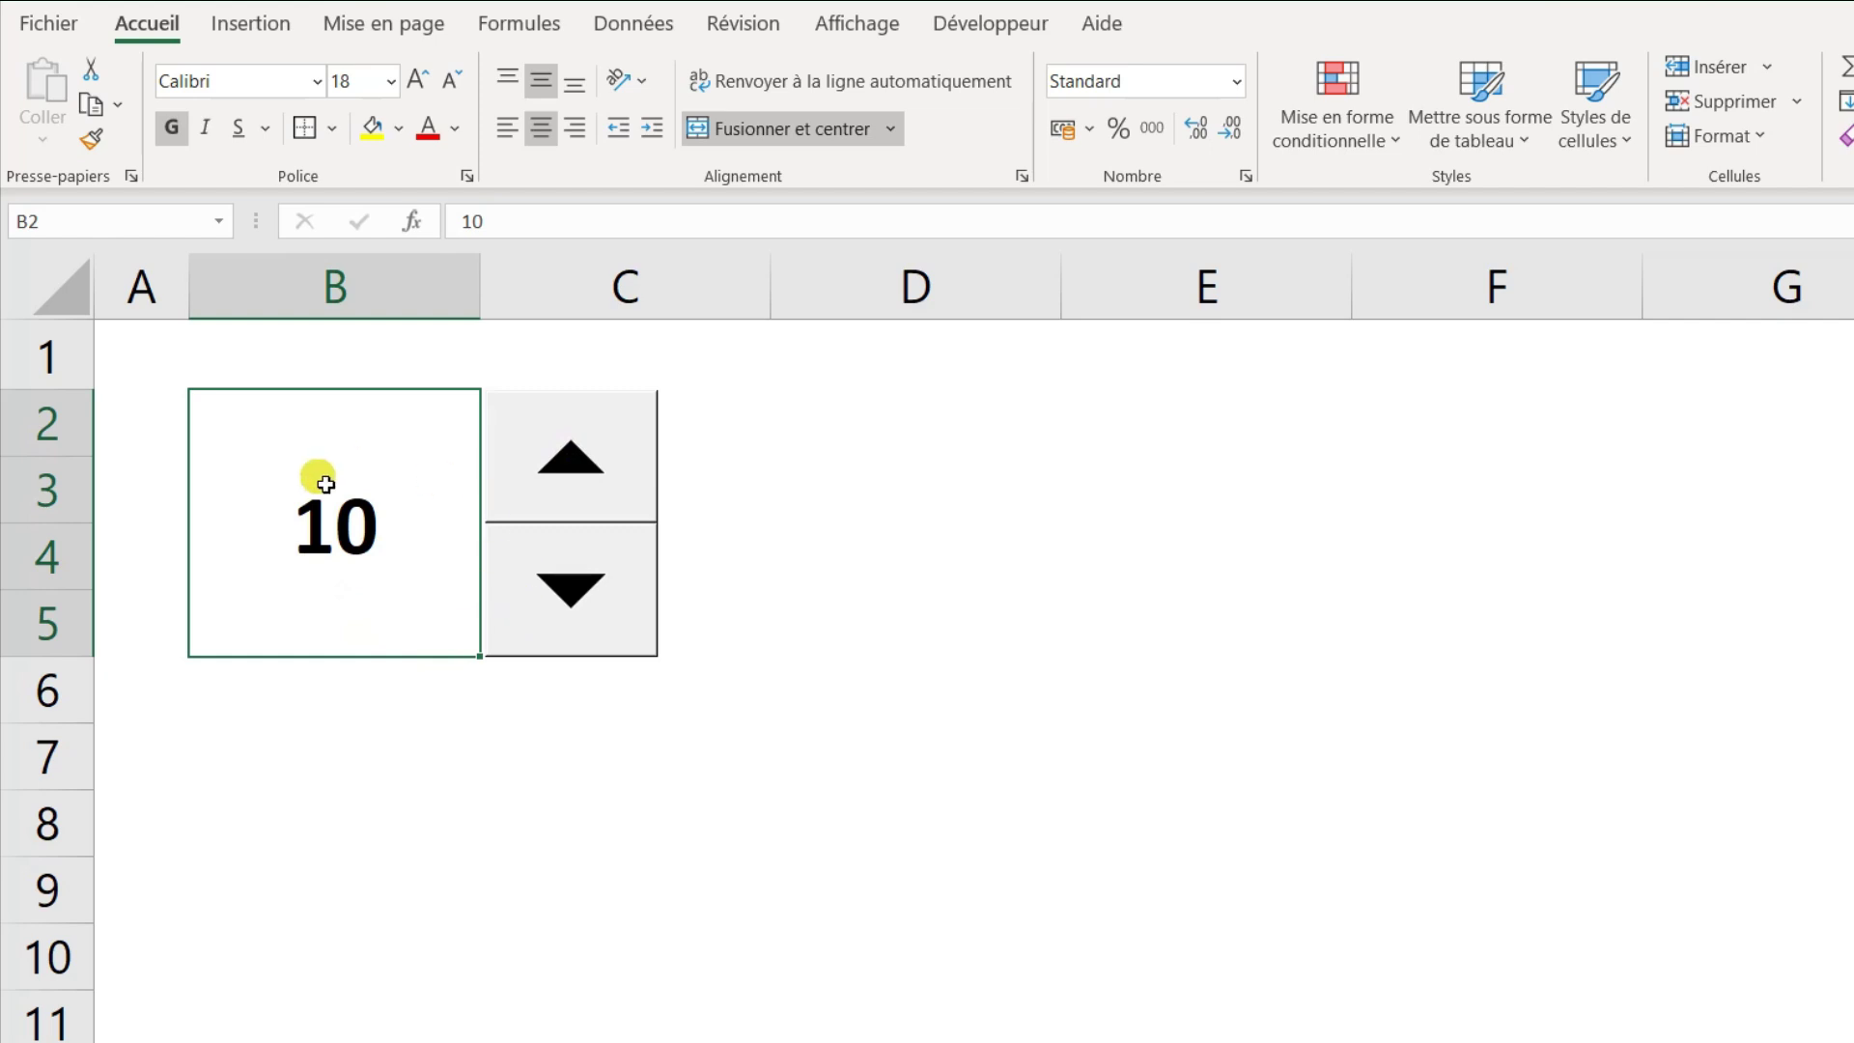
- Step the spinner down and up several times, finishing with a value of 7 in cell B2
left_click(605, 618)
left_click(605, 618)
left_click(601, 608)
left_click(600, 608)
left_click(600, 608)
left_click(594, 484)
left_click(593, 485)
left_click(594, 485)
left_click(594, 485)
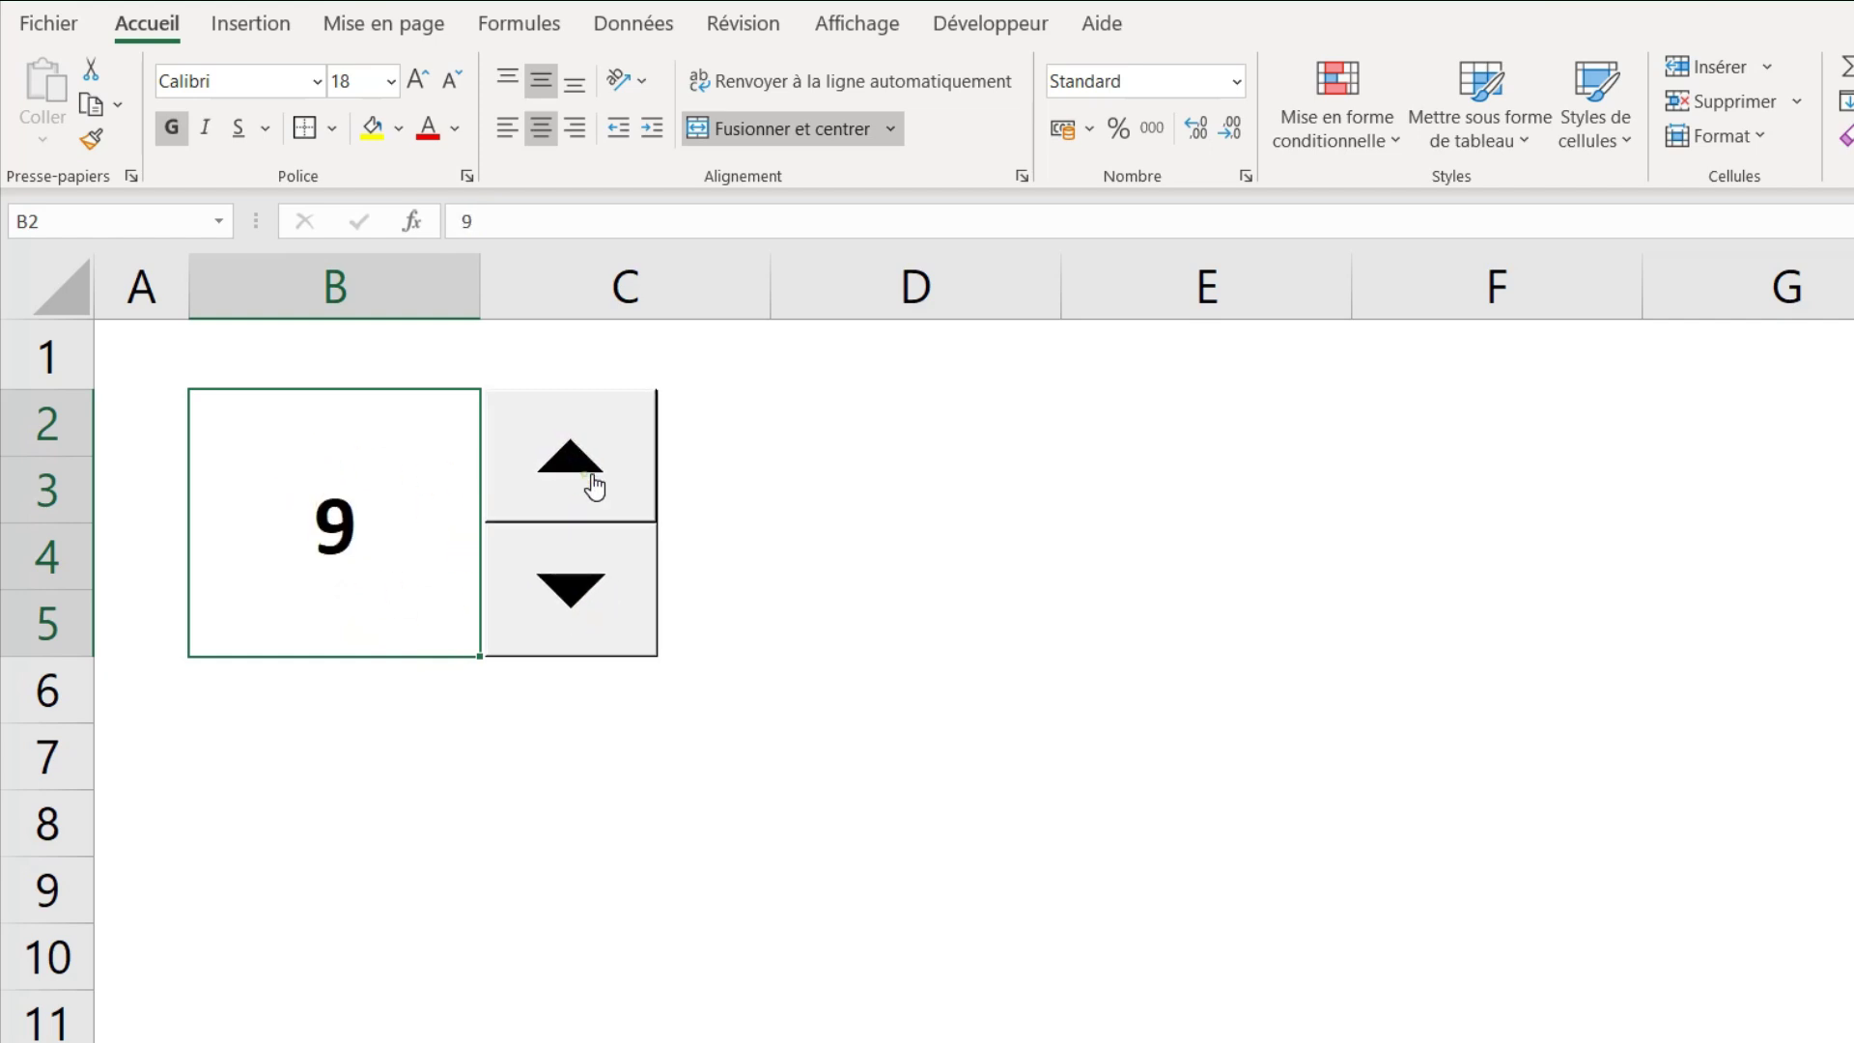
left_click(620, 608)
left_click(620, 608)
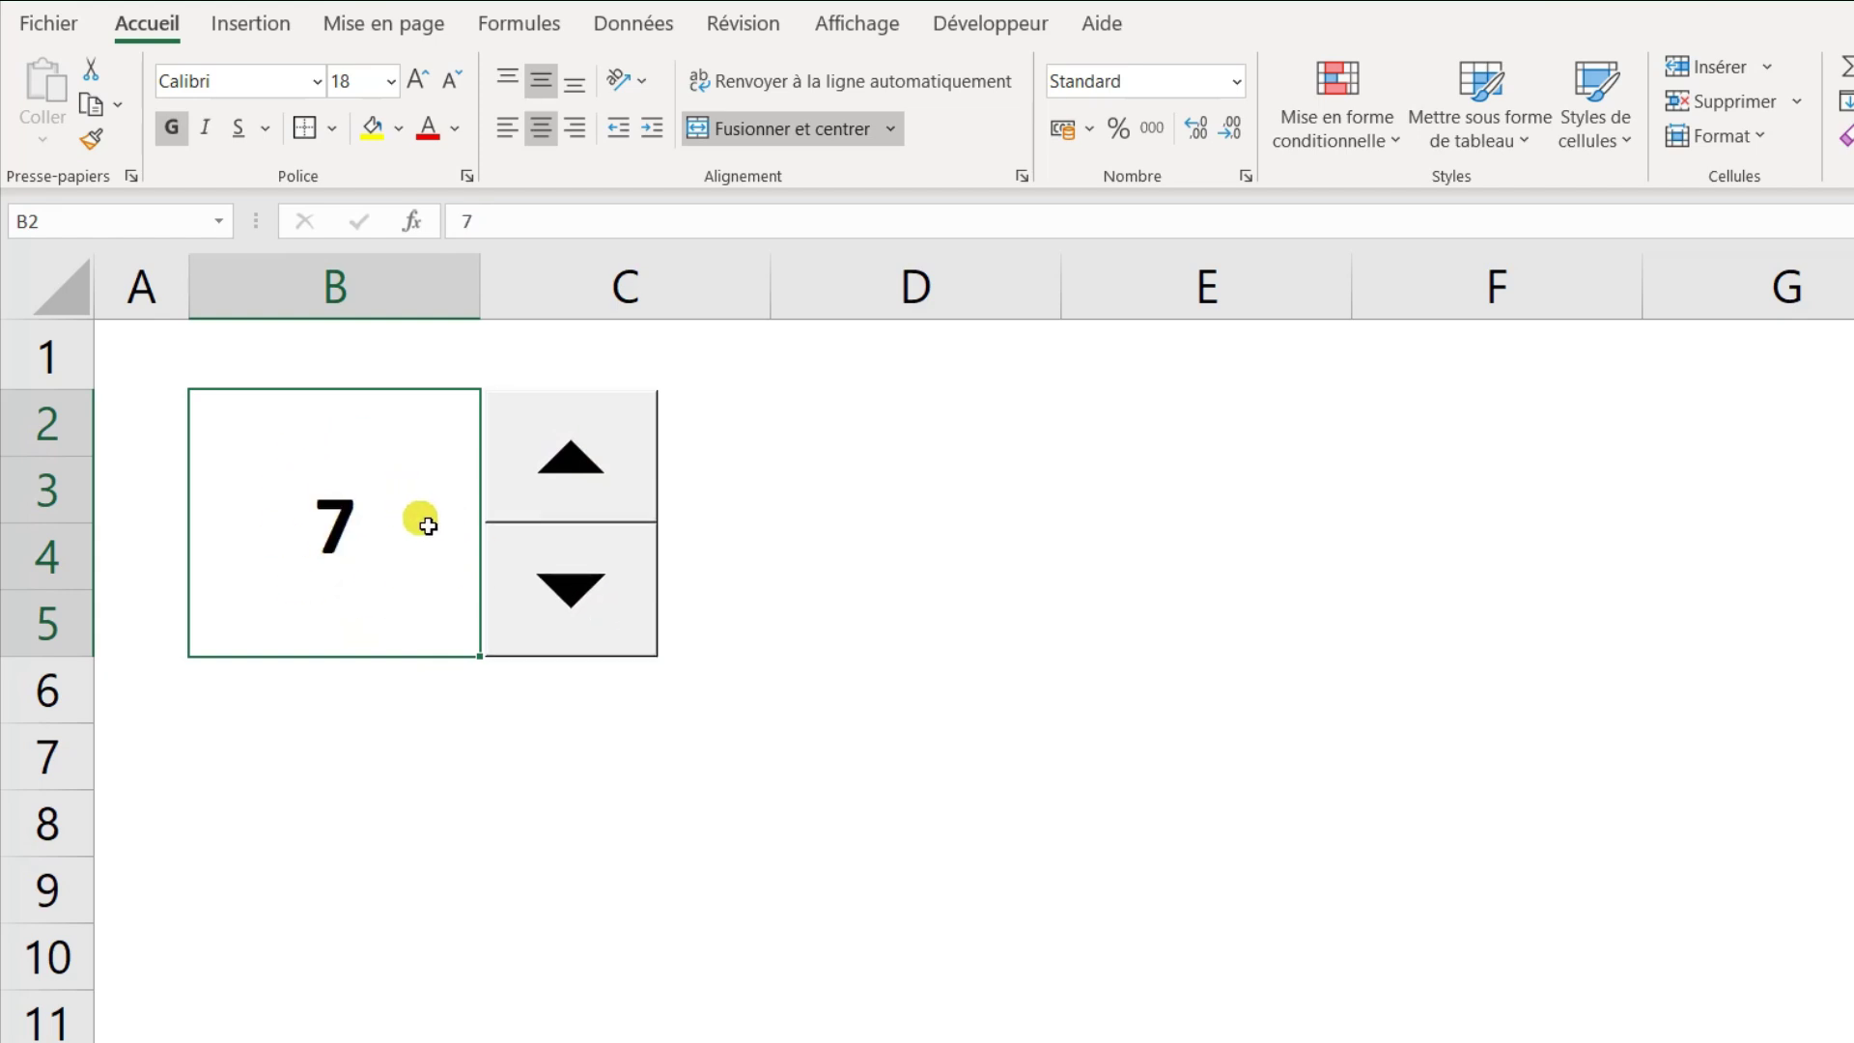
- Review the control settings of the spinner beside cell B2, including its limits, increment and linked cell
right_click(627, 497)
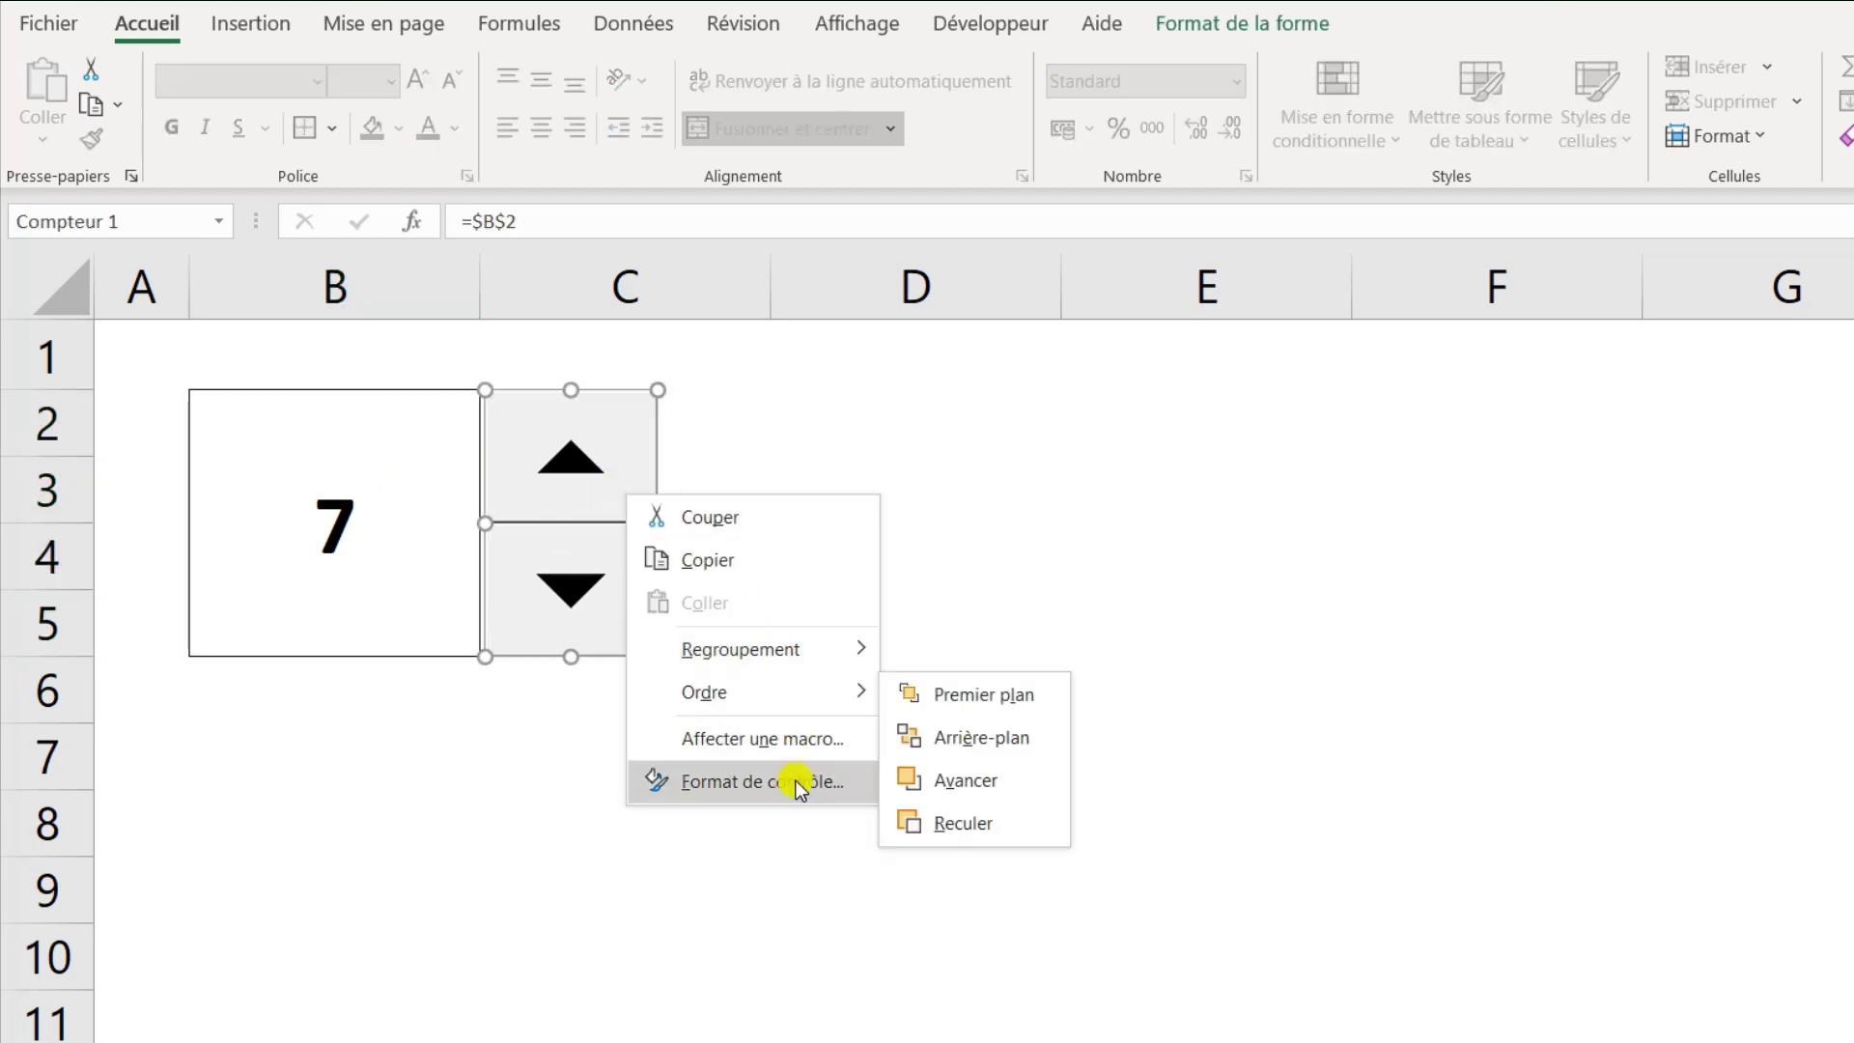
left_click(720, 780)
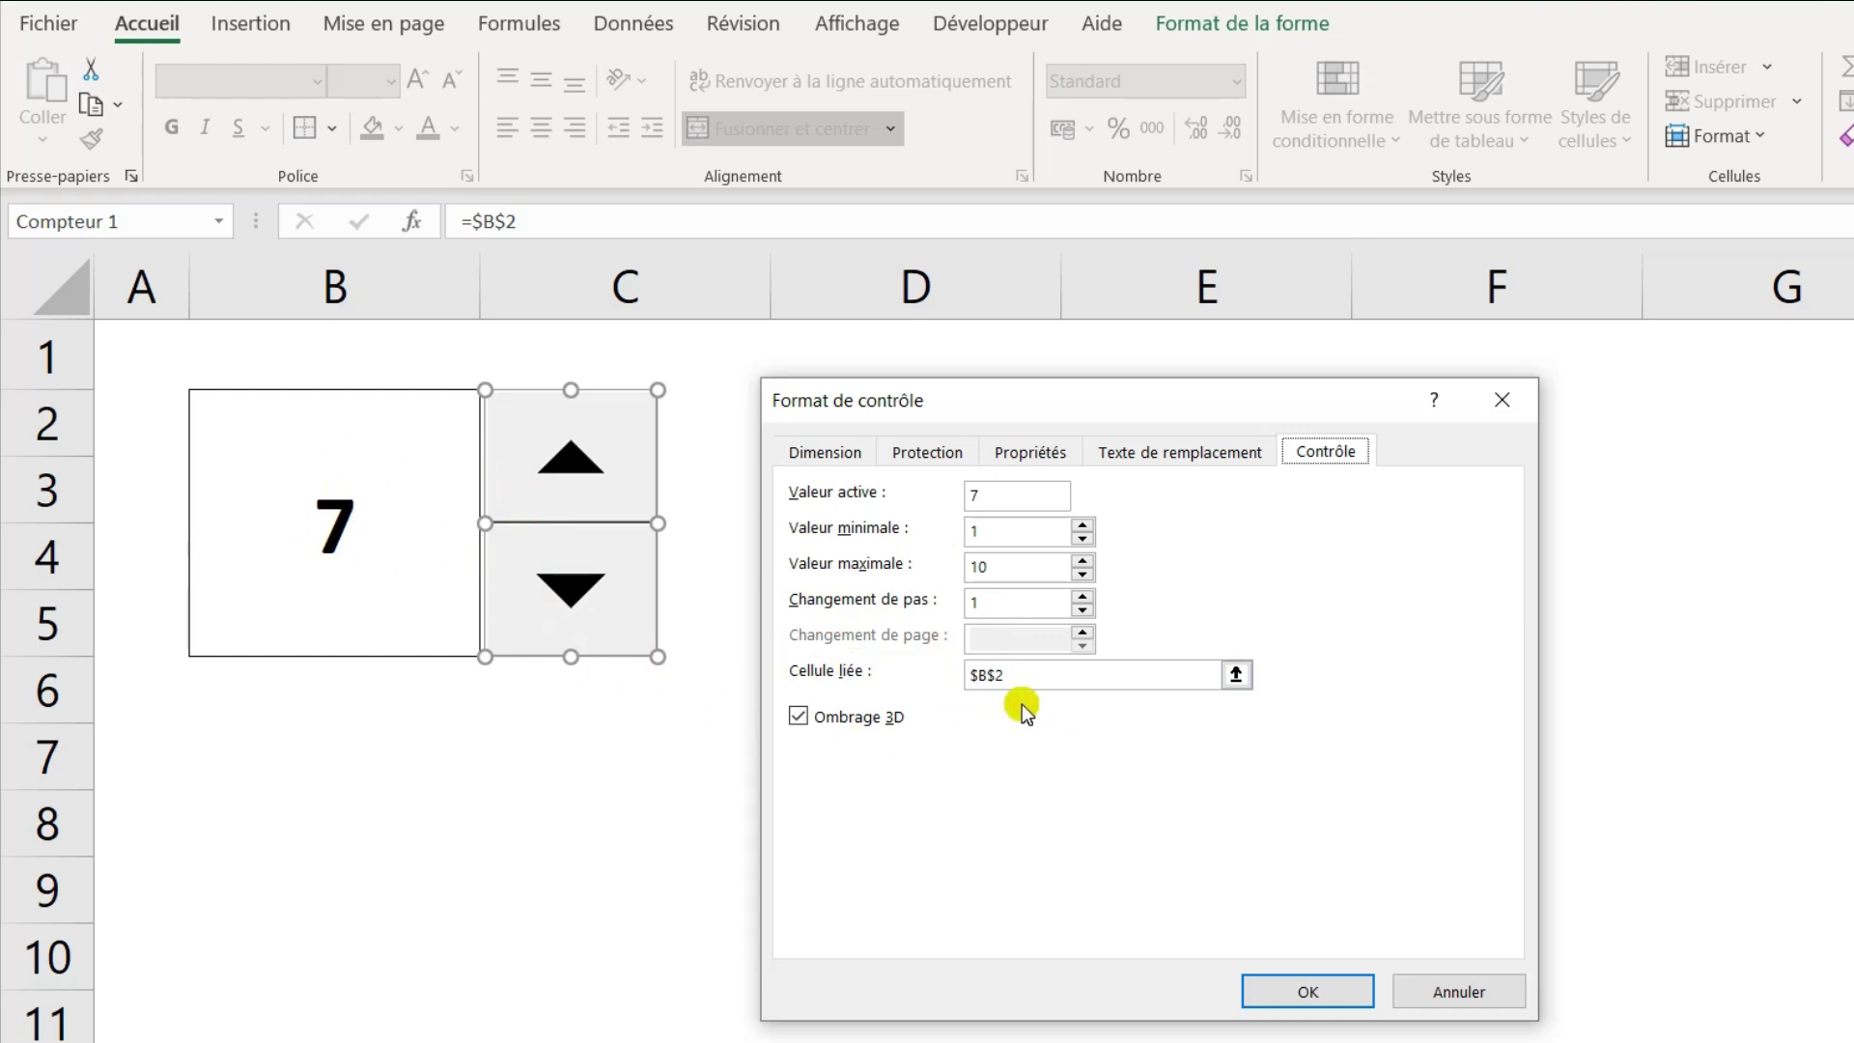
left_click(1509, 410)
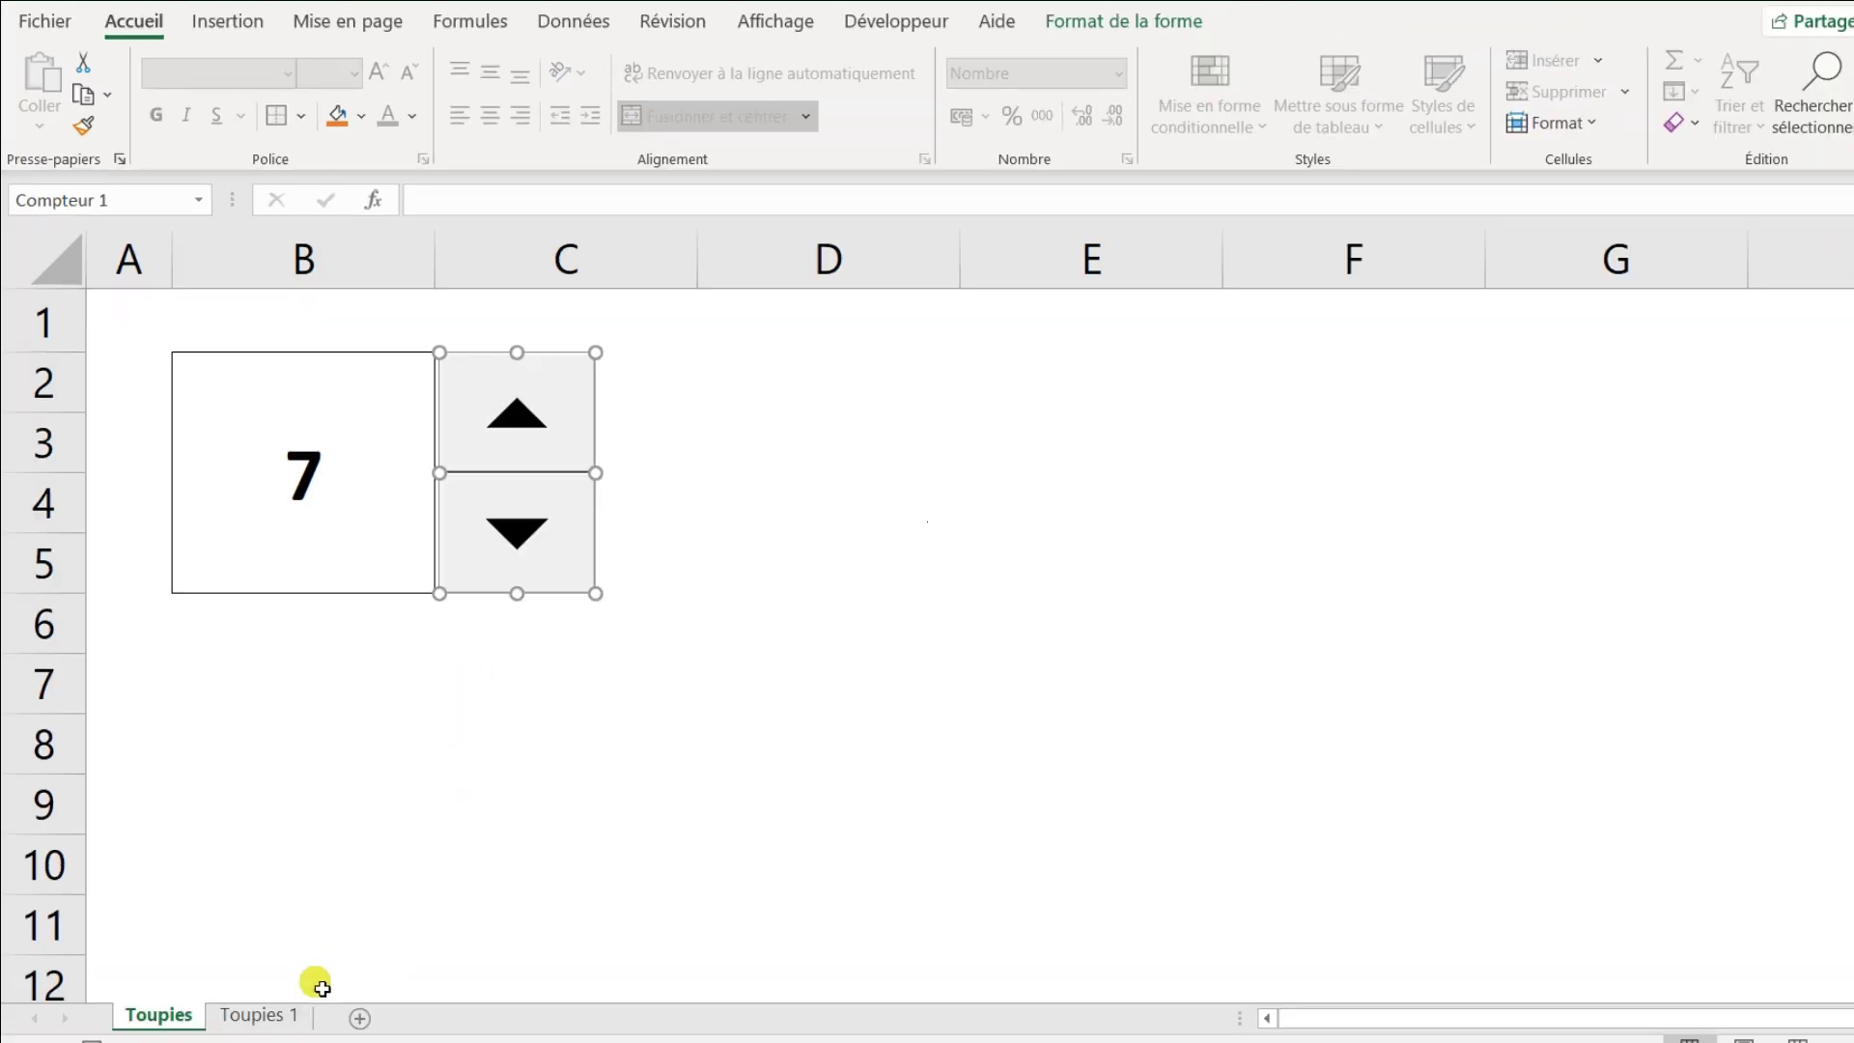
- On the Toupies 1 sheet, format merged cell D2 as a number with 1 decimal place
left_click(271, 1014)
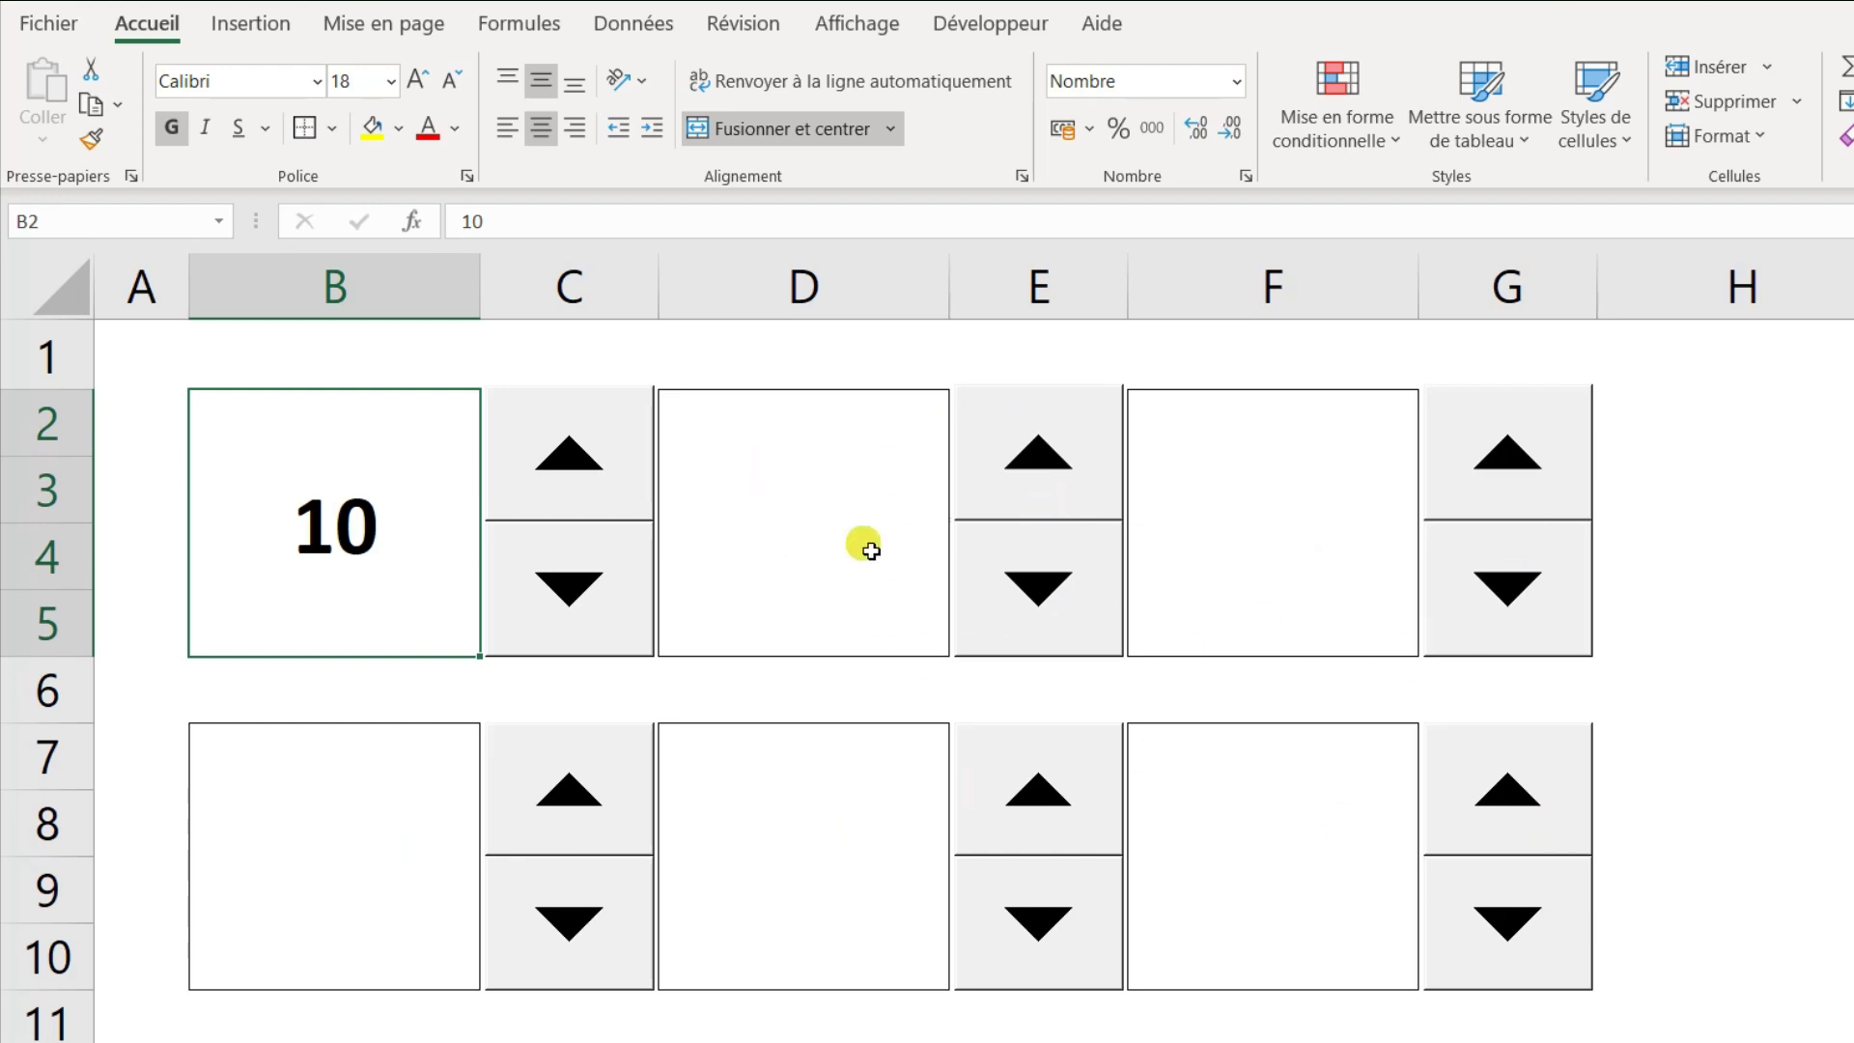
left_click(767, 574)
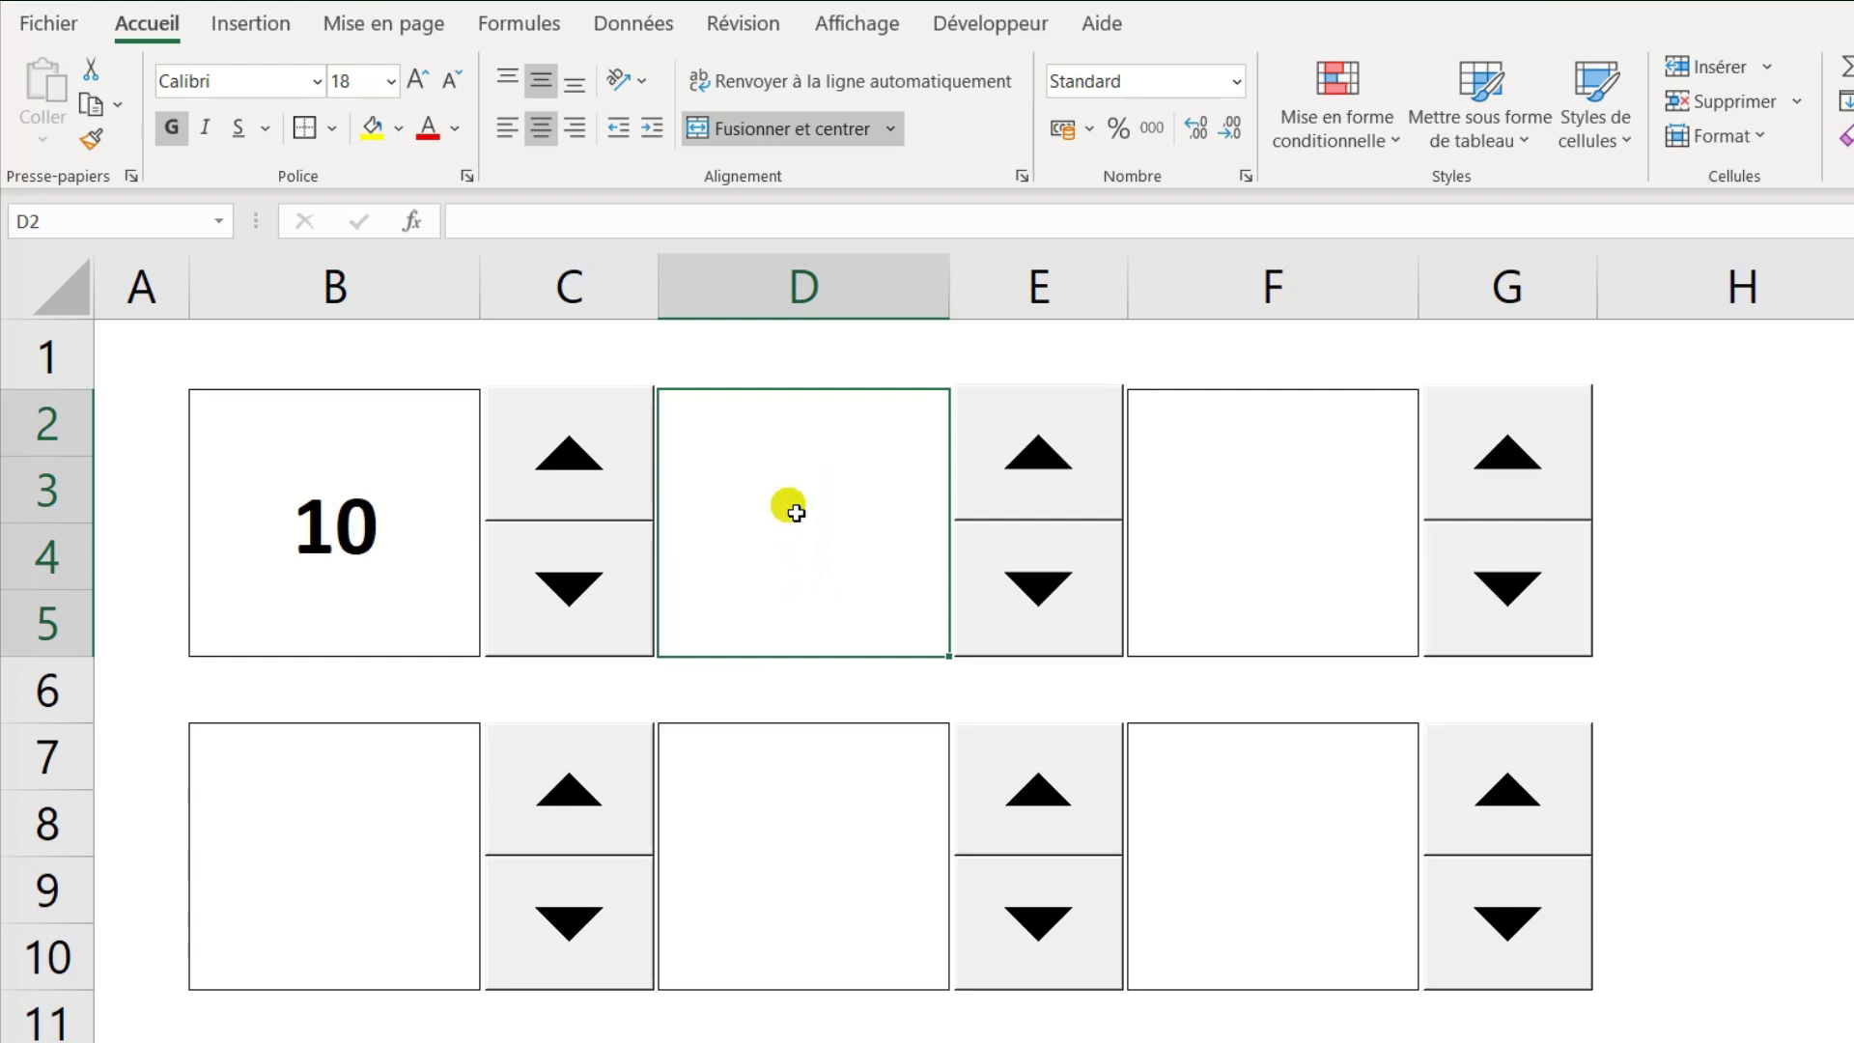
right_click(776, 463)
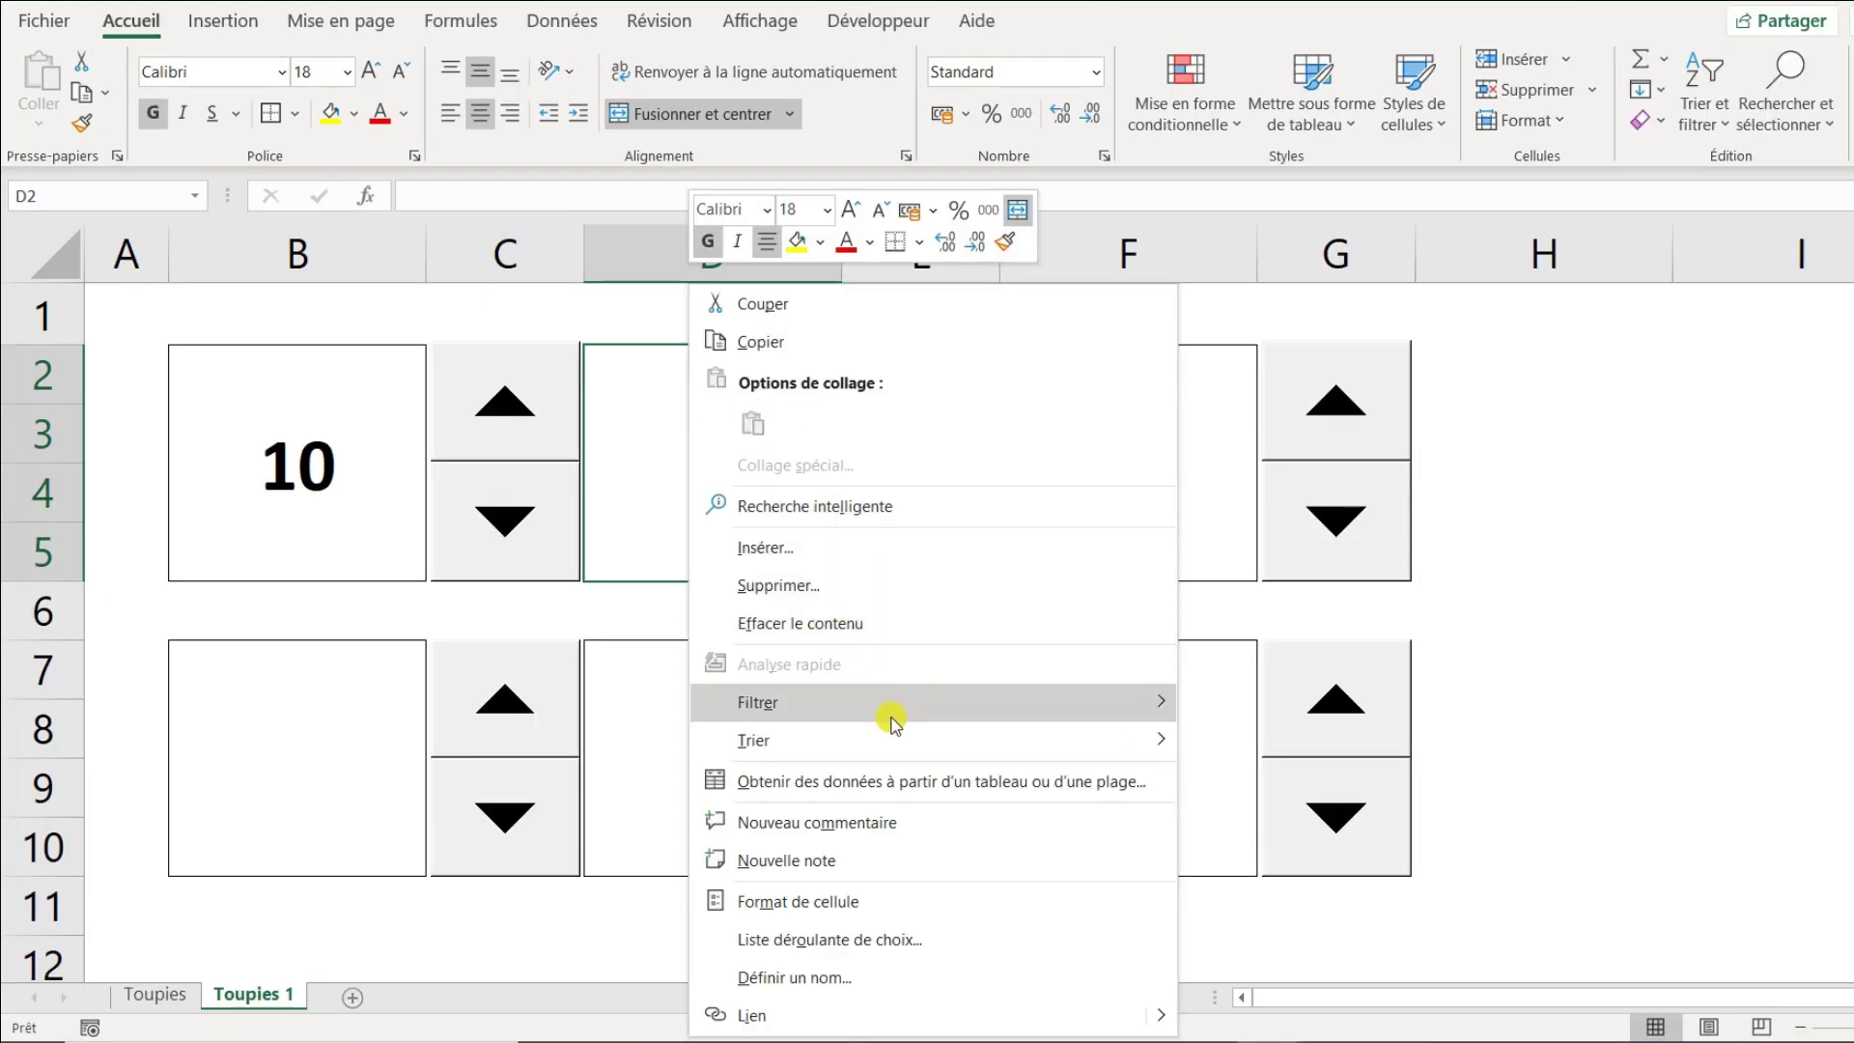
left_click(794, 904)
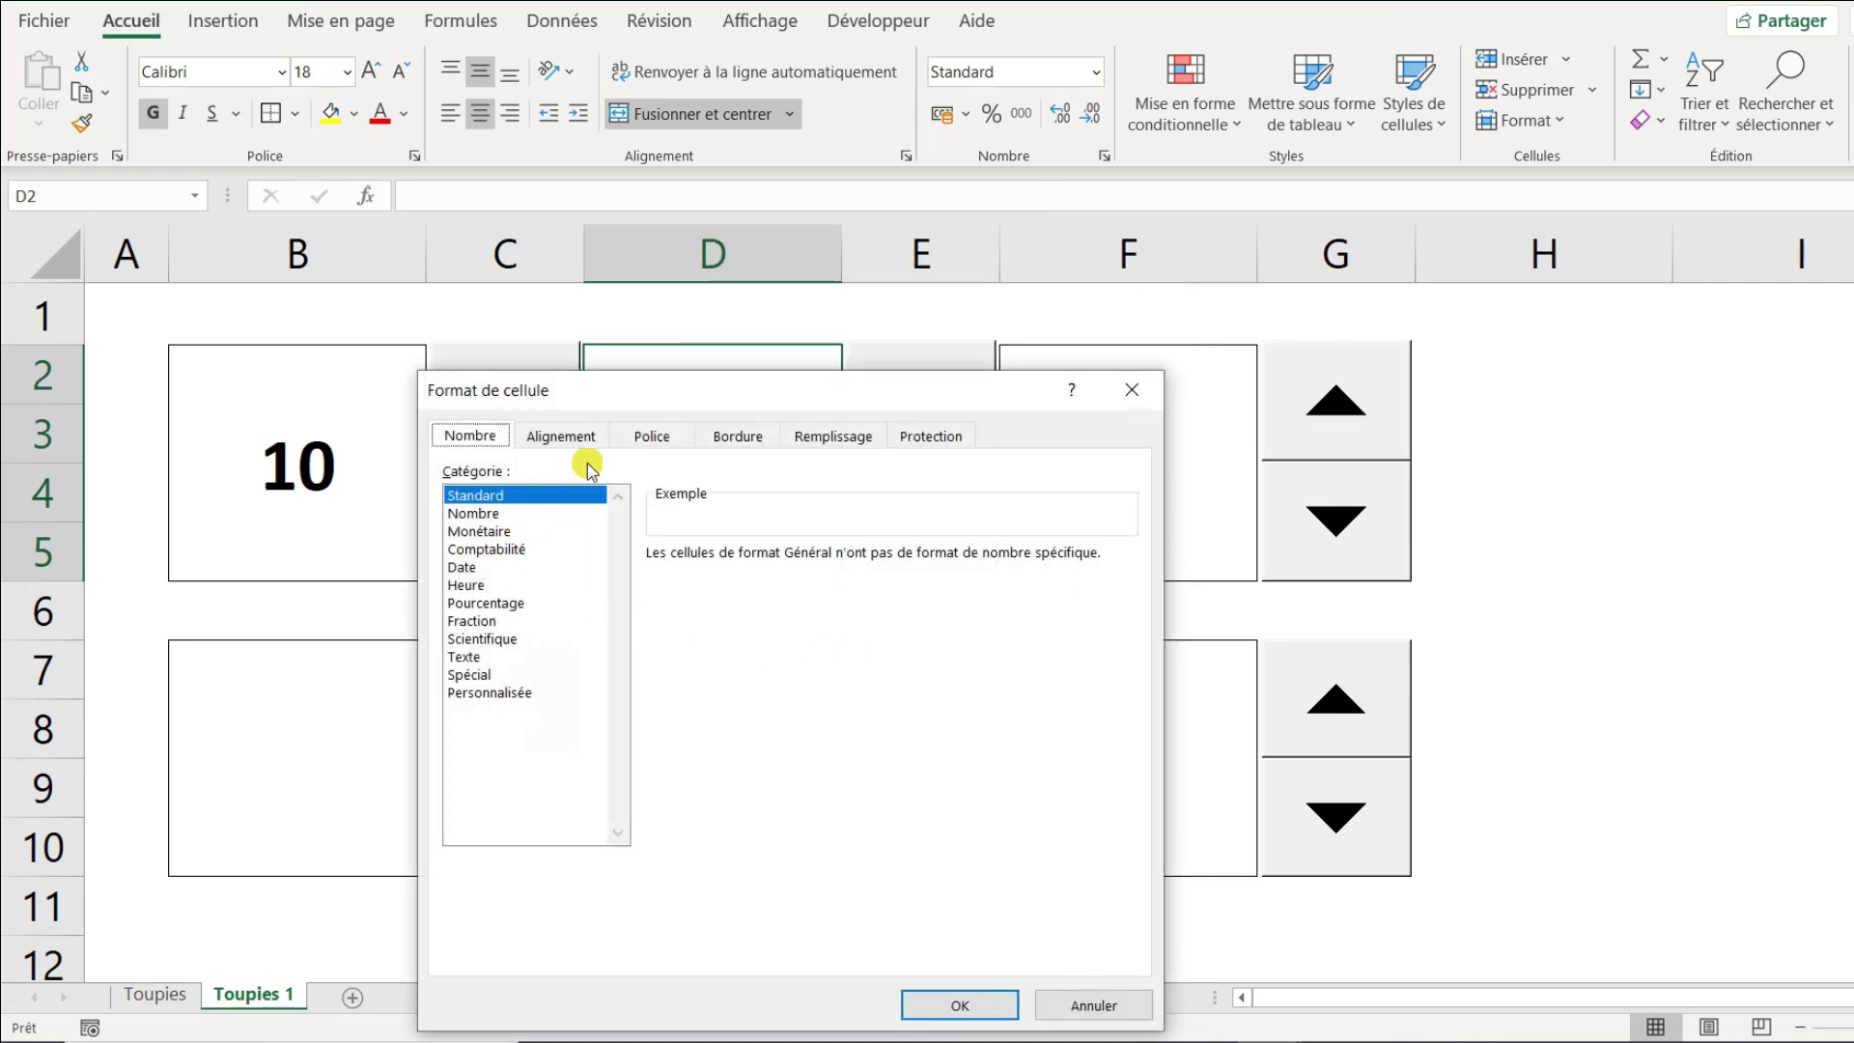
left_click(480, 514)
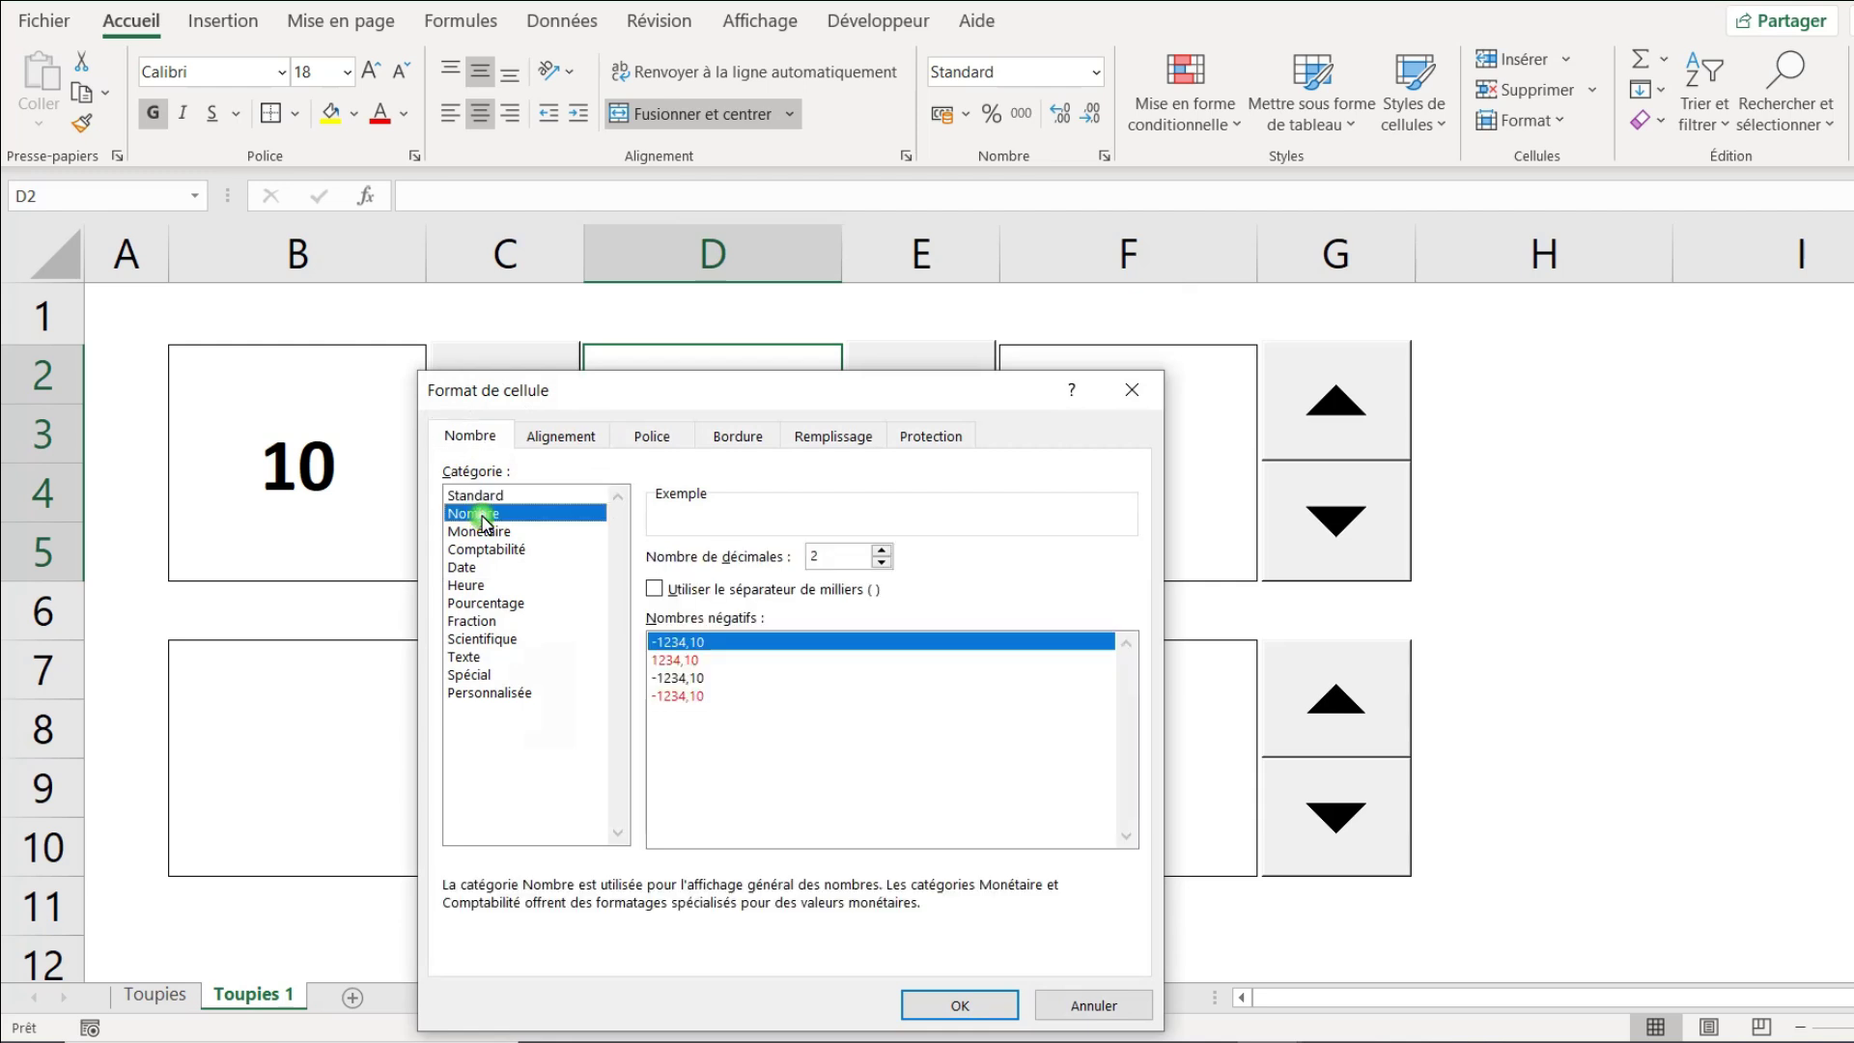
left_click(880, 562)
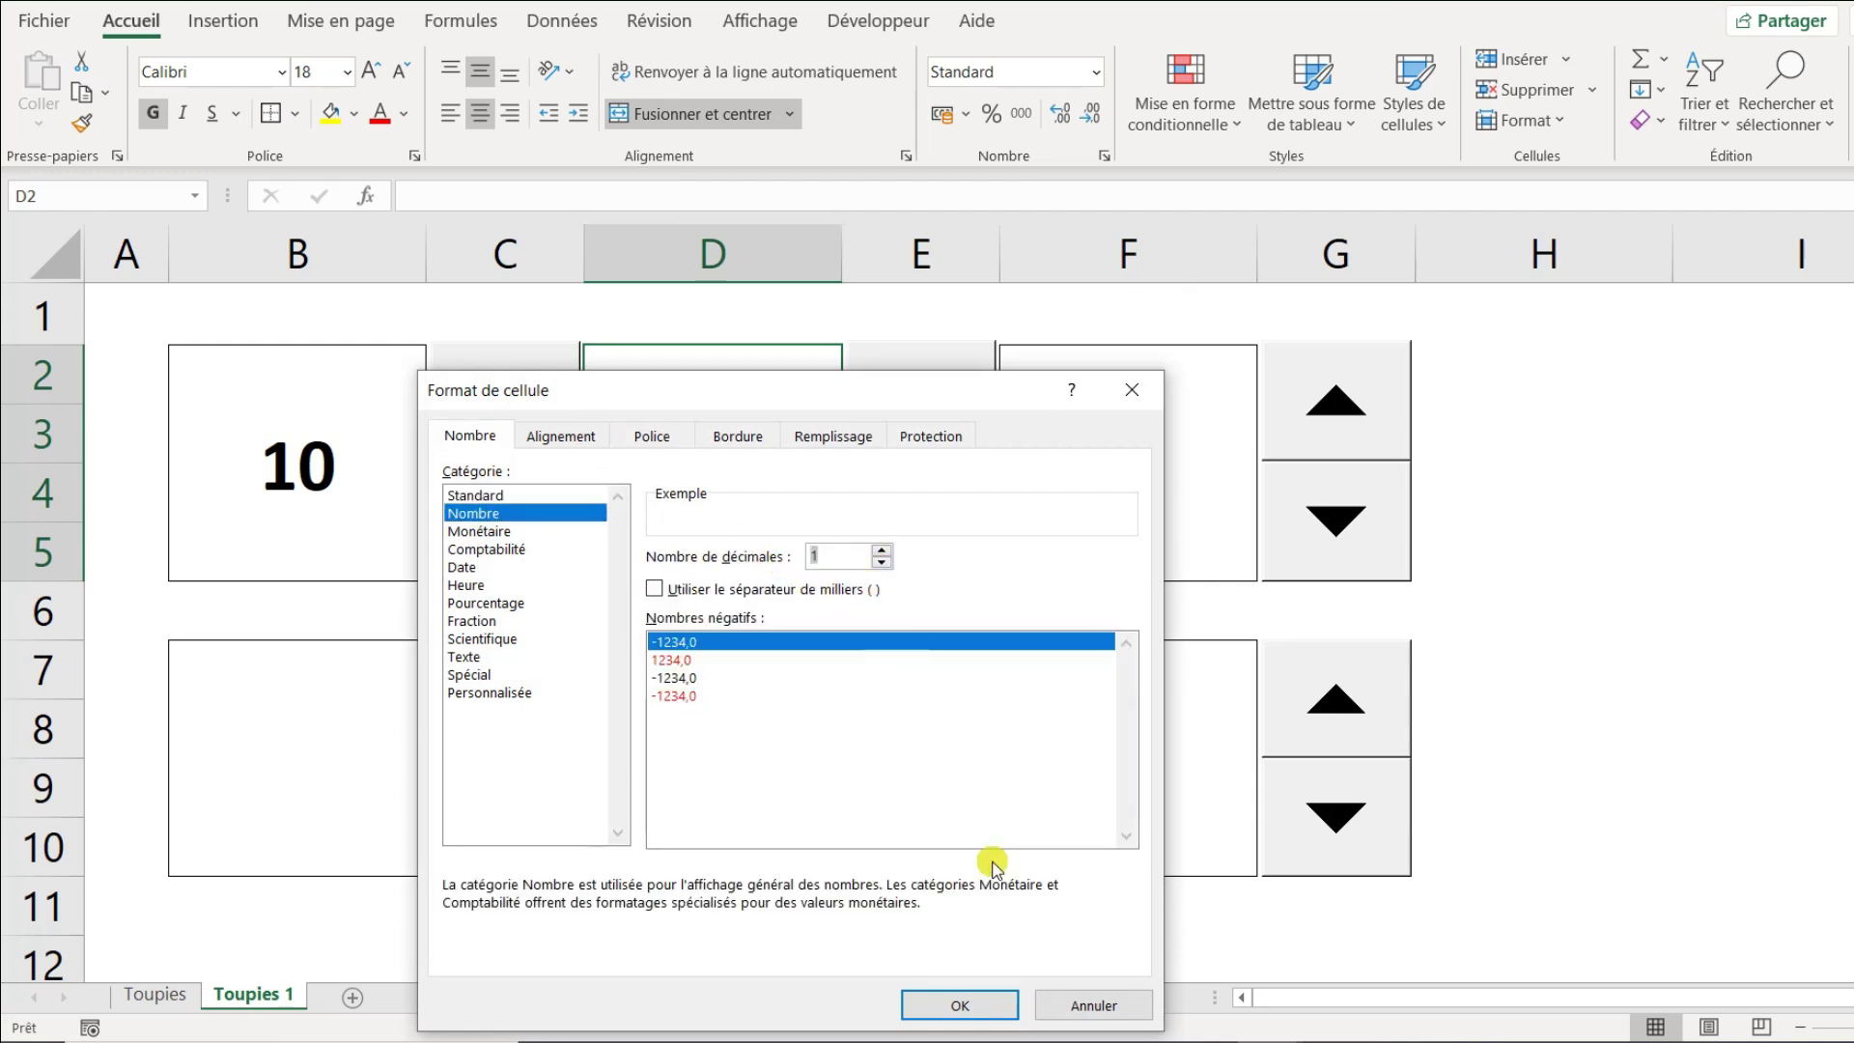
left_click(960, 1004)
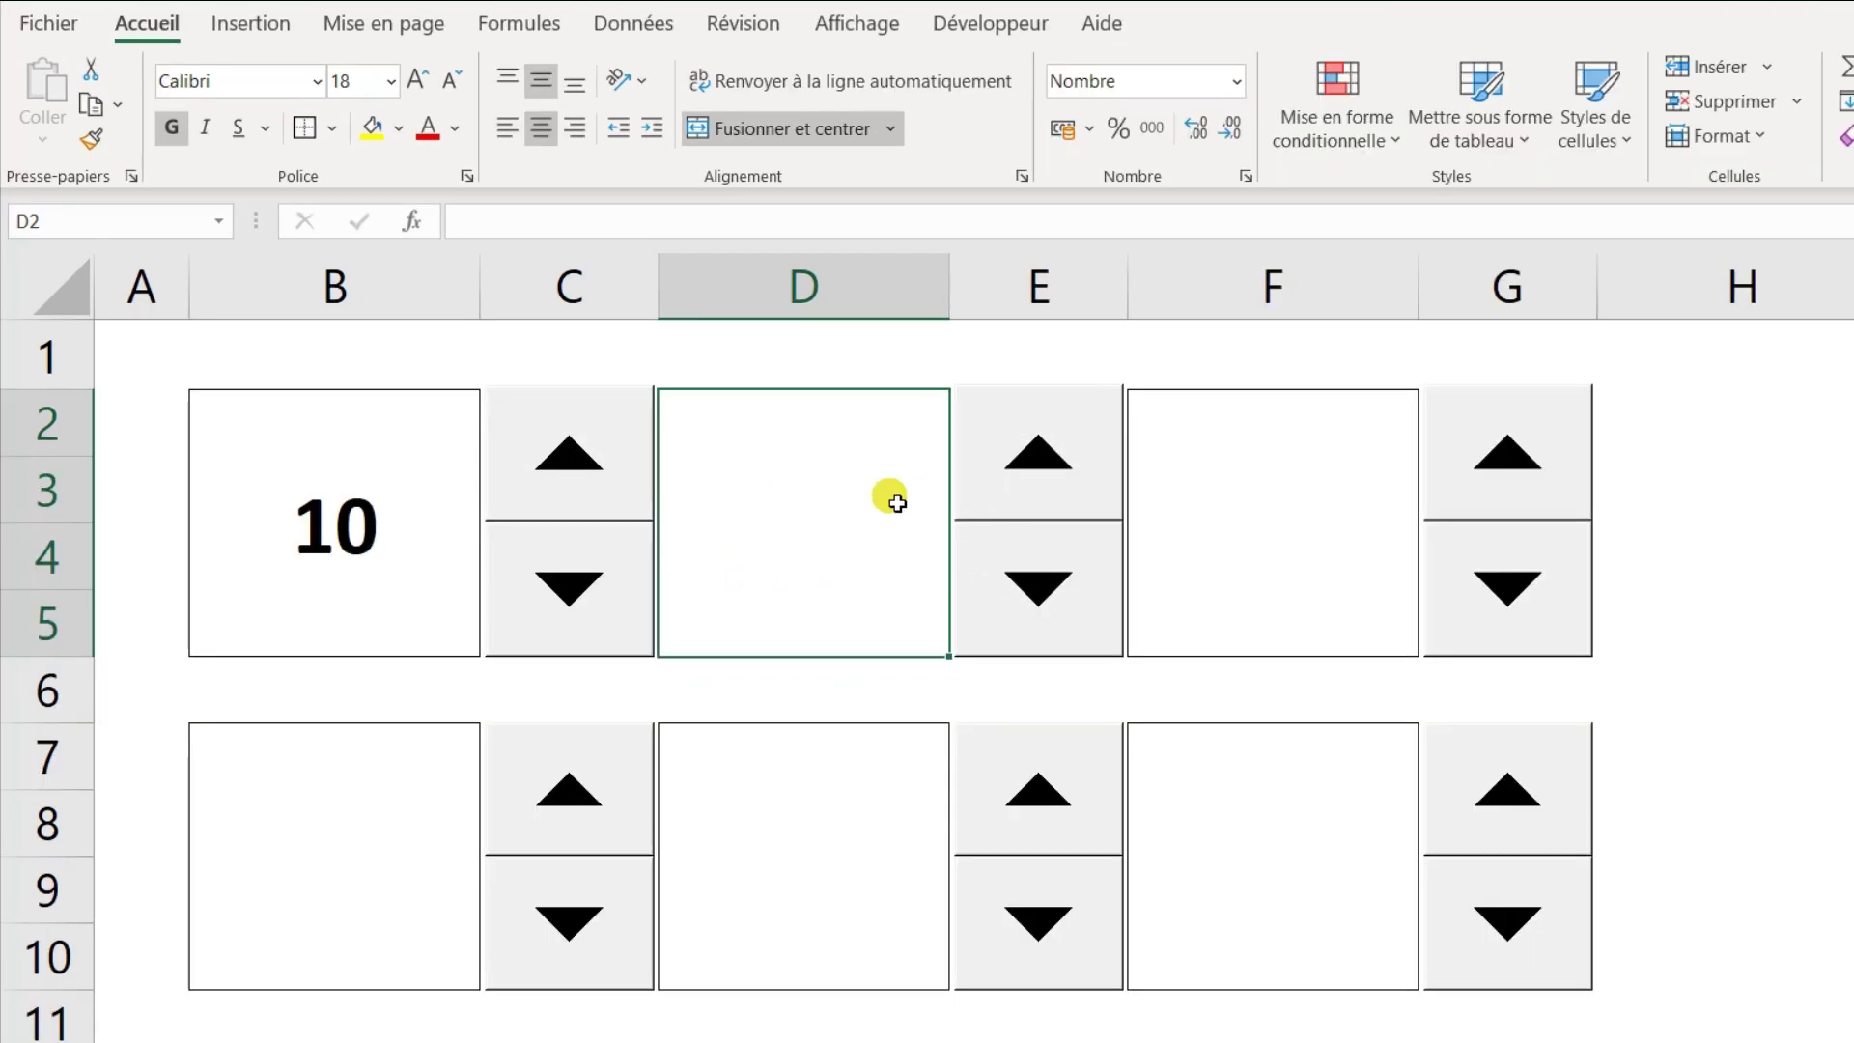
- Configure the spinner beside D2 with a minimum of 1, a maximum of 100 and E2 as its linked cell
right_click(1066, 450)
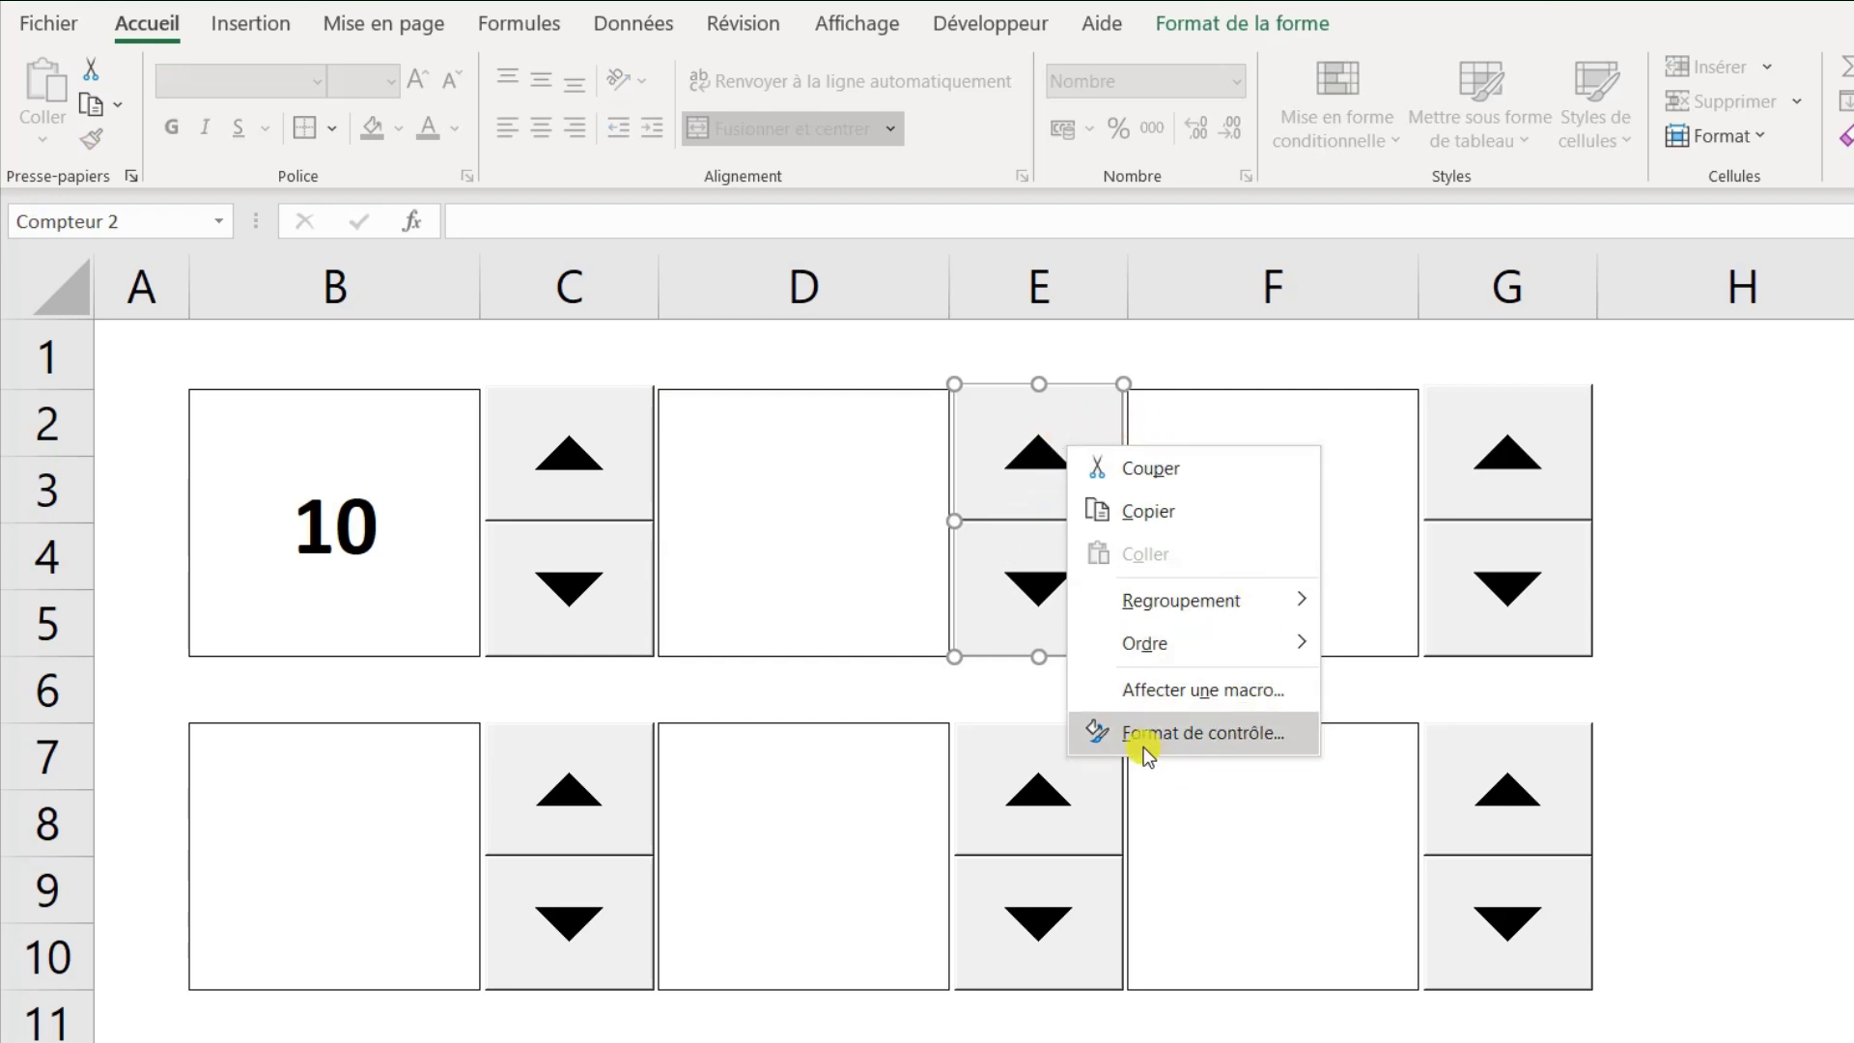
left_click(1201, 737)
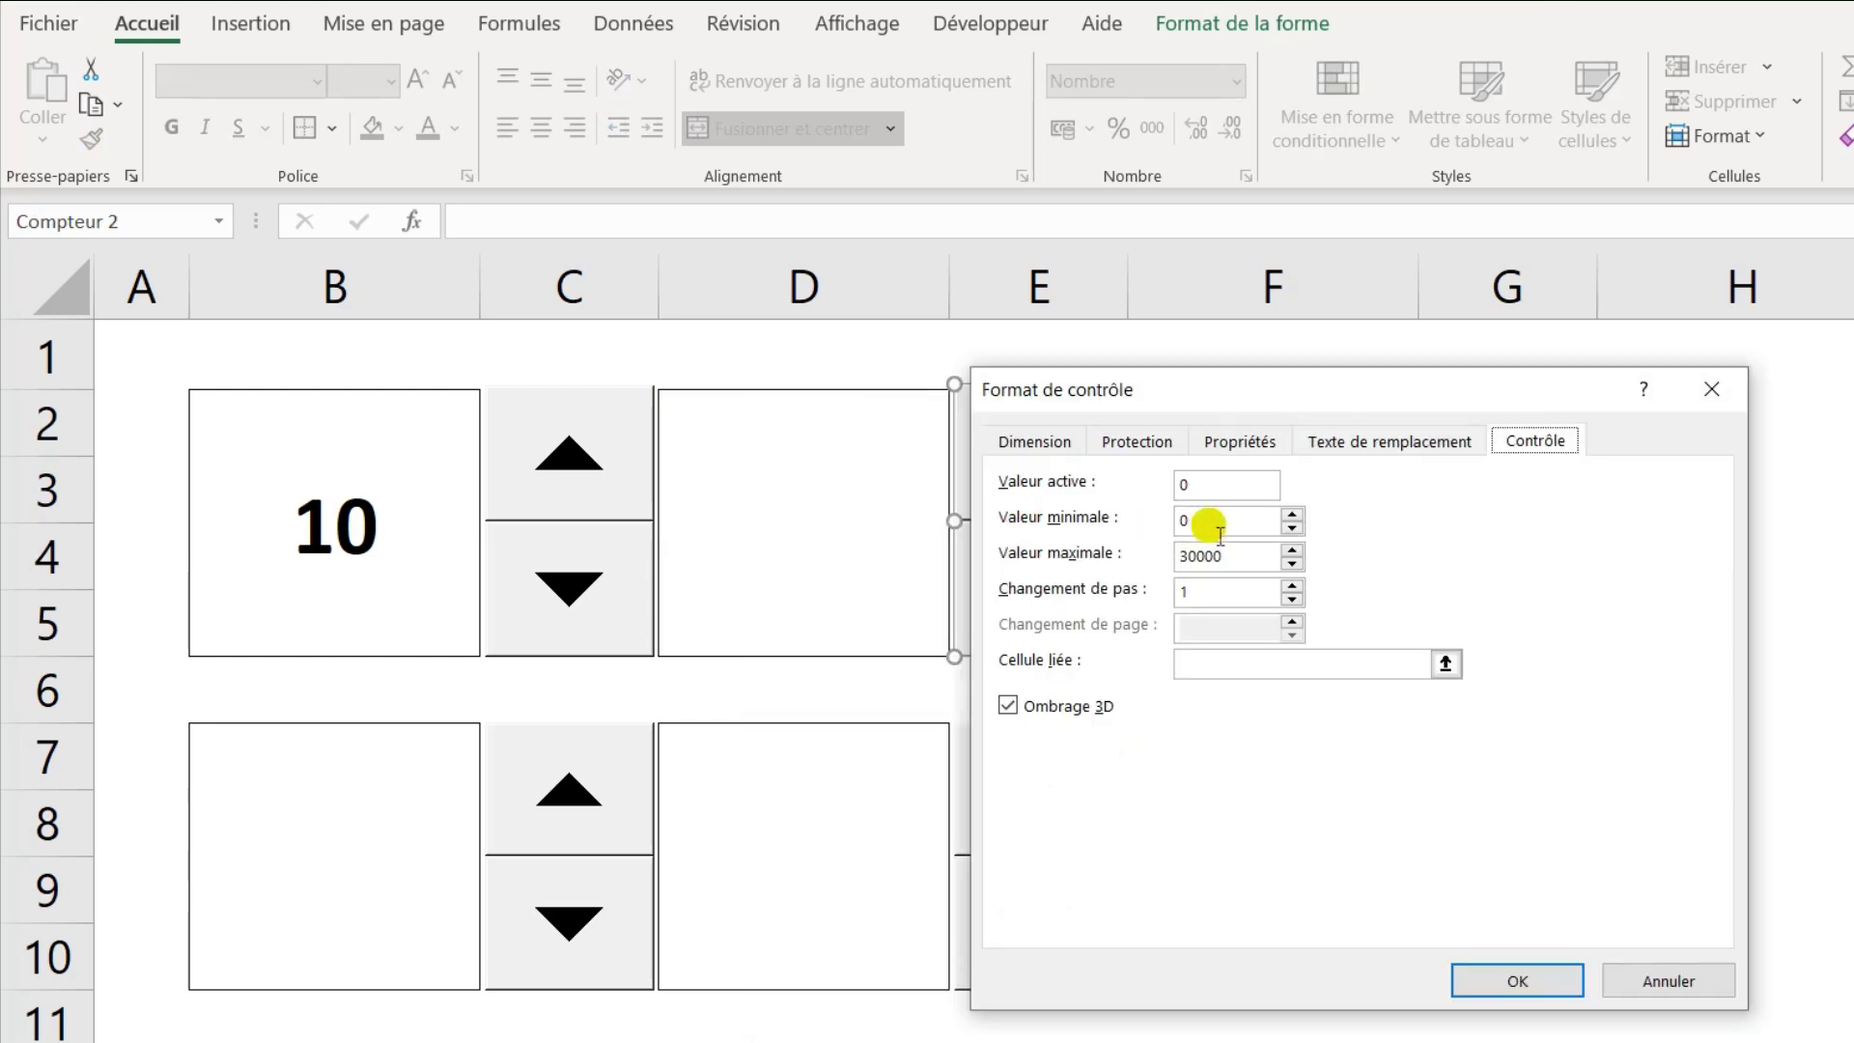
left_click(1221, 535)
type("1")
left_click(1247, 559)
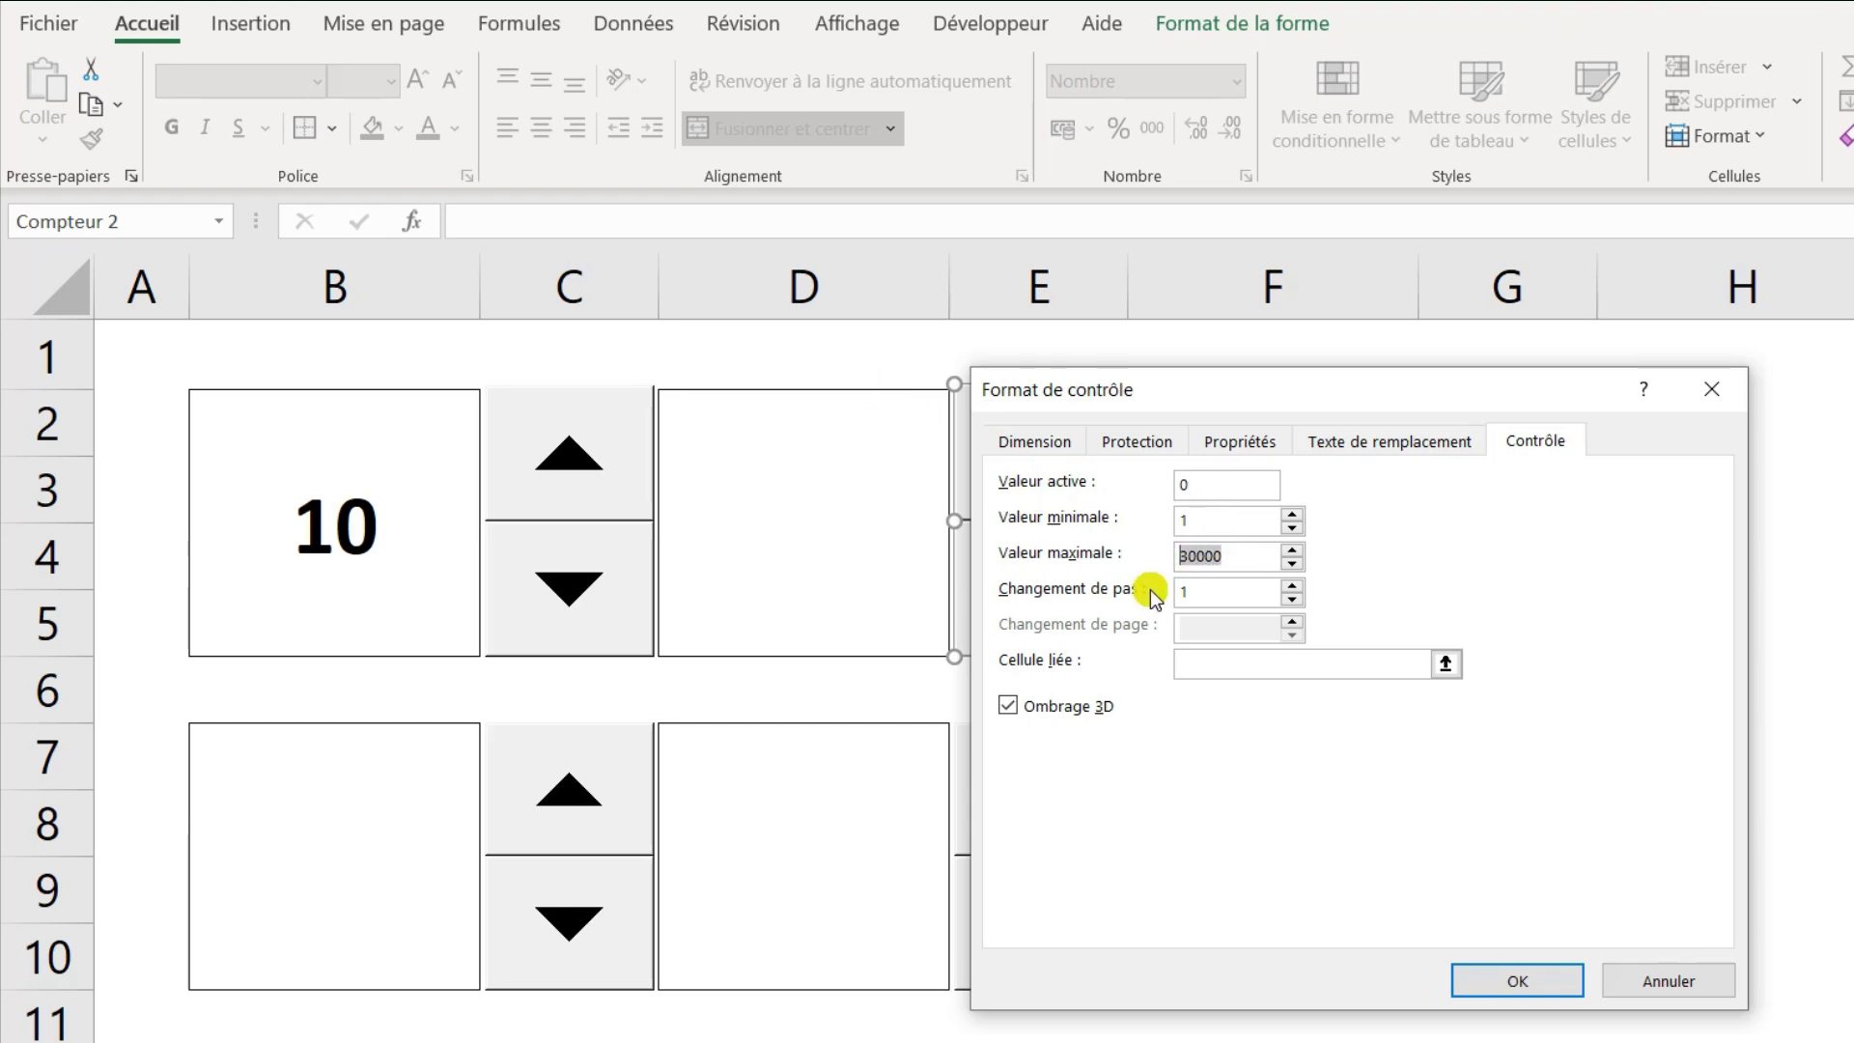
type("00")
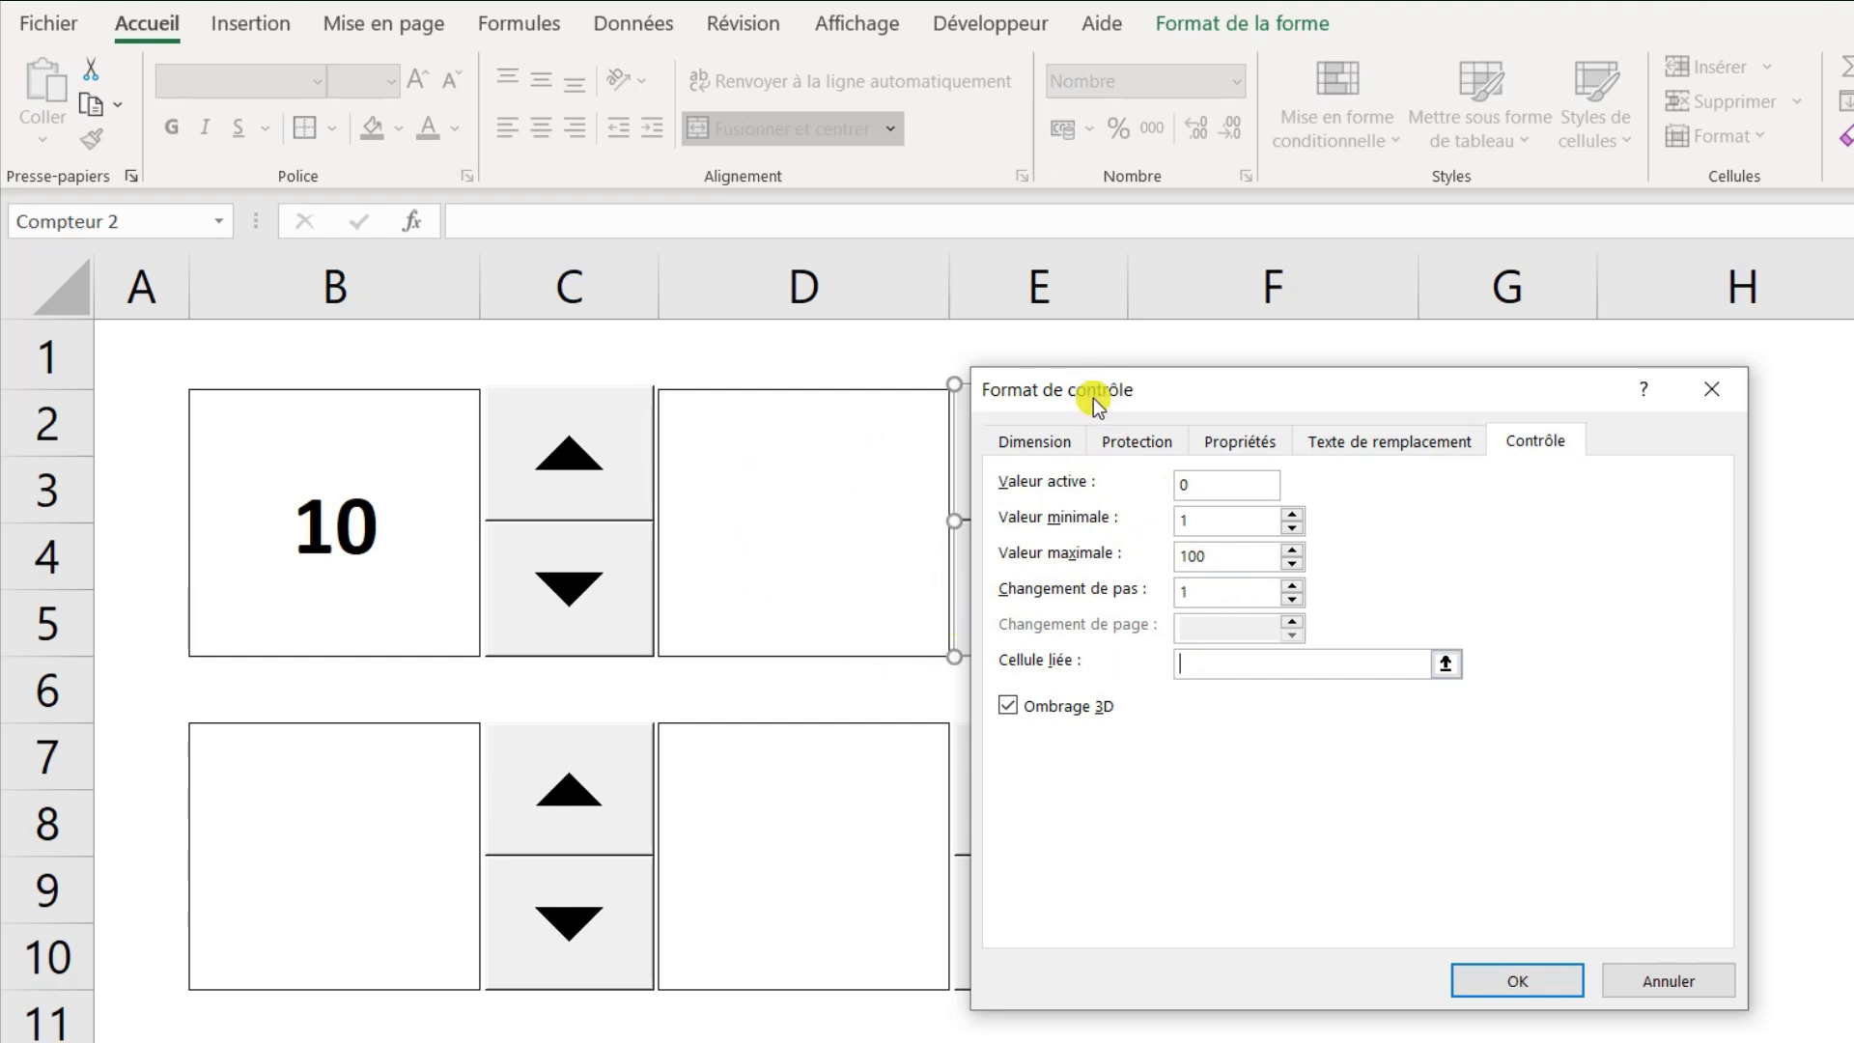
left_click_drag(1093, 398, 1235, 397)
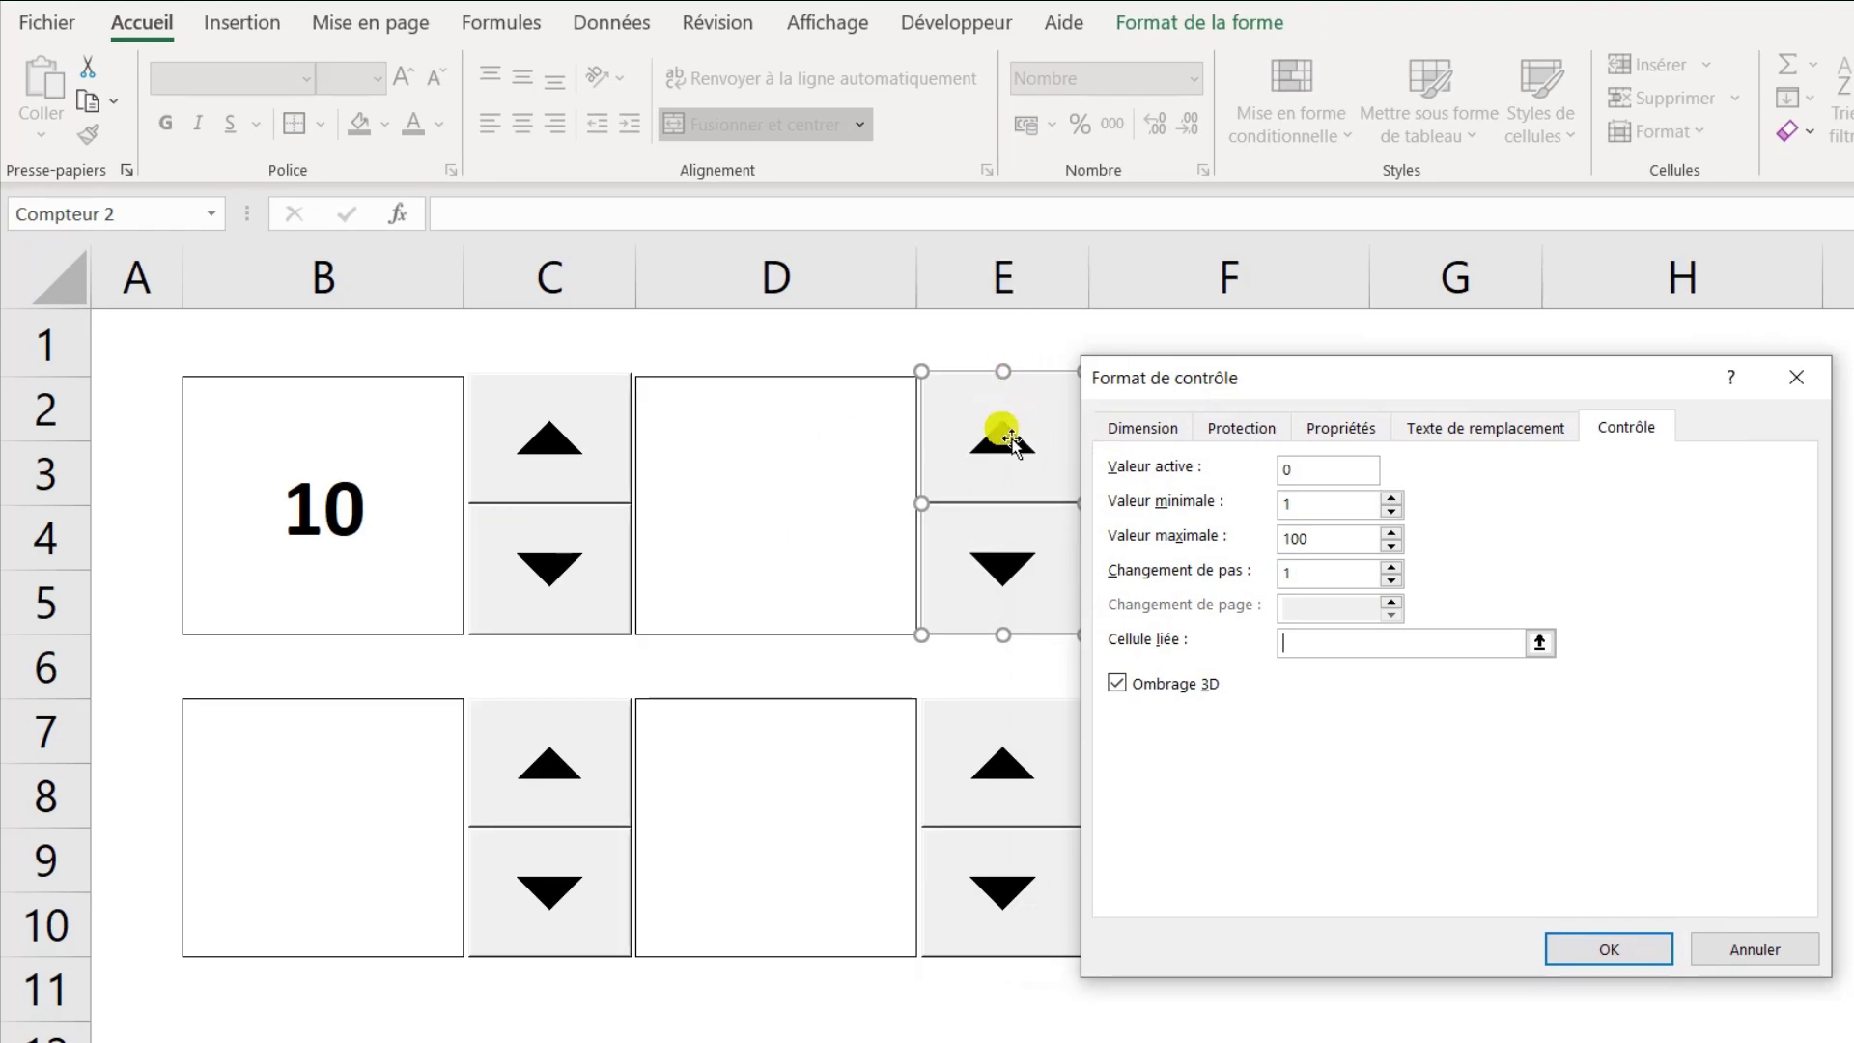
type("E2")
left_click(1636, 951)
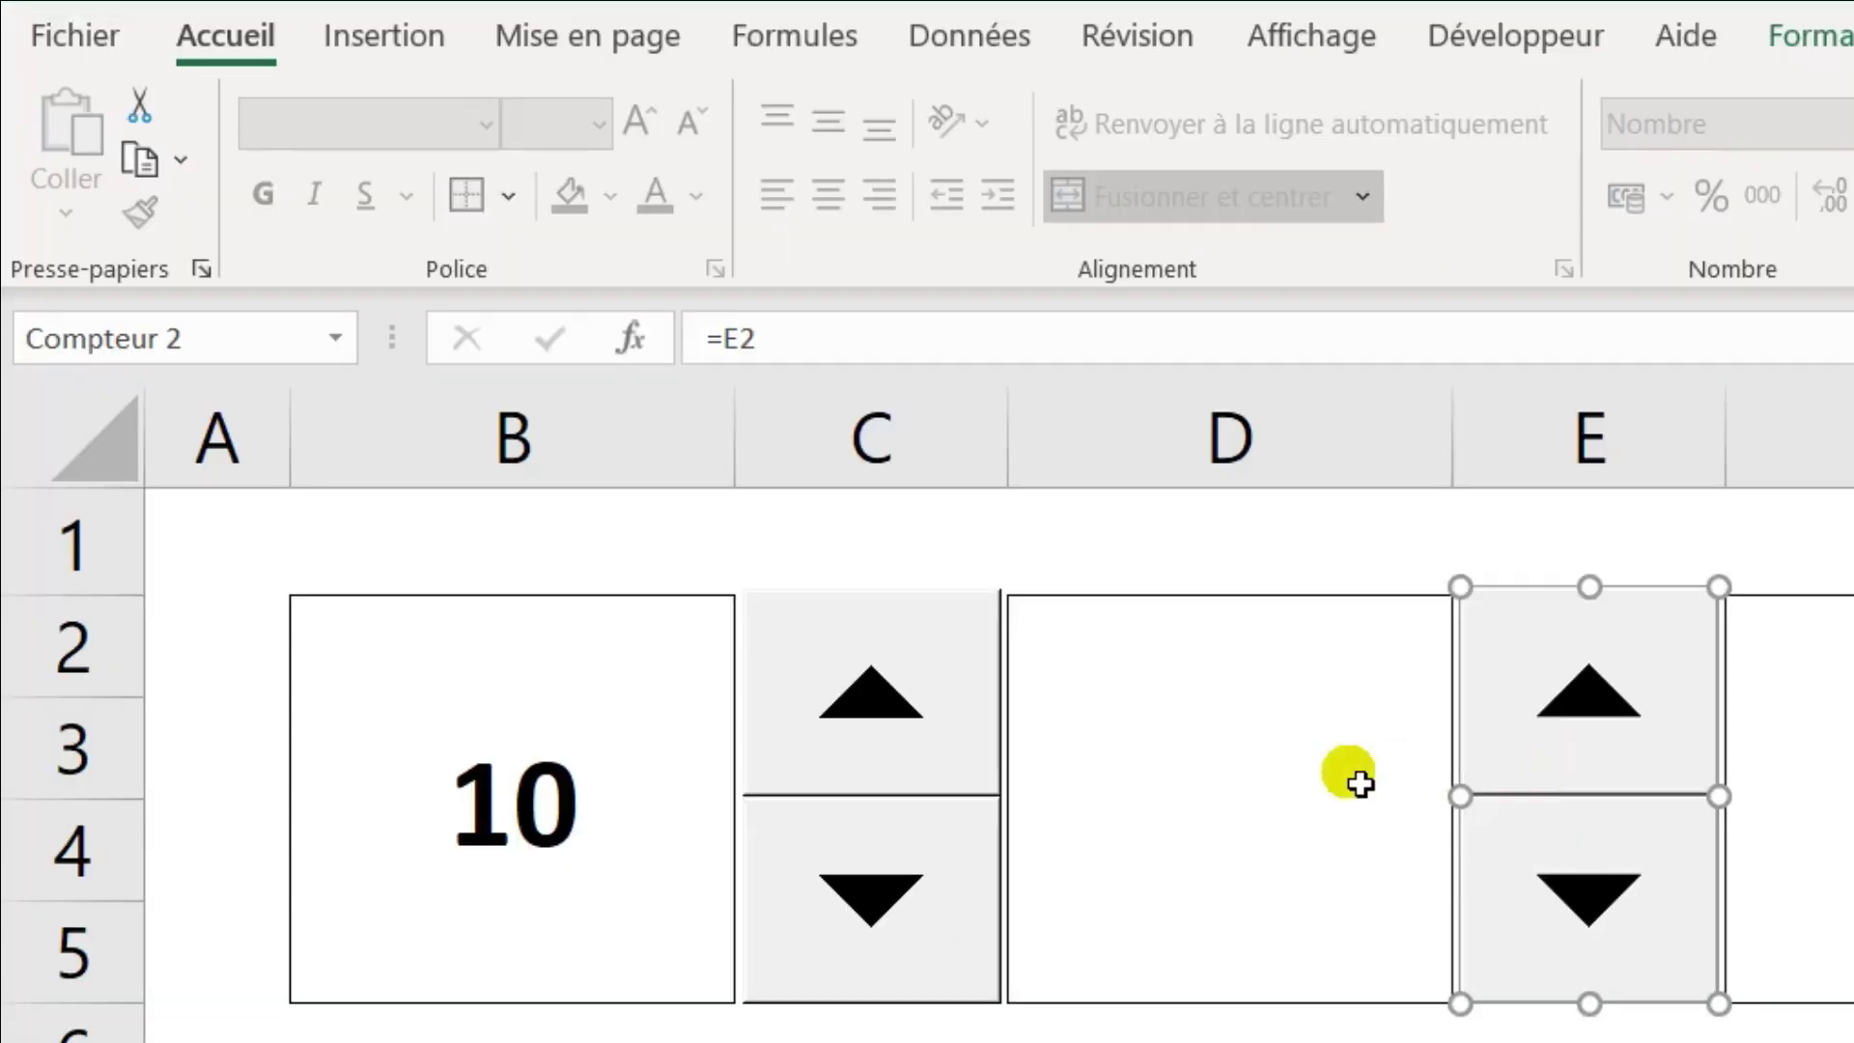
- Select cell E2 behind the spinner and test the link by increasing the value step by step to 23
left_click(1360, 782)
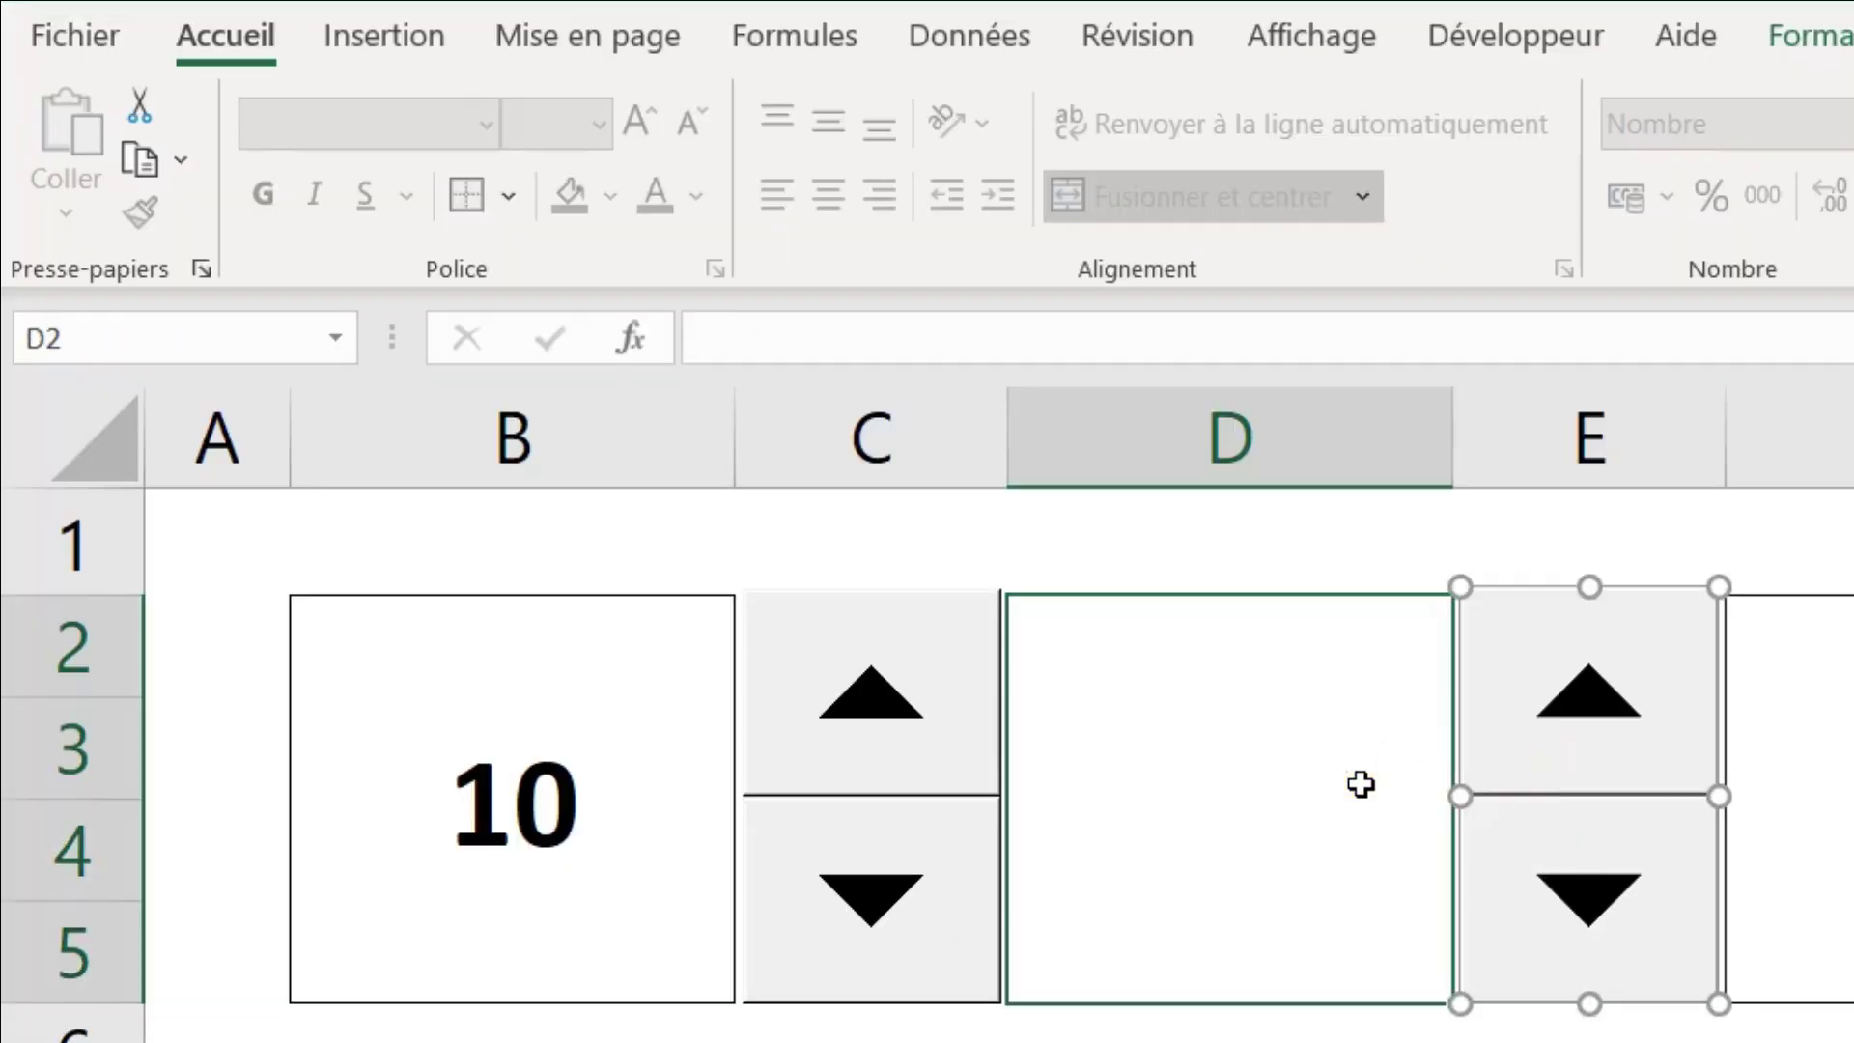
left_click(1562, 765)
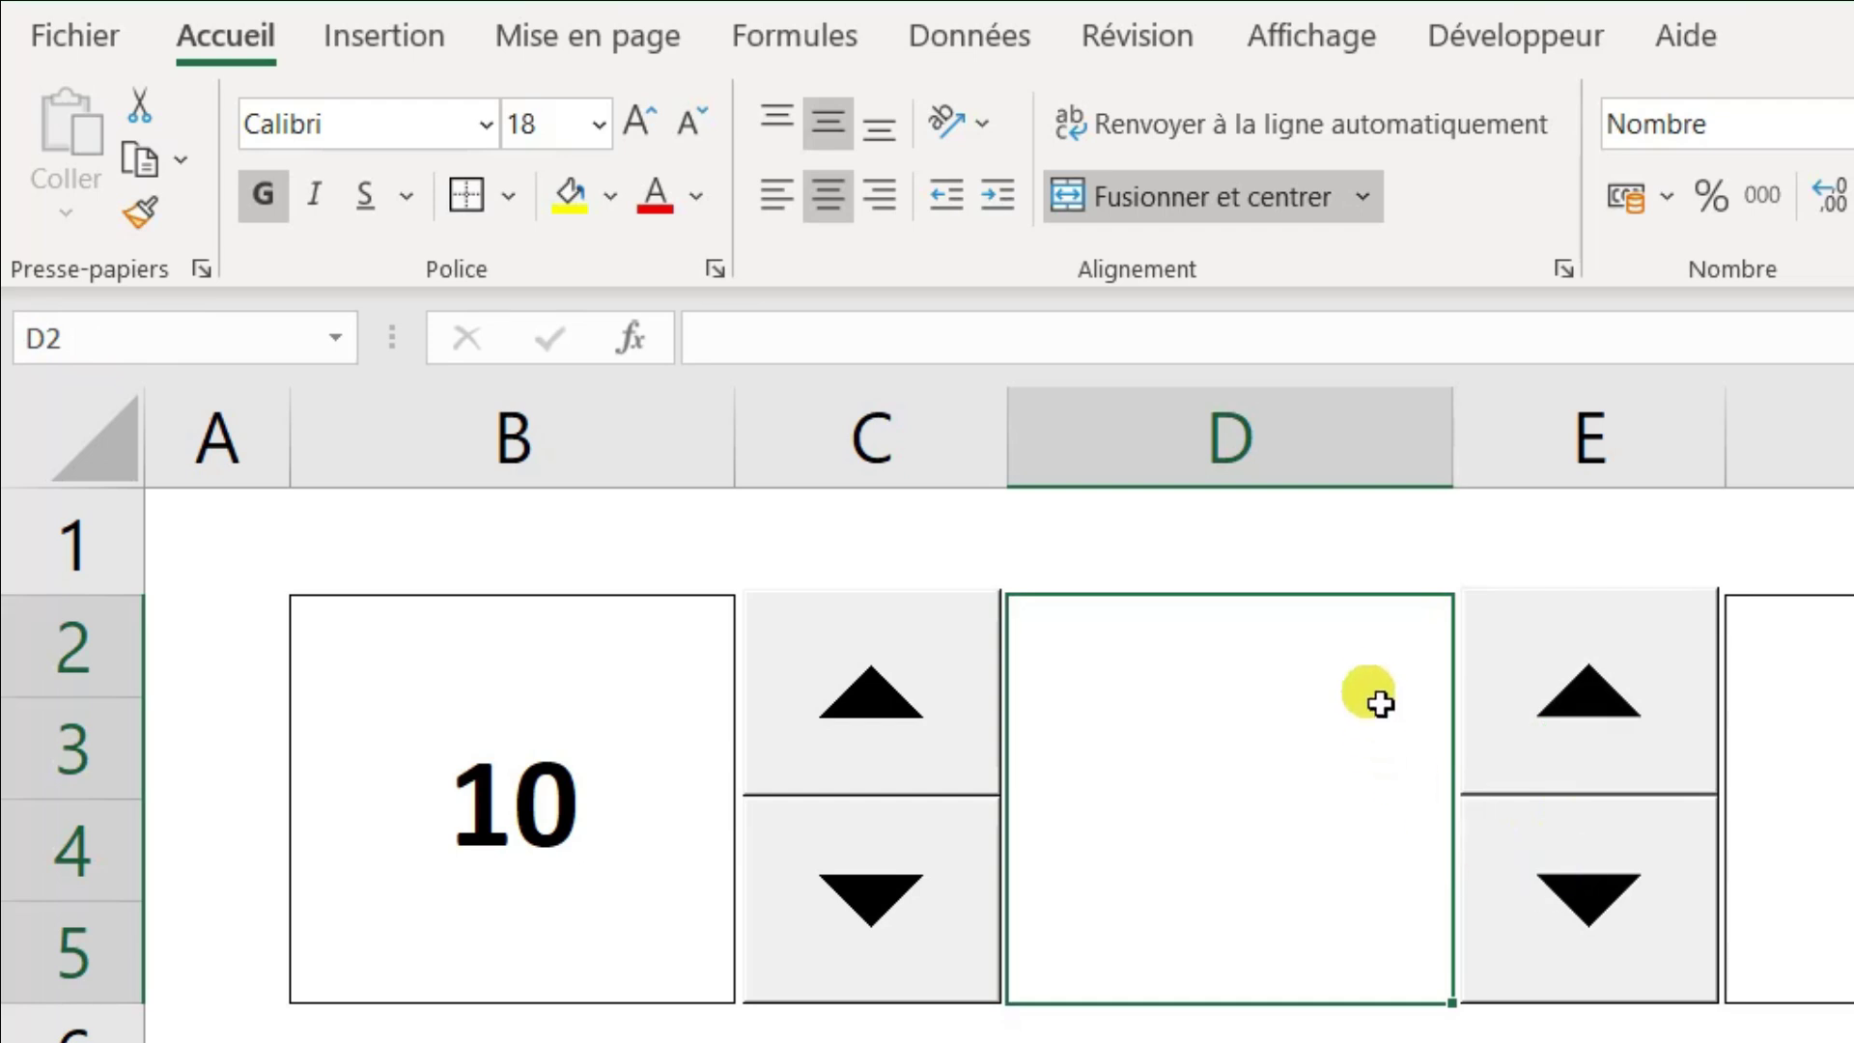
key("Right")
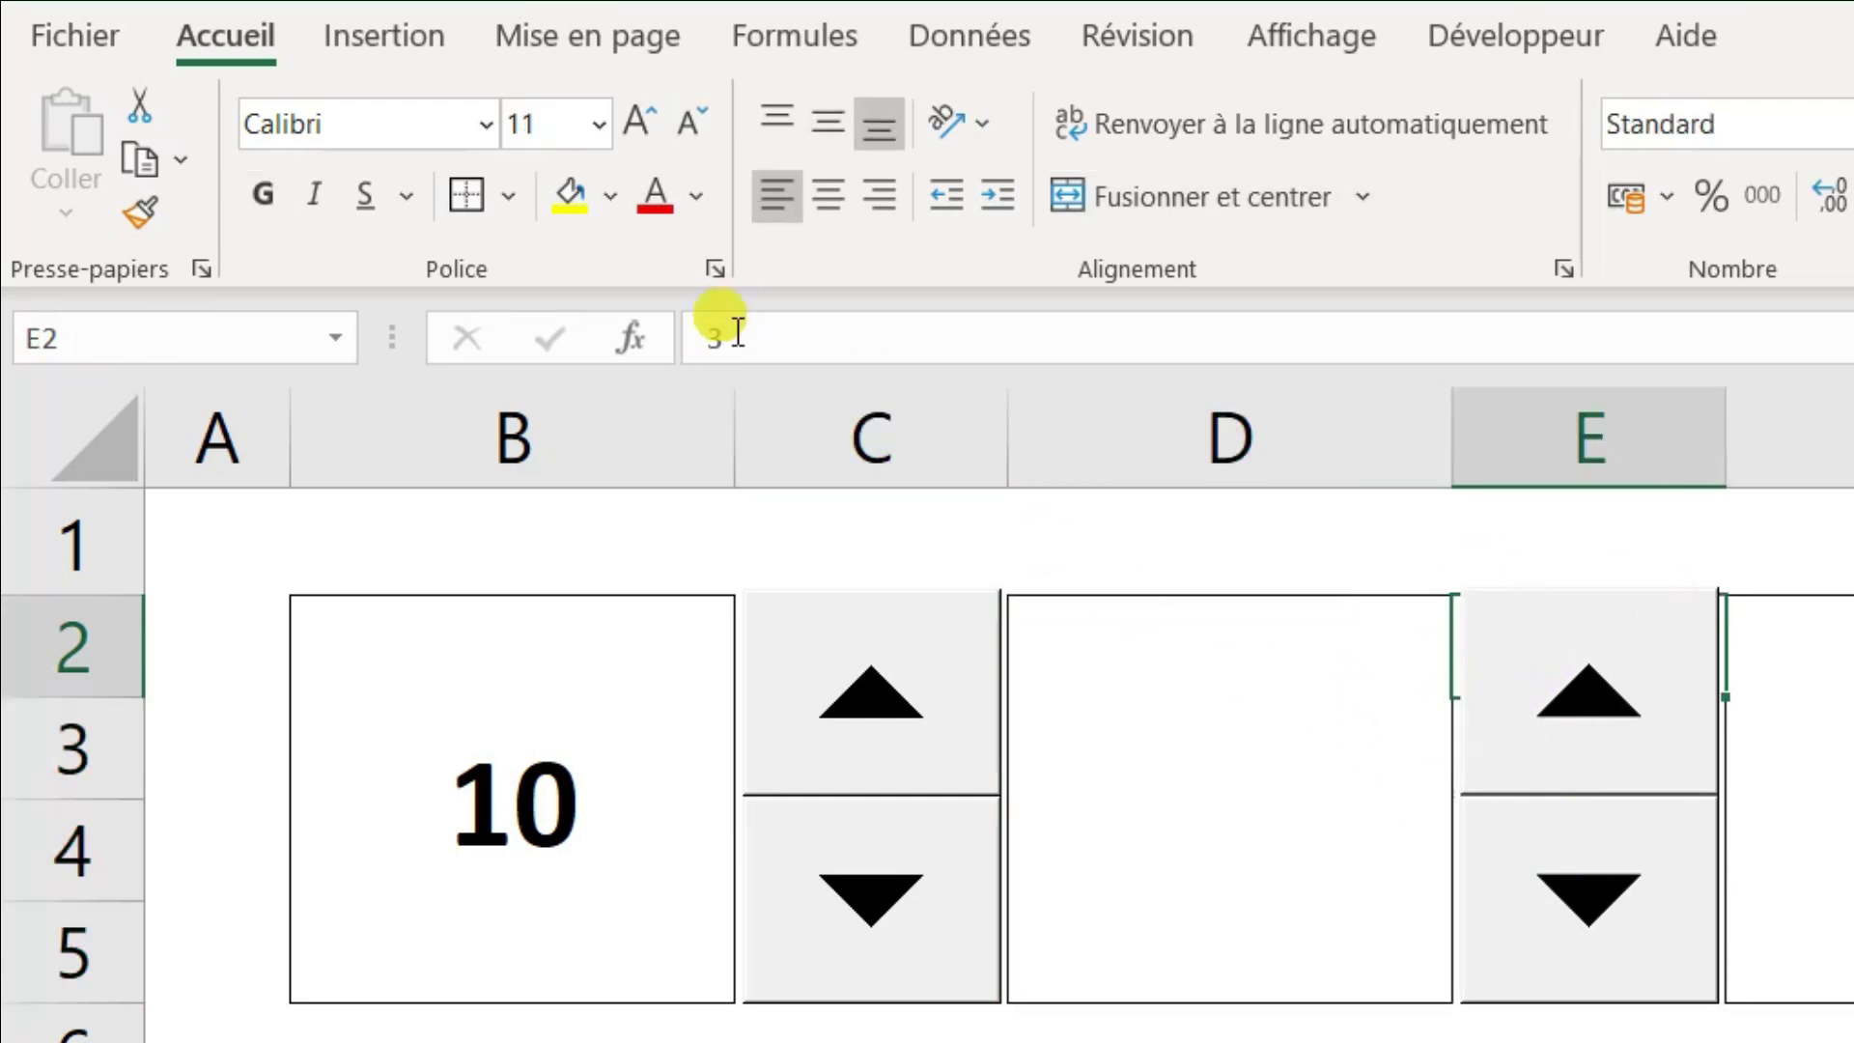
left_click(1613, 654)
left_click(1612, 656)
left_click(1612, 657)
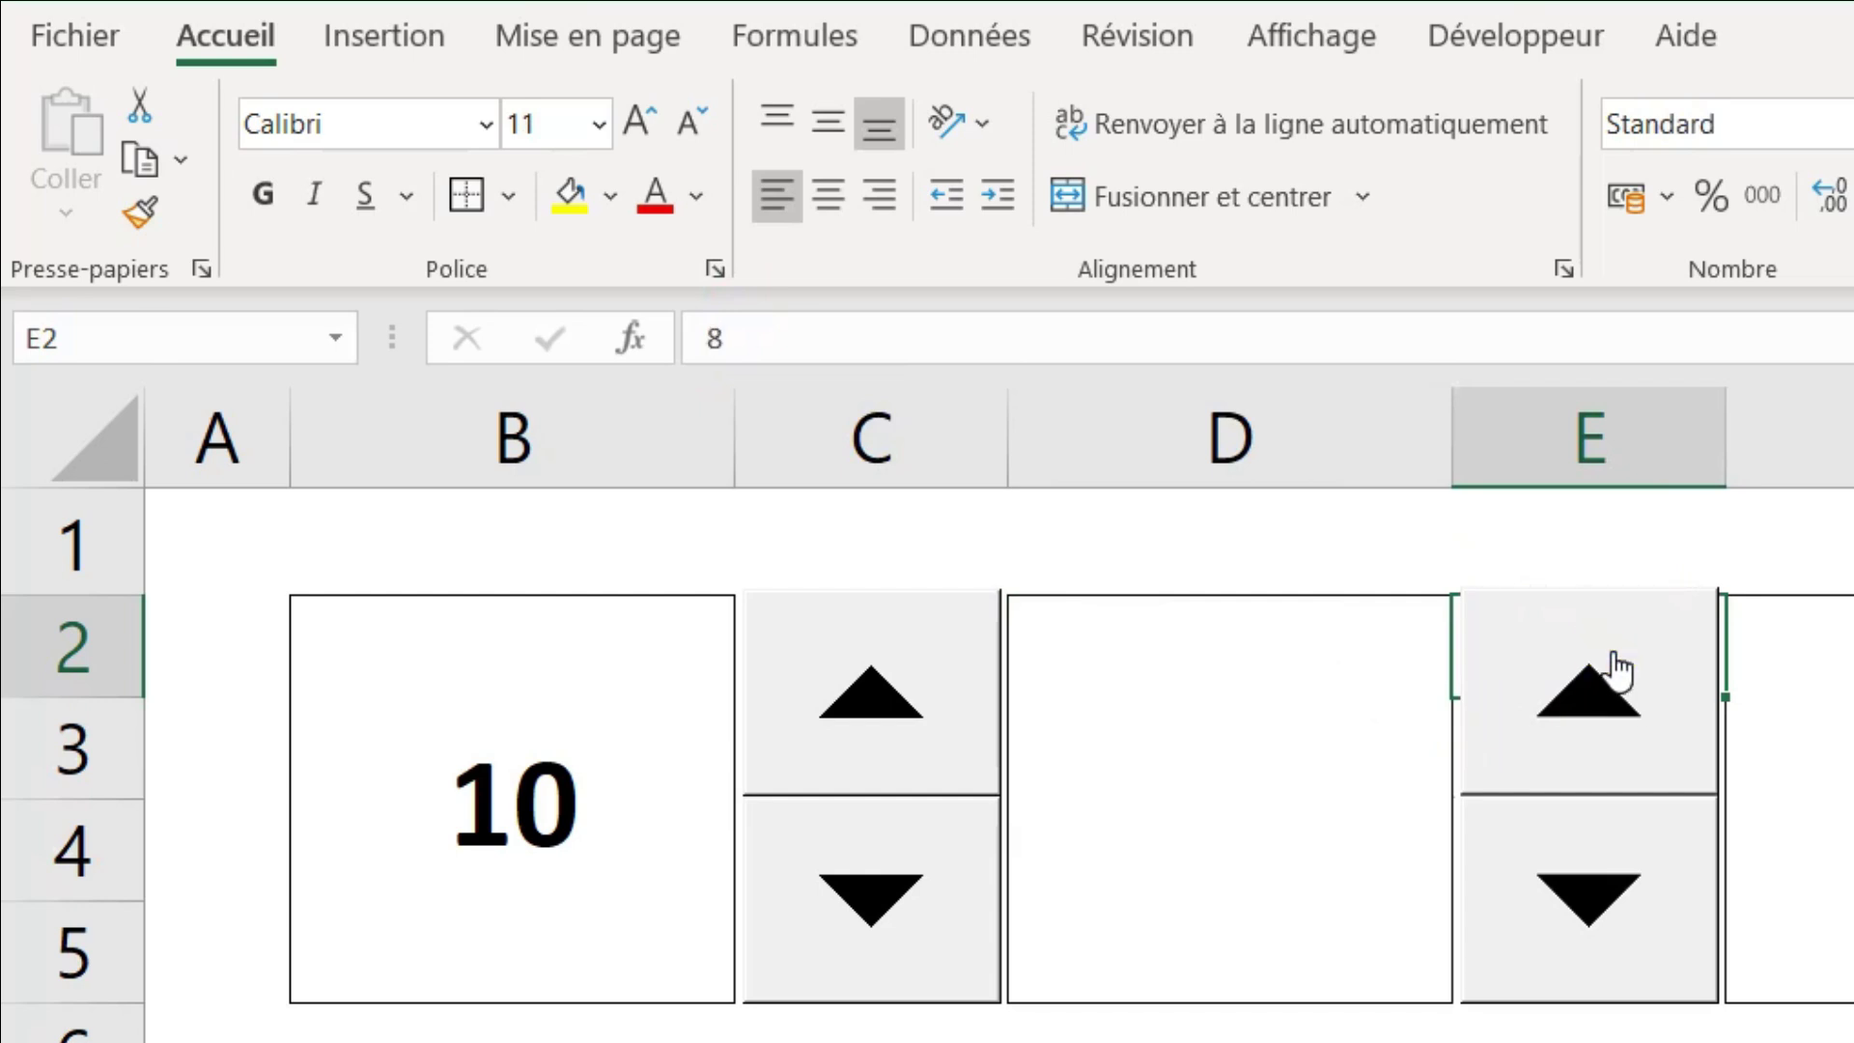
left_click(1611, 657)
left_click(1611, 656)
left_click(1615, 665)
left_click(1614, 664)
left_click(1614, 664)
left_click(1614, 665)
left_click(1614, 665)
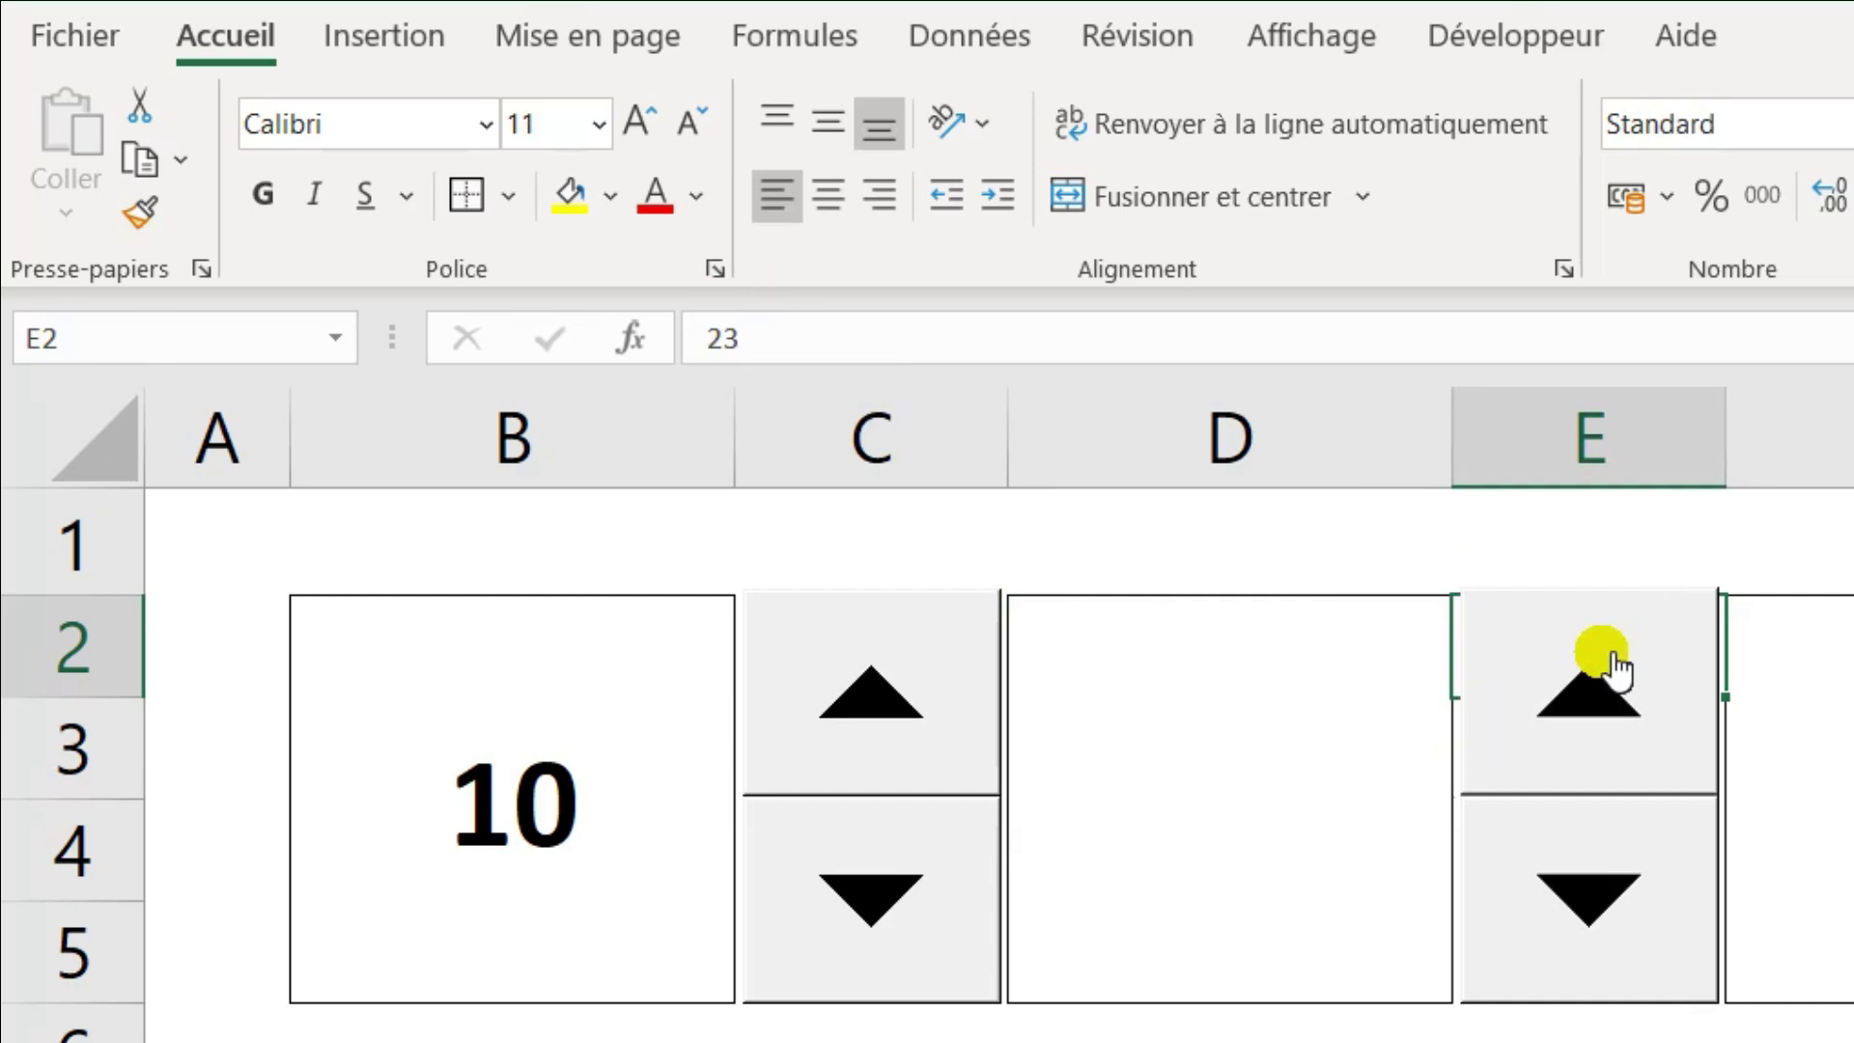
- Enter 99 in cell E2 and increase it with the spinner to its upper limit of 100
type("99")
key("Return")
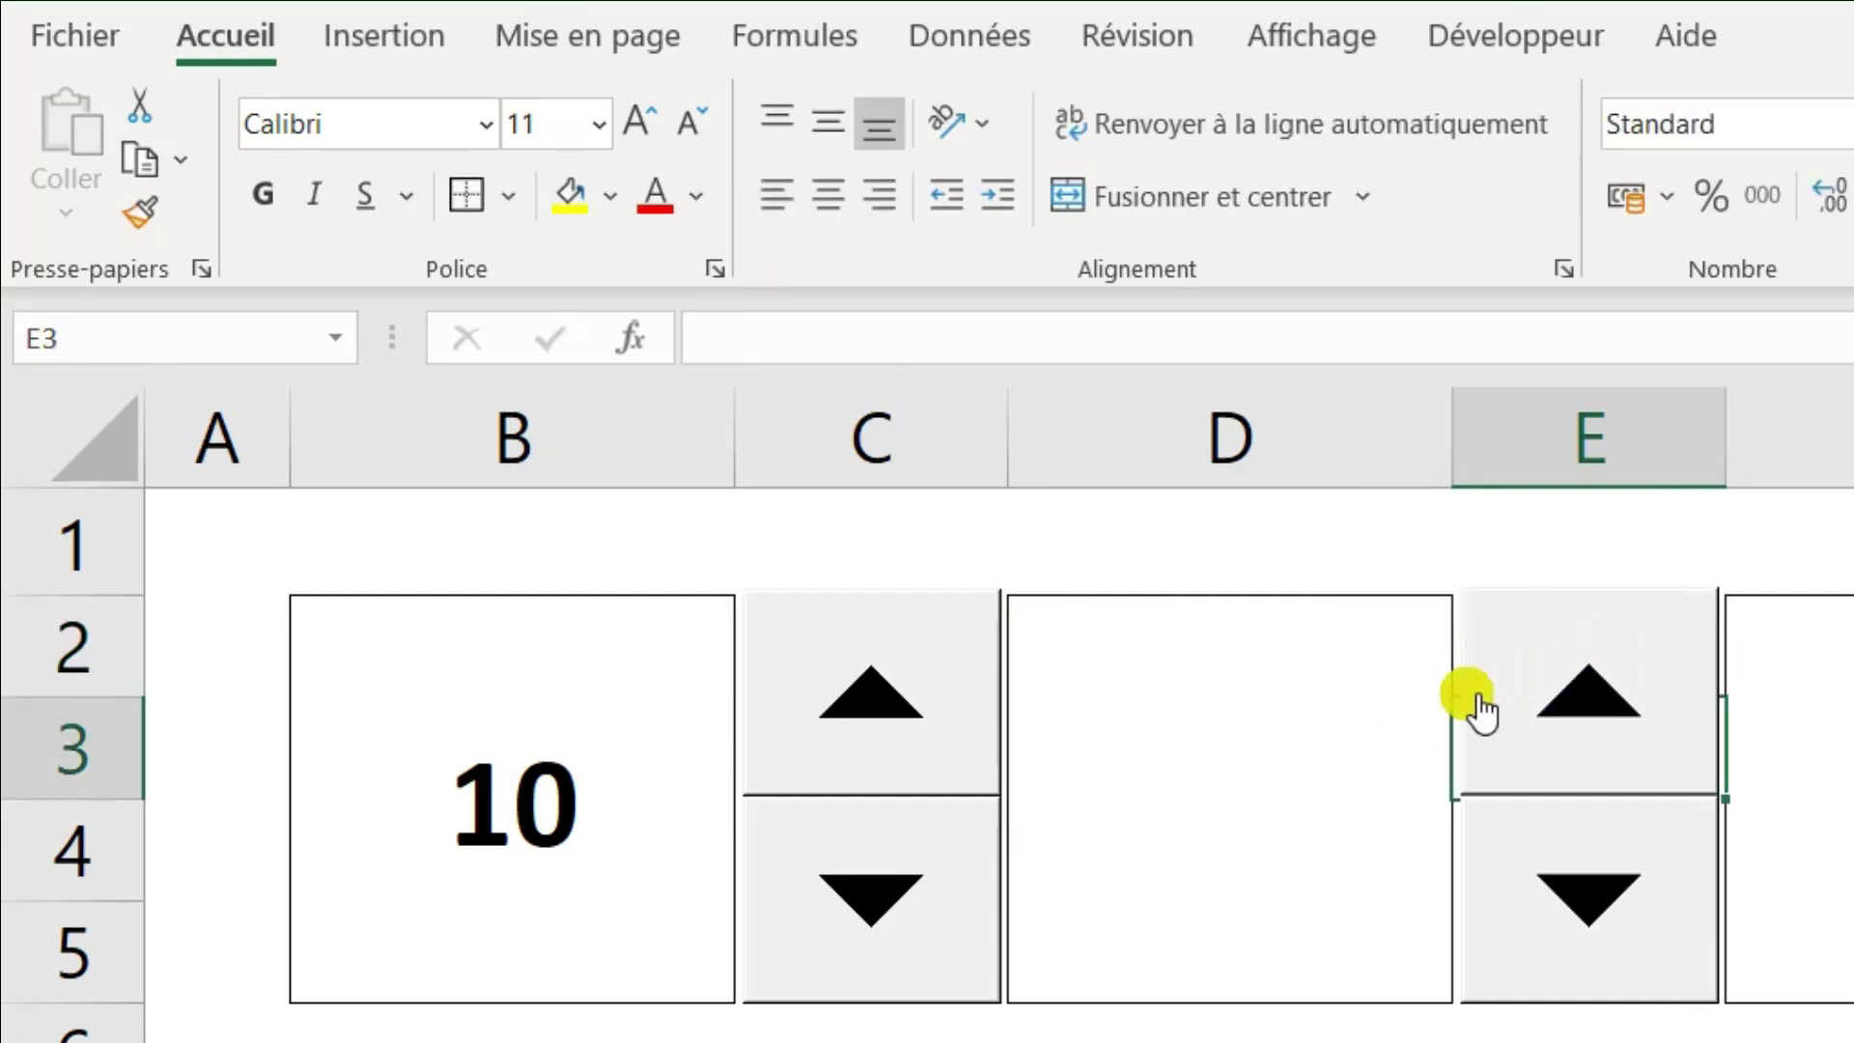
left_click(1457, 658)
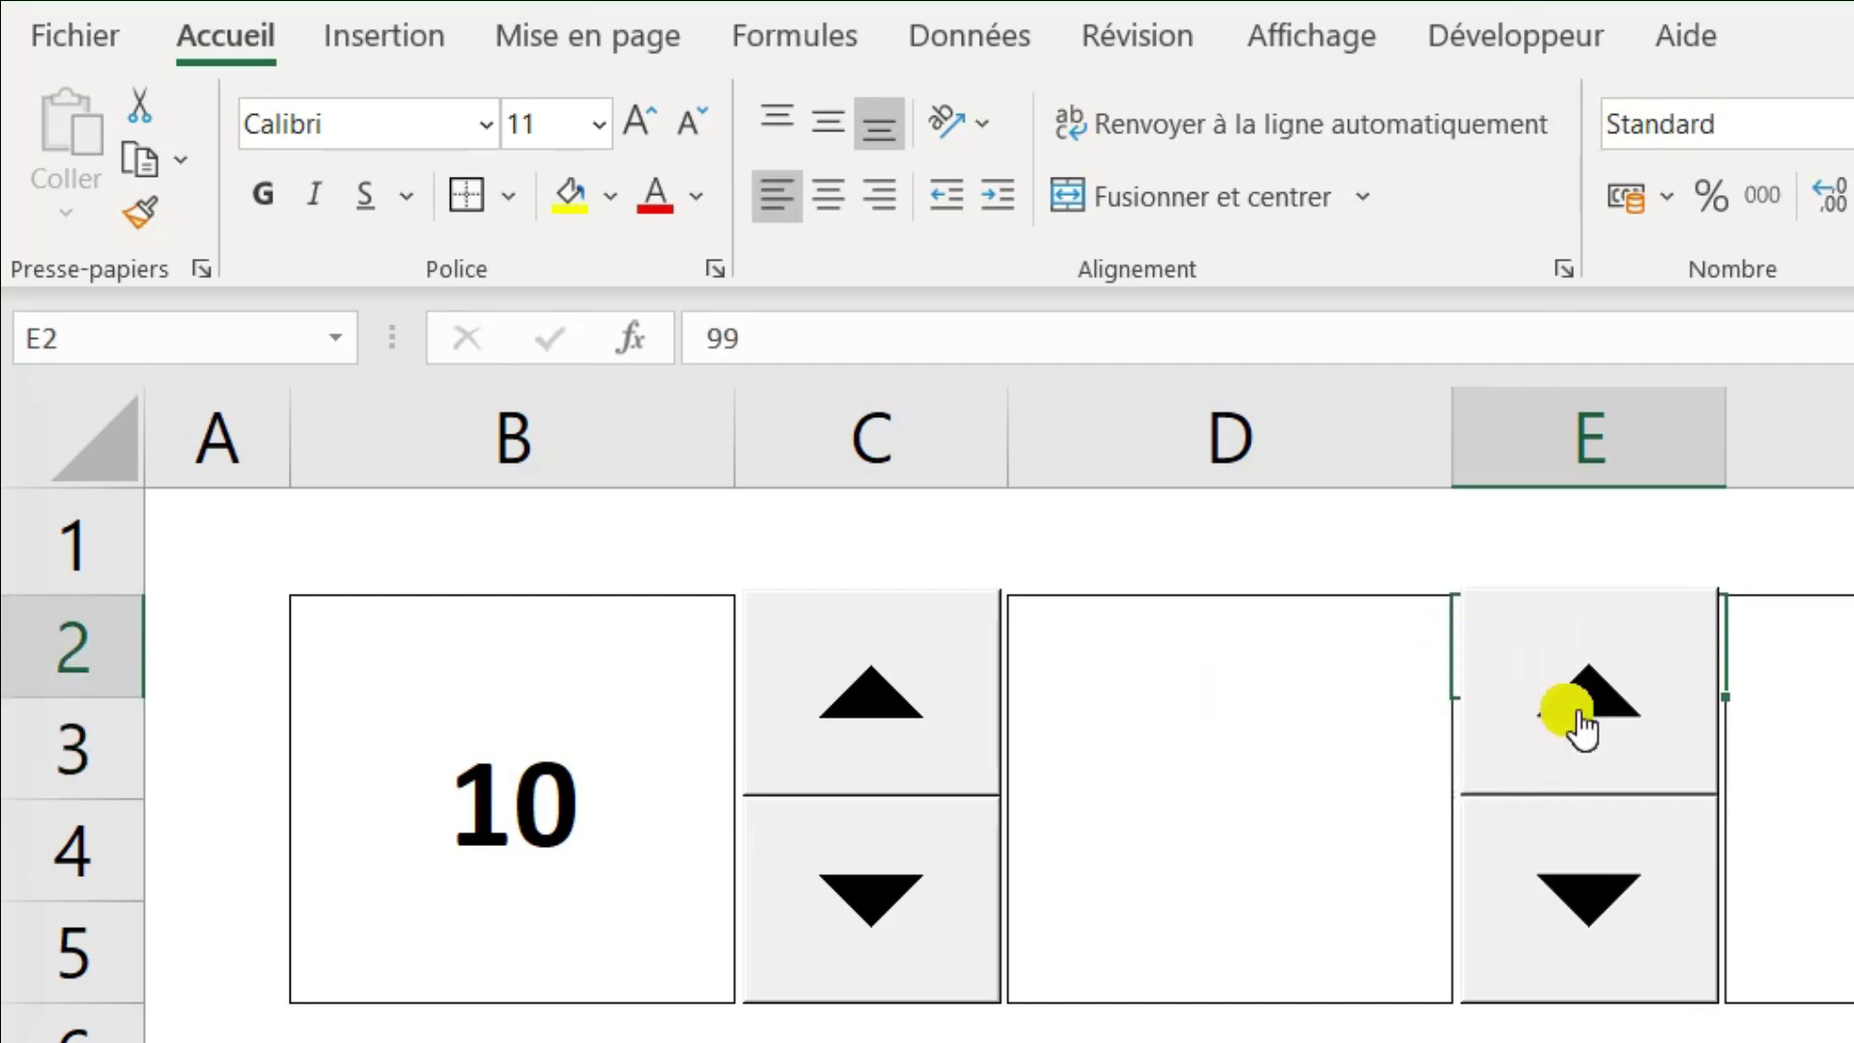
left_click(1601, 705)
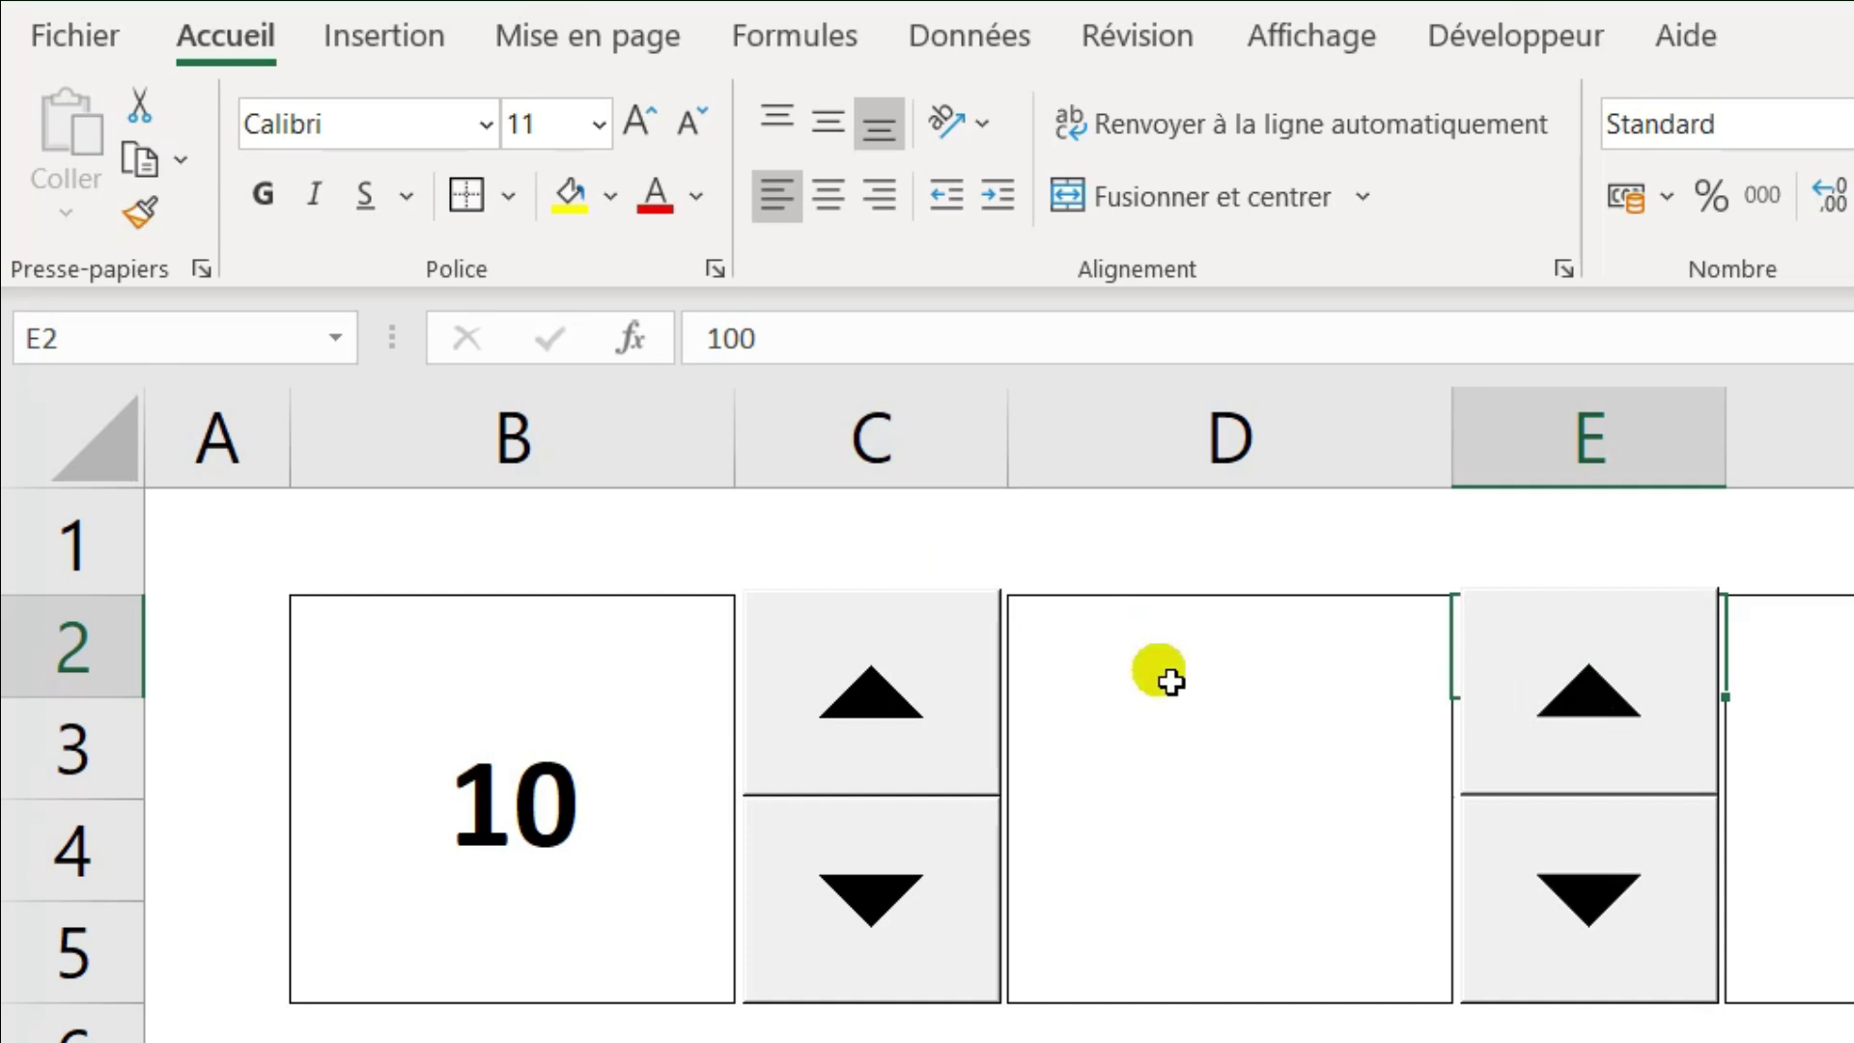
- Enter the formula =E2/10 in merged cell D2
left_click(1277, 784)
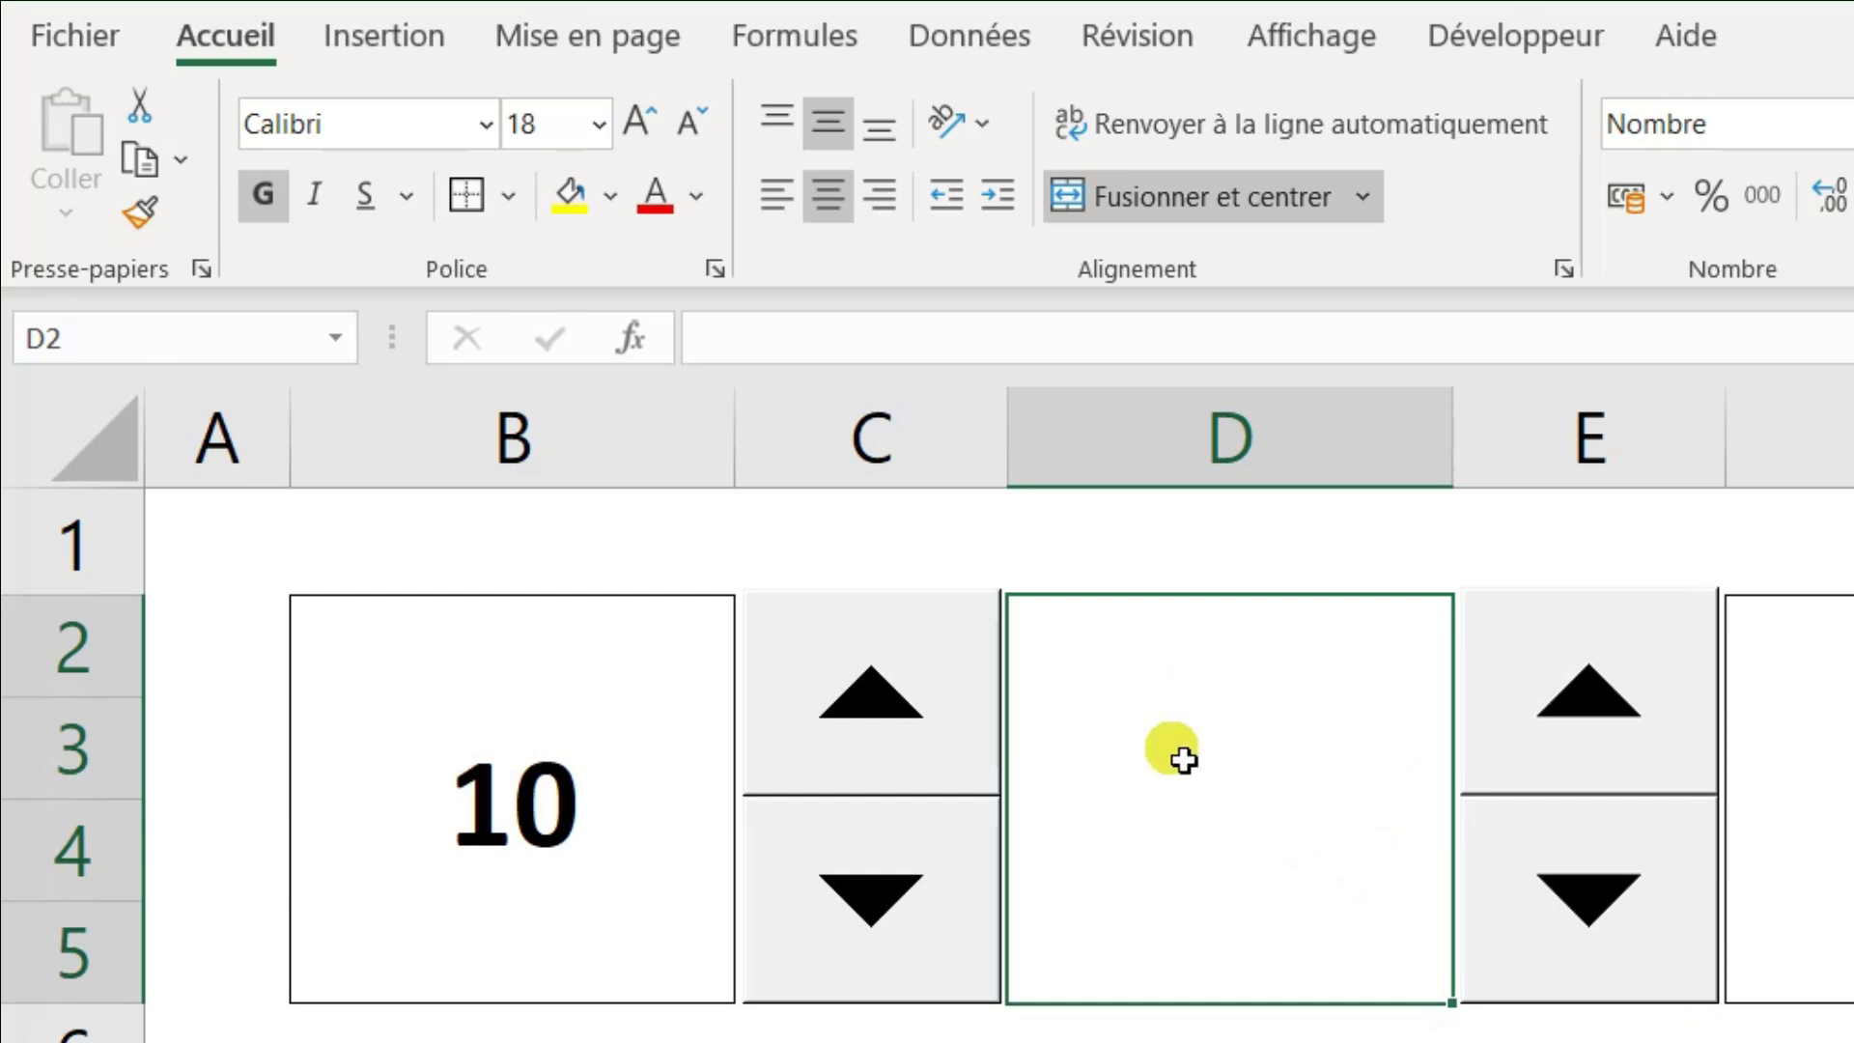
type("=")
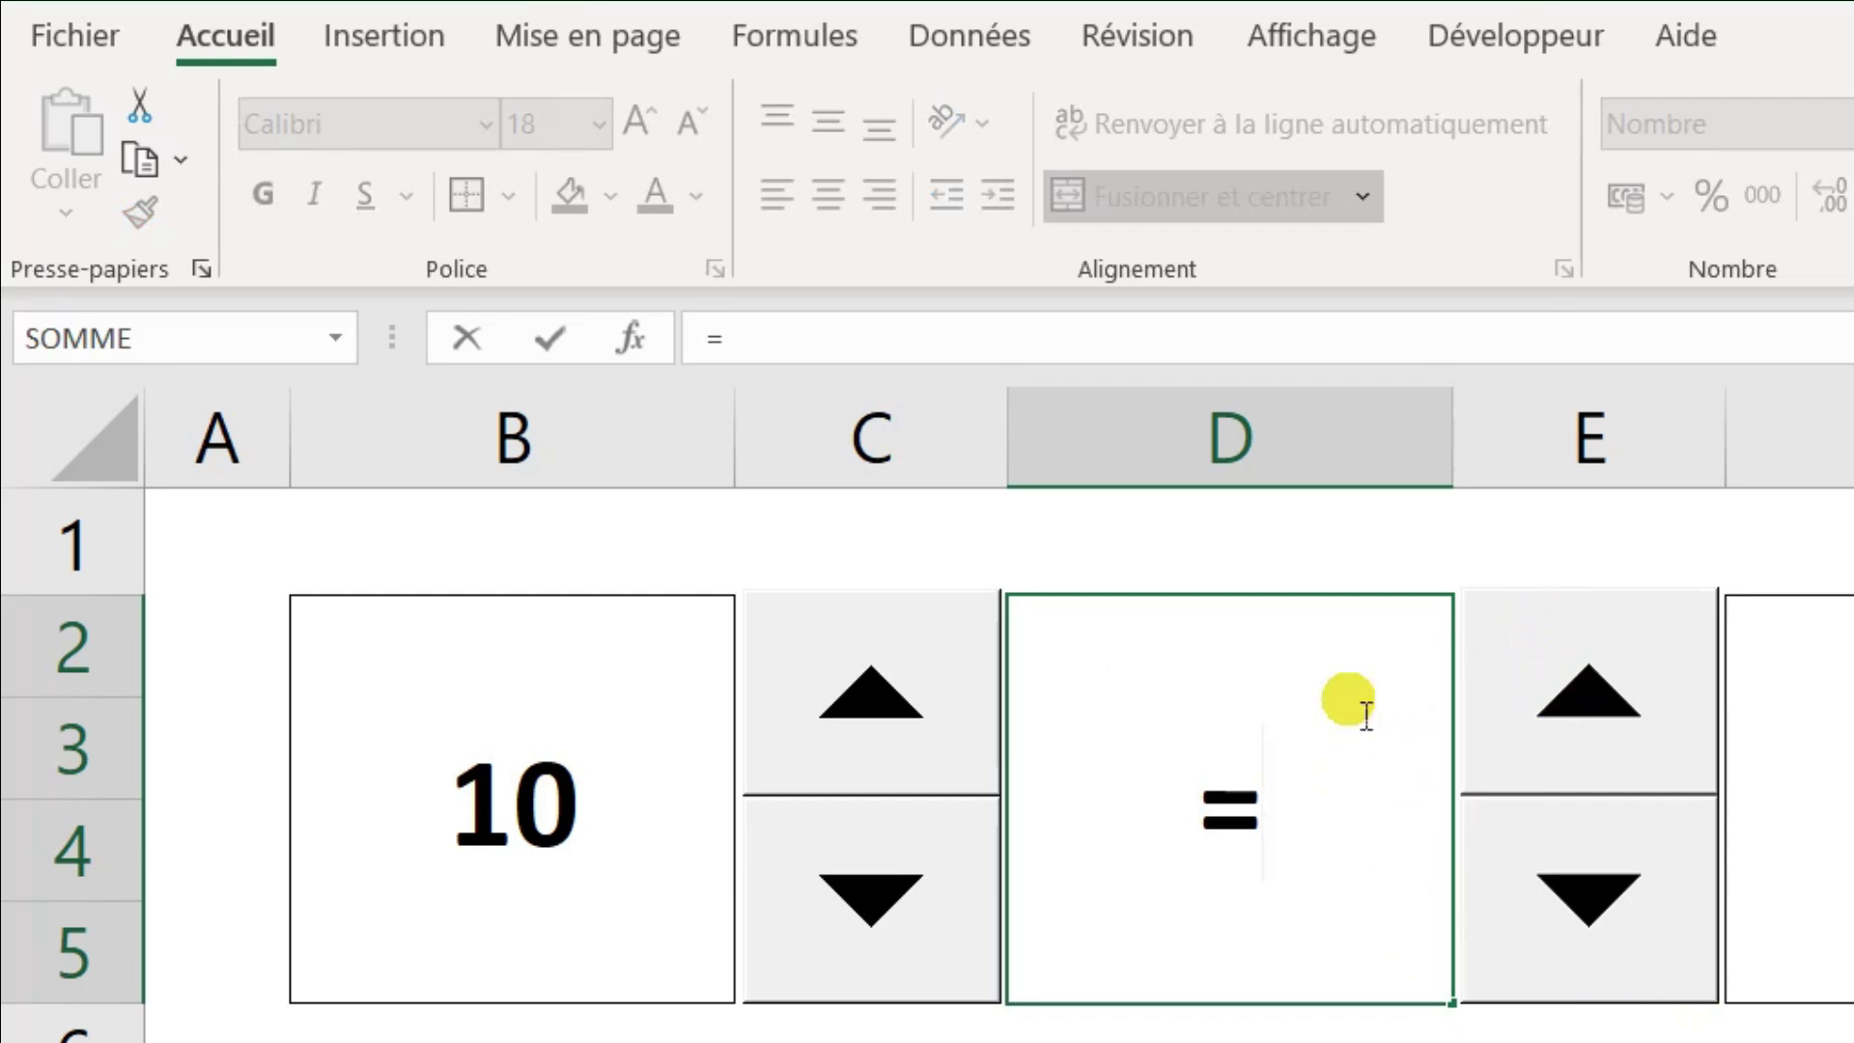
type("E2/")
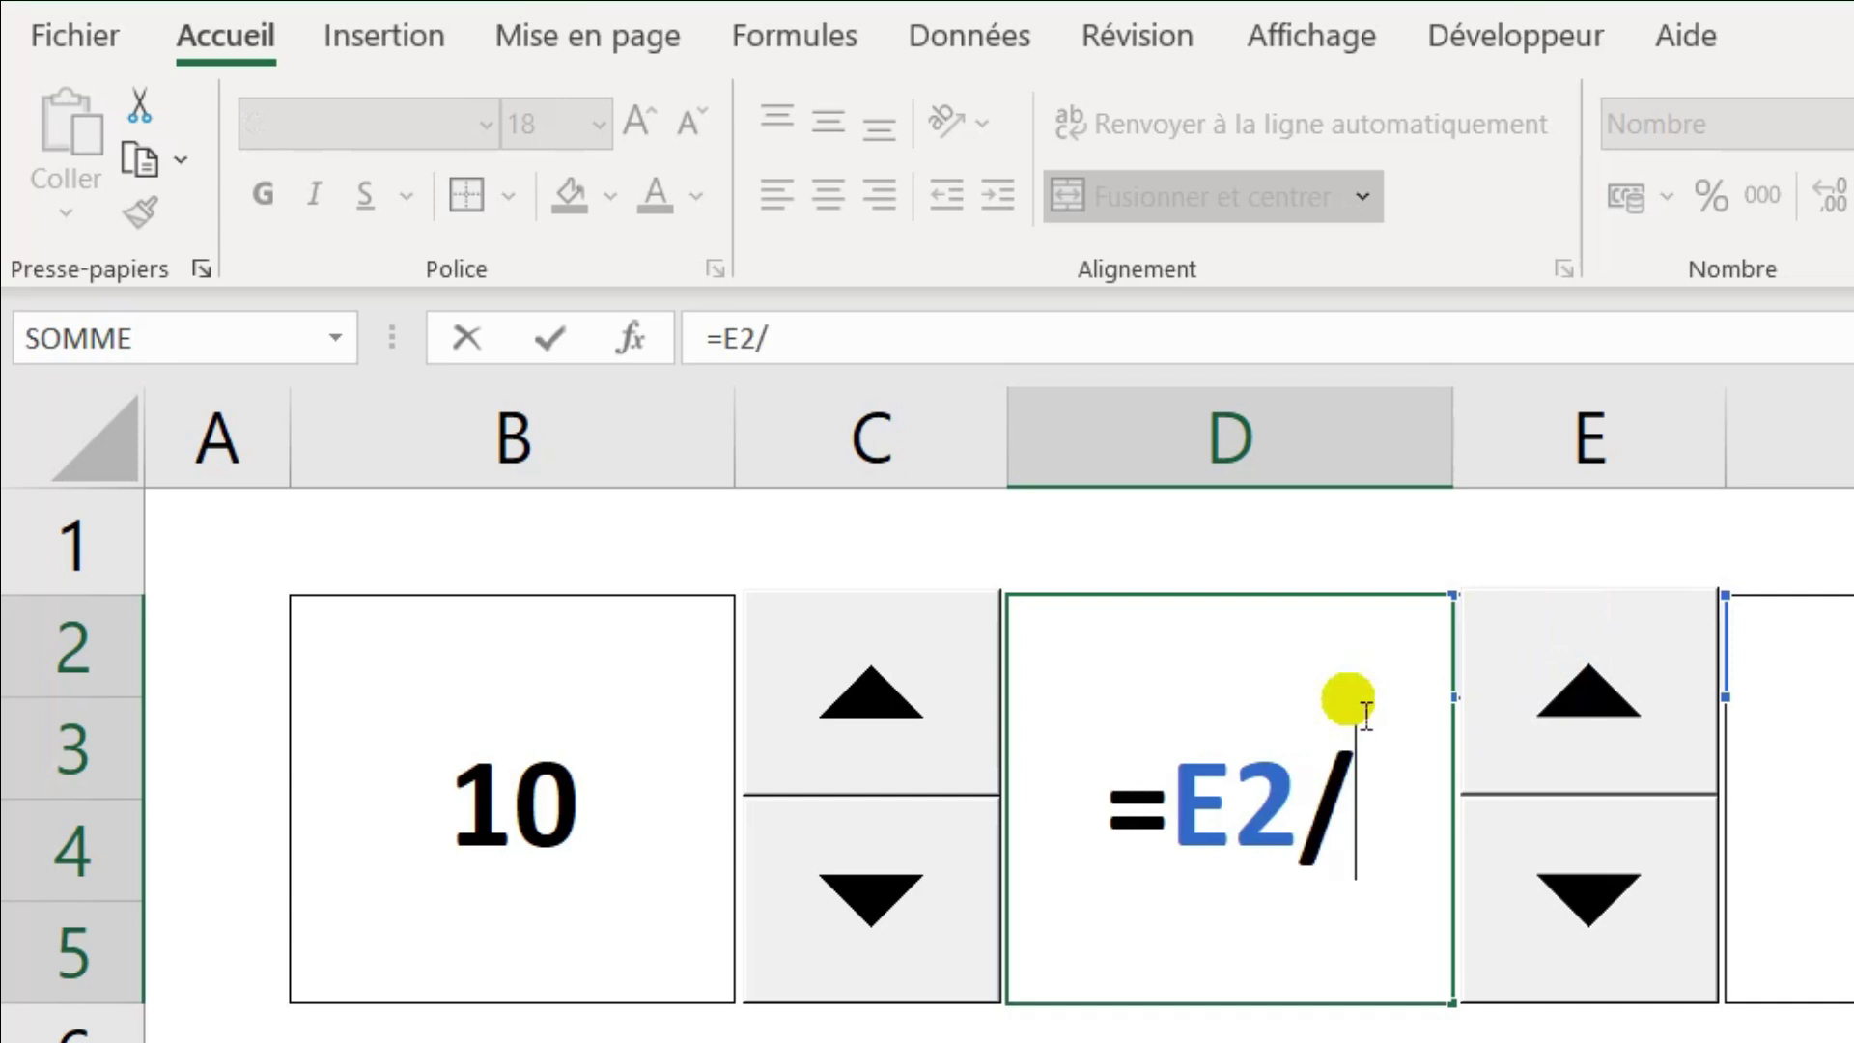
type("10")
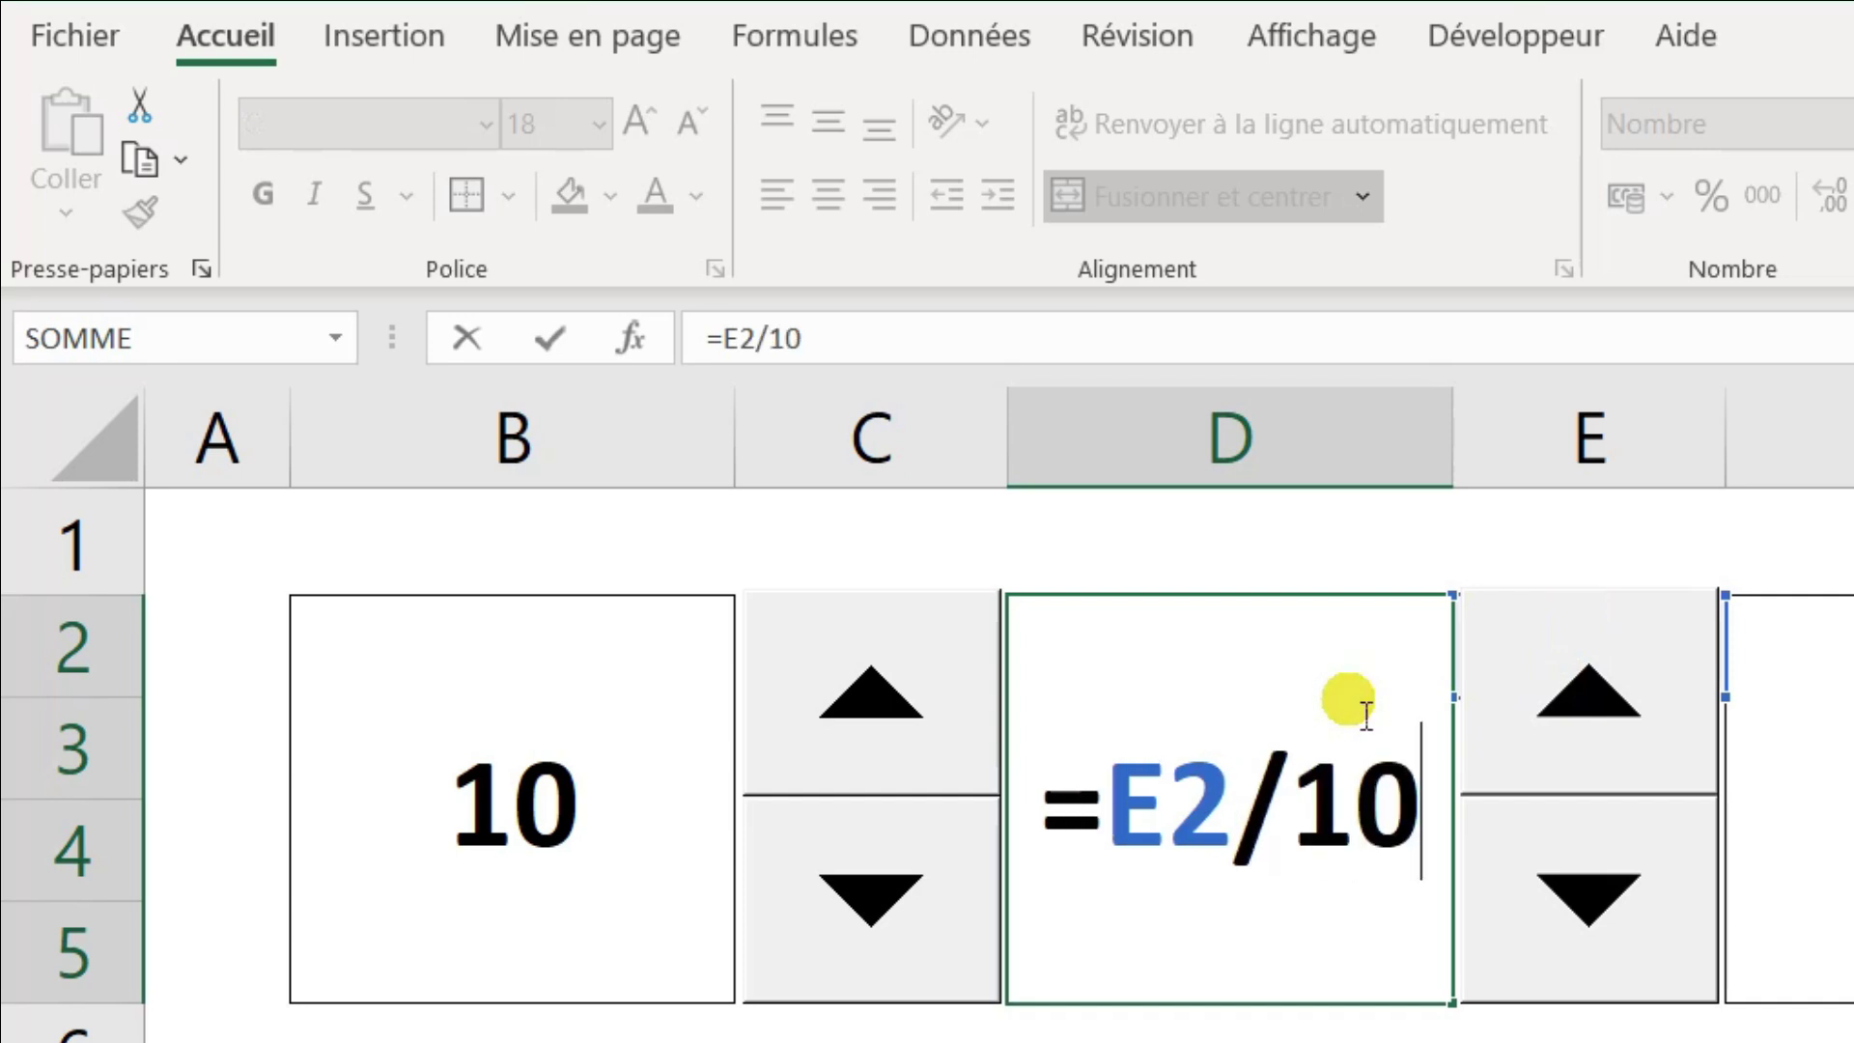
key("Return")
- Test the decimal spinner by stepping D2 down and back up to 10,0
left_click(1362, 715)
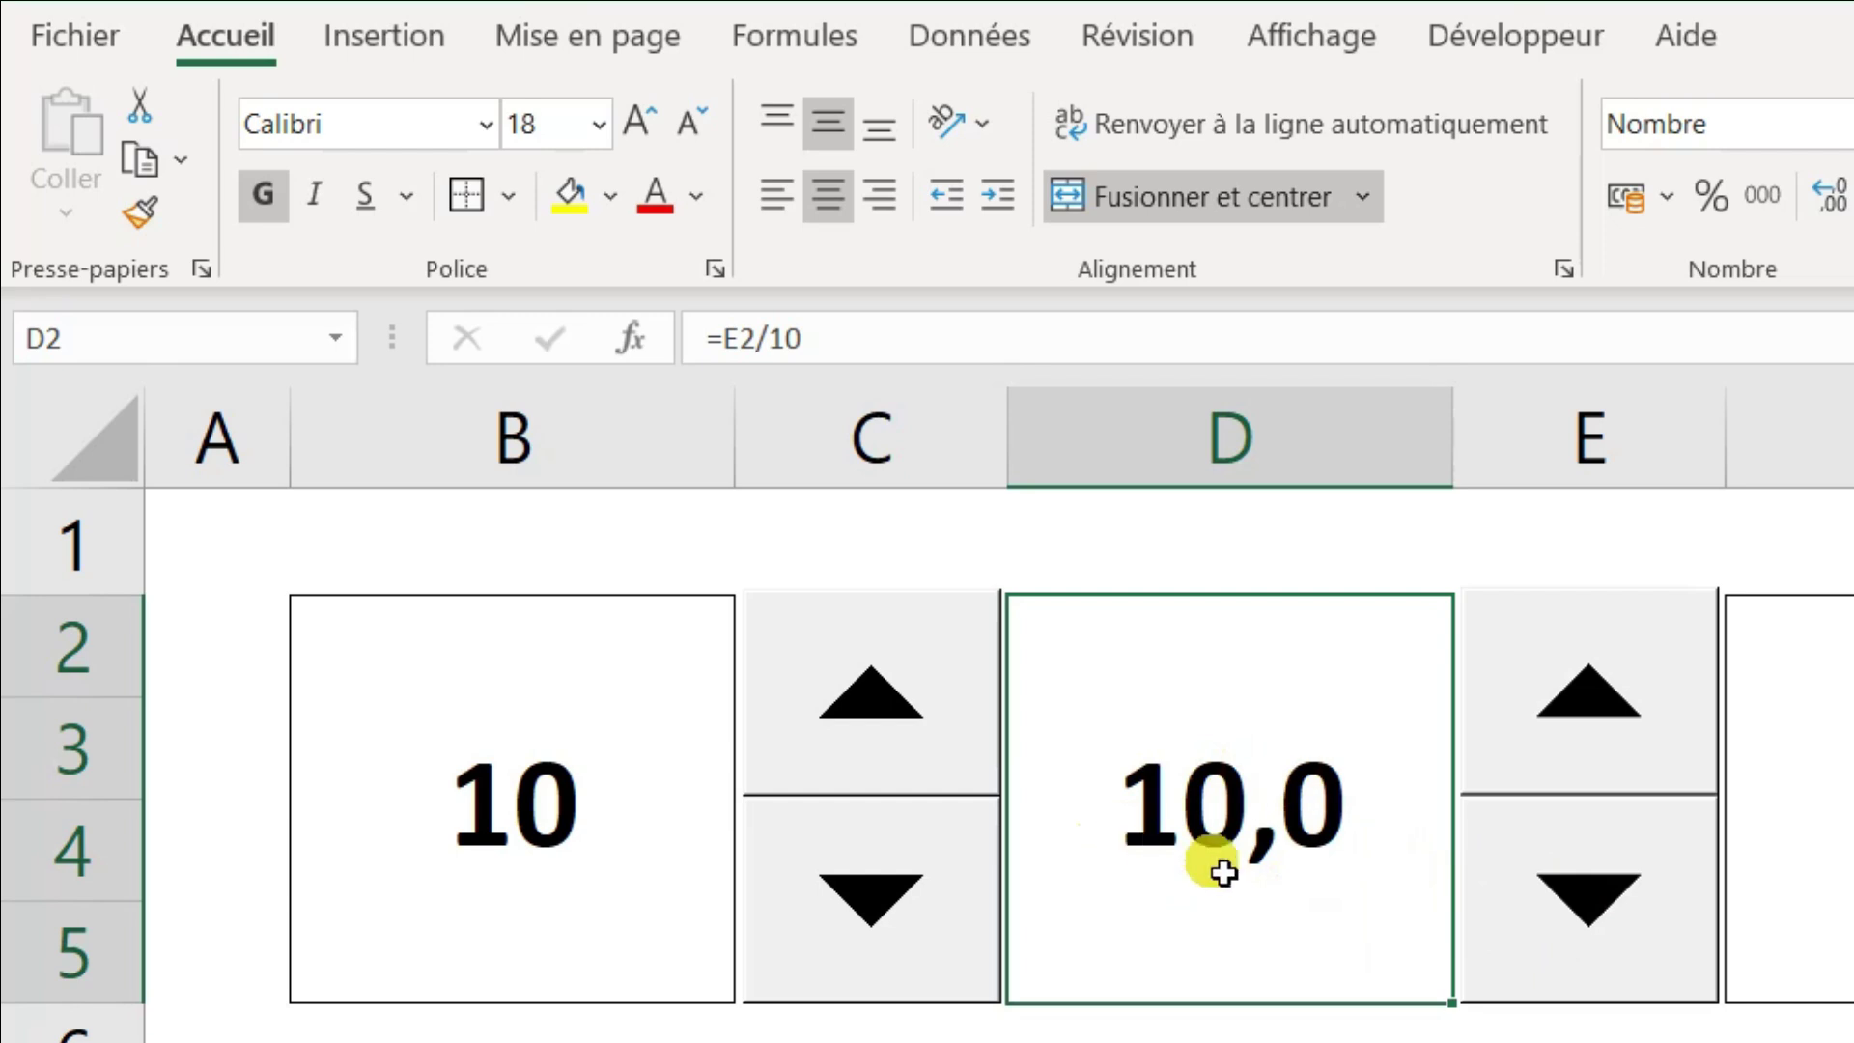
left_click_drag(1631, 912, 1634, 919)
left_click_drag(1626, 714, 1634, 722)
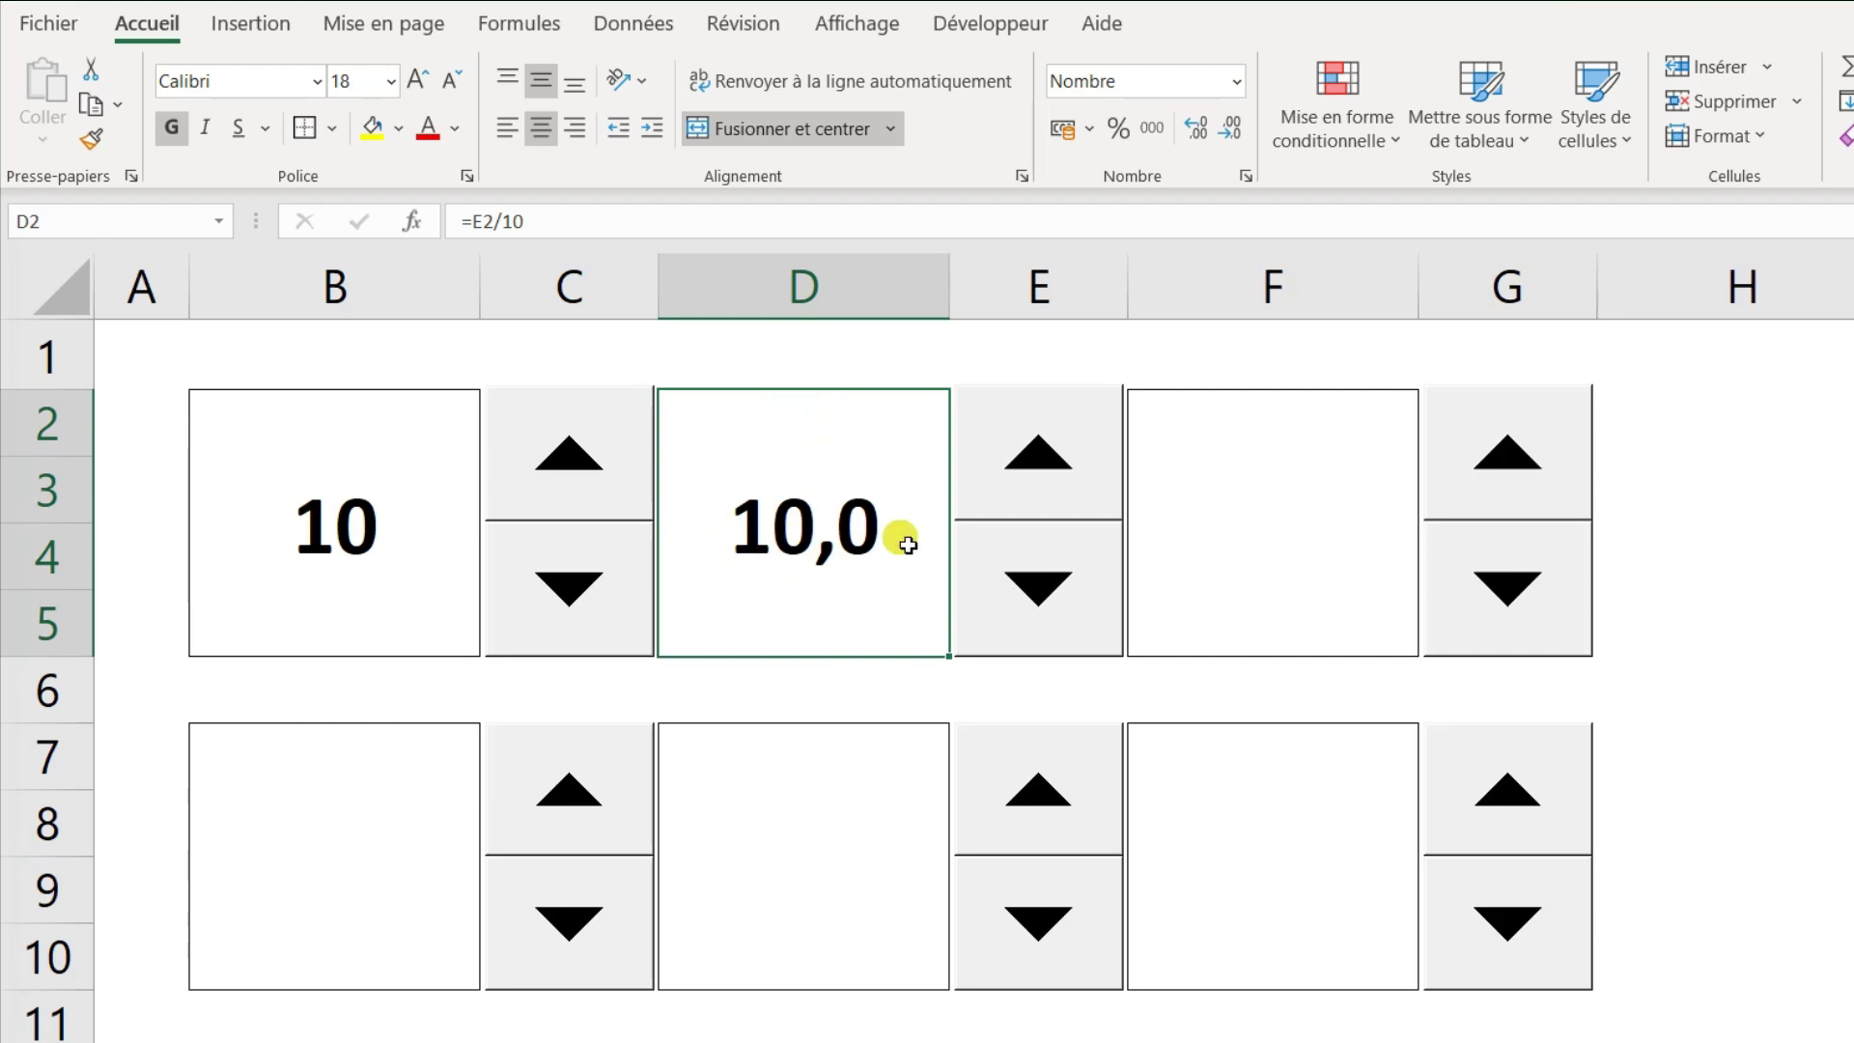
- Format merged cell F2 as a number with 2 decimal places
left_click(1302, 480)
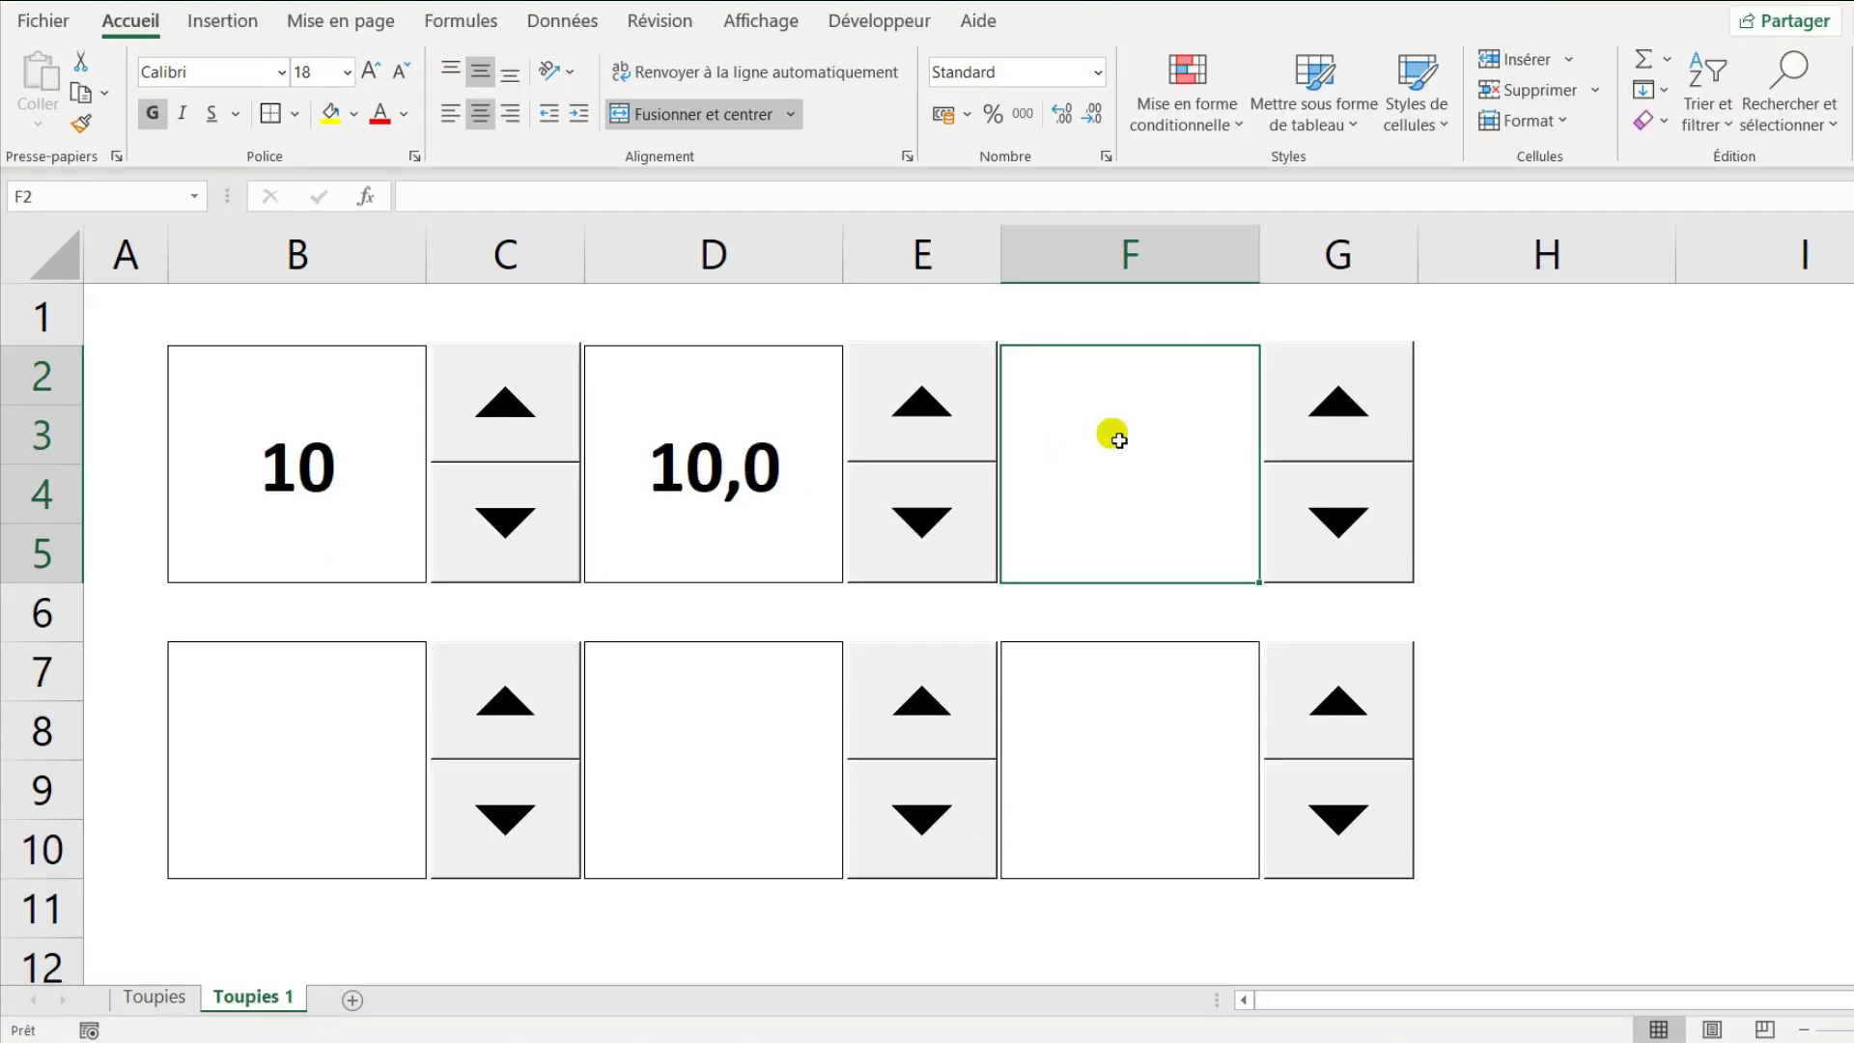
right_click(1117, 439)
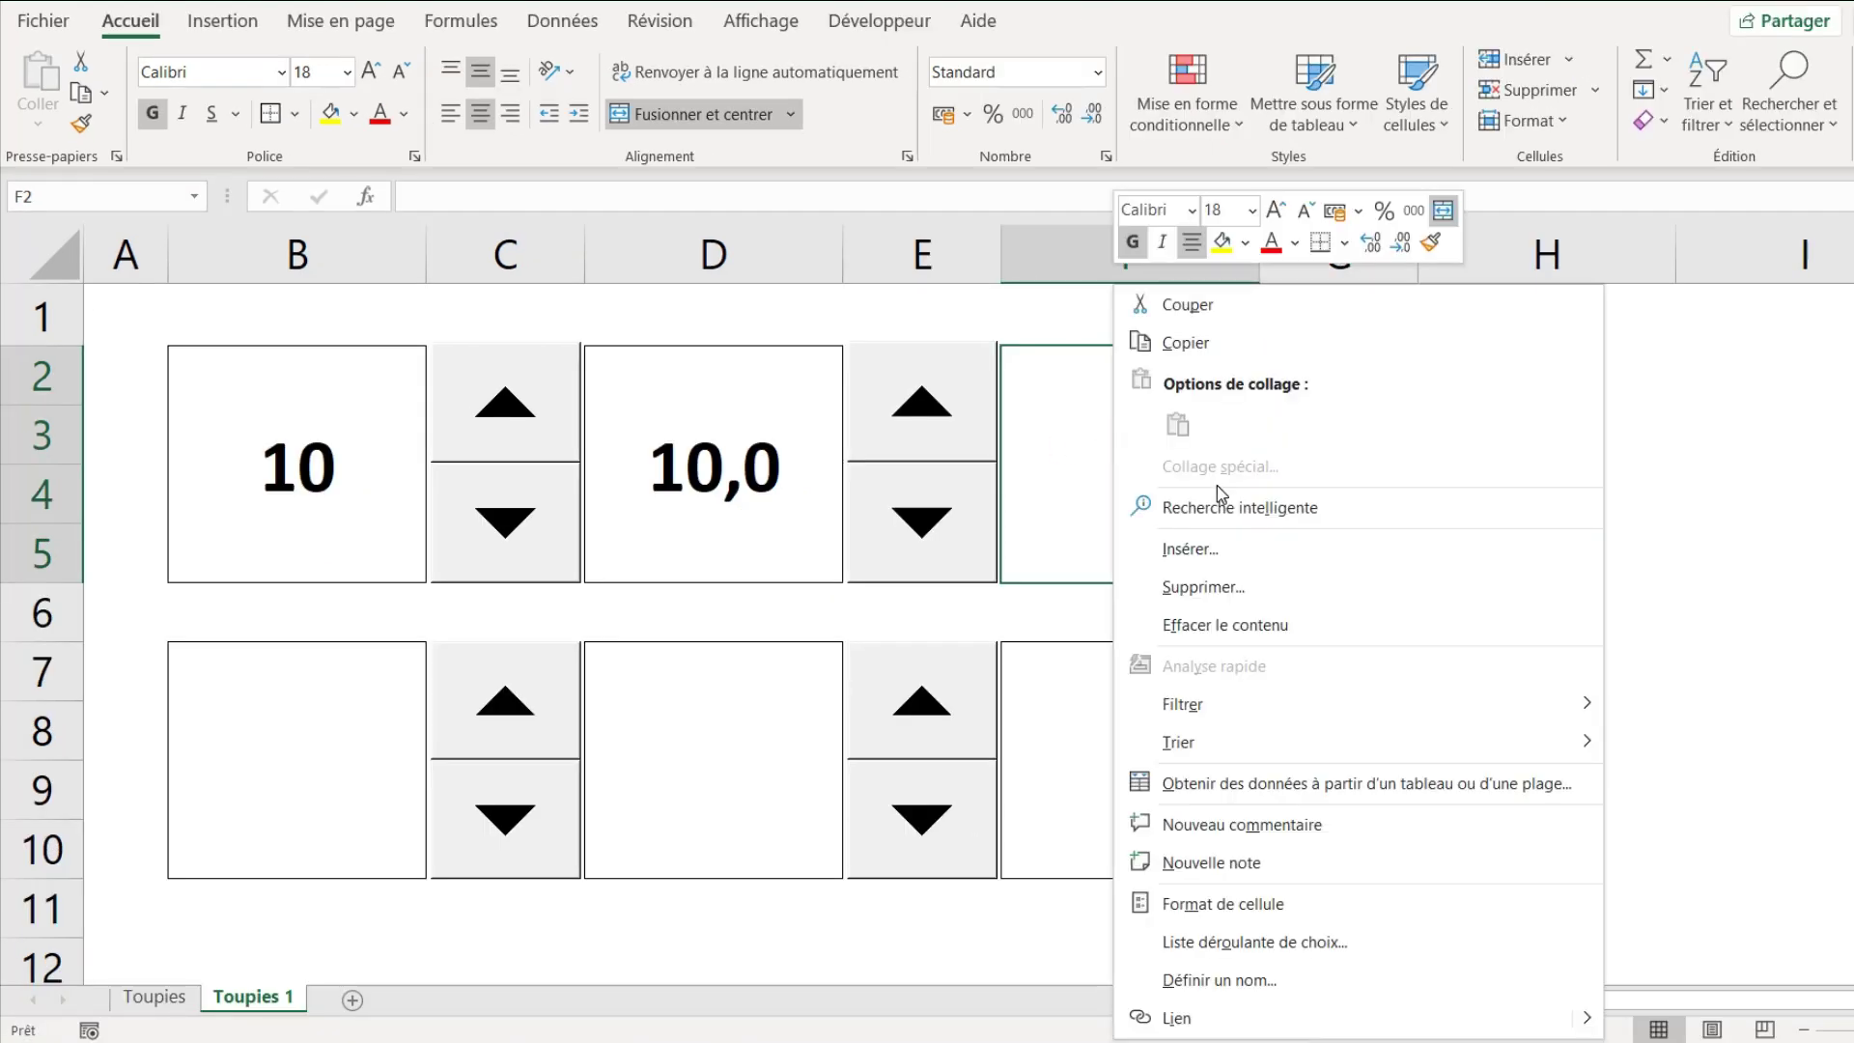
left_click(1305, 893)
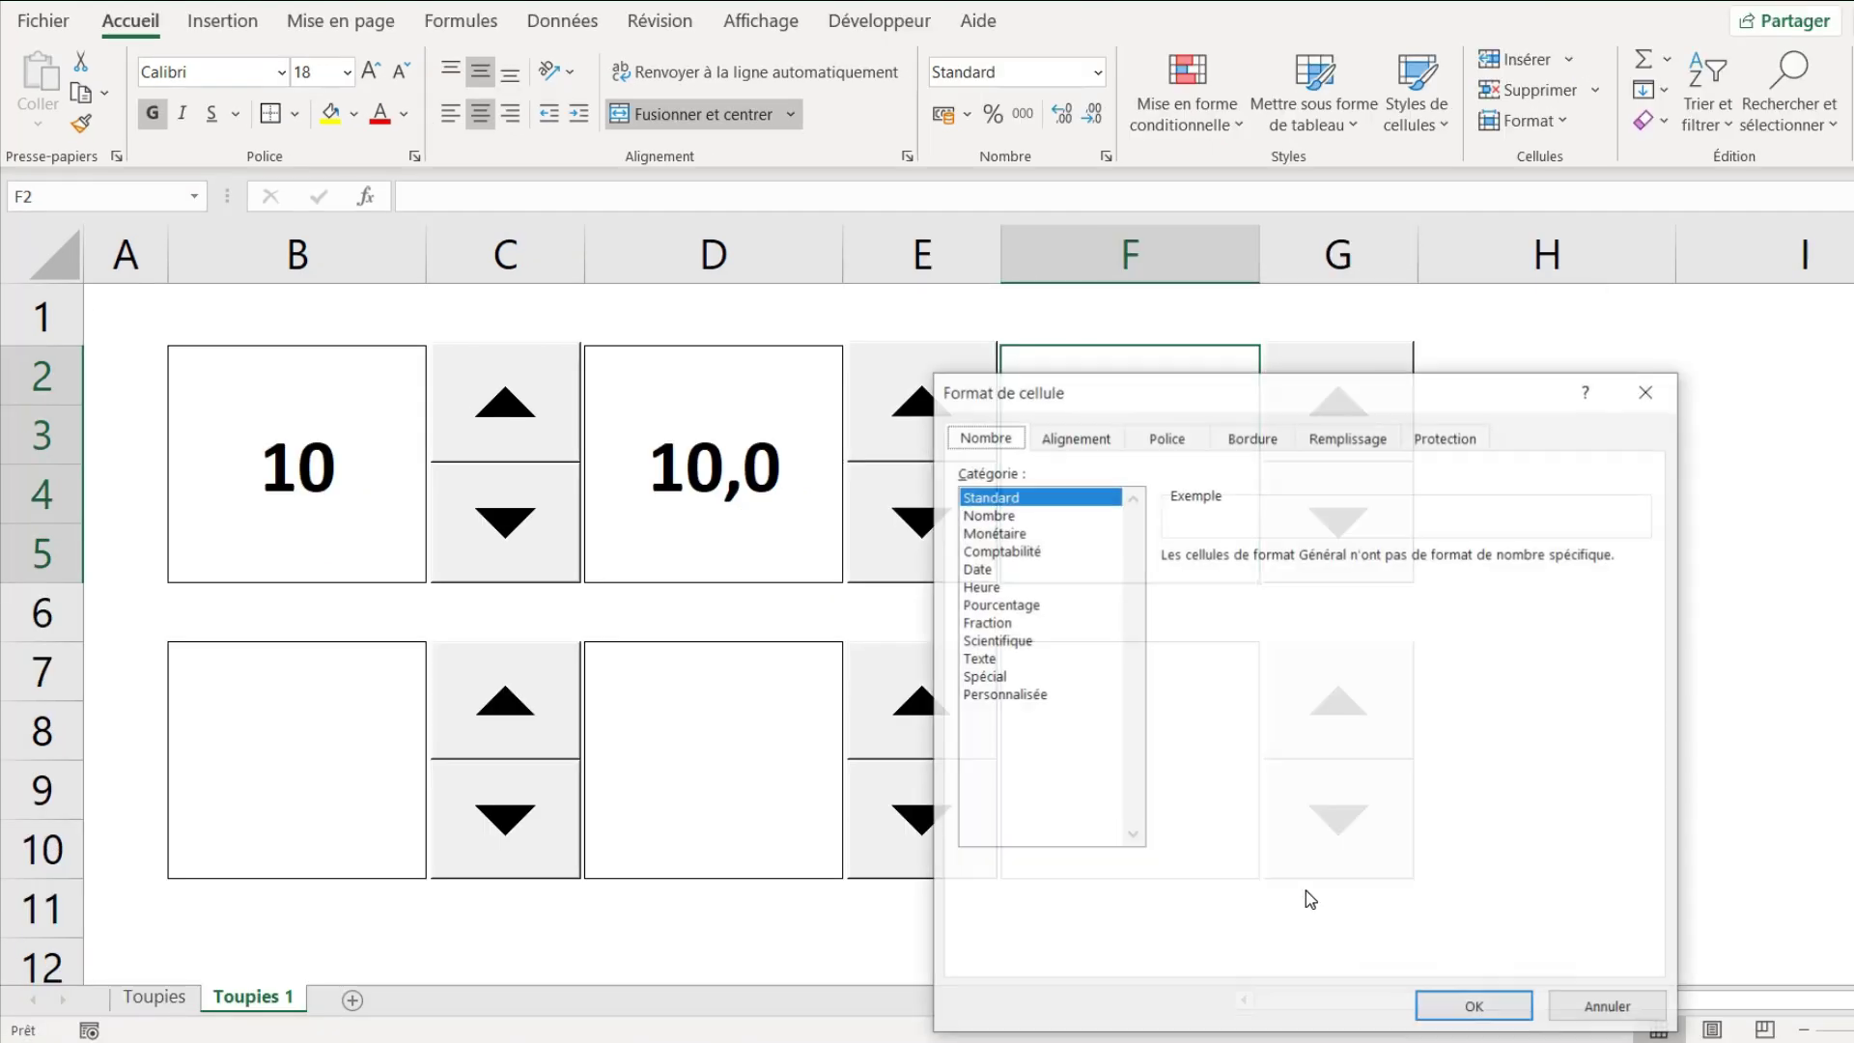
left_click(1009, 515)
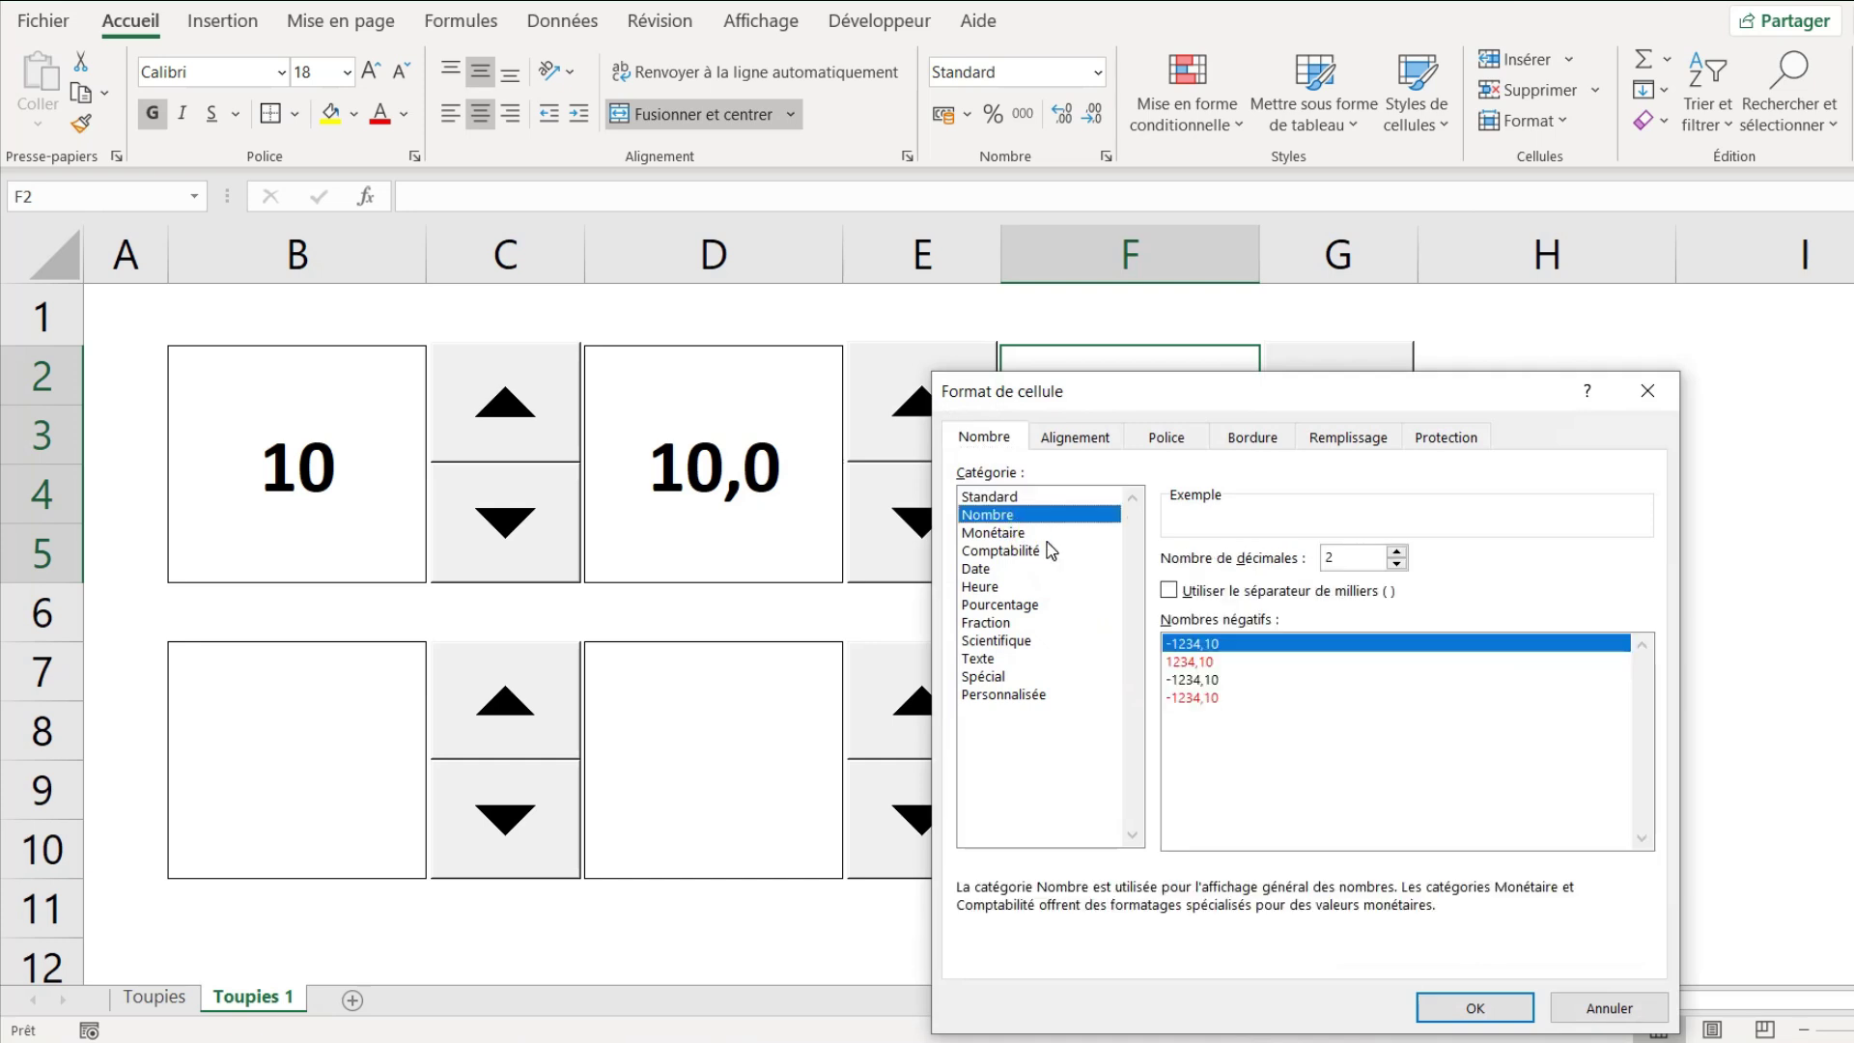
left_click(1468, 1004)
- Configure the spinner beside F2 with a minimum of 1, a maximum of 1000 and G2 as its linked cell
right_click(1304, 438)
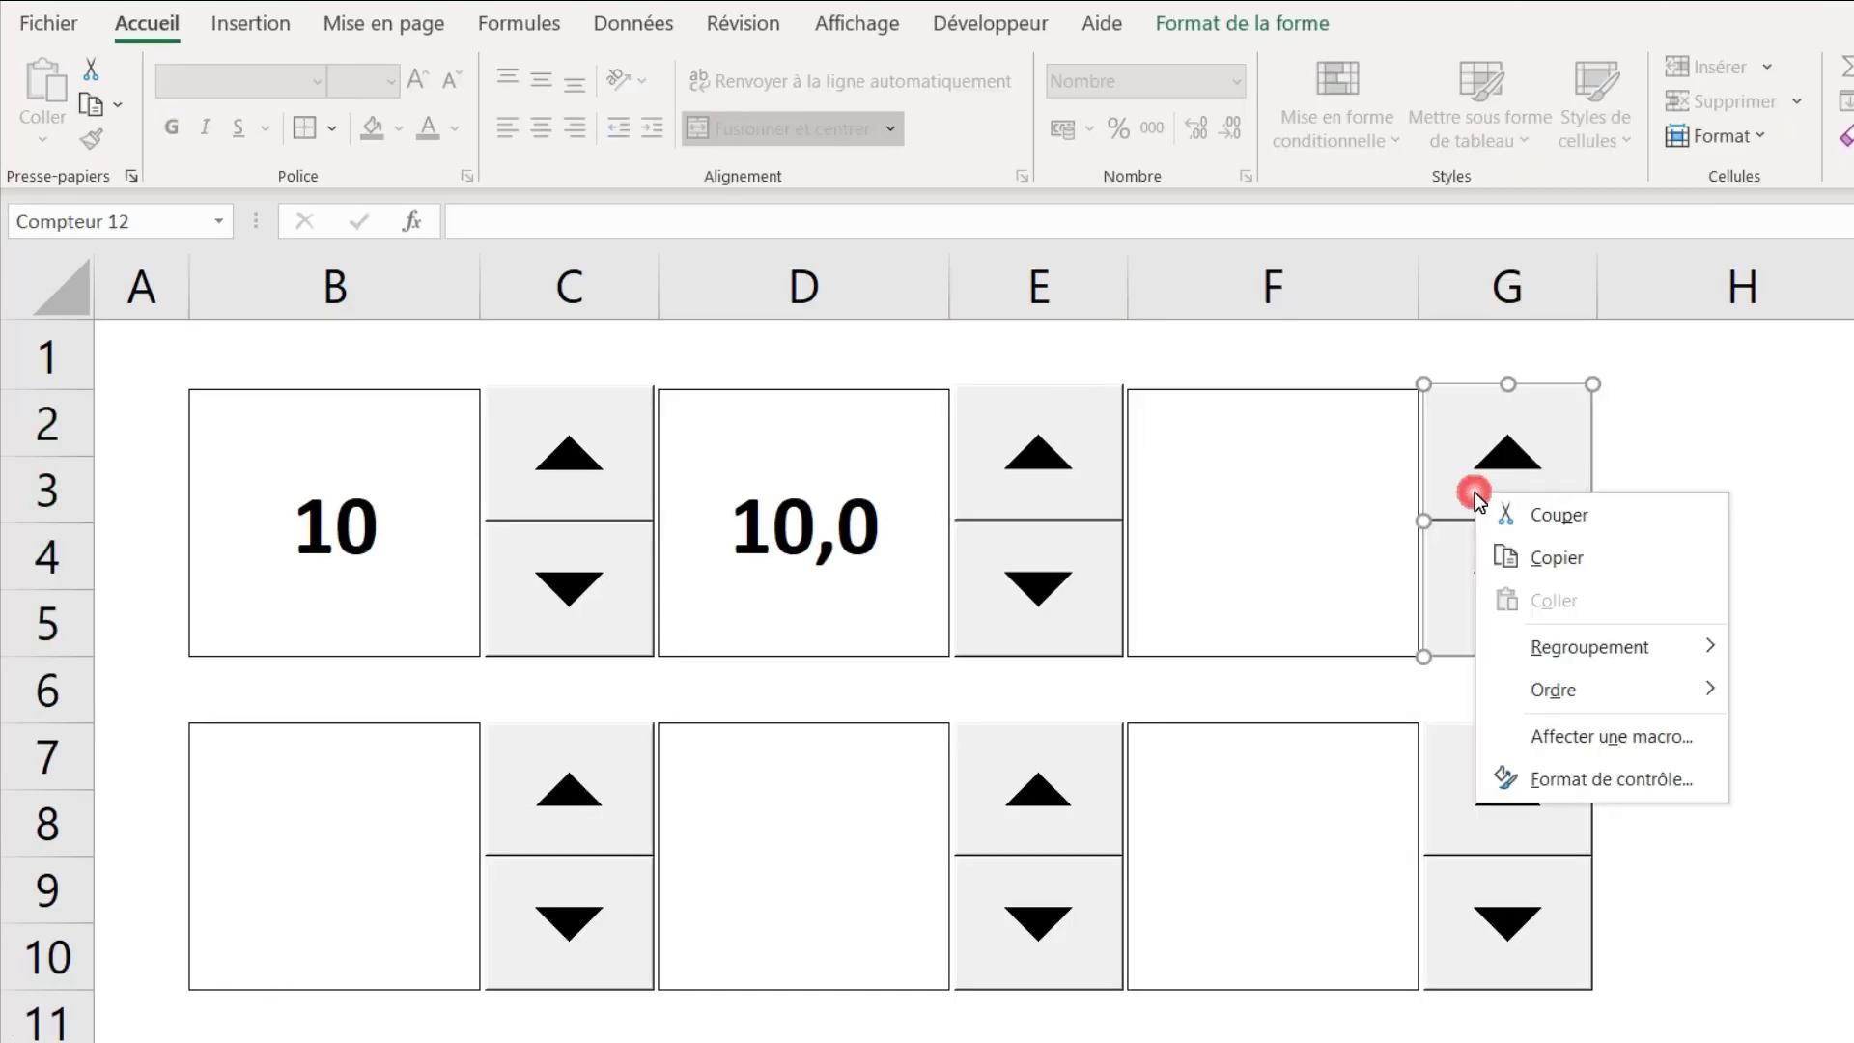
left_click(1635, 778)
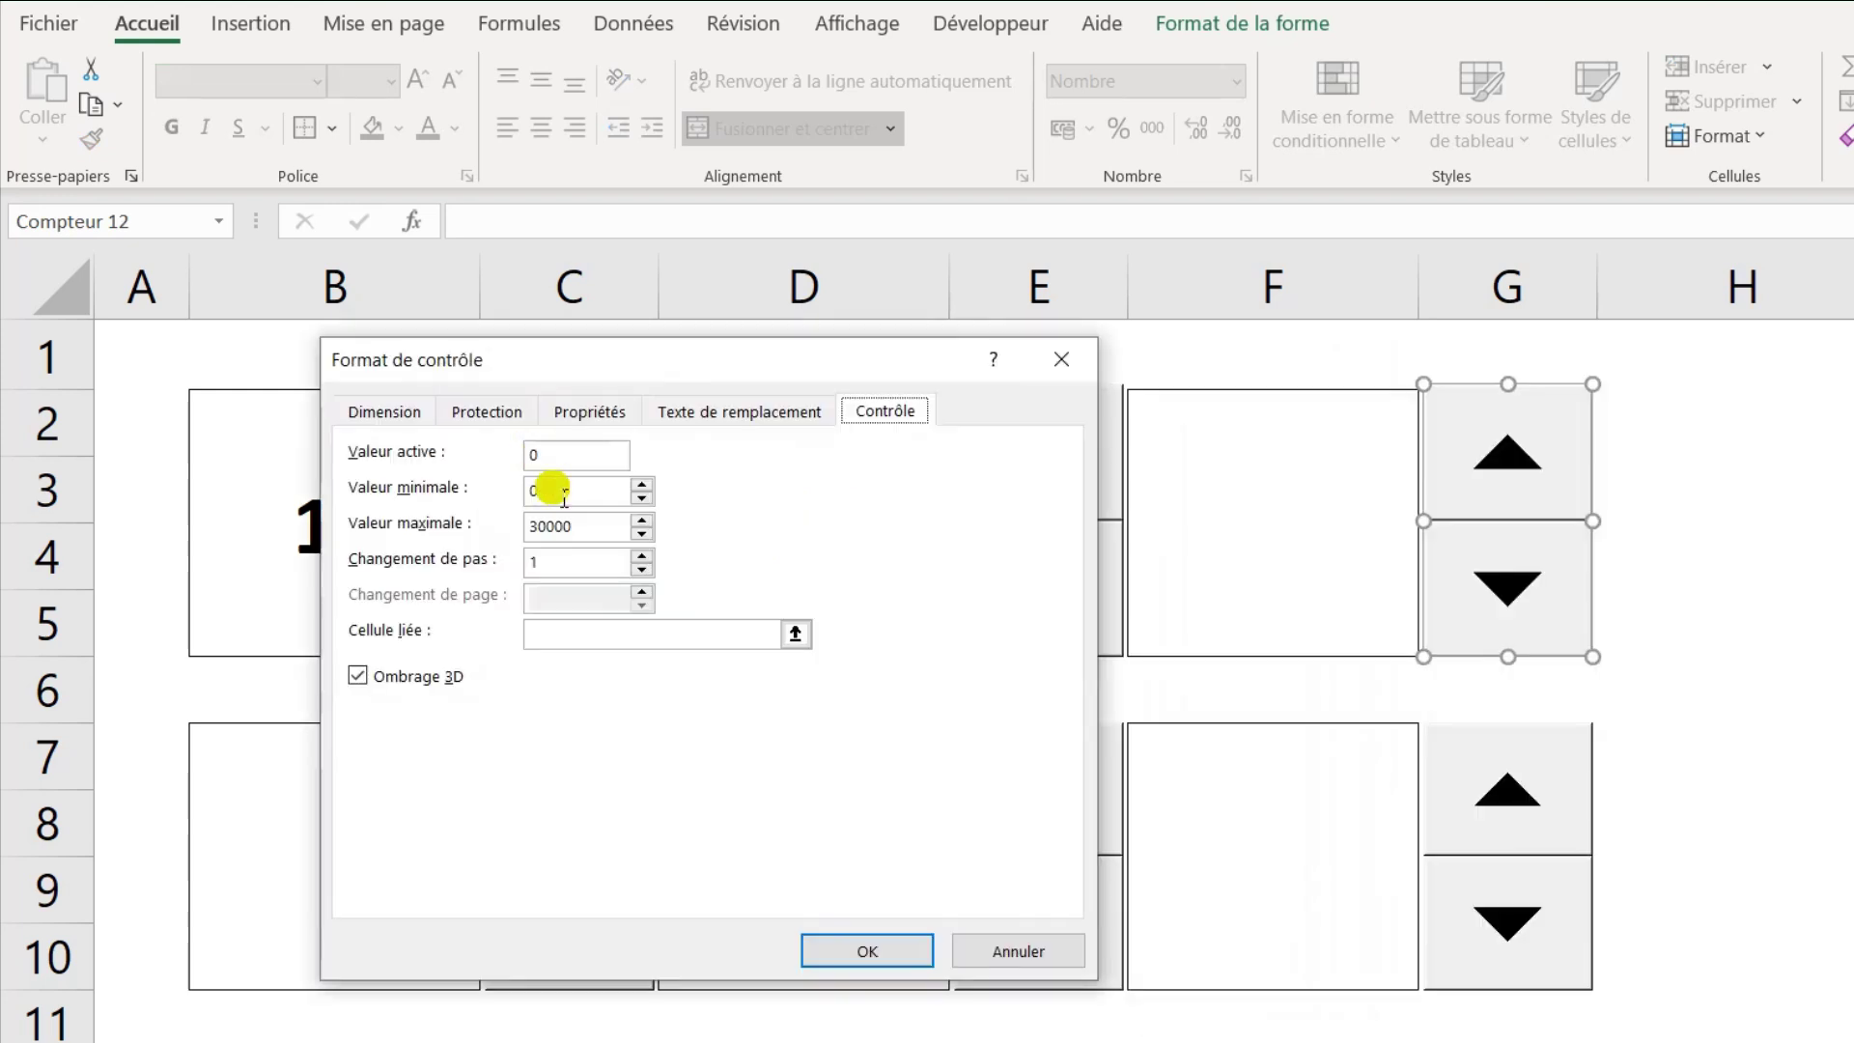
double_click(563, 492)
type("1")
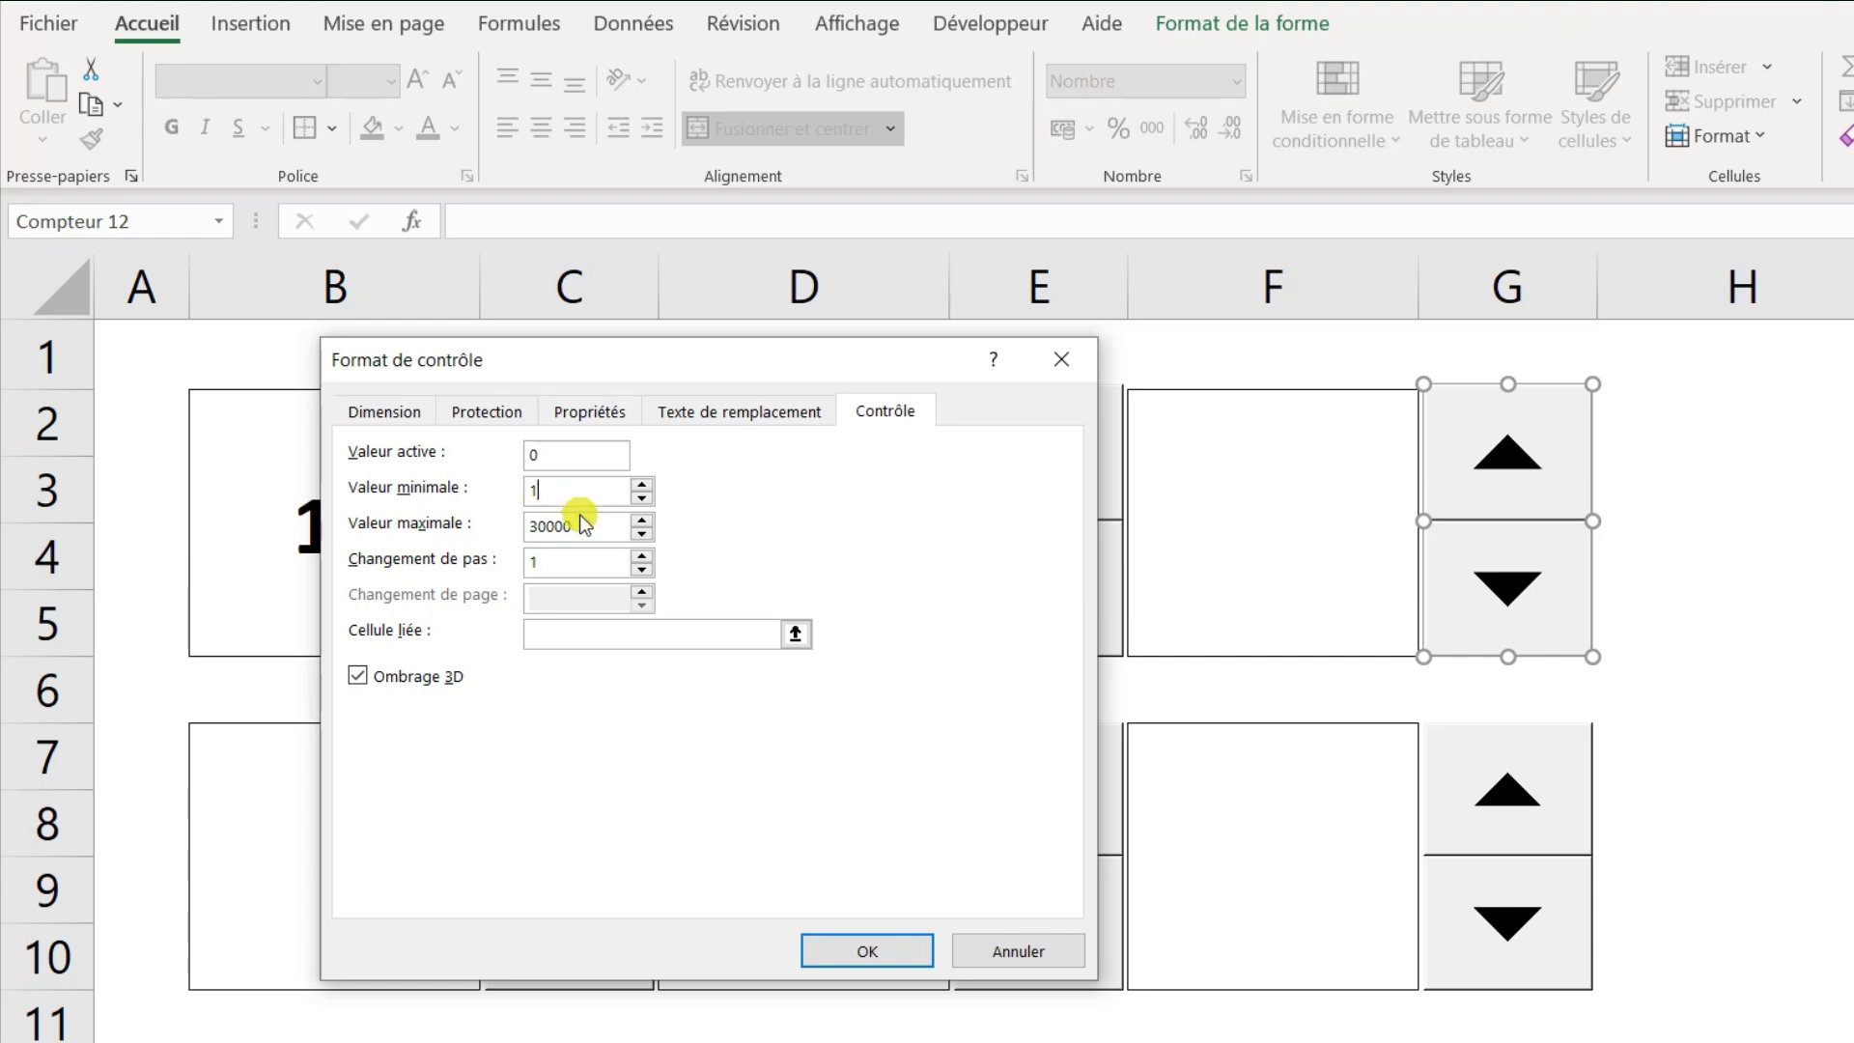
left_click(401, 500)
type("1000")
left_click(589, 526)
type("0")
left_click(537, 633)
type("G2")
left_click(867, 952)
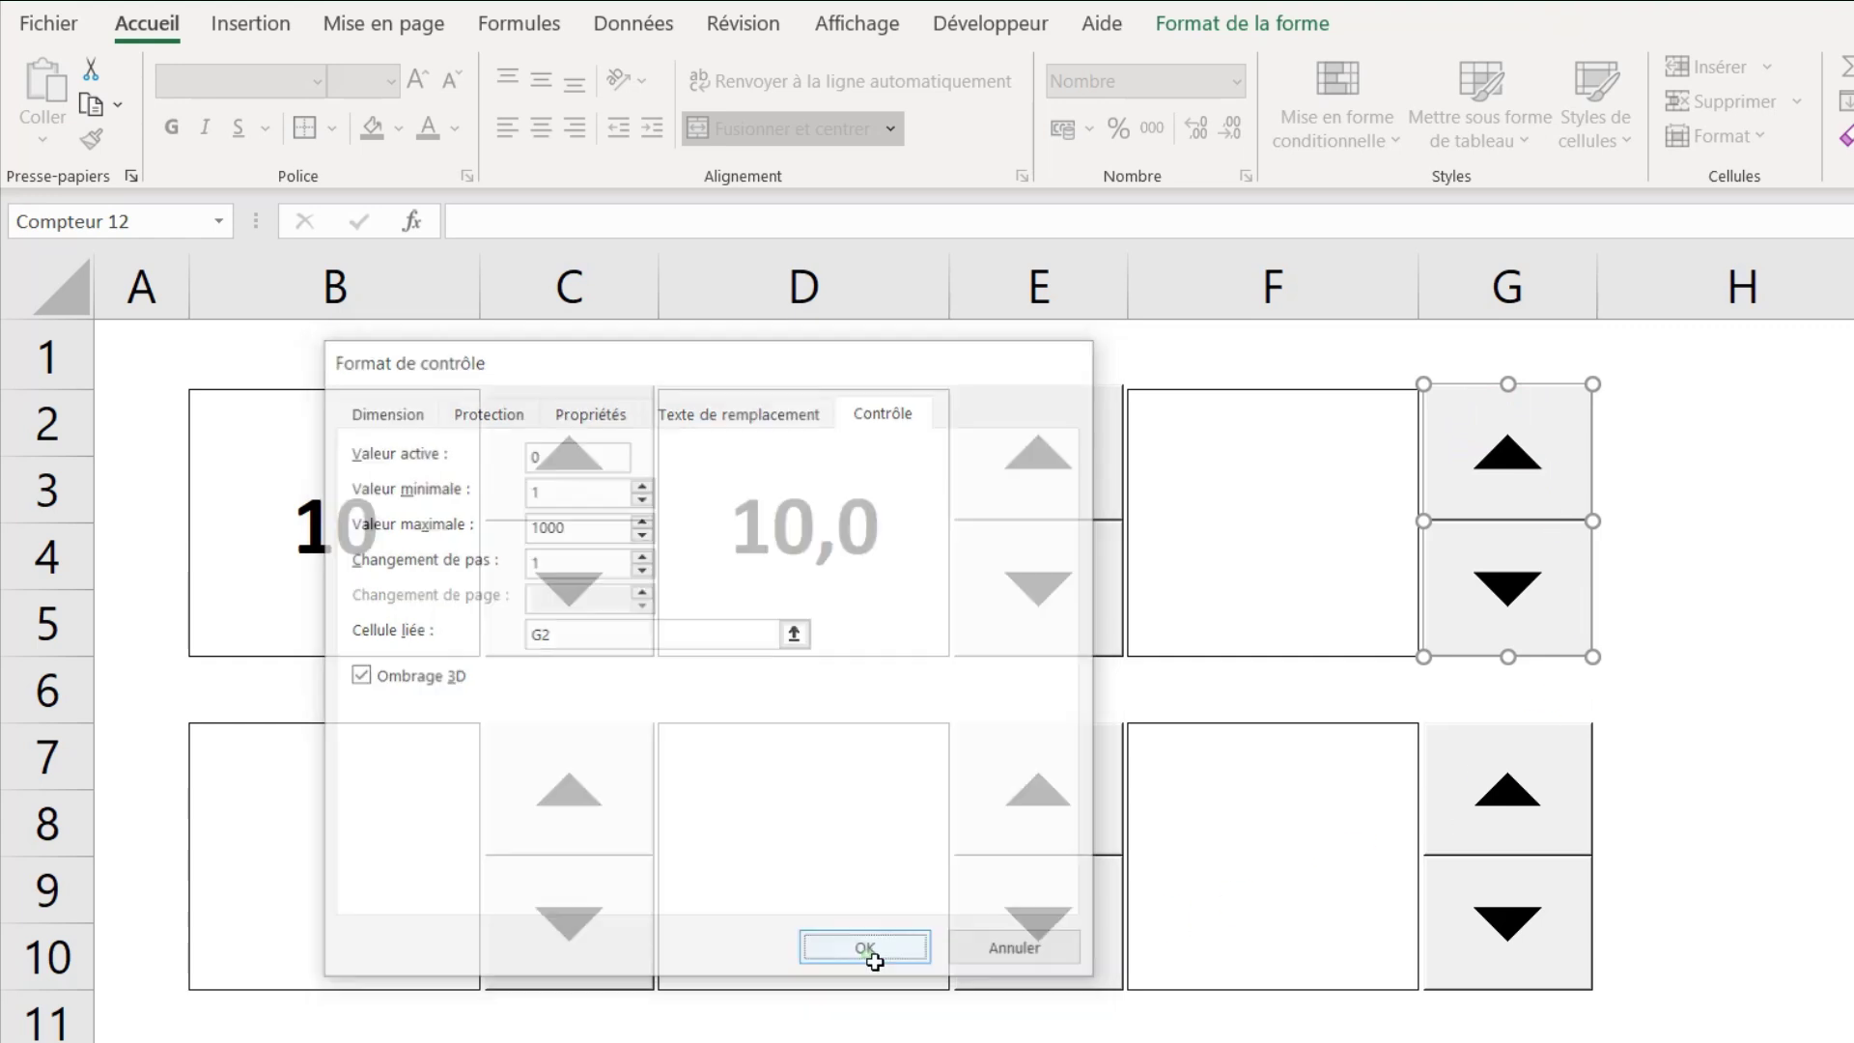
- Enter the formula =G2/100 in merged cell F2
left_click(1315, 529)
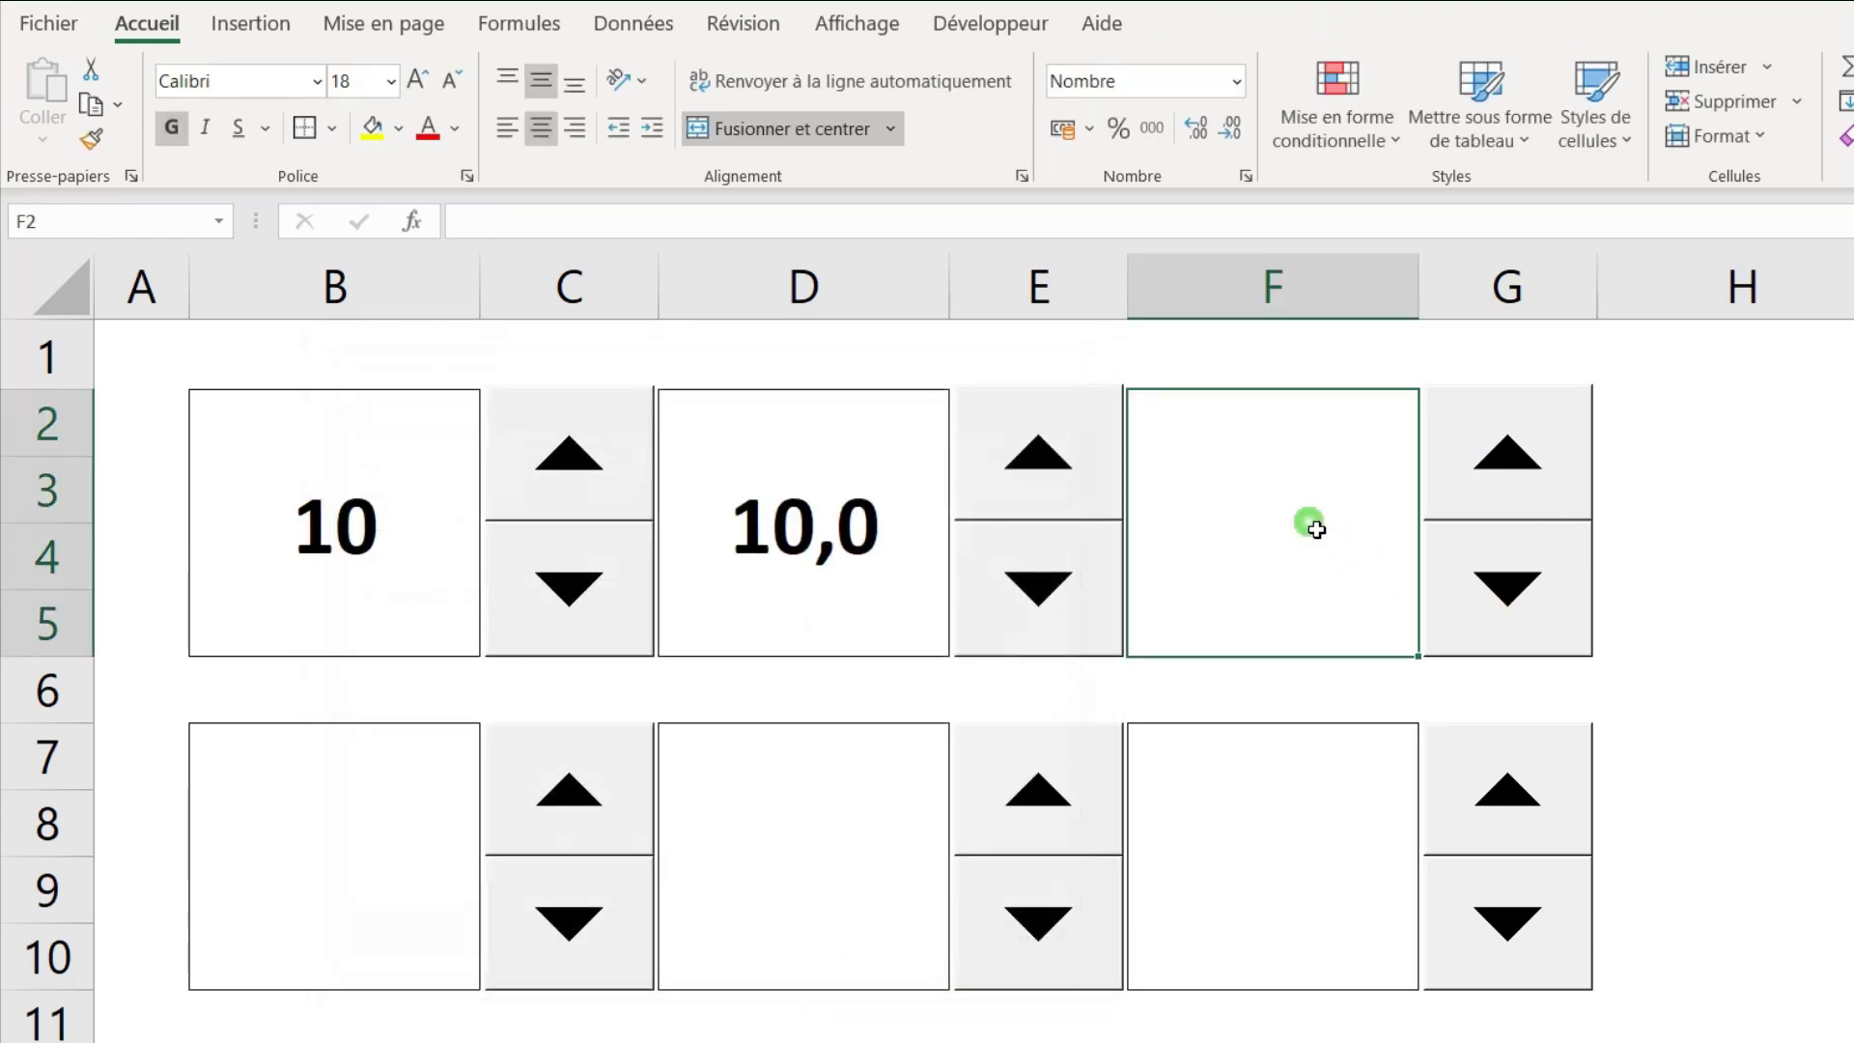
type("=")
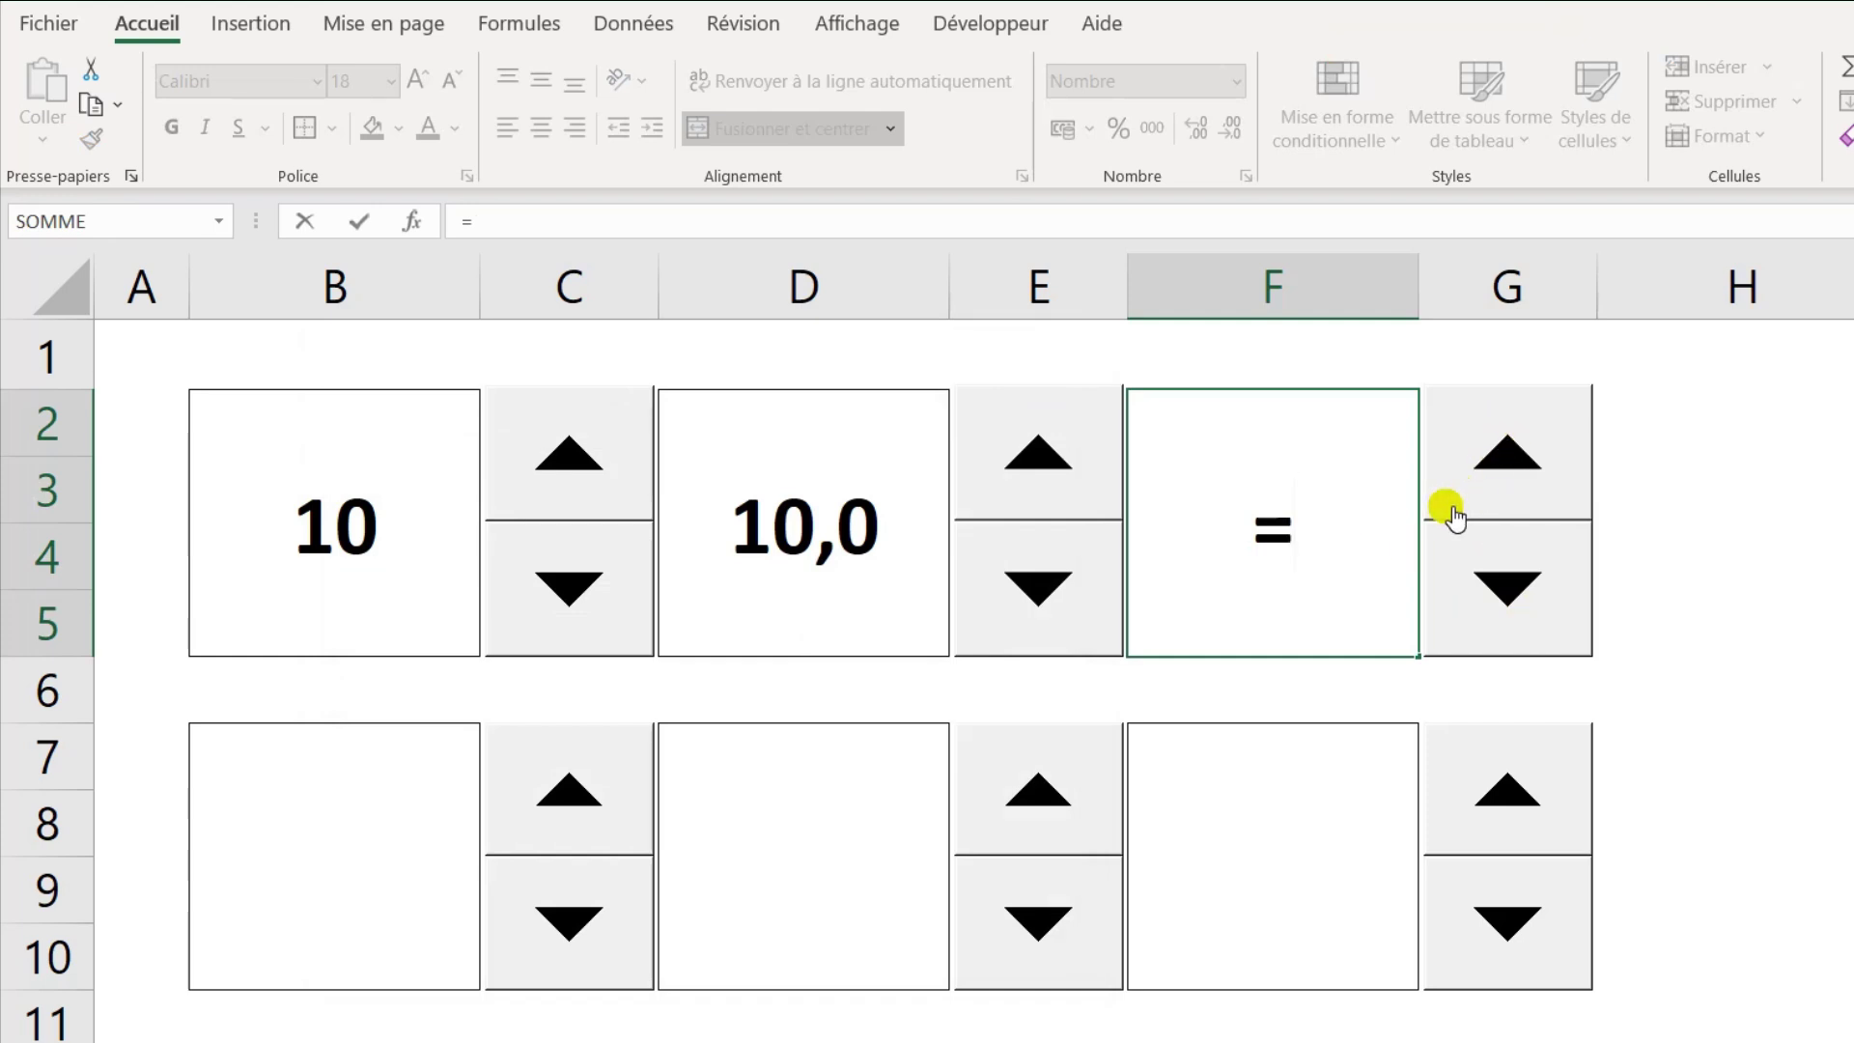
type("G2")
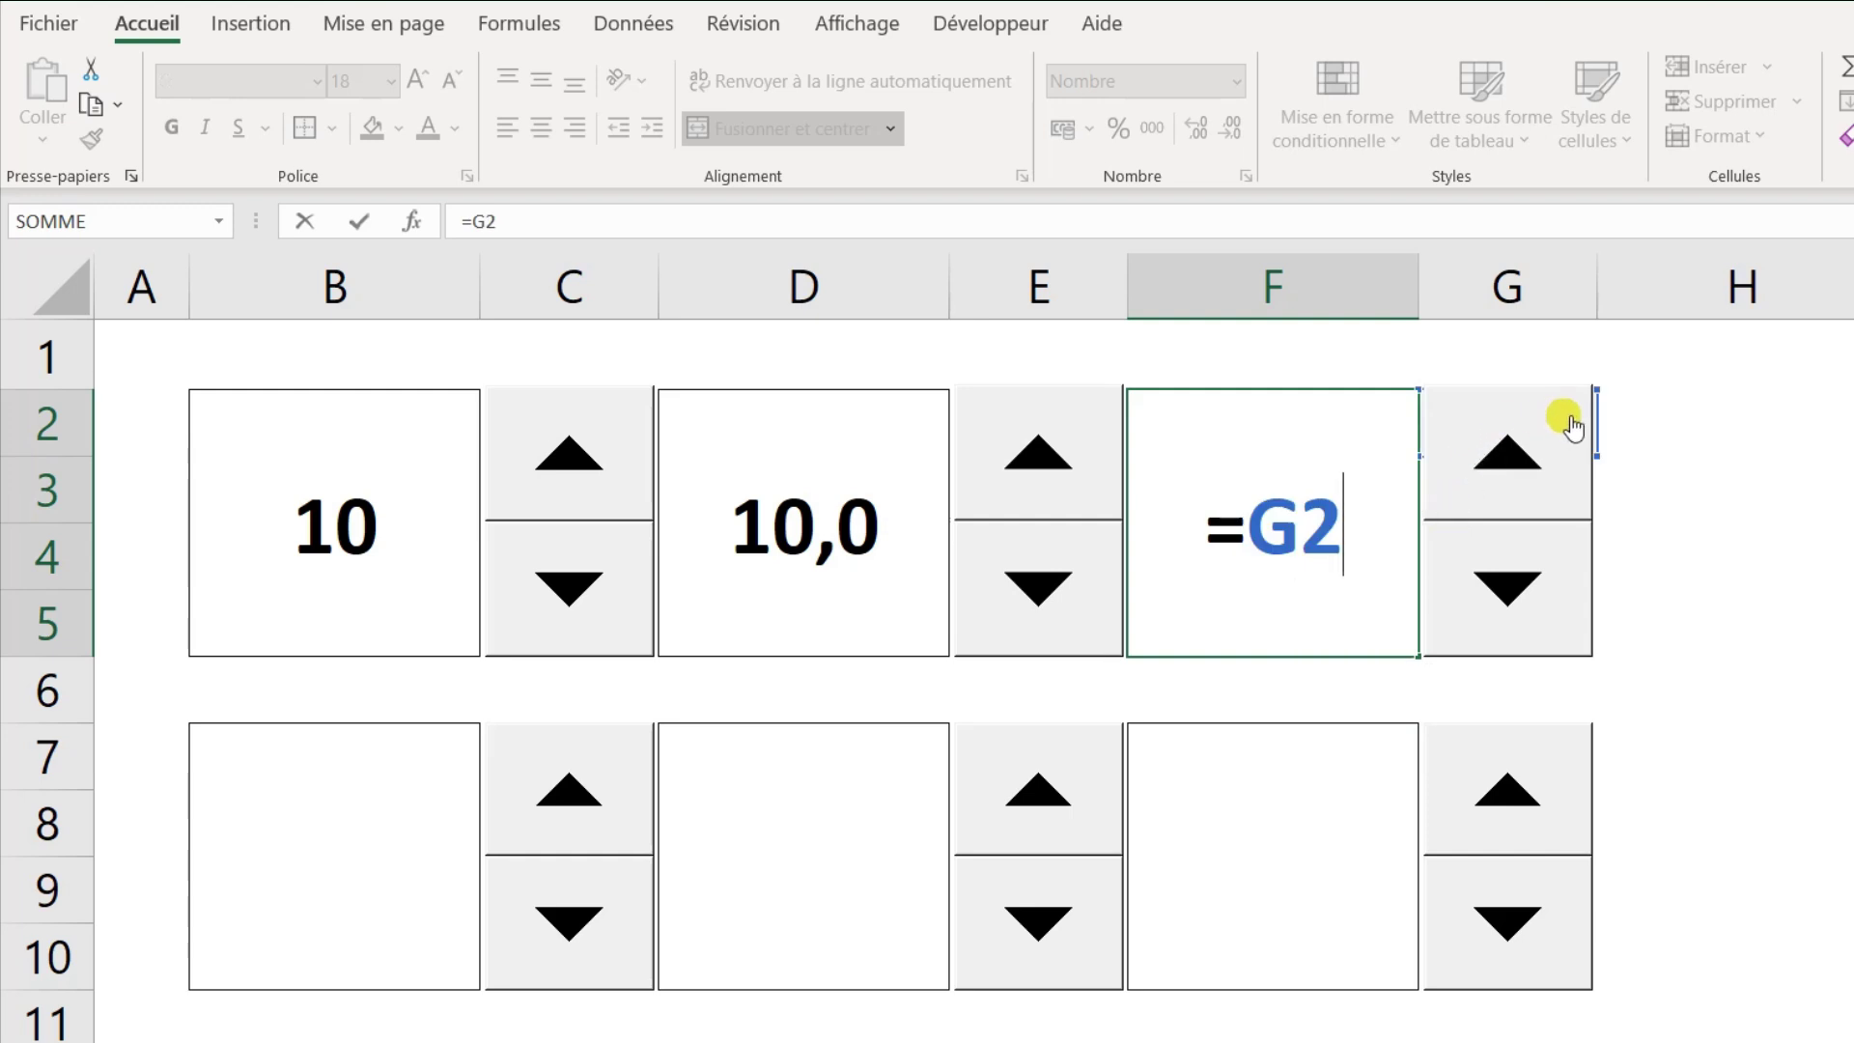
type("/100")
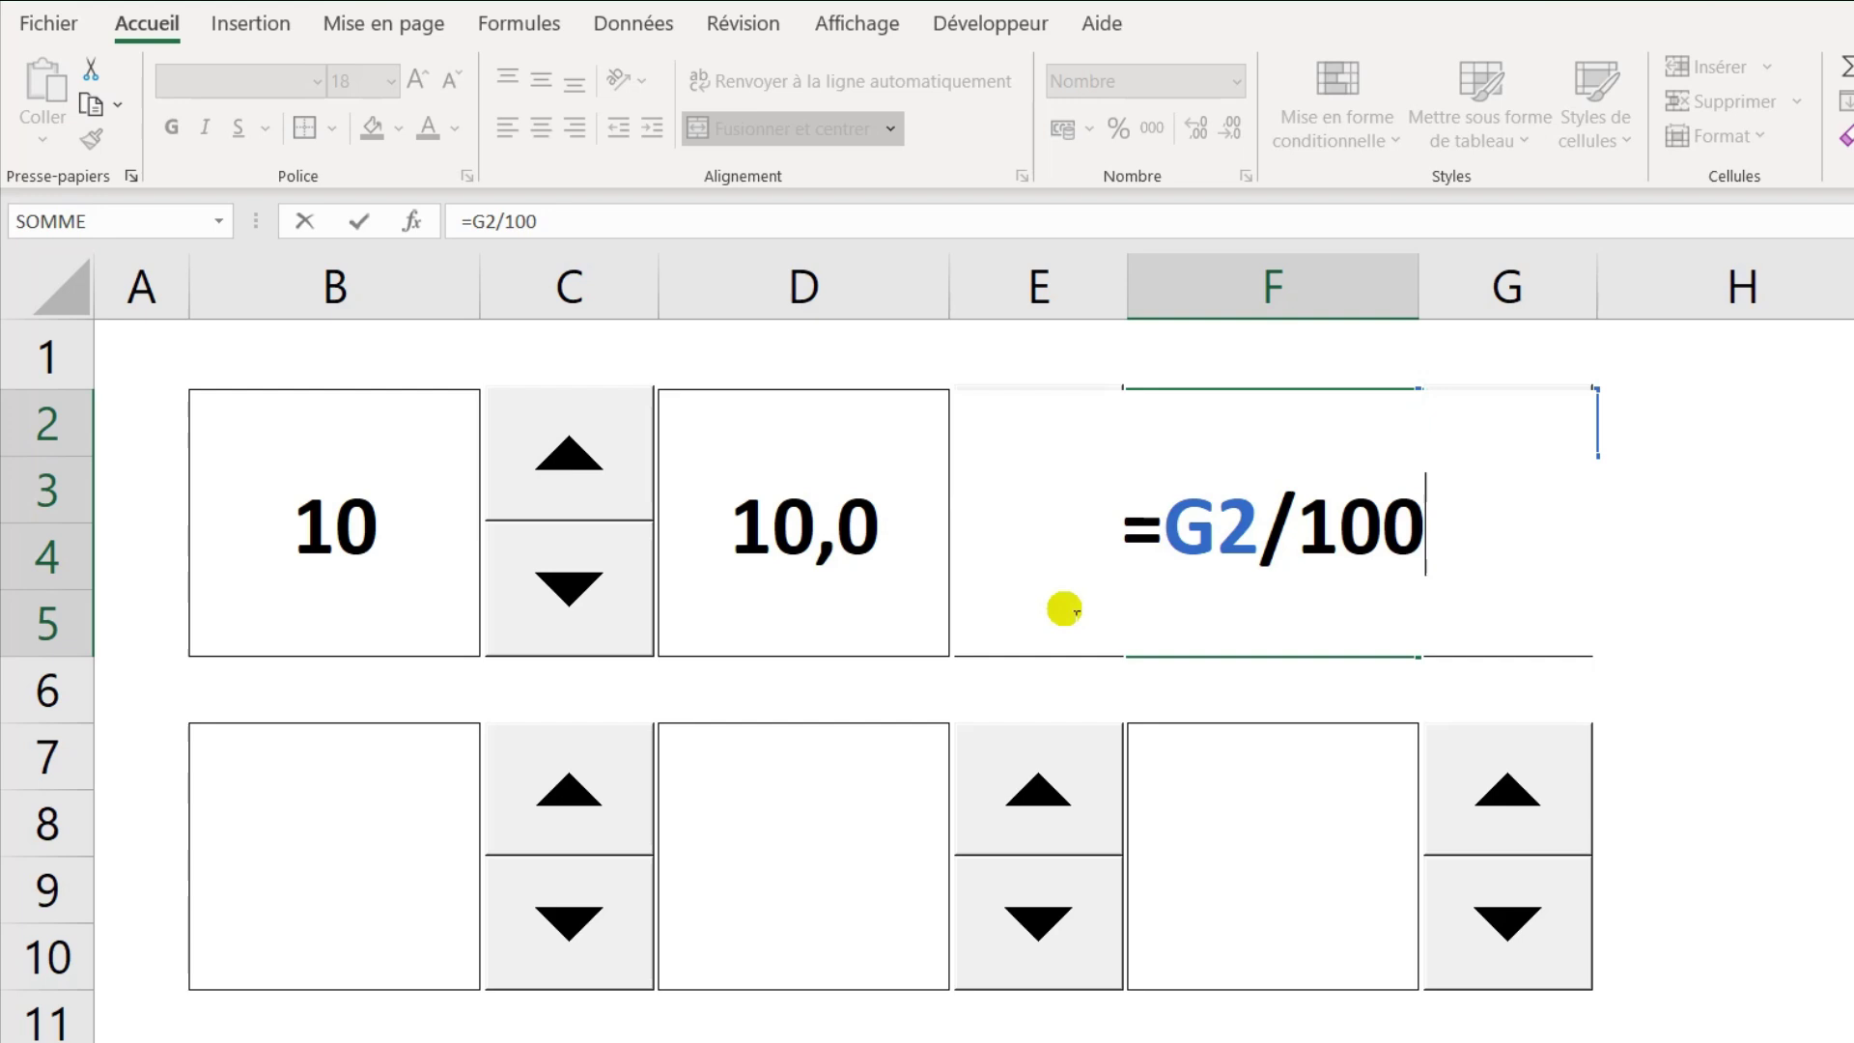
key("Return")
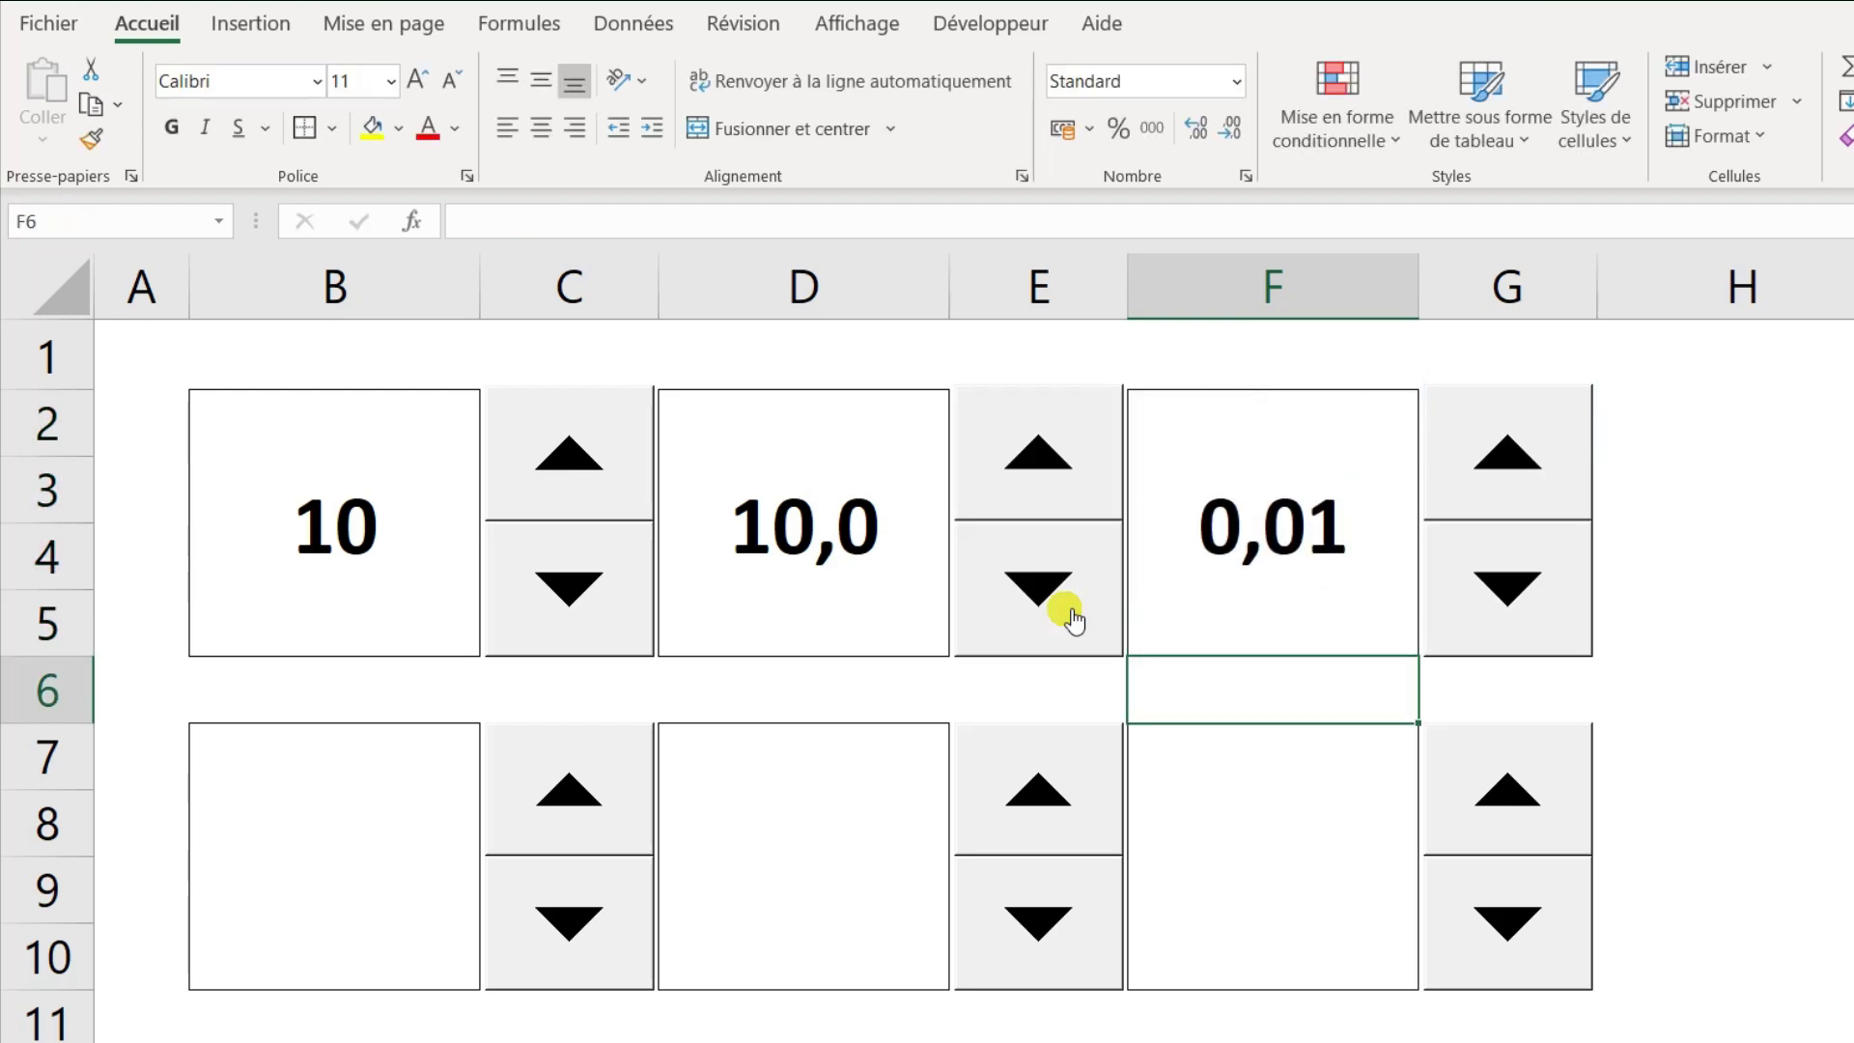
- Set the current value of the spinner beside F2 to 990 in its control settings
left_click(1276, 538)
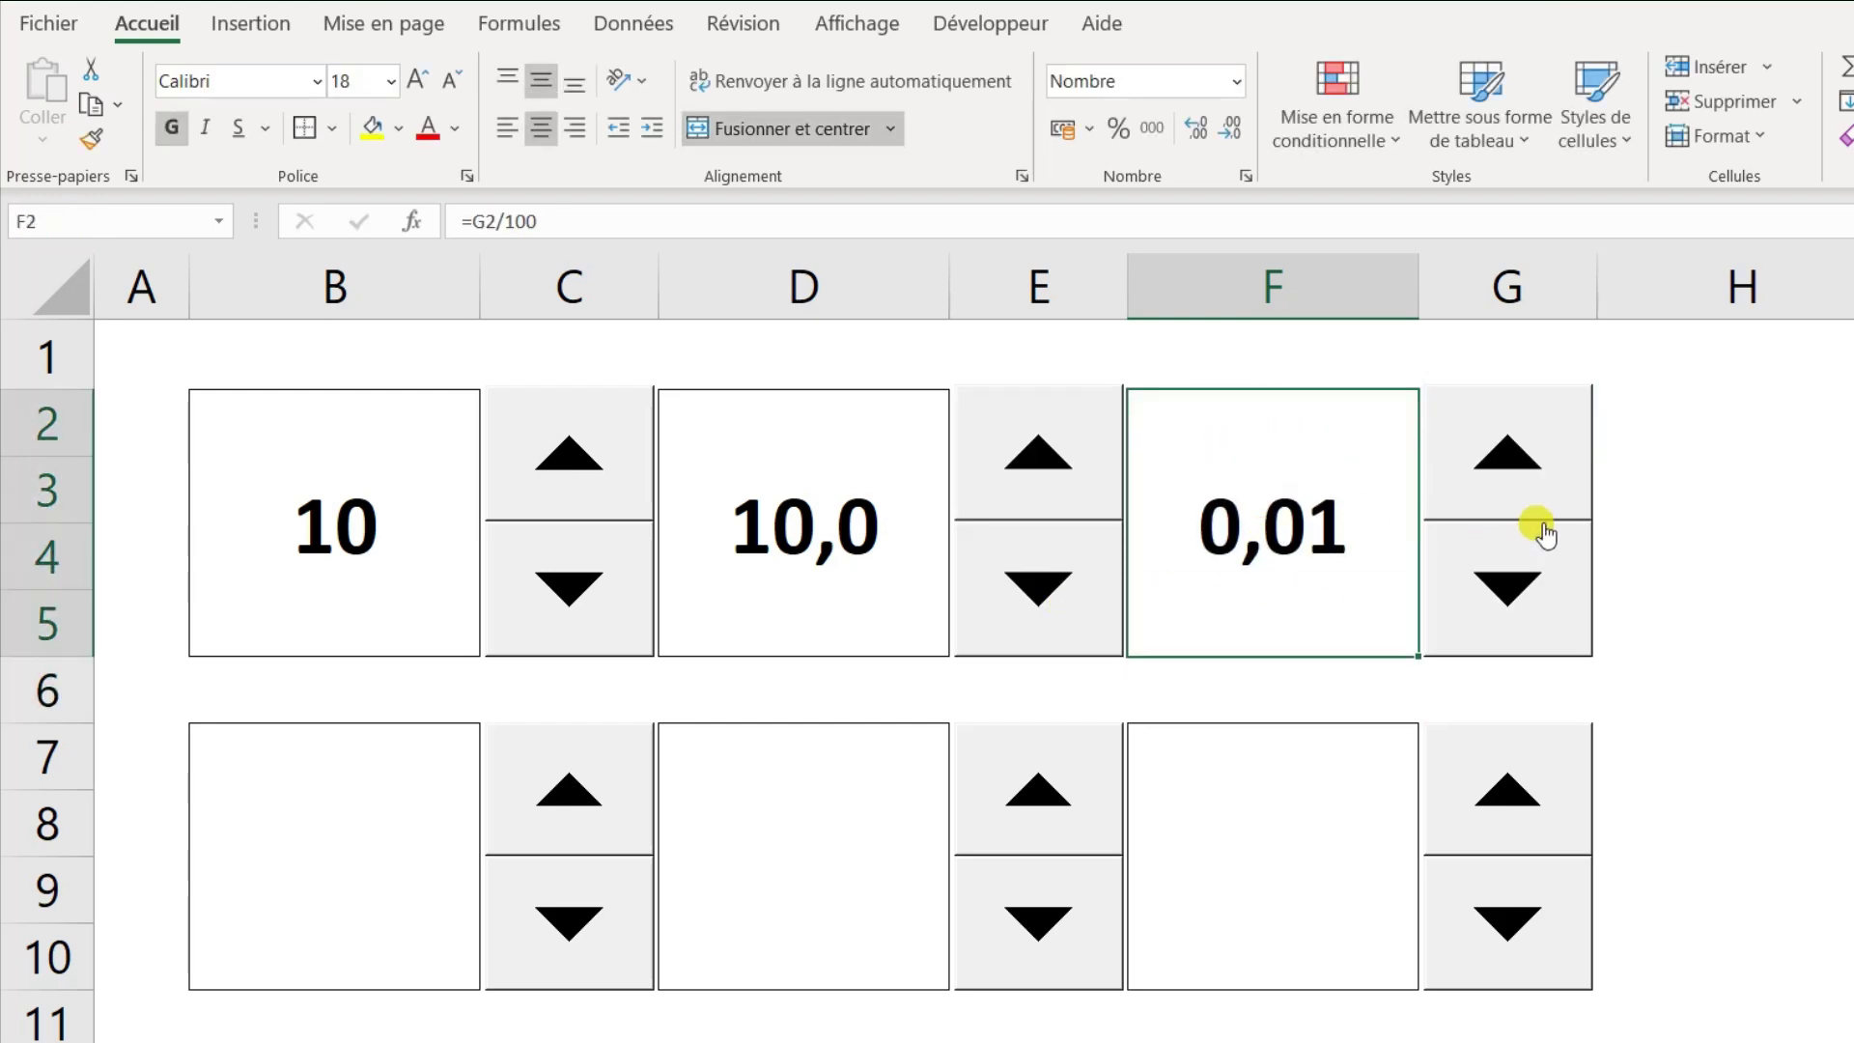
right_click(1523, 488)
left_click(1639, 778)
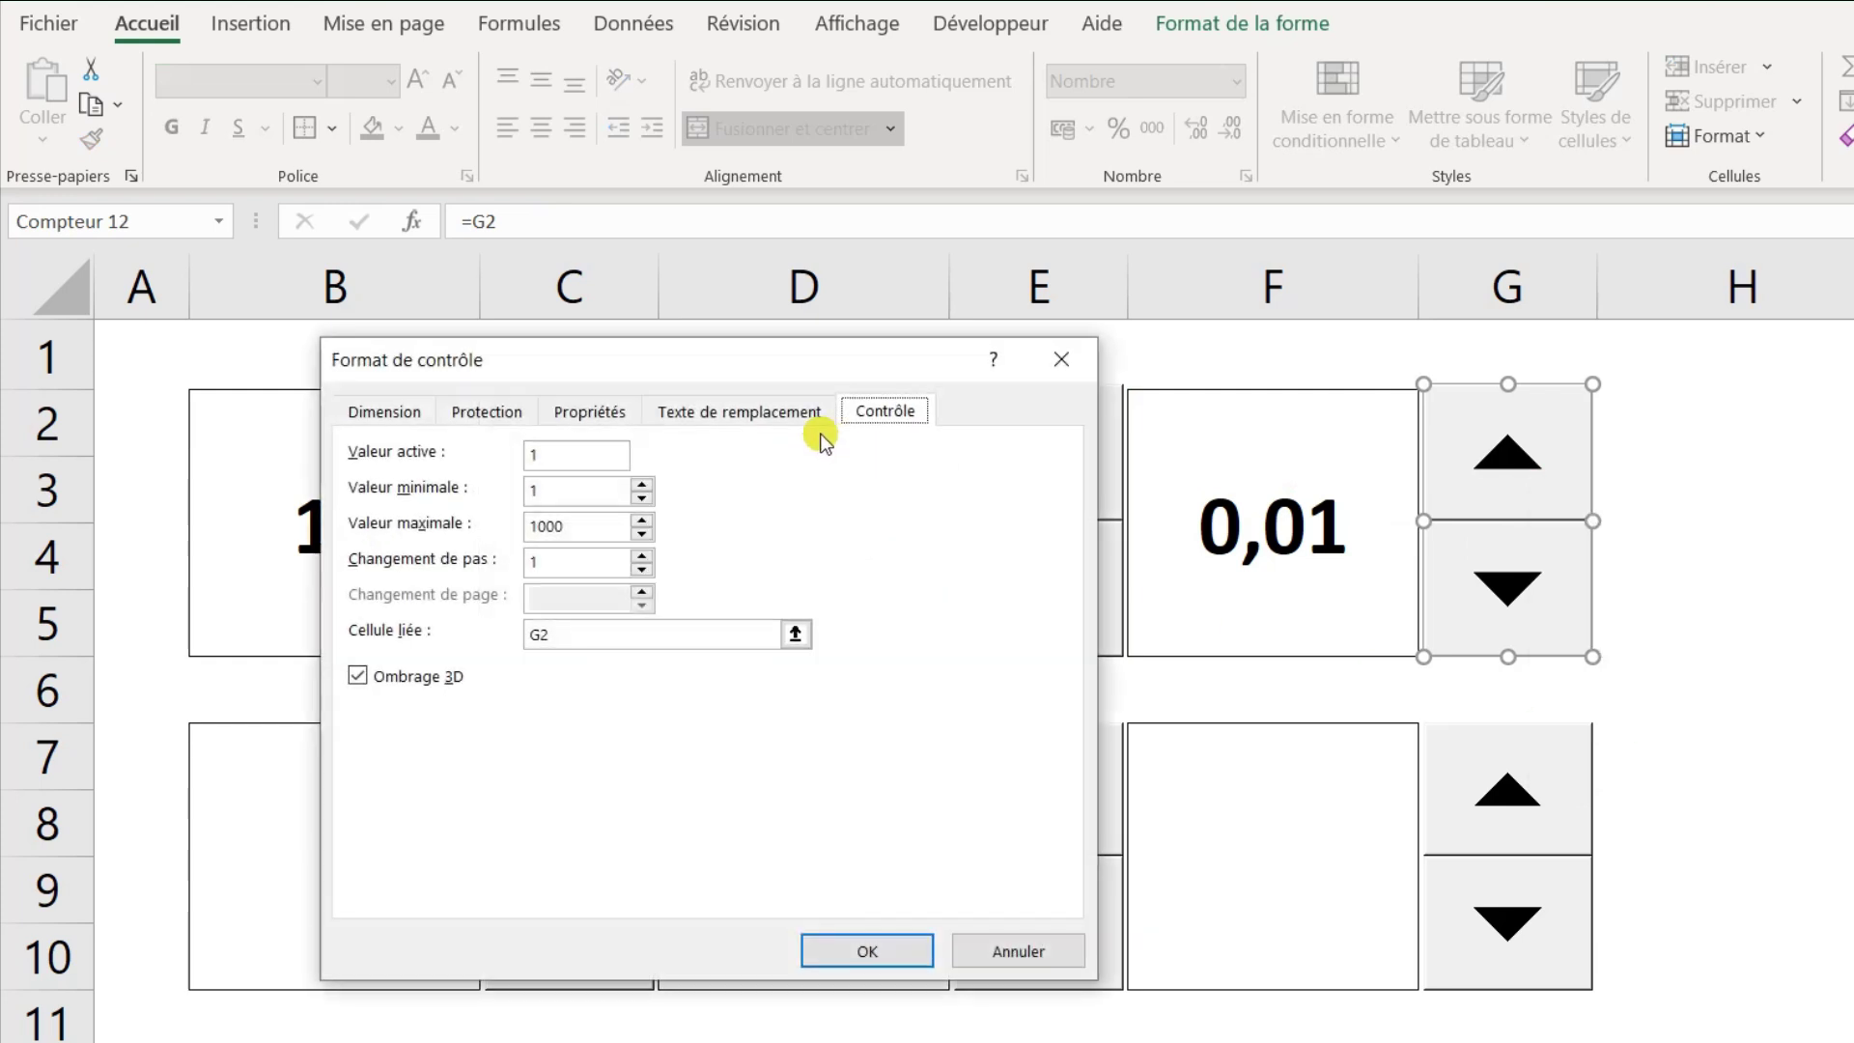
left_click_drag(699, 388, 967, 421)
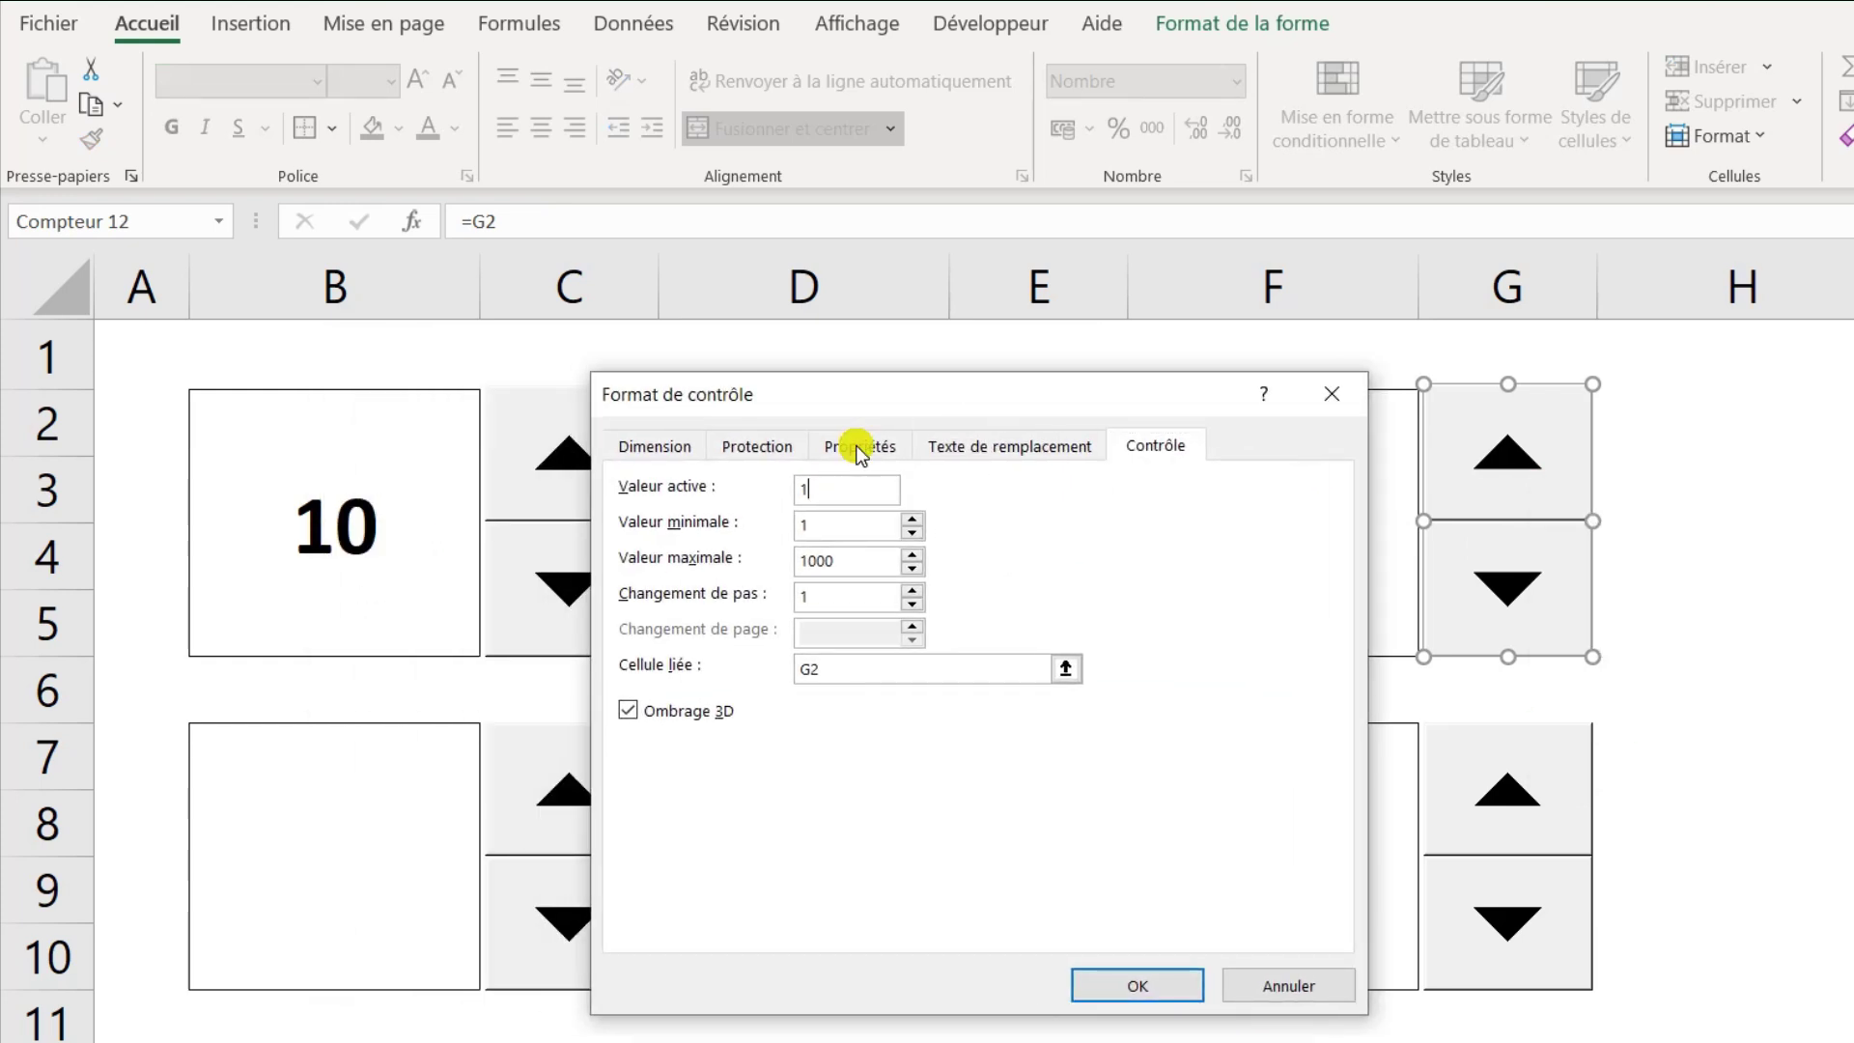
key("BackSpace")
type("9,")
type("90")
left_click(1137, 984)
left_click(1163, 565)
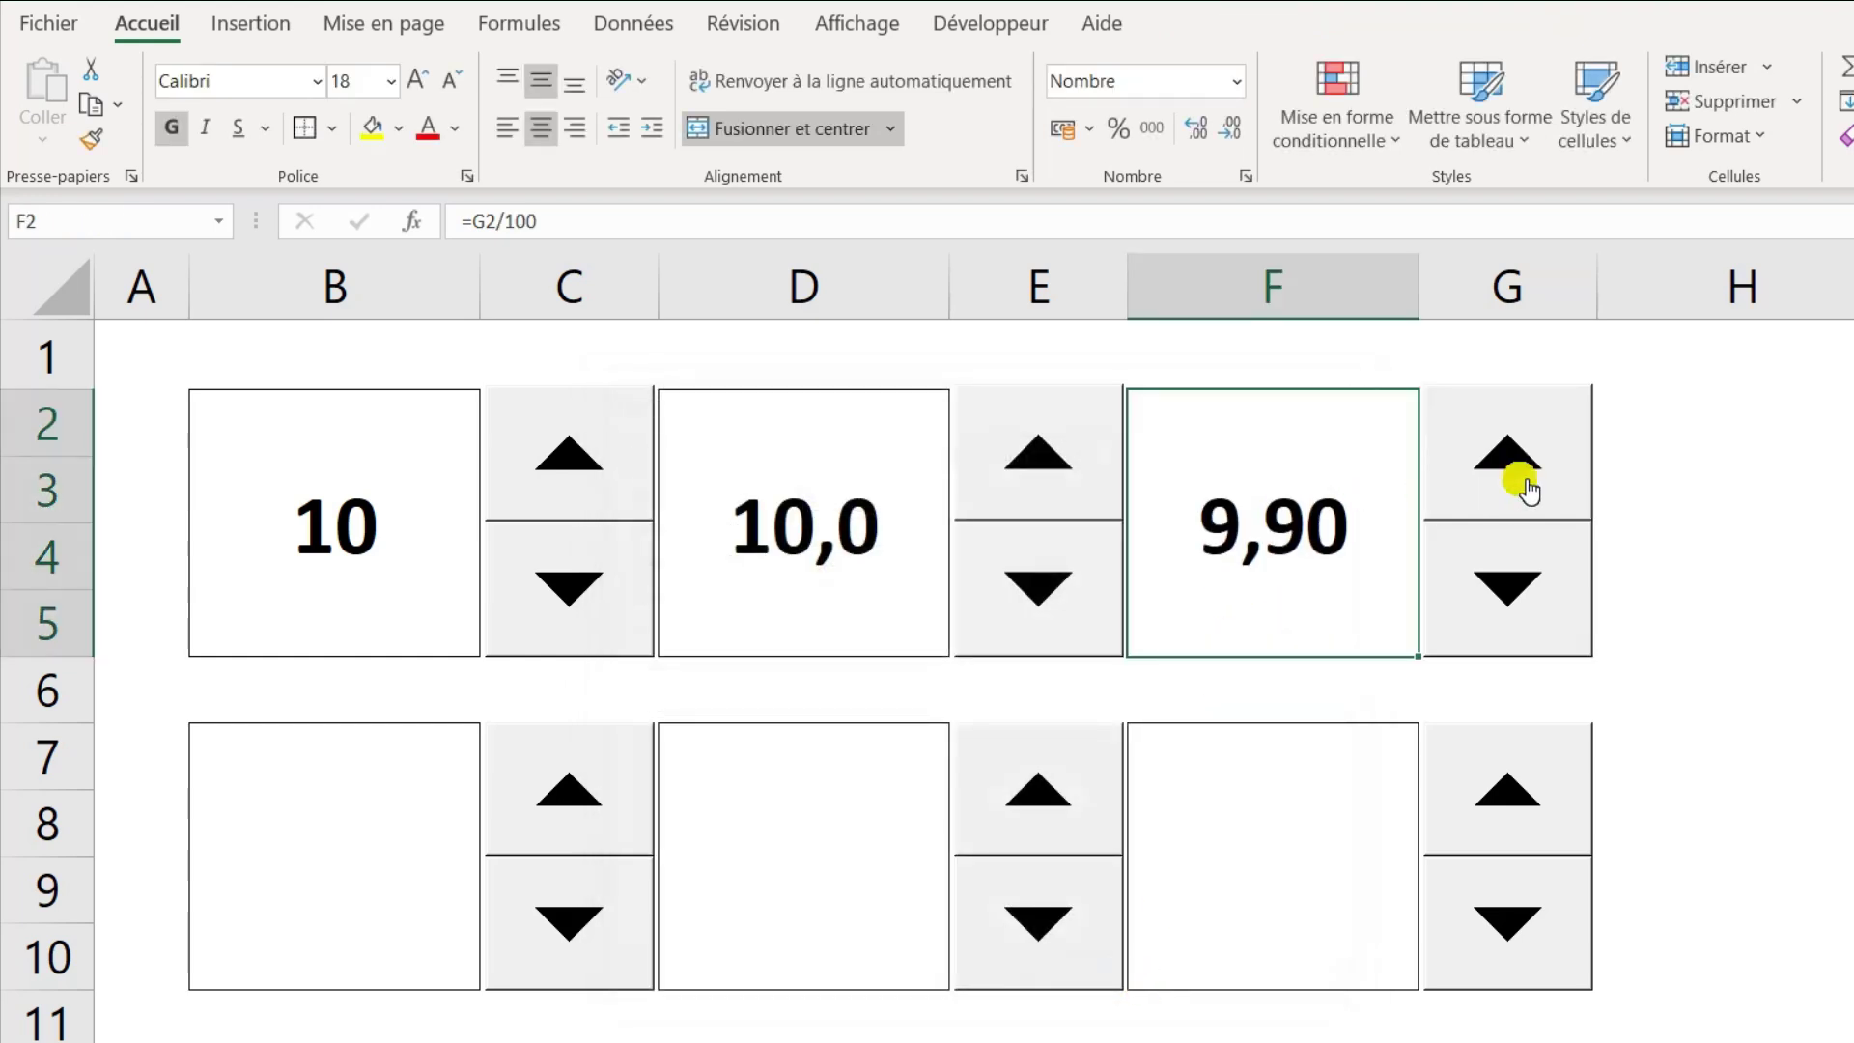
- Increase F2 with its spinner to the upper limit of 10,00
left_click(1526, 488)
left_click(1523, 485)
left_click(1524, 484)
left_click(1523, 485)
left_click(1522, 483)
left_click(1521, 463)
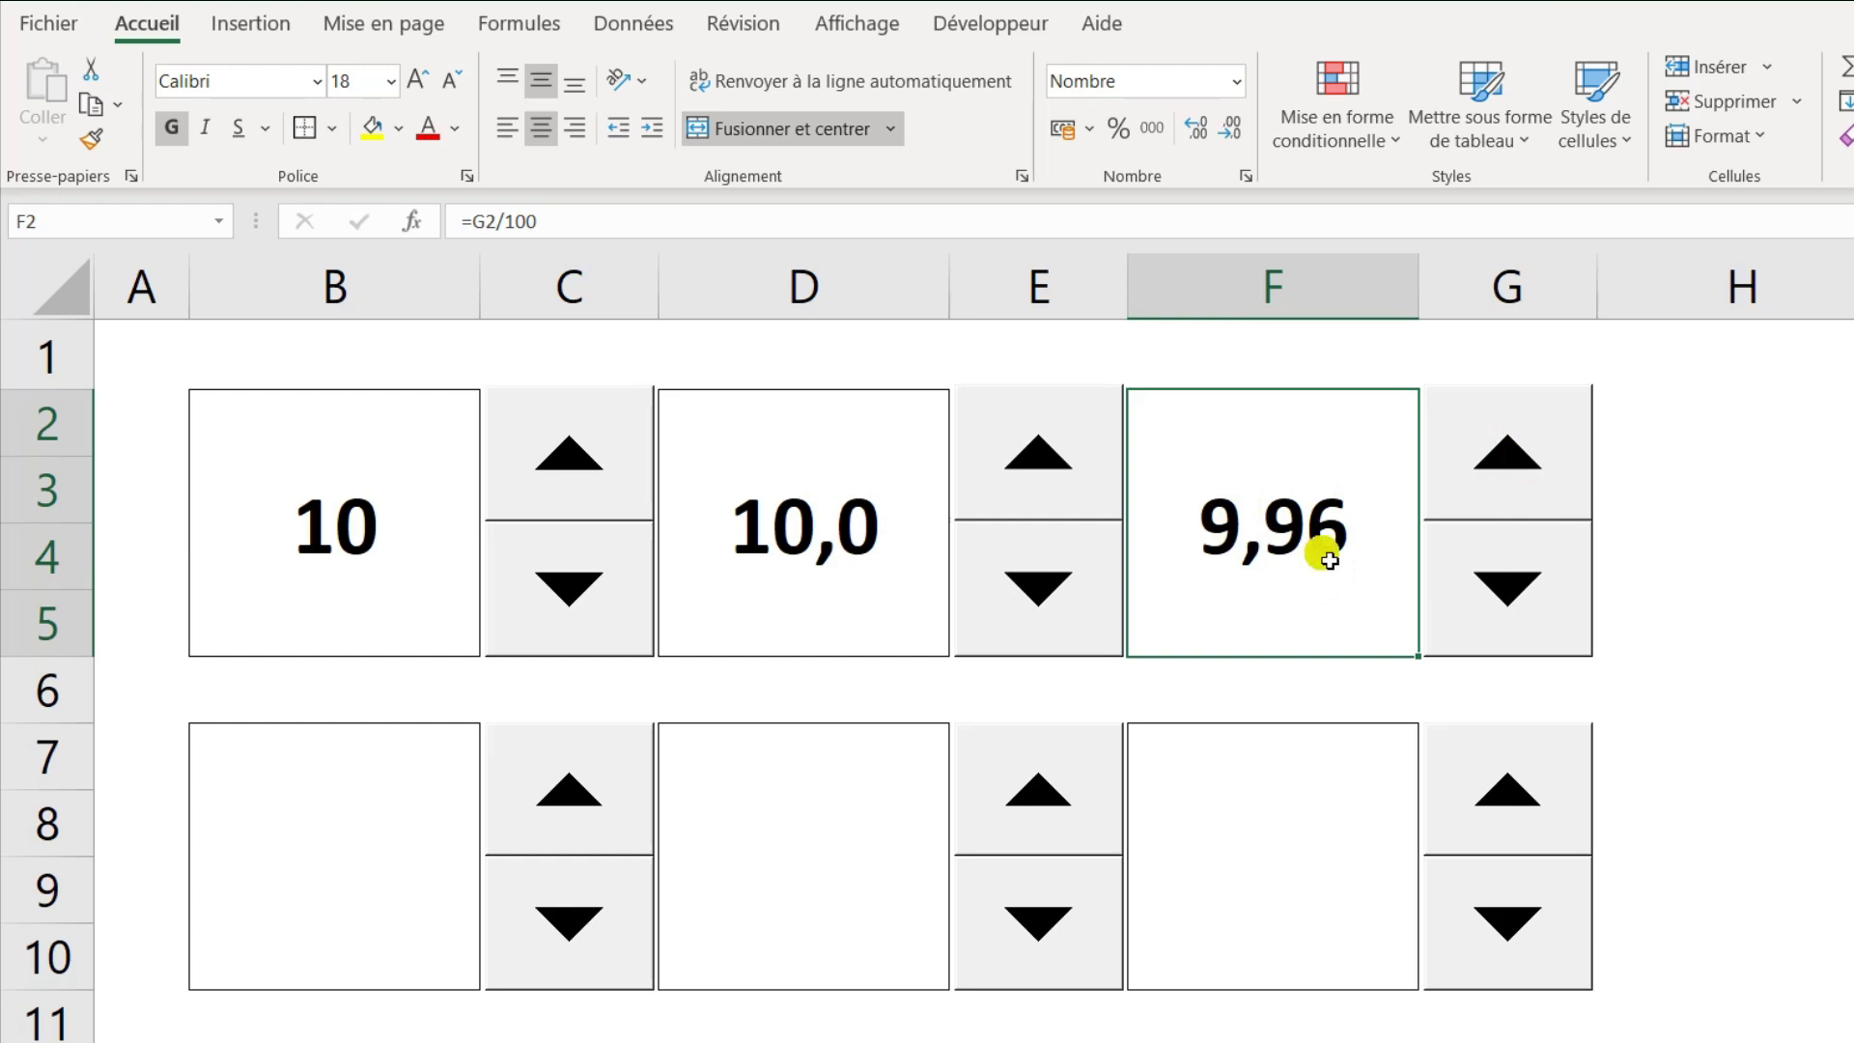
left_click(1519, 493)
left_click(1517, 495)
left_click(1518, 496)
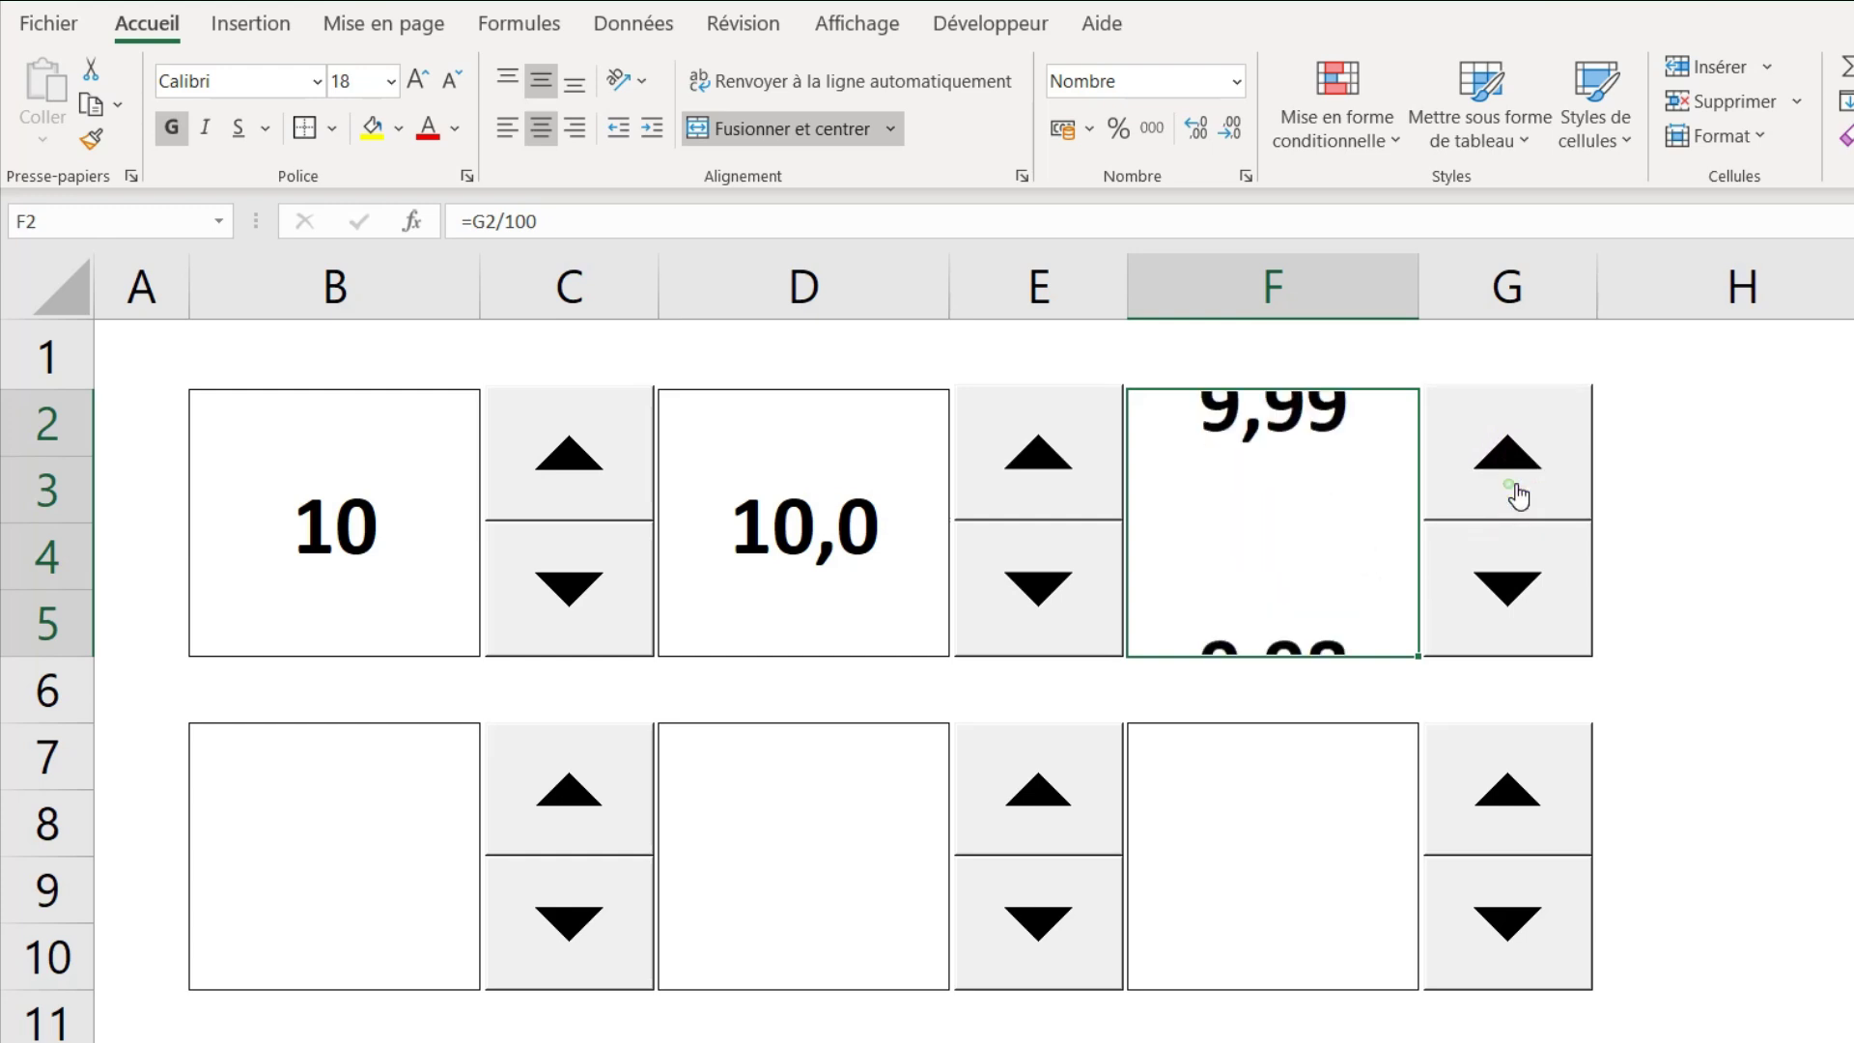
left_click(1518, 494)
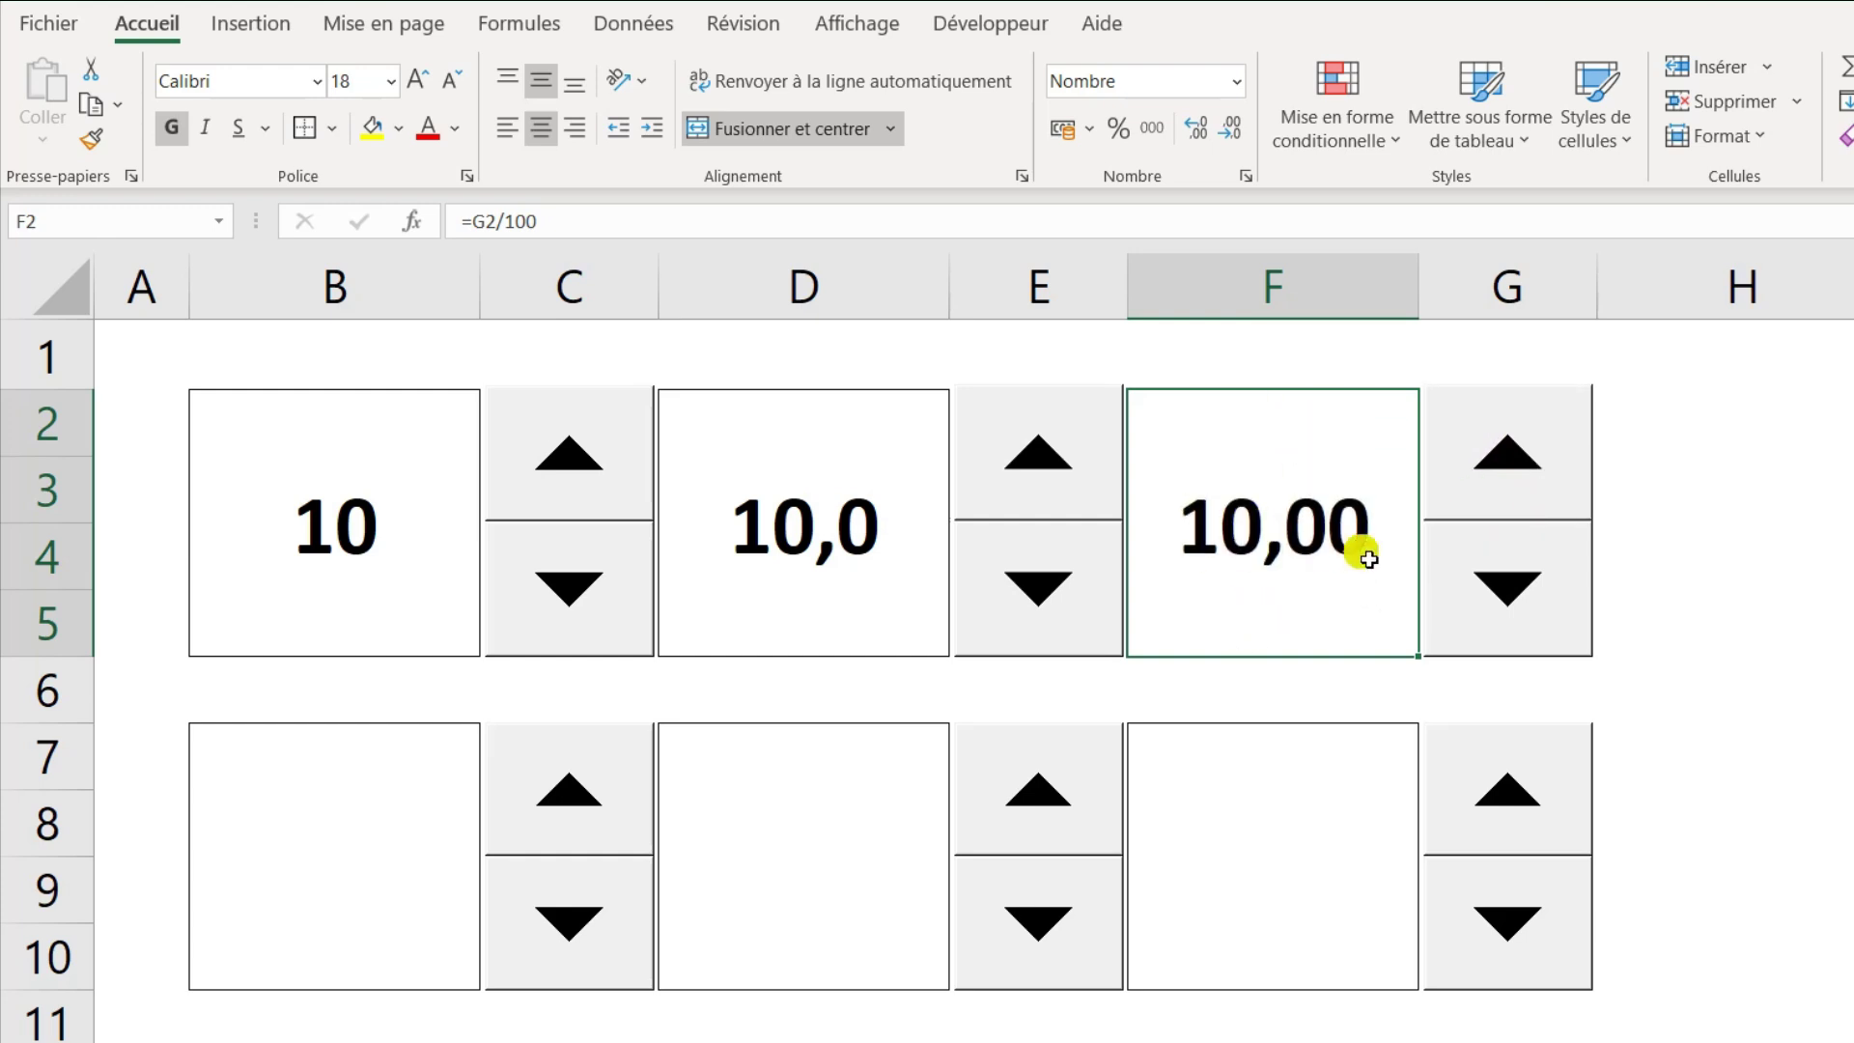
- Set the spinner beside B7 to a maximum of 100, an incremental change of 5 and a current value of 5
left_click(425, 915)
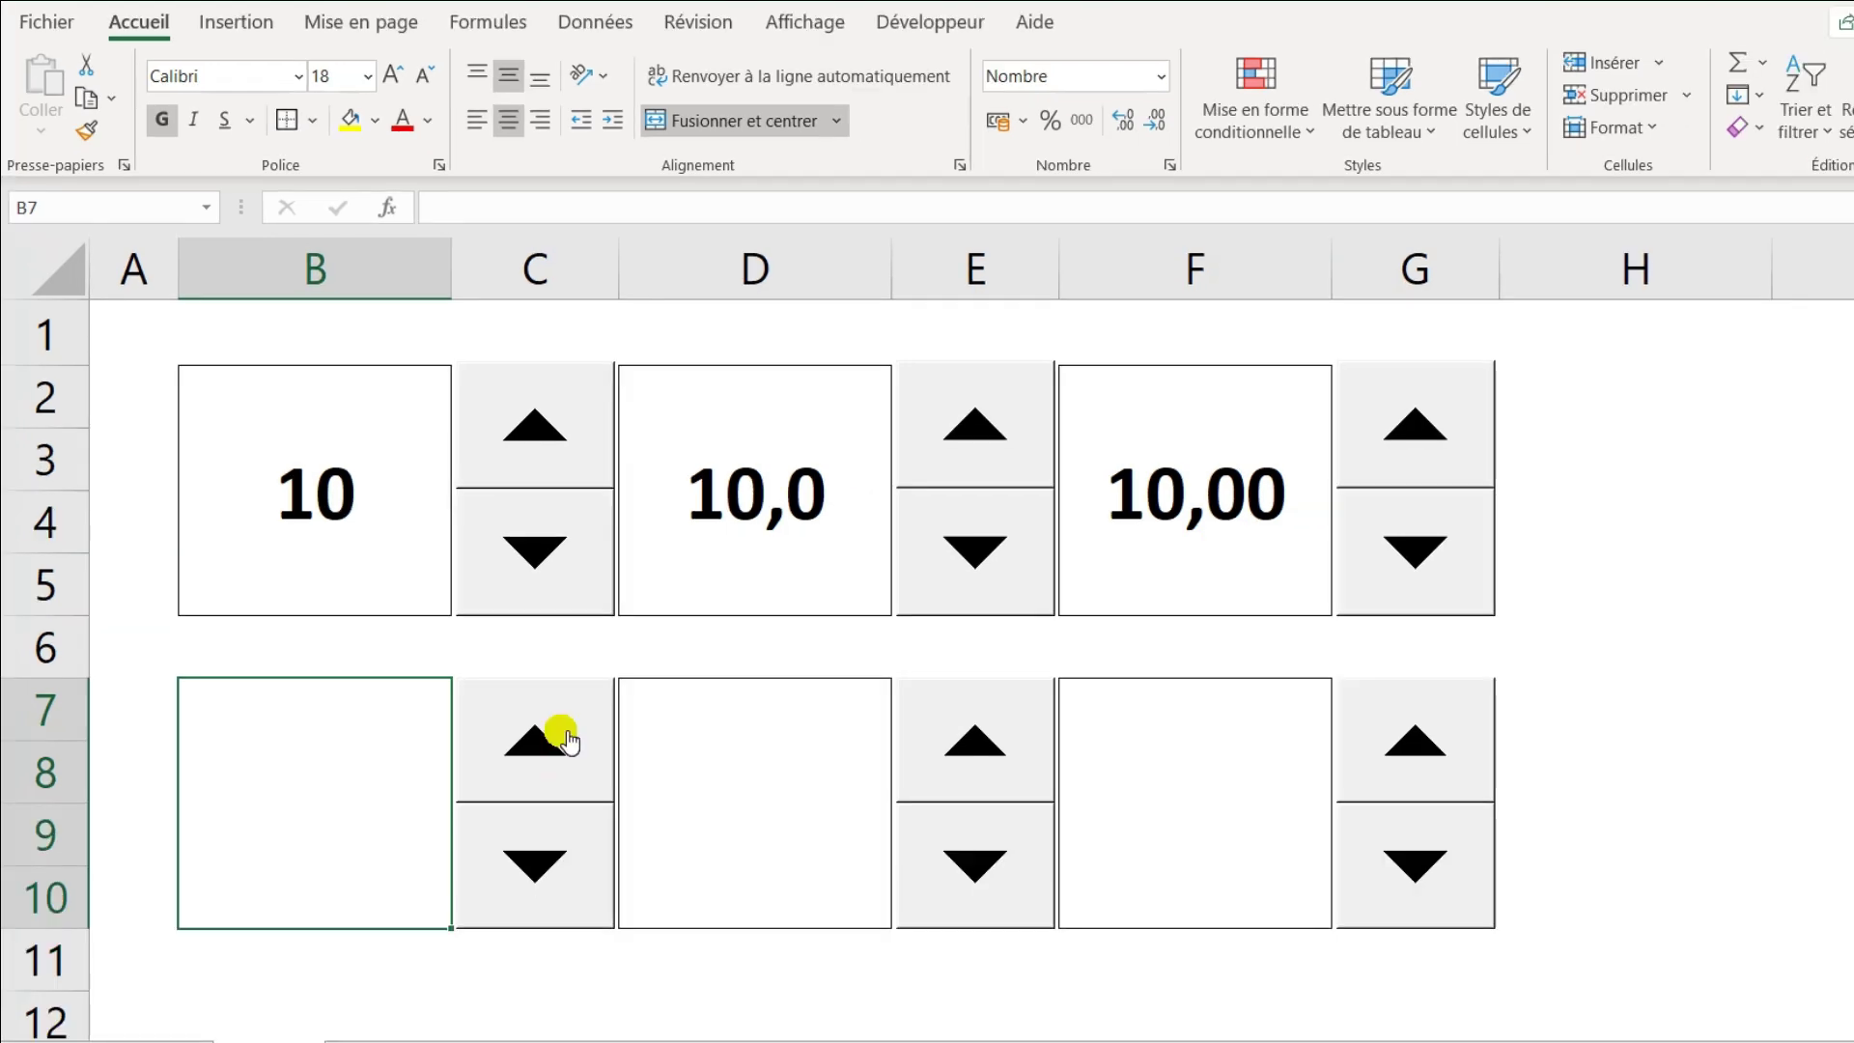
right_click(600, 776)
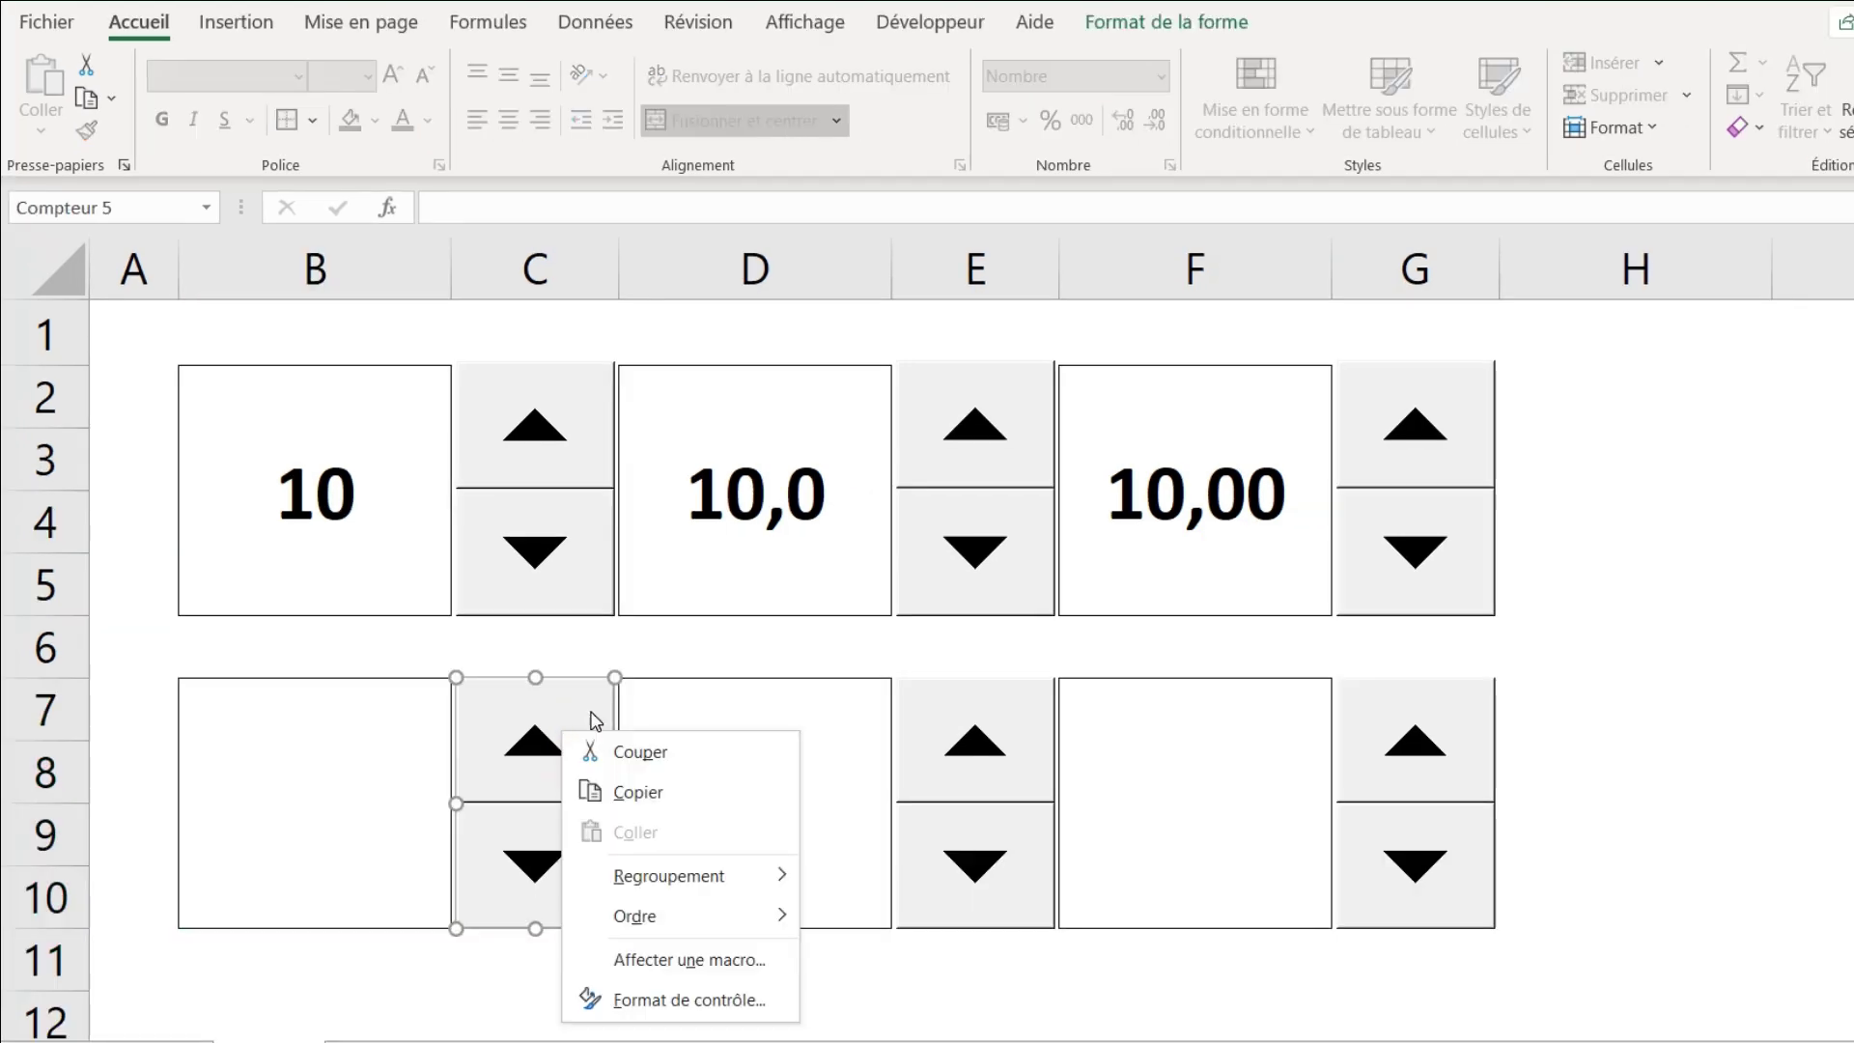
left_click(690, 1004)
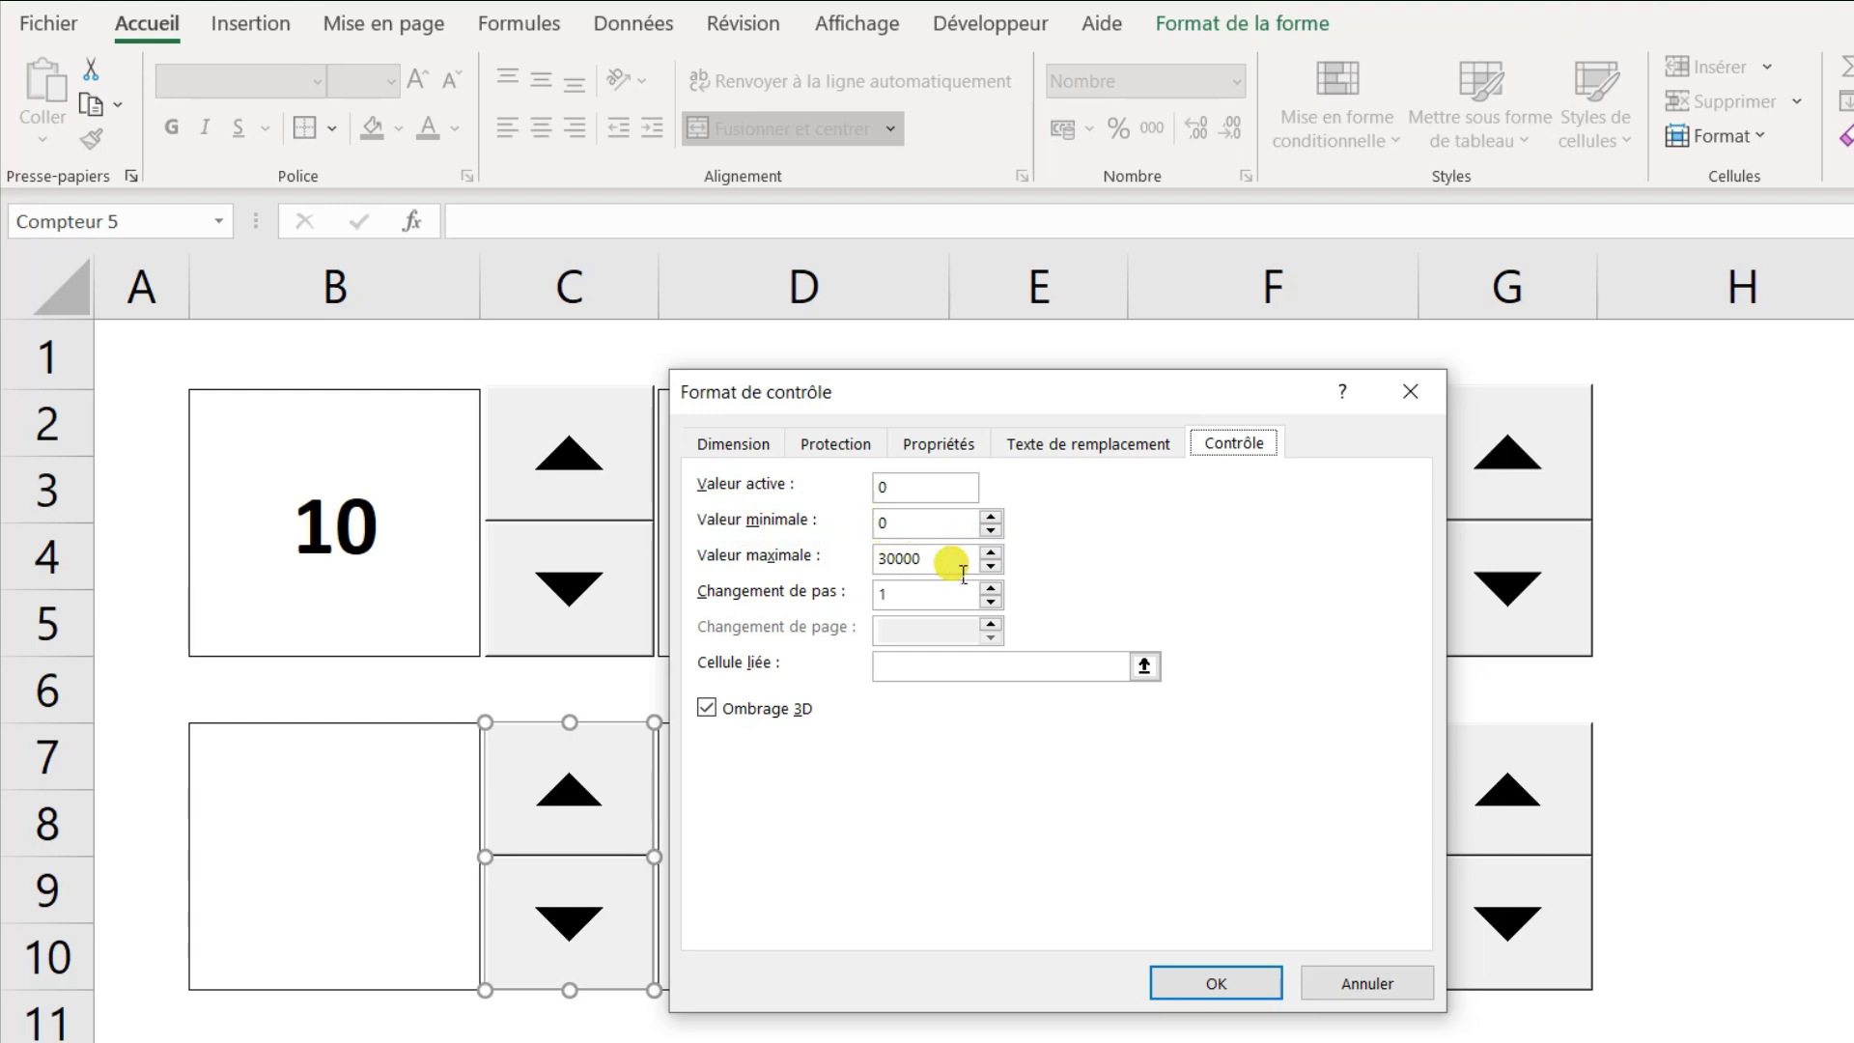
left_click_drag(964, 573, 814, 558)
type("100")
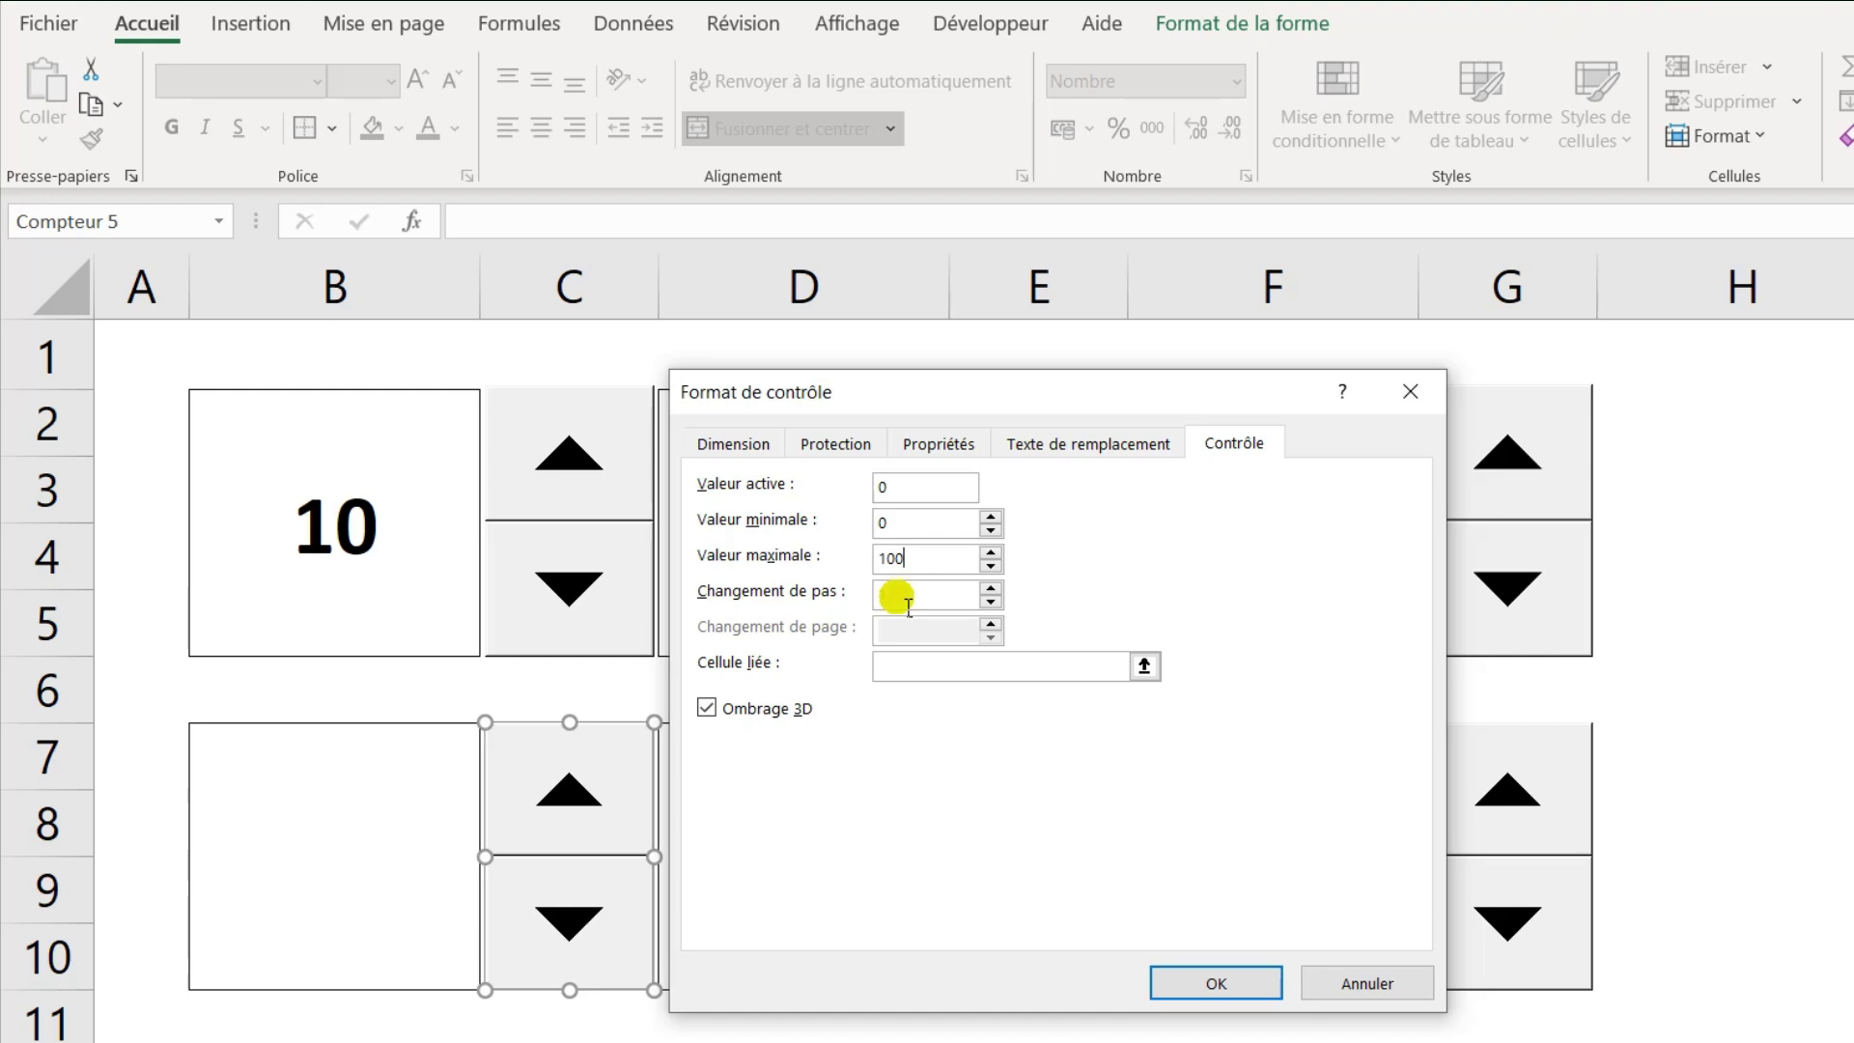
key("Tab")
left_click_drag(900, 497, 879, 502)
type("5")
key("BackSpace")
type("5")
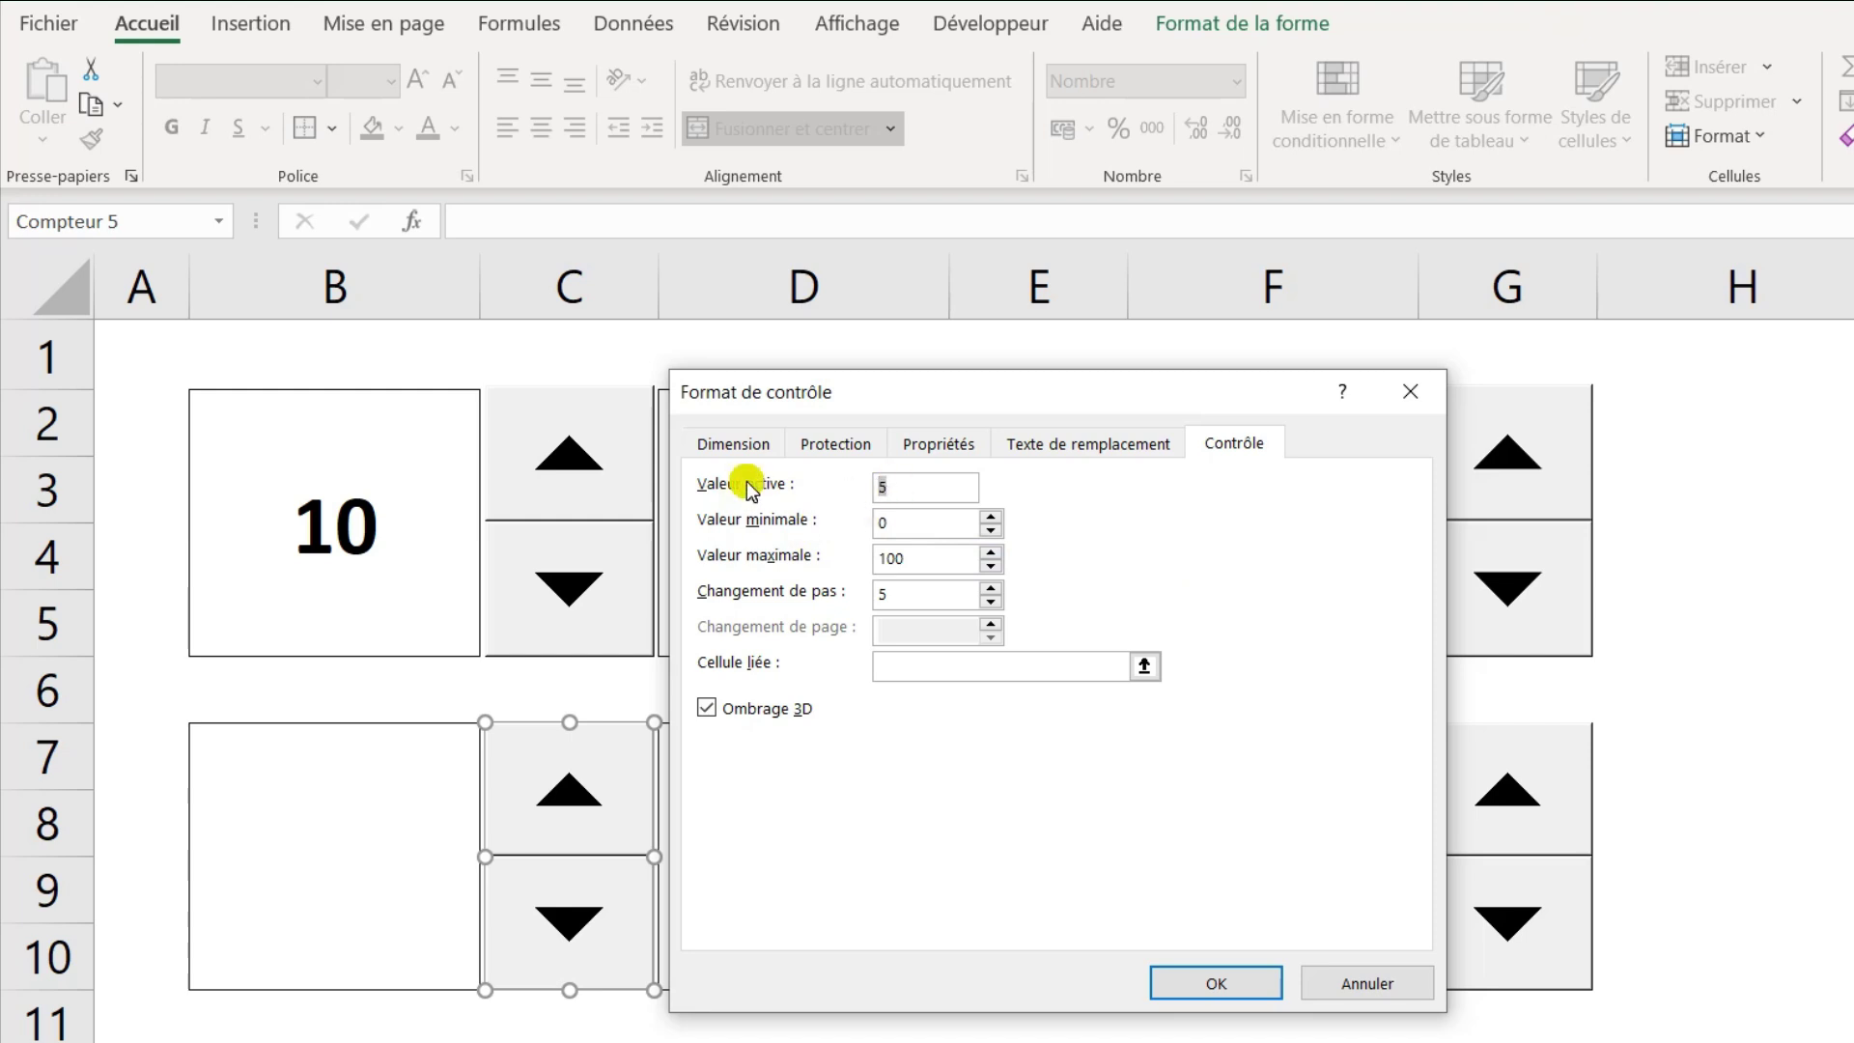
- Re-enter 5 as the current value and link the spinner beside B7 to cell C7
type("3")
key("BackSpace")
type("5")
left_click(925, 666)
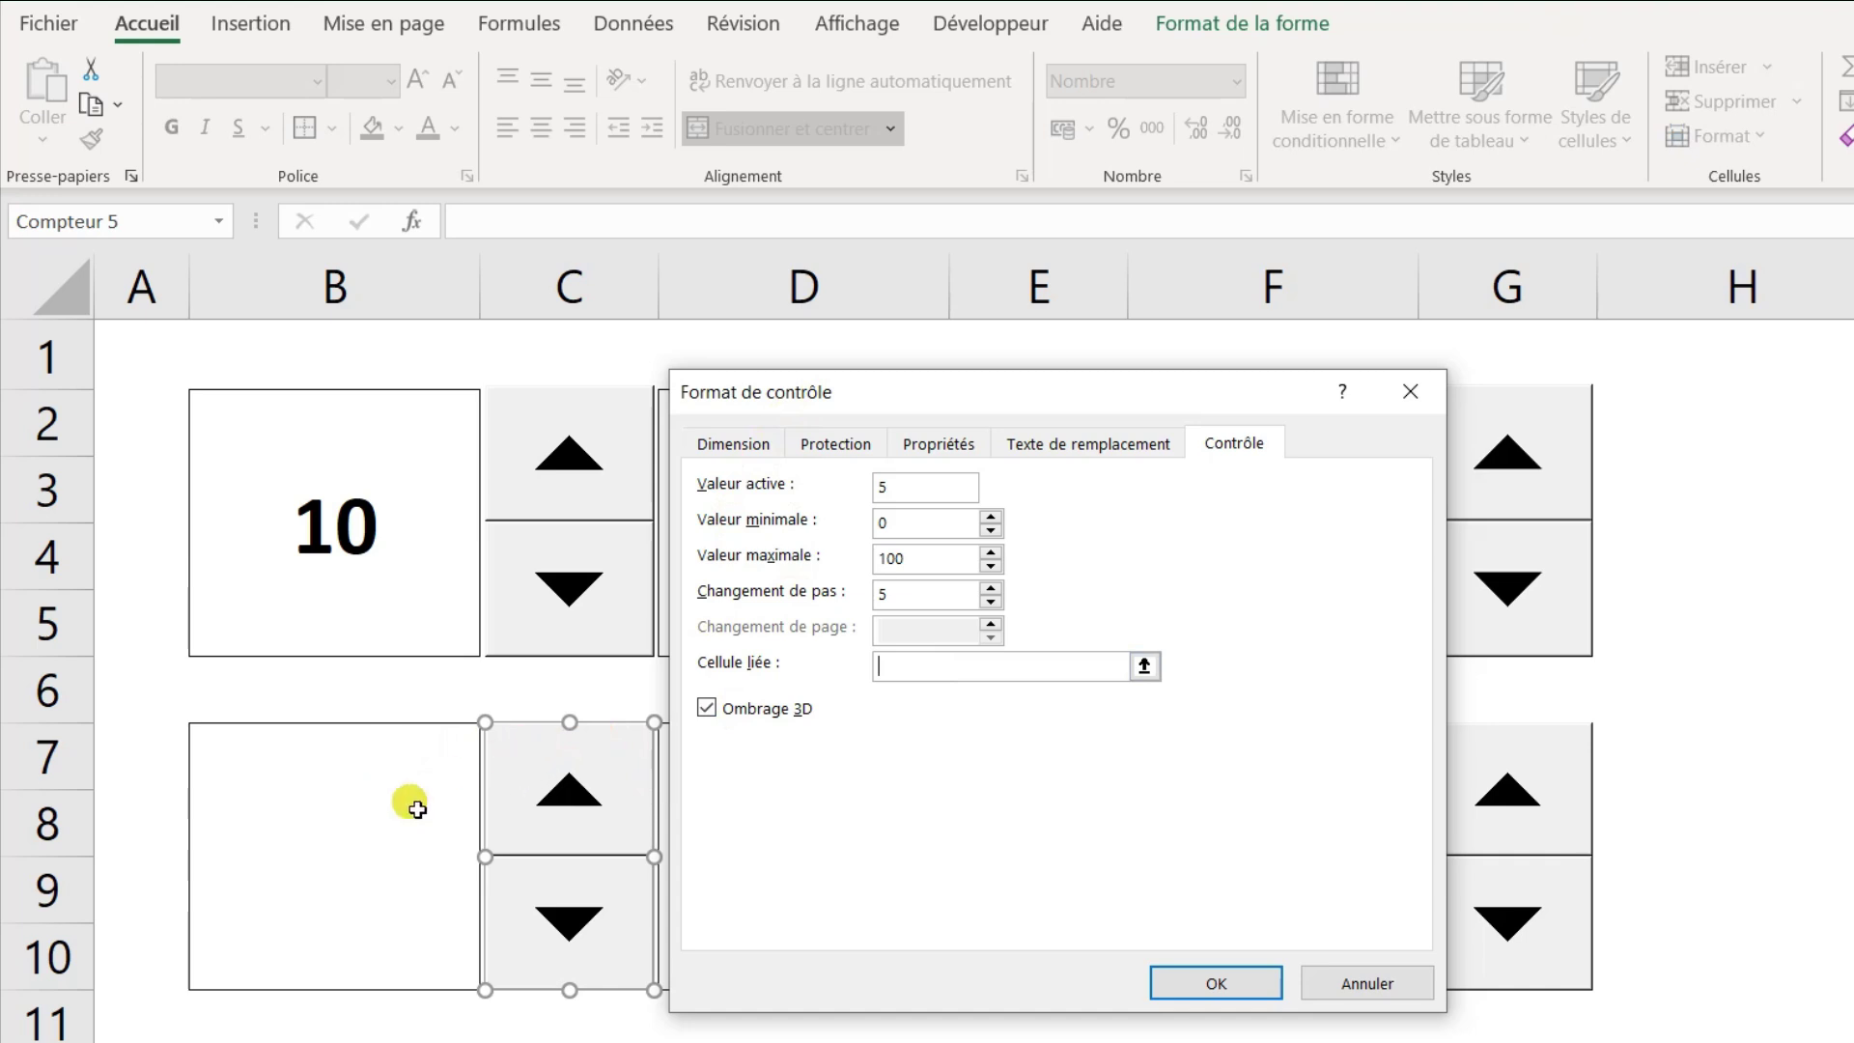
type("C7")
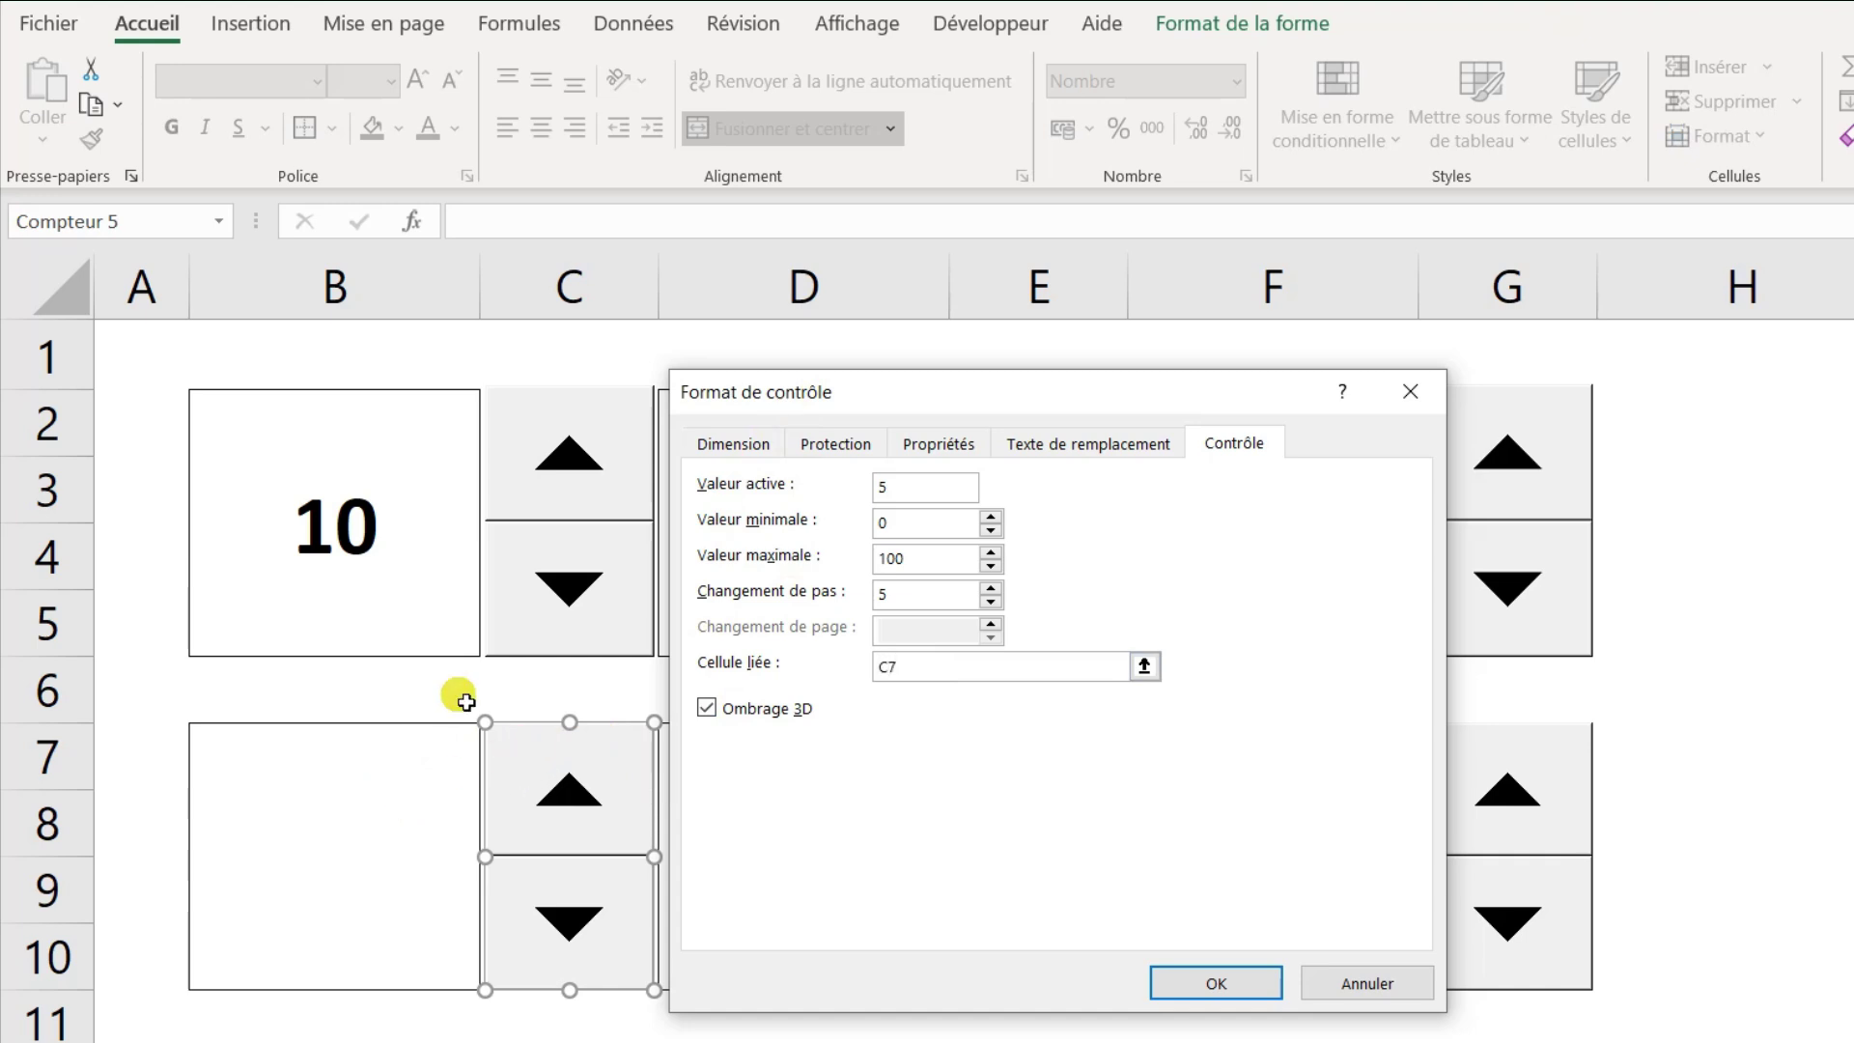
left_click(1208, 977)
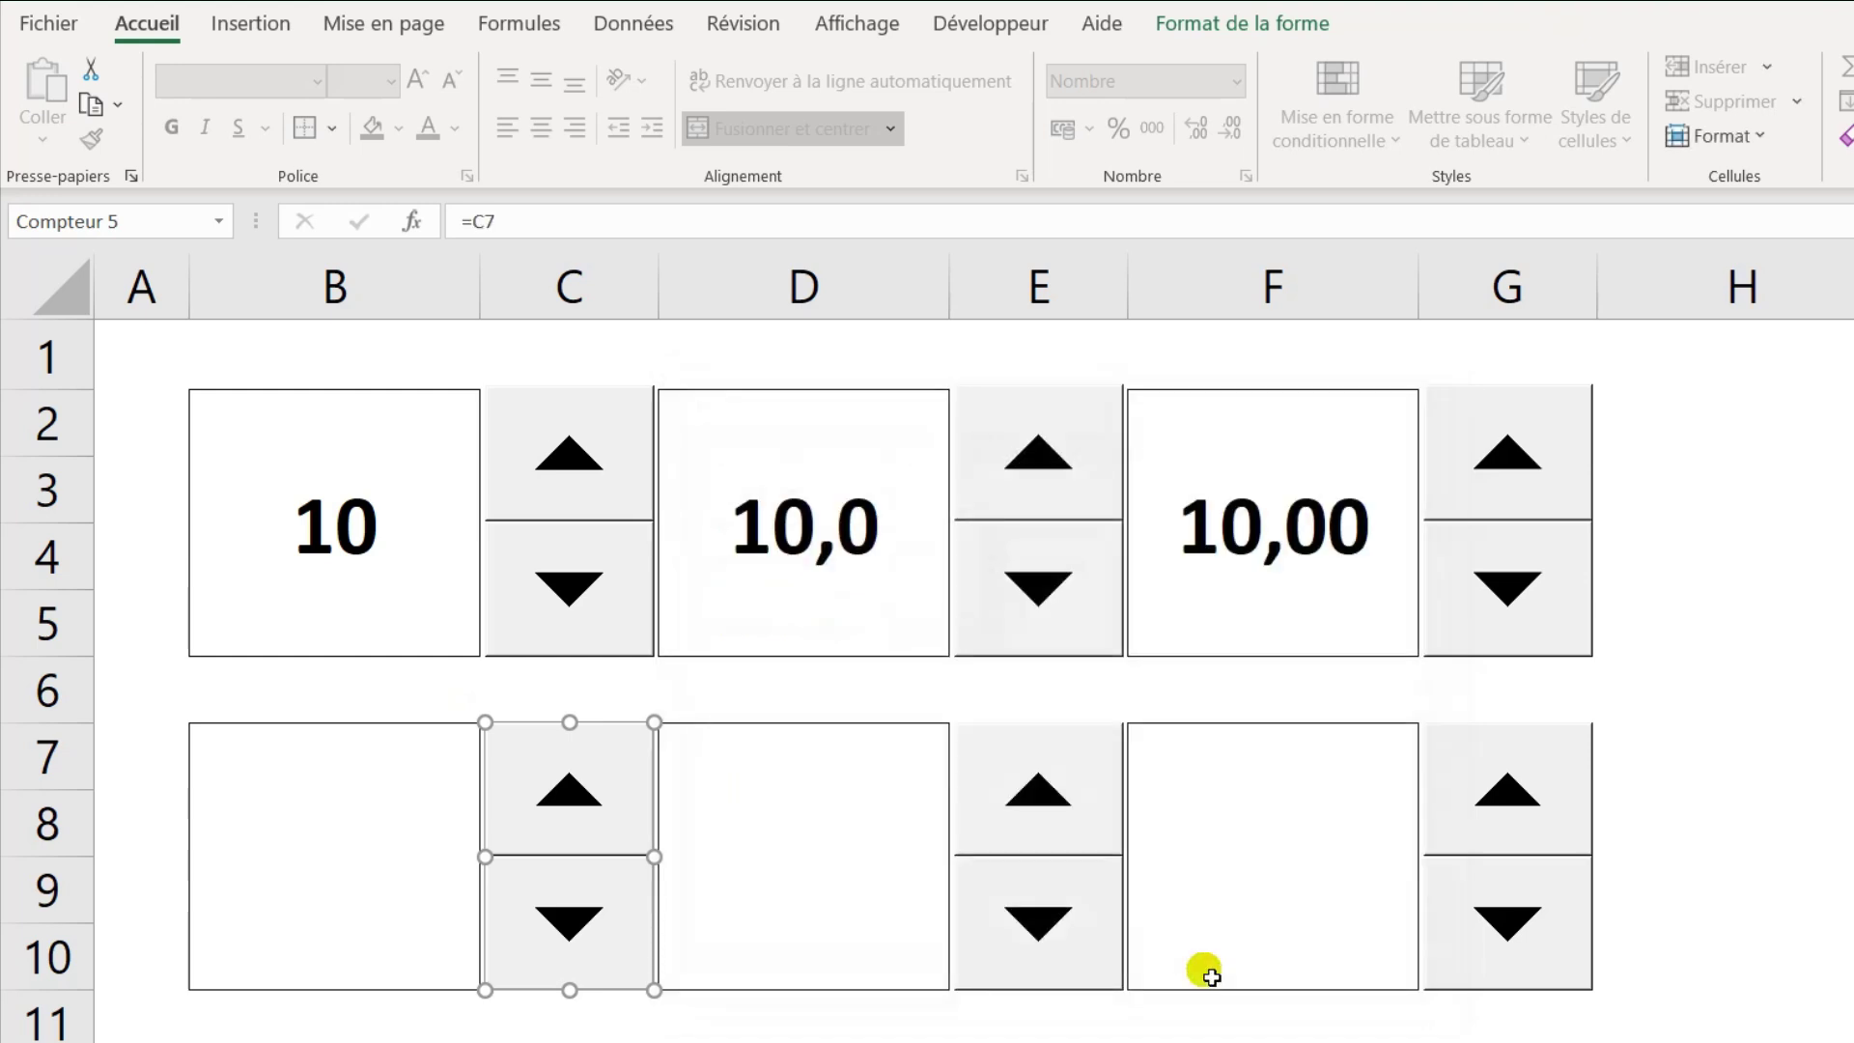
- Enter the formula =C7/10 in merged cell B7
left_click(390, 857)
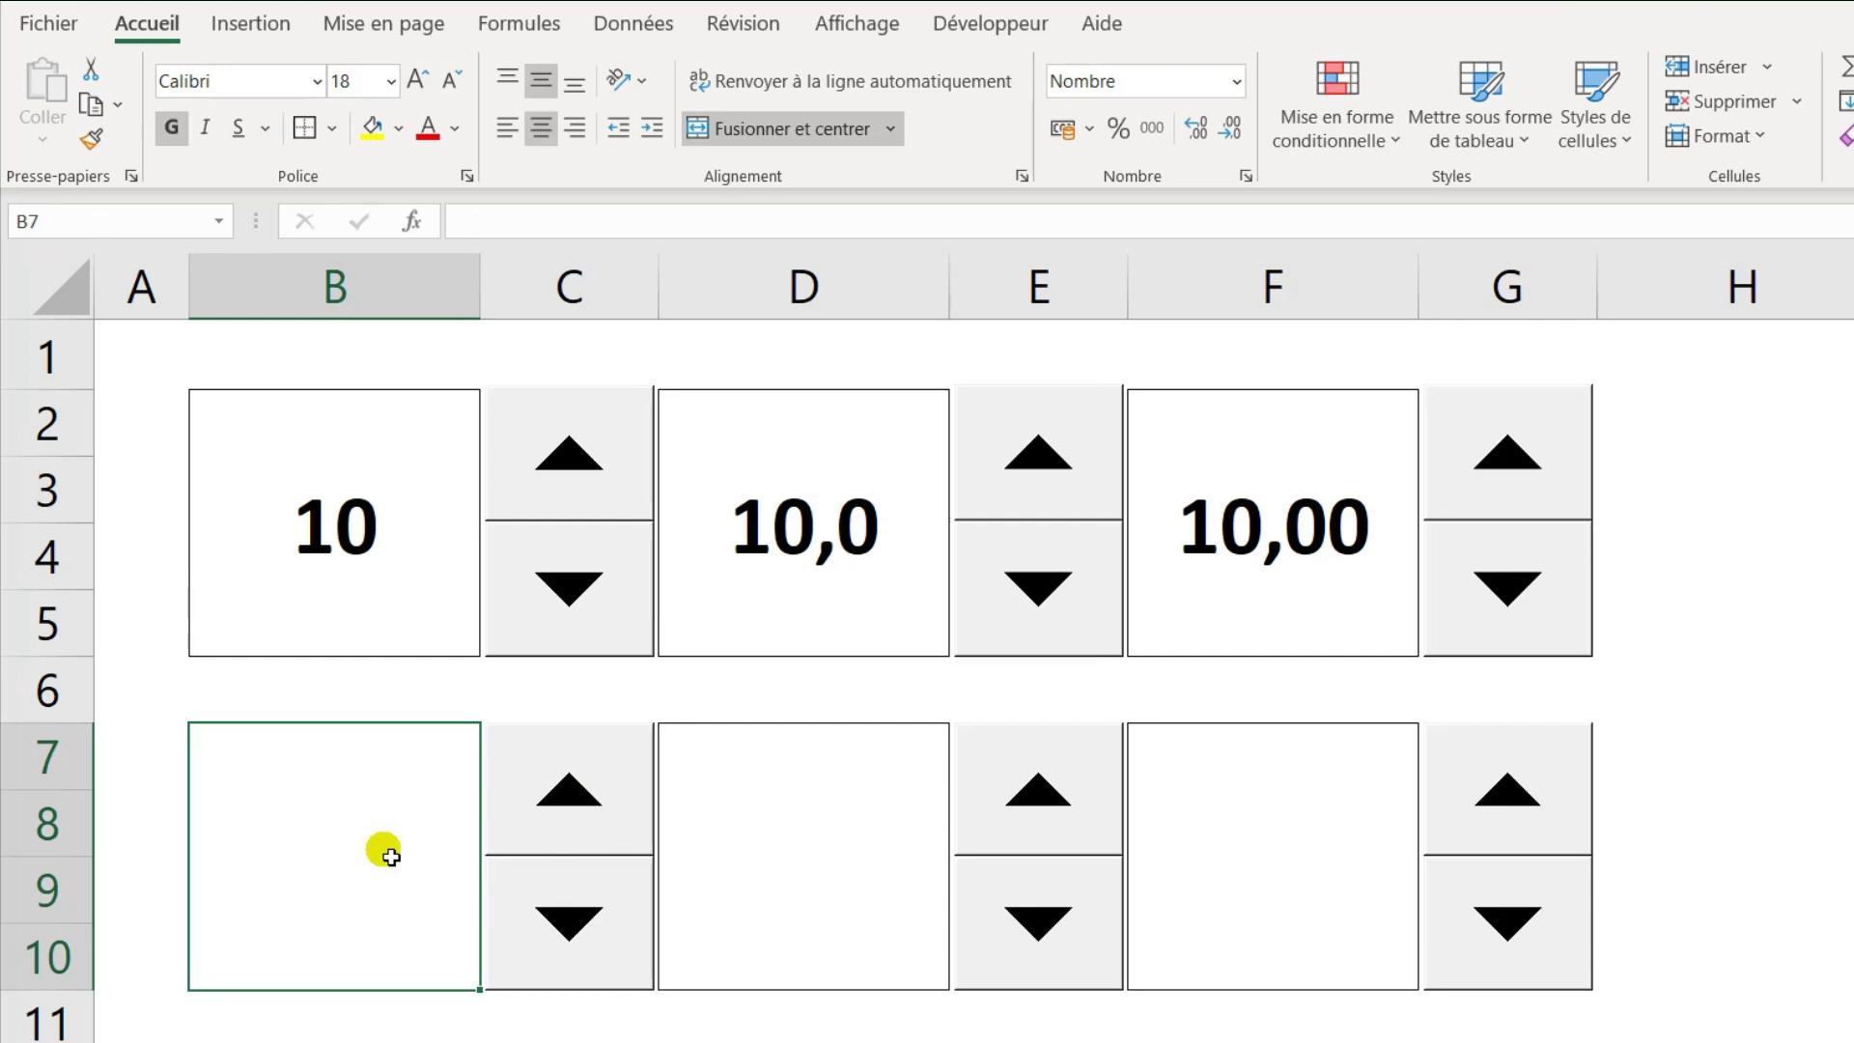
type("=")
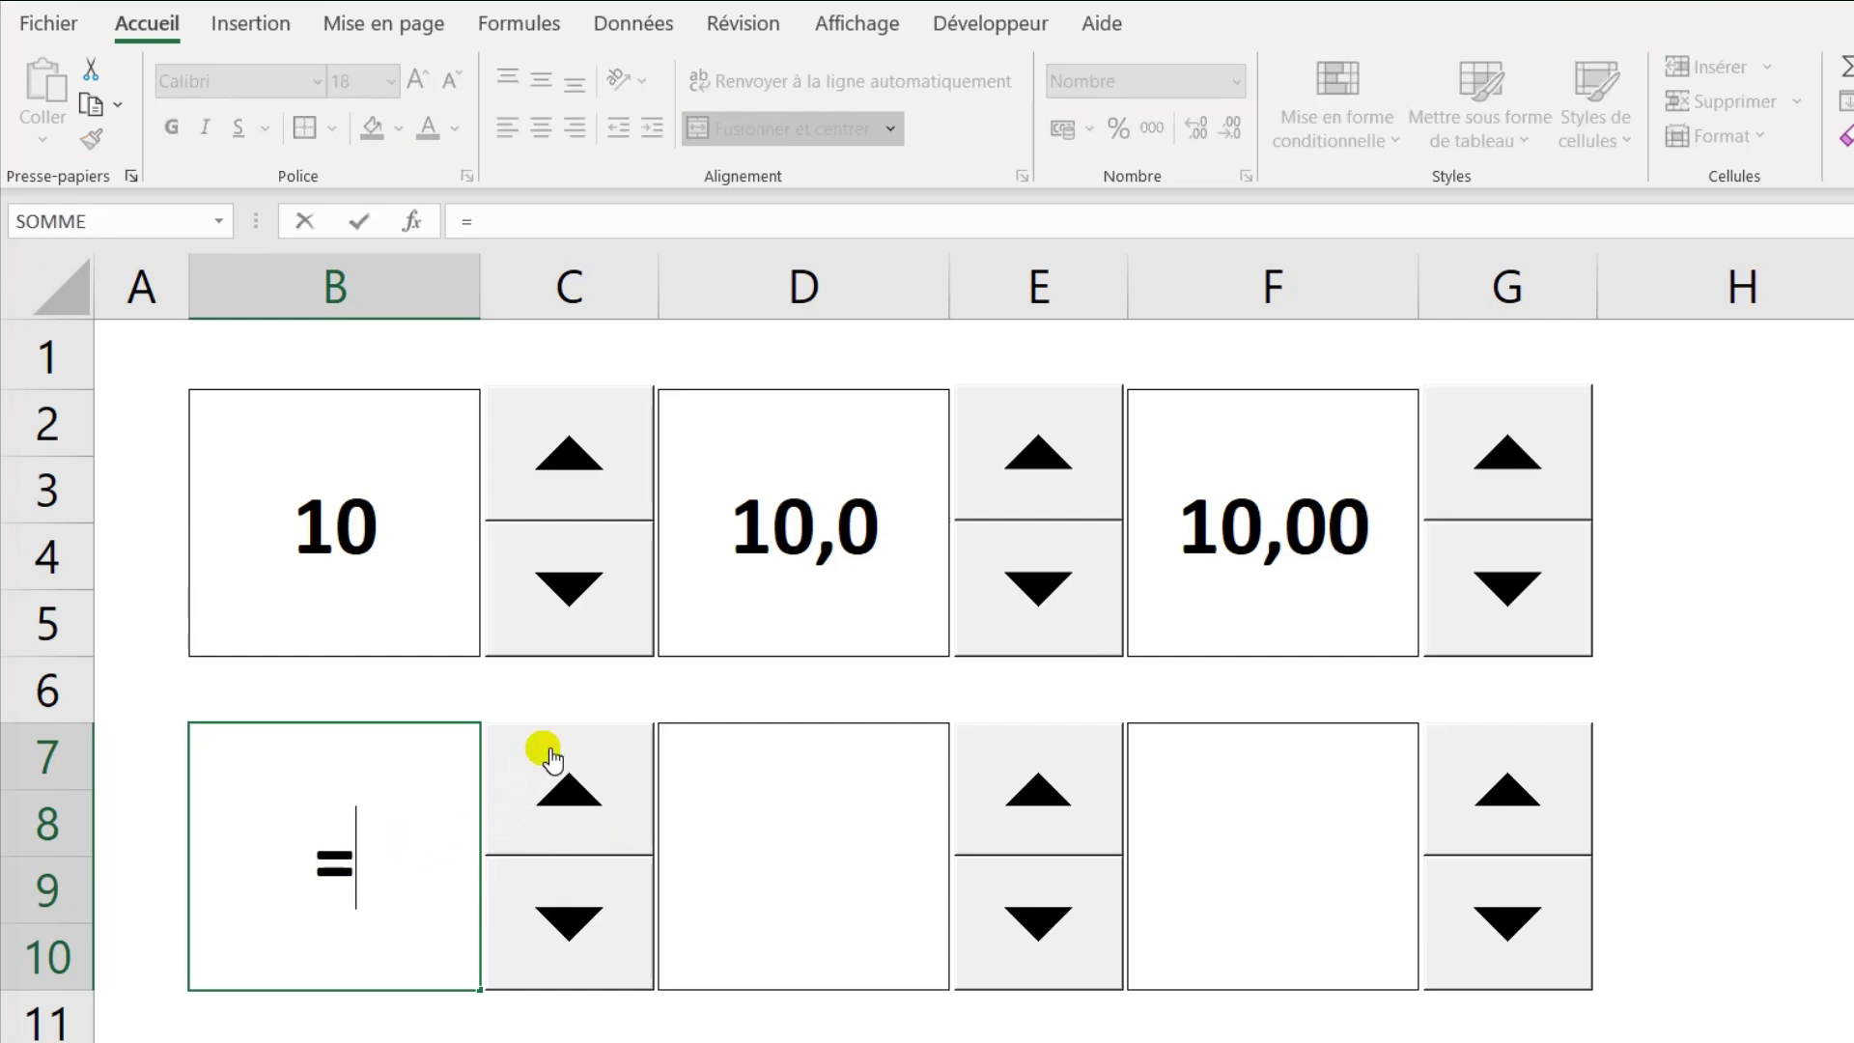
type("C7")
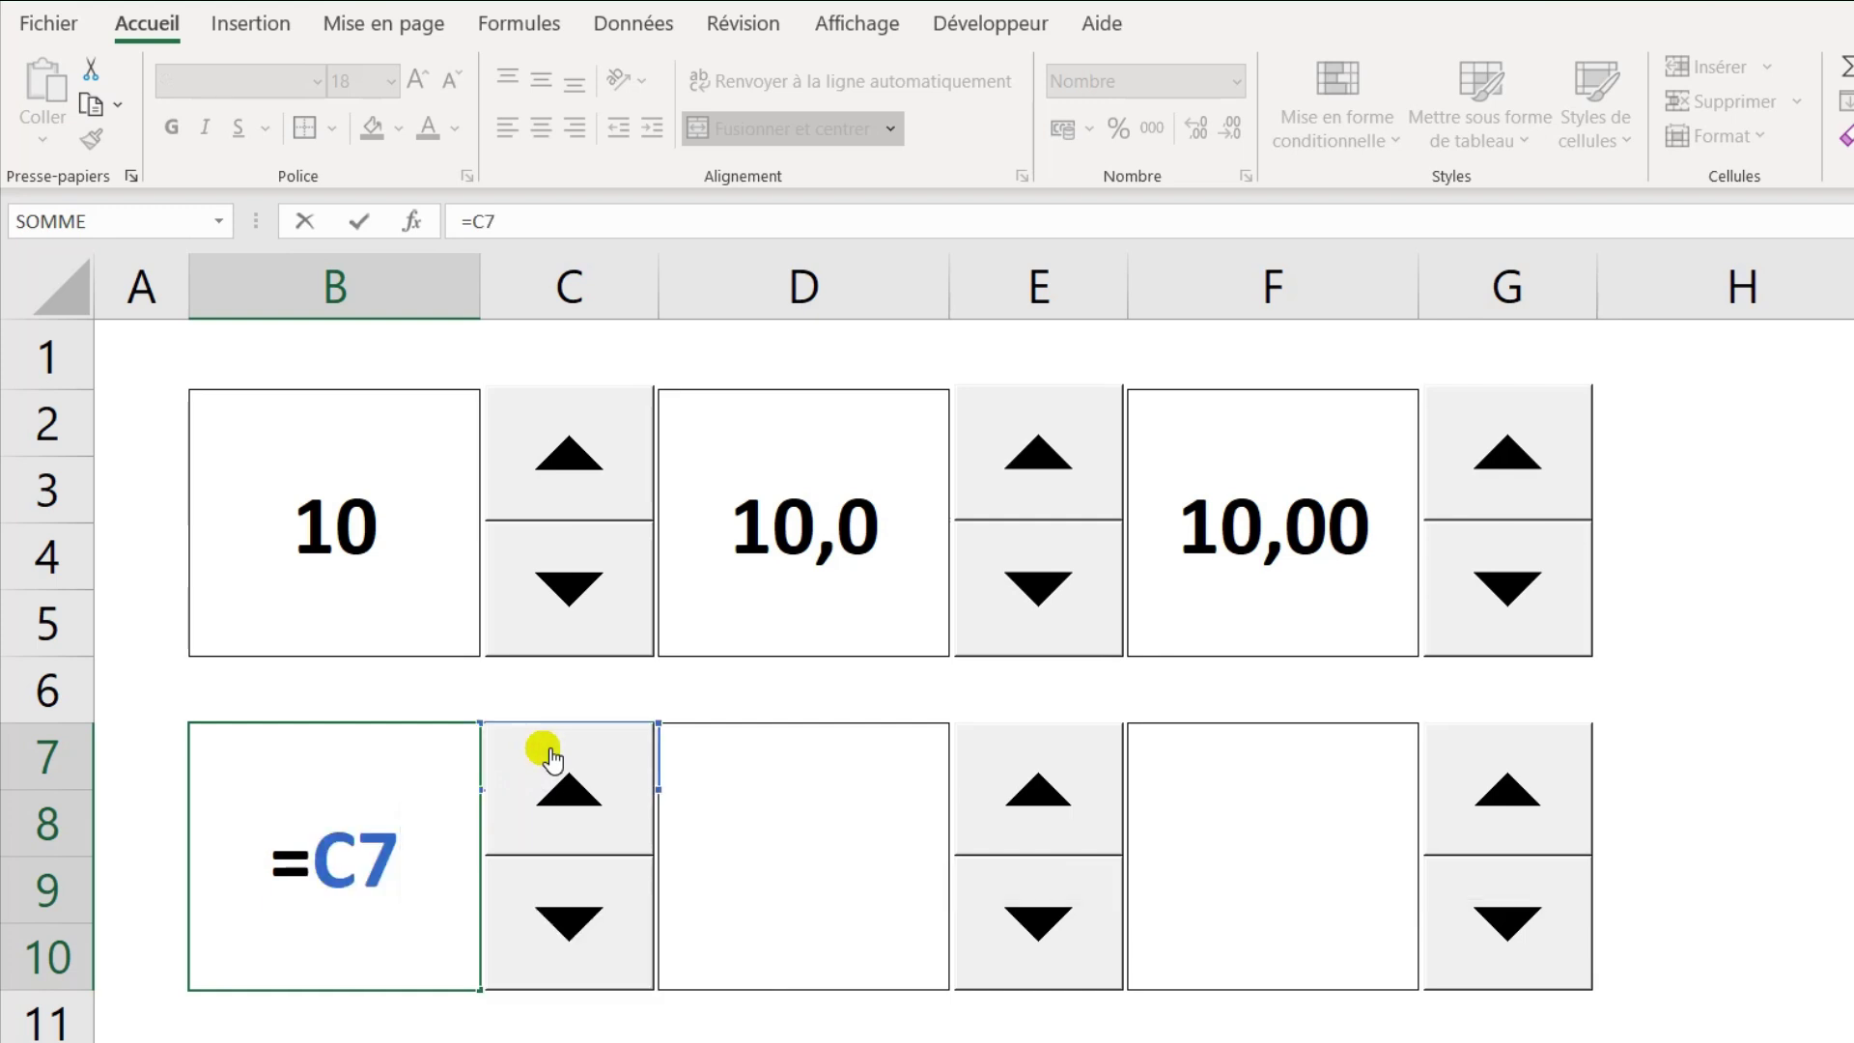
type("/")
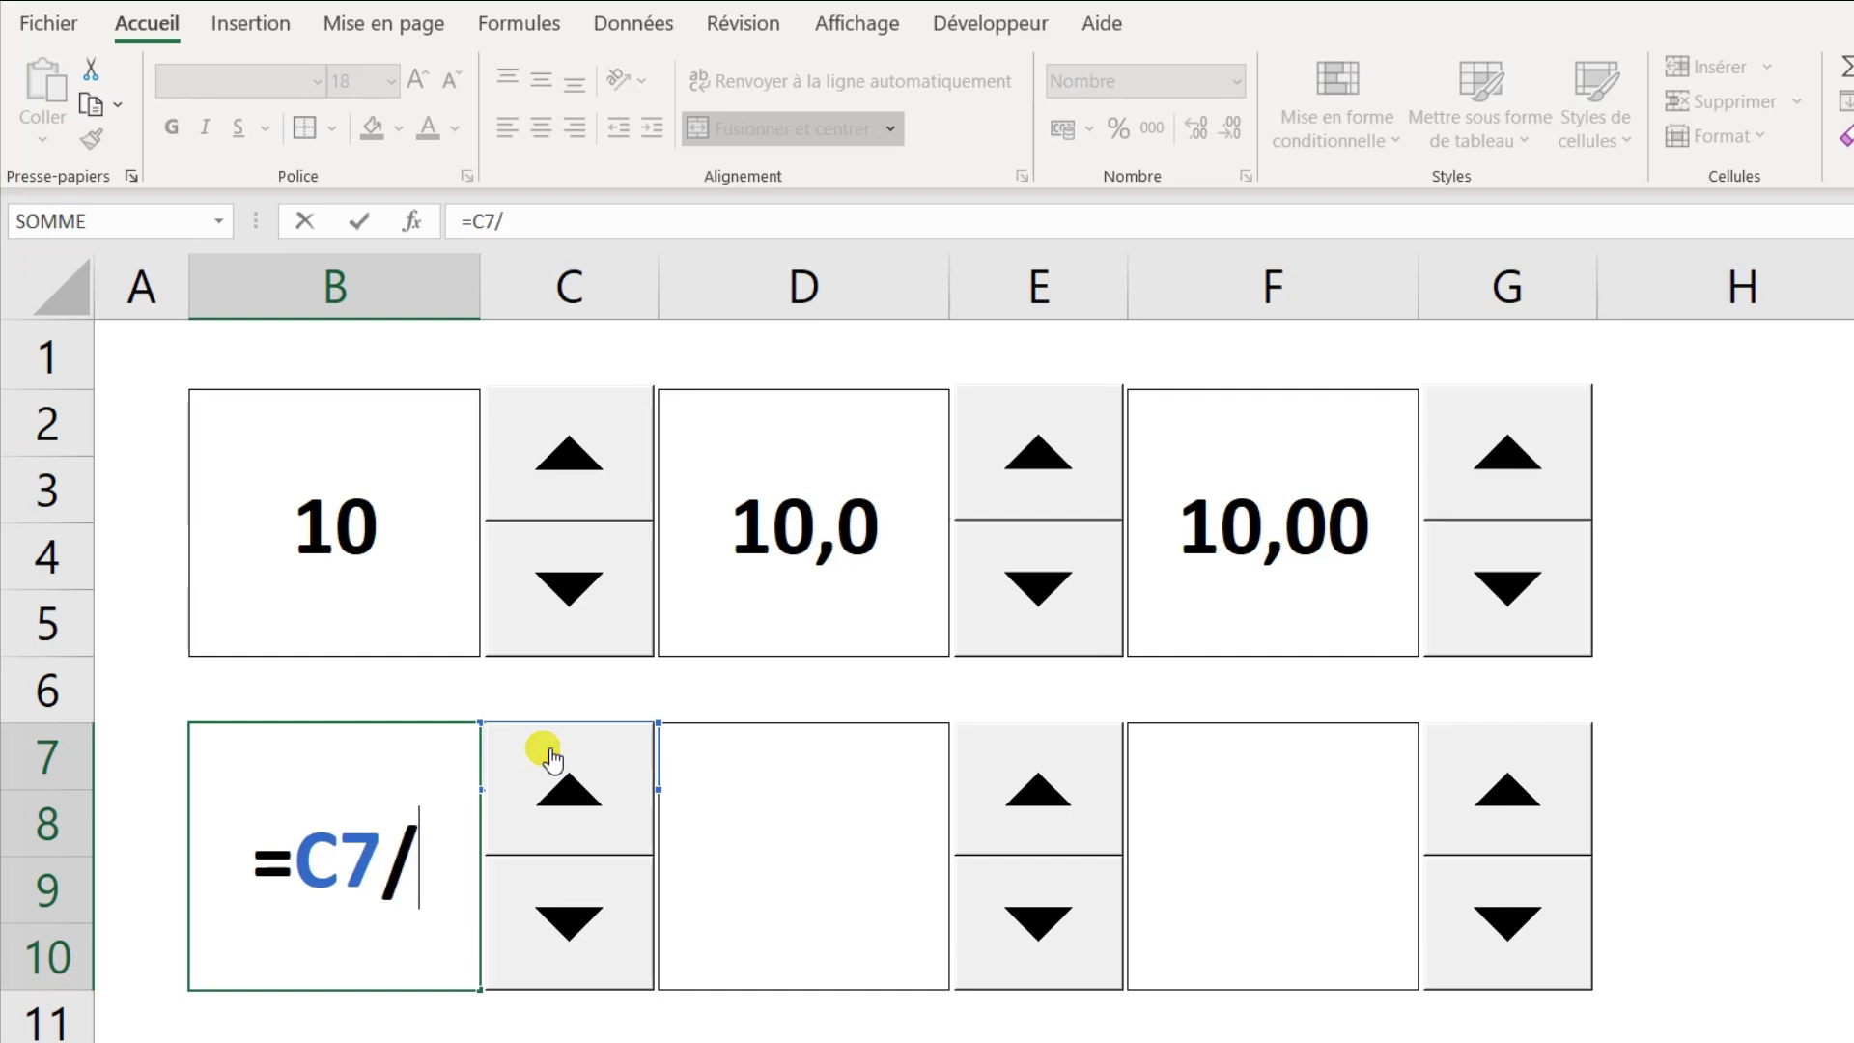
type("10")
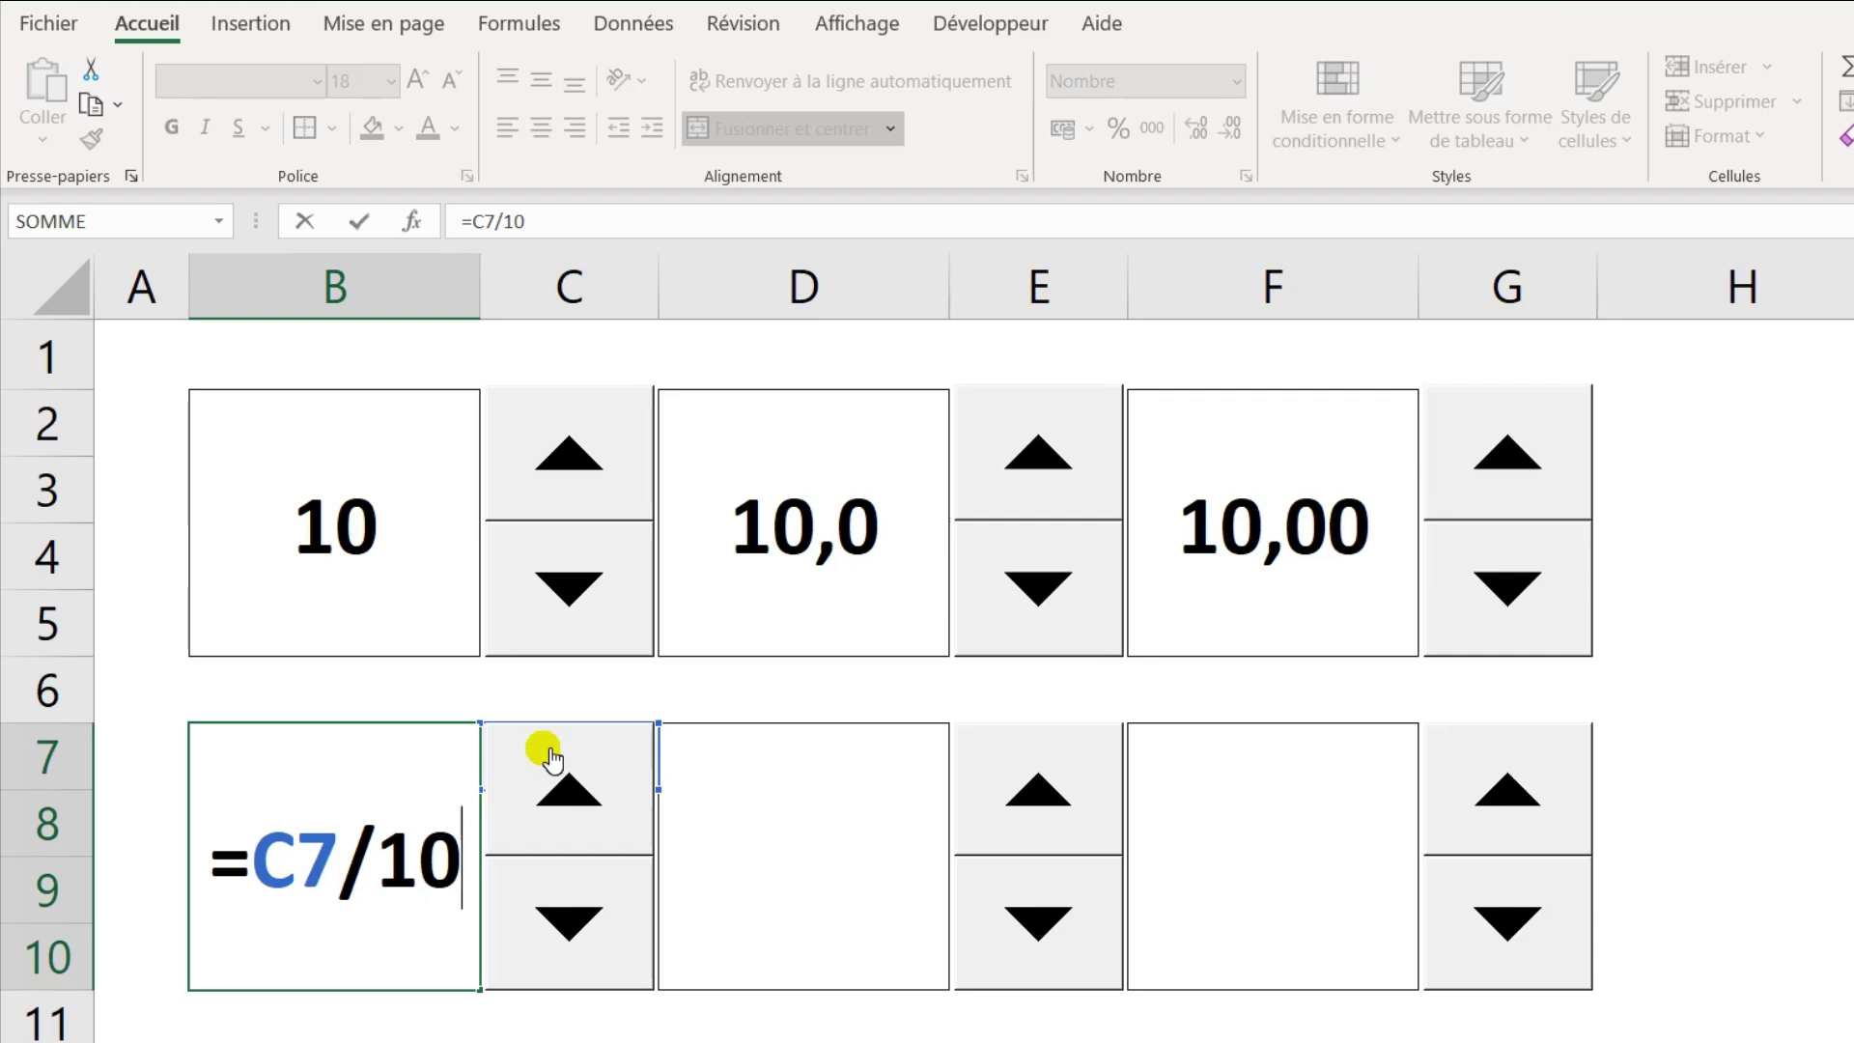
key("Return")
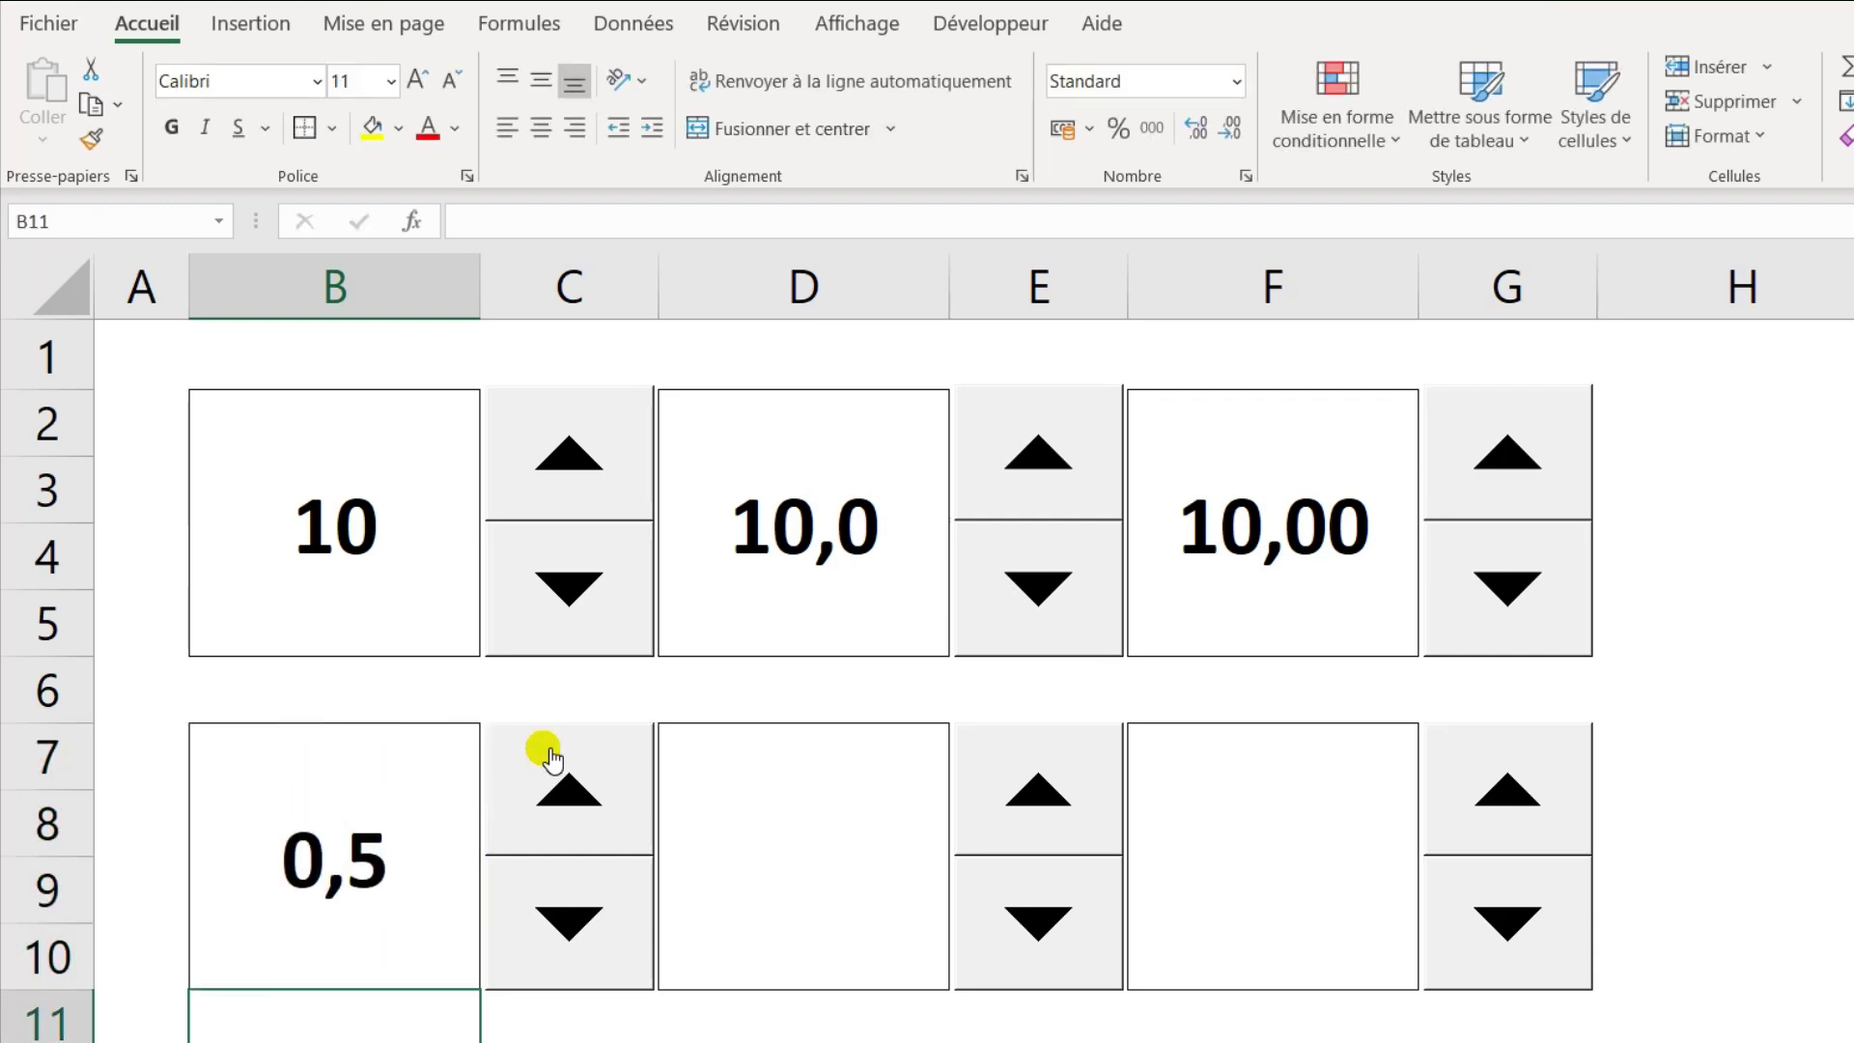
- Test the spinner beside B7 by stepping the value up to 1,5 and down to 0,0
left_click(392, 943)
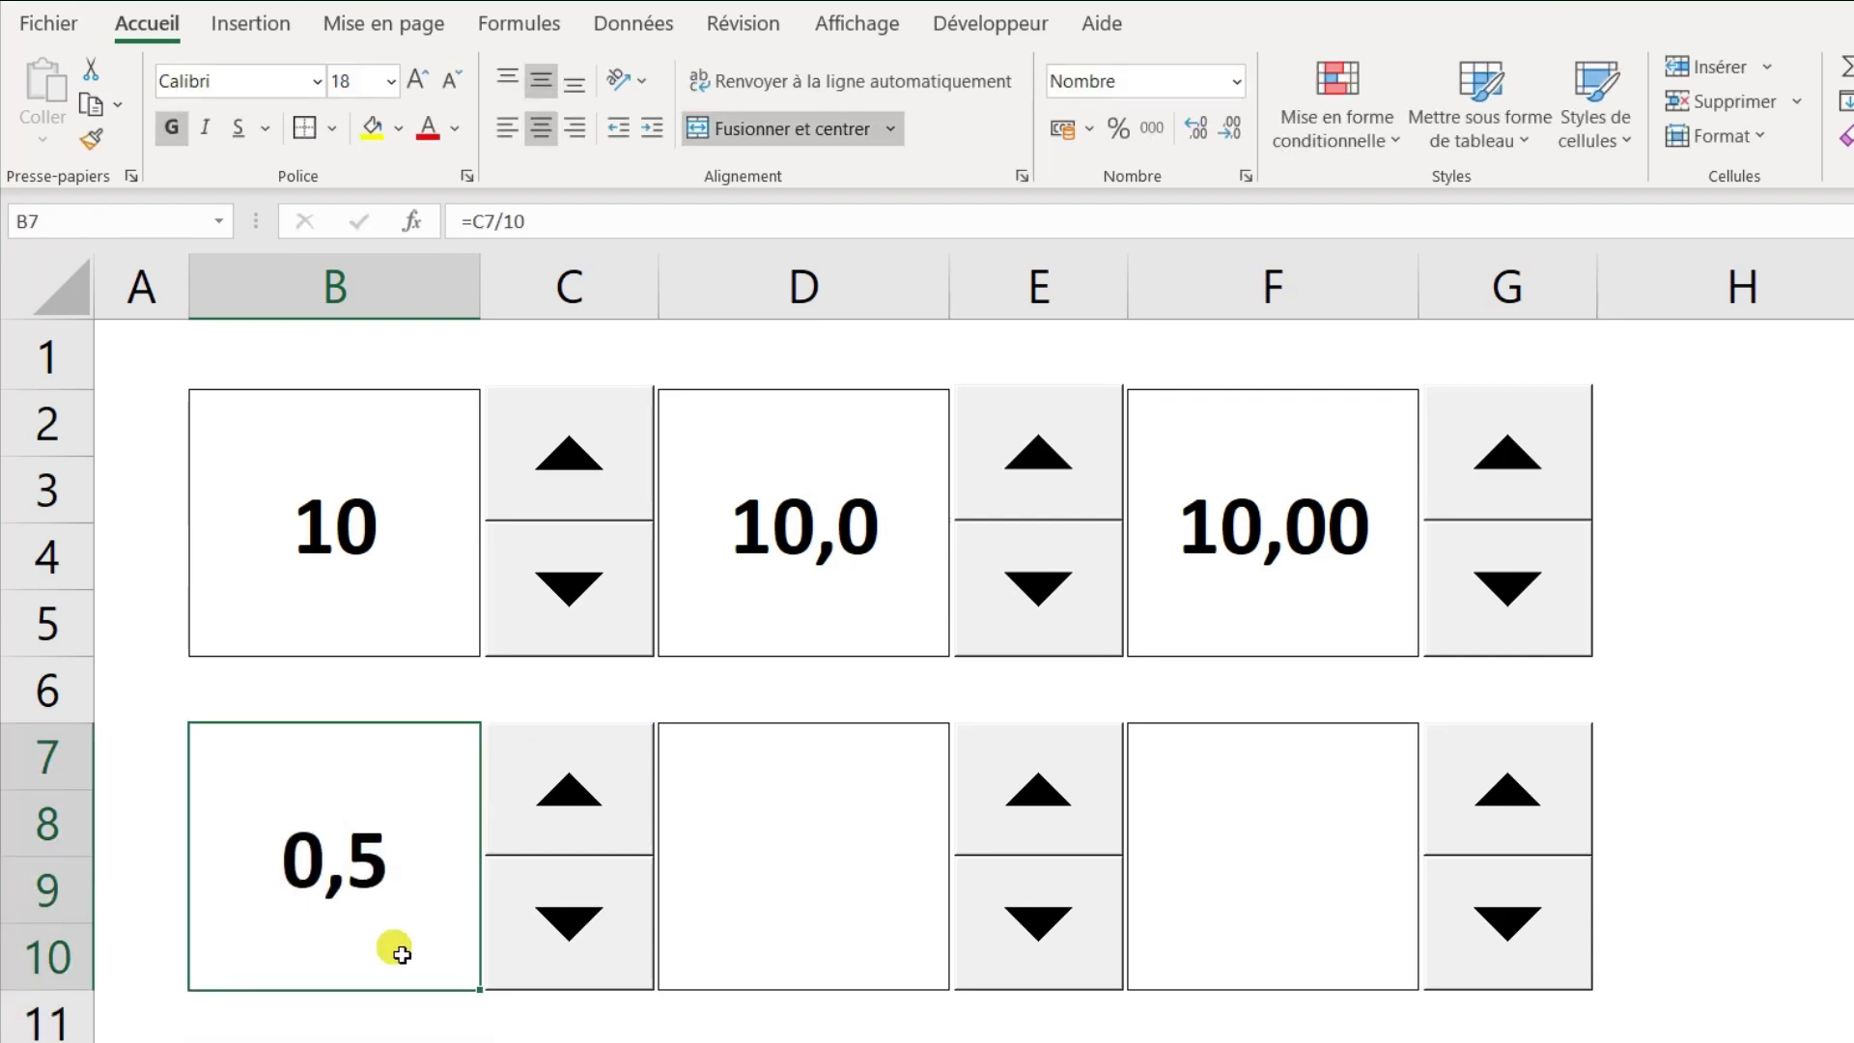
left_click(589, 794)
left_click(579, 828)
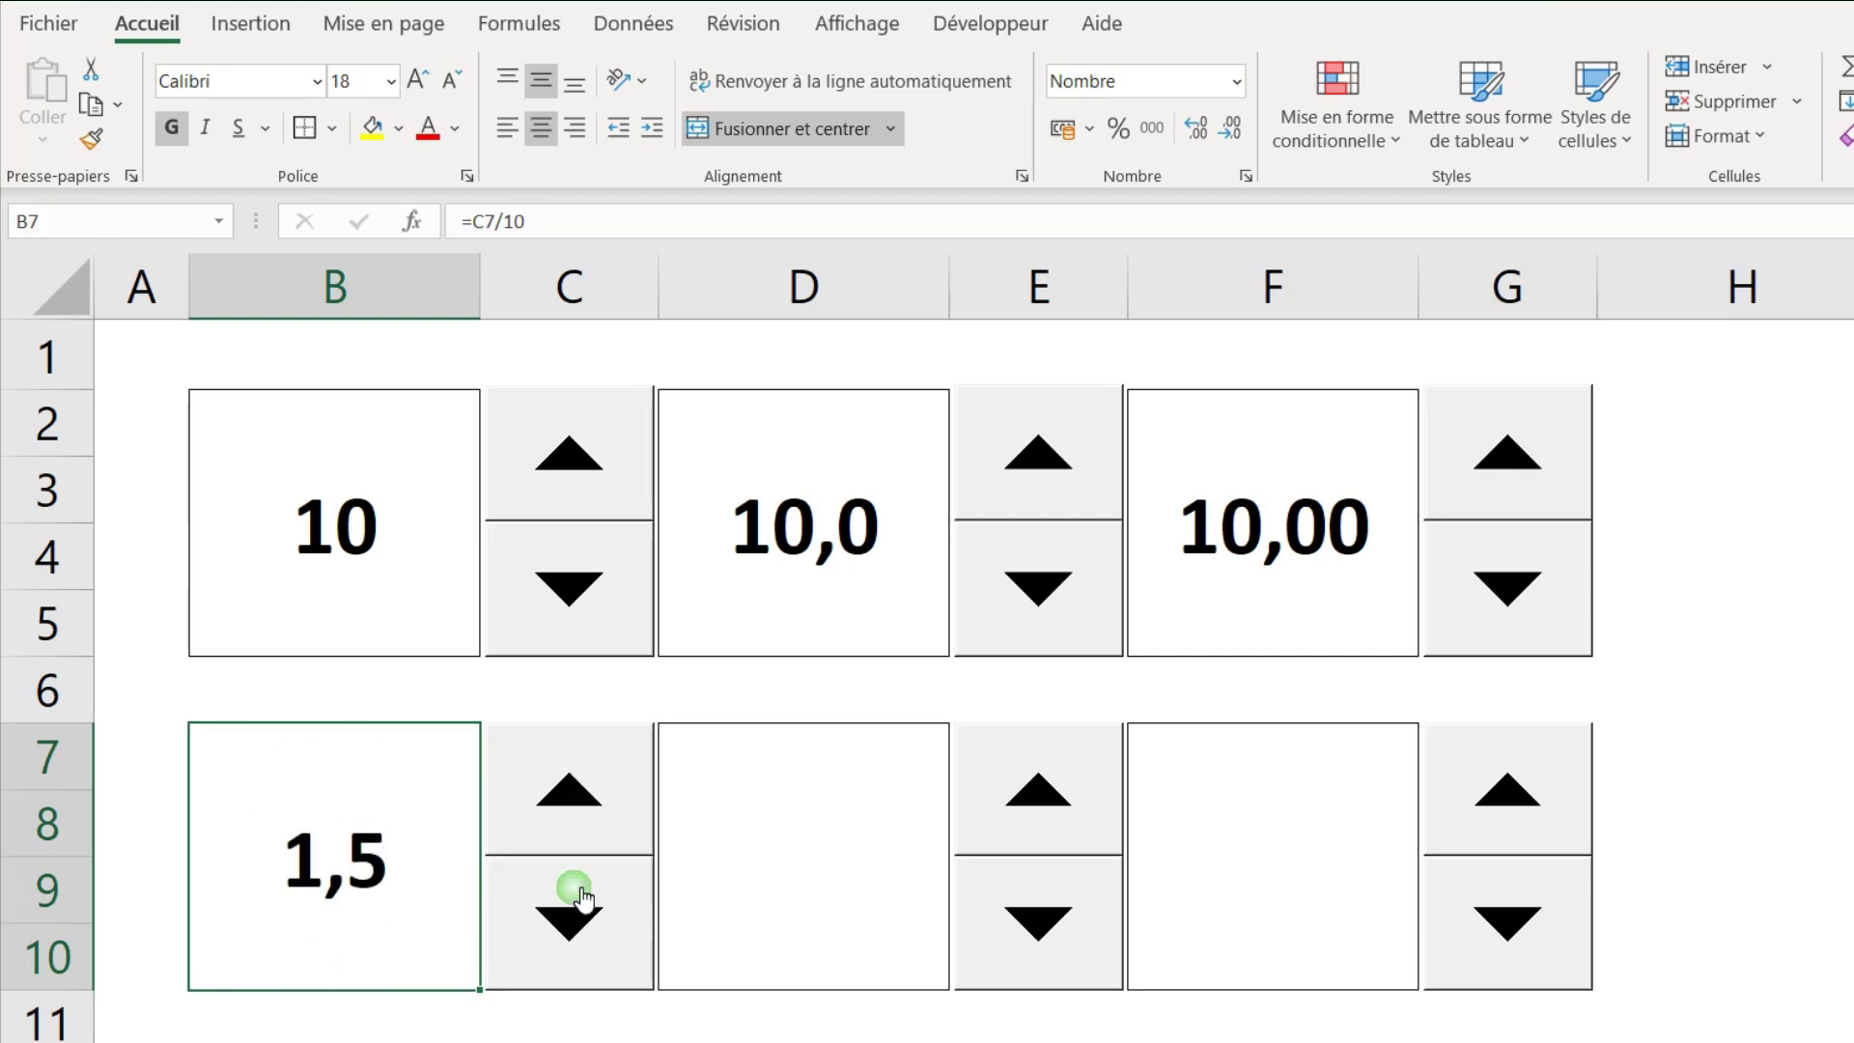
left_click(574, 883)
left_click(583, 905)
left_click(579, 906)
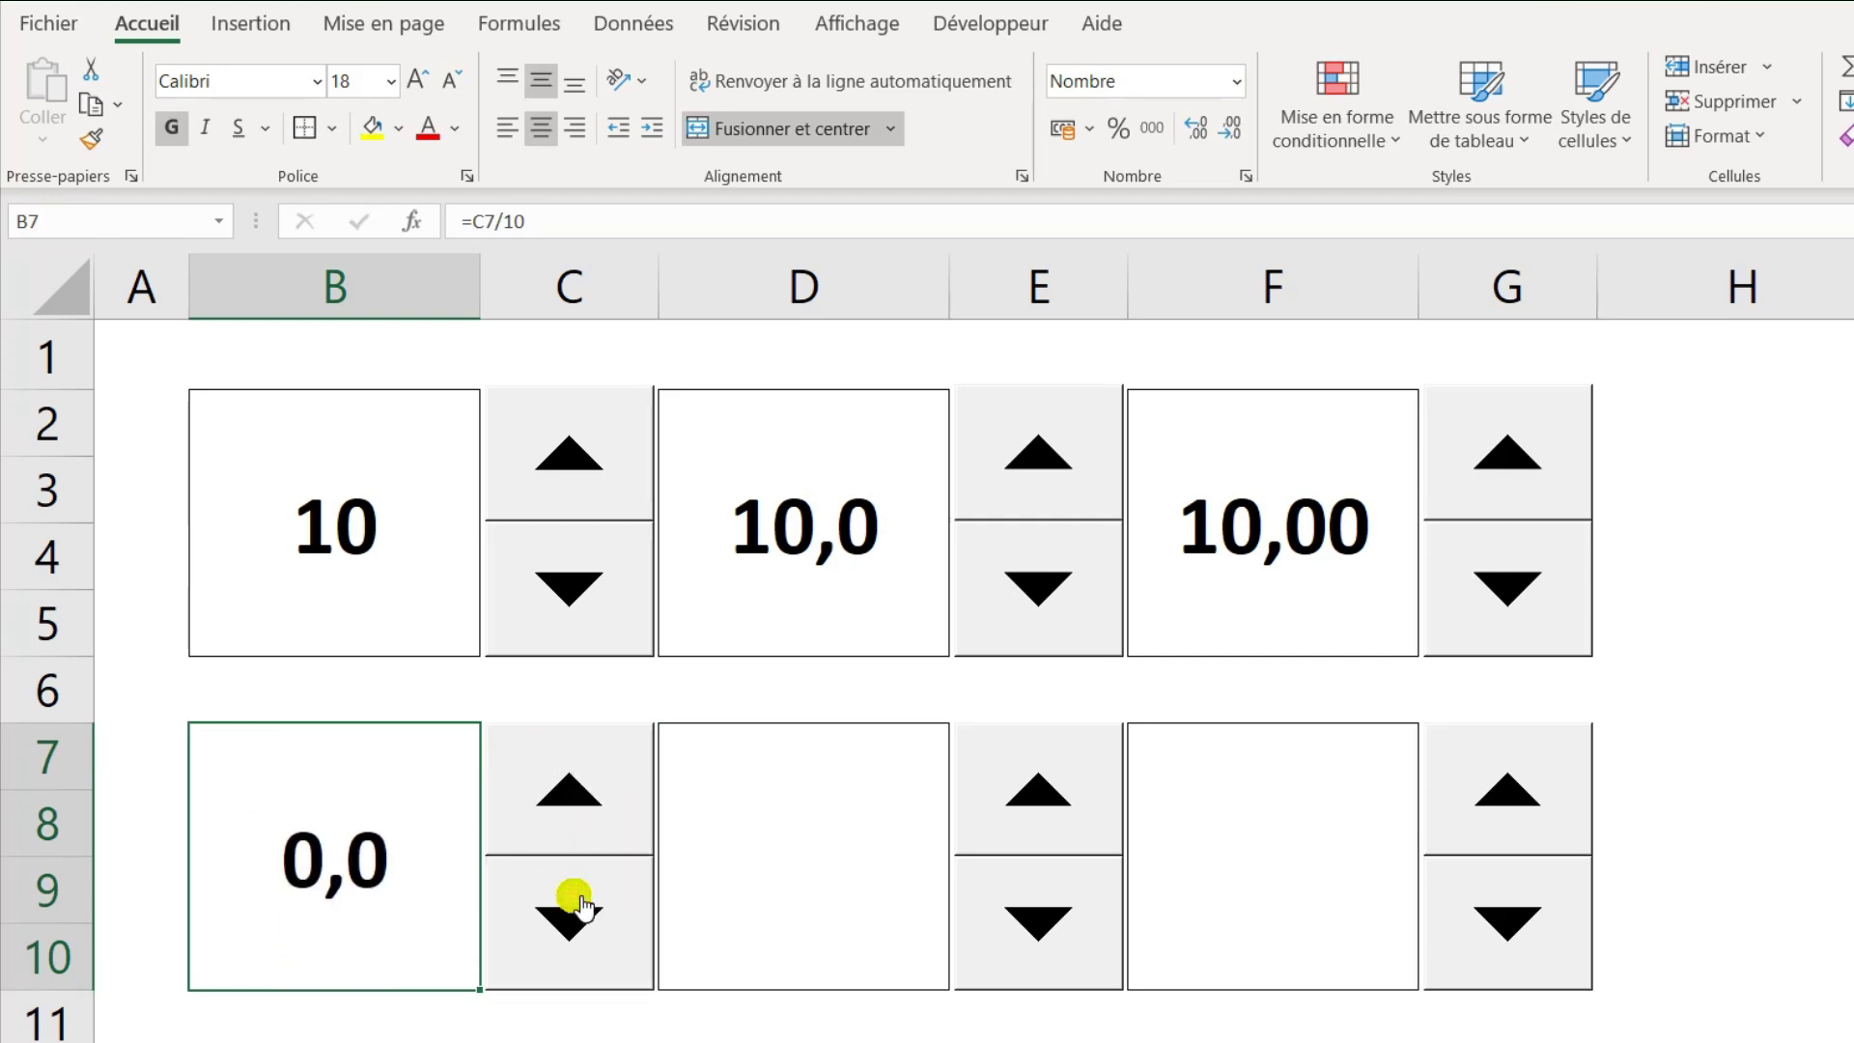
- Raise B7 in half-unit steps with its spinner to the upper limit of 10,0
left_click(603, 804)
left_click(602, 806)
left_click(603, 807)
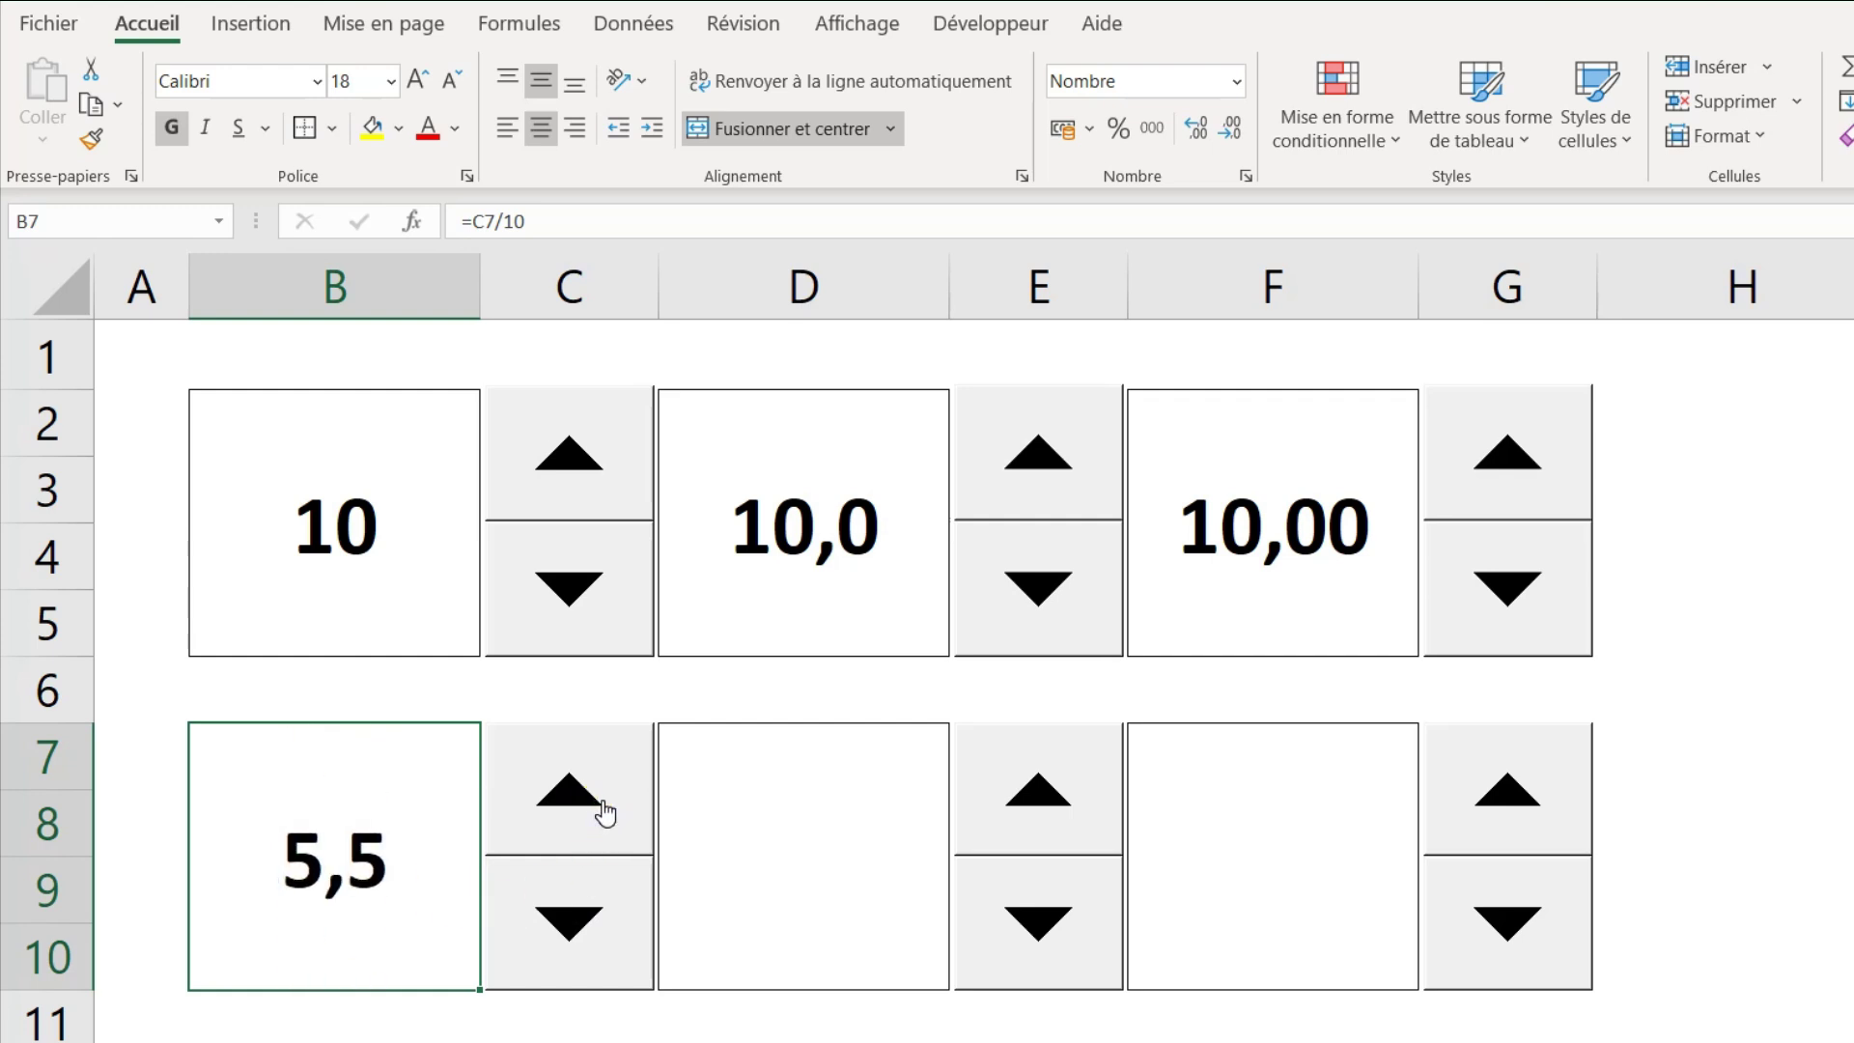
left_click(603, 806)
left_click(603, 806)
left_click(603, 806)
left_click(602, 806)
left_click(602, 807)
left_click(603, 806)
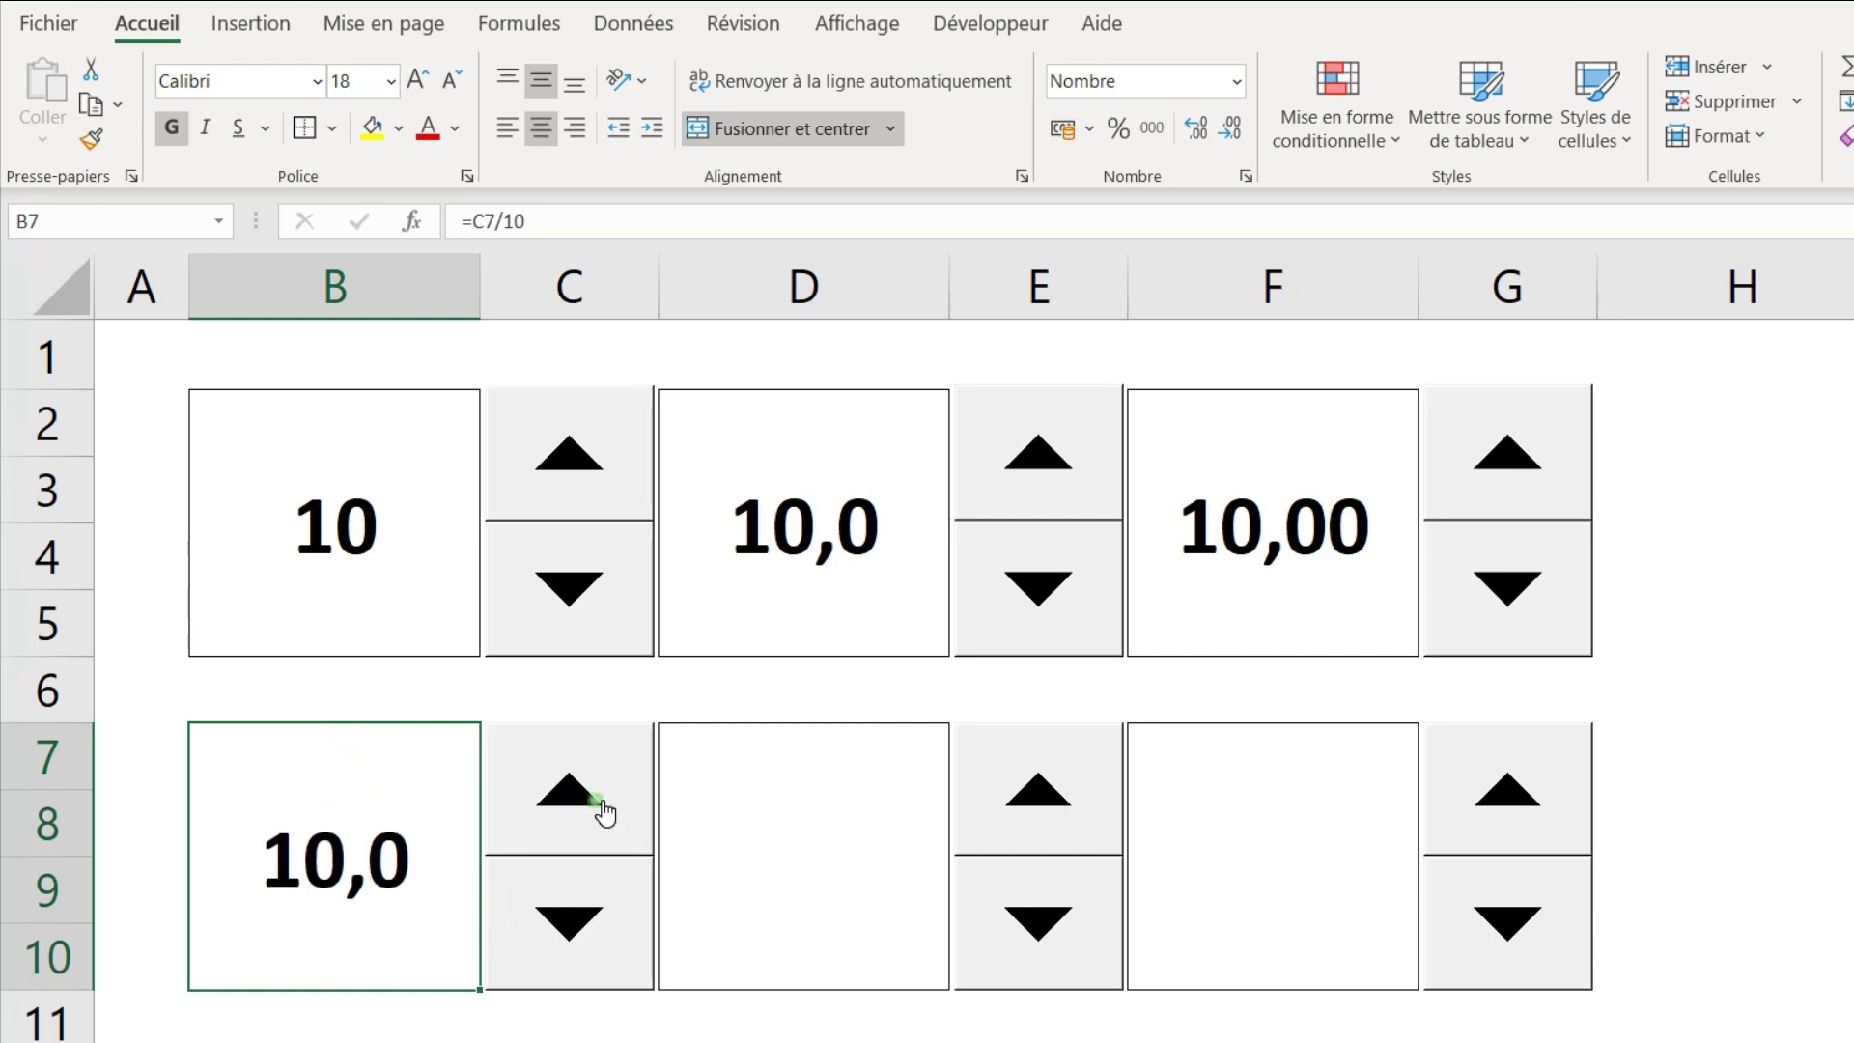
- Set the spinner beside D7 to a minimum value of 0 and a maximum value of 20
left_click(730, 816)
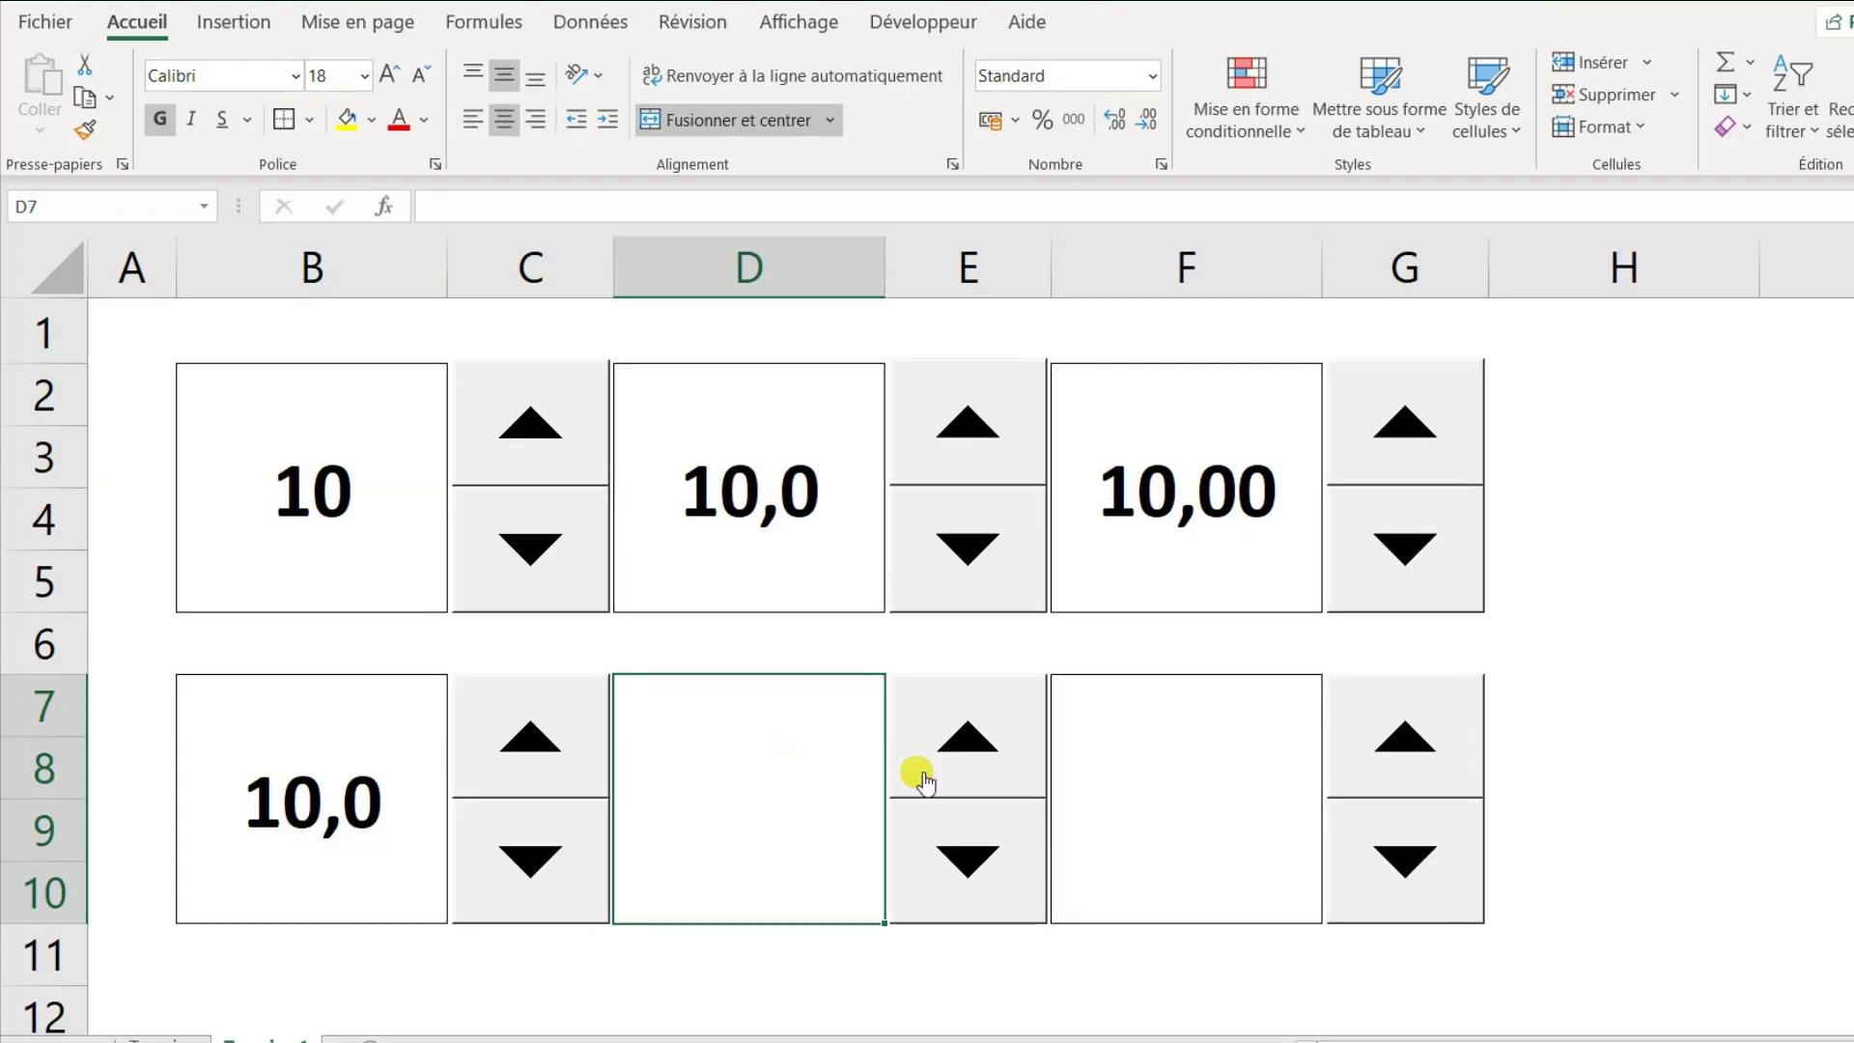
right_click(951, 736)
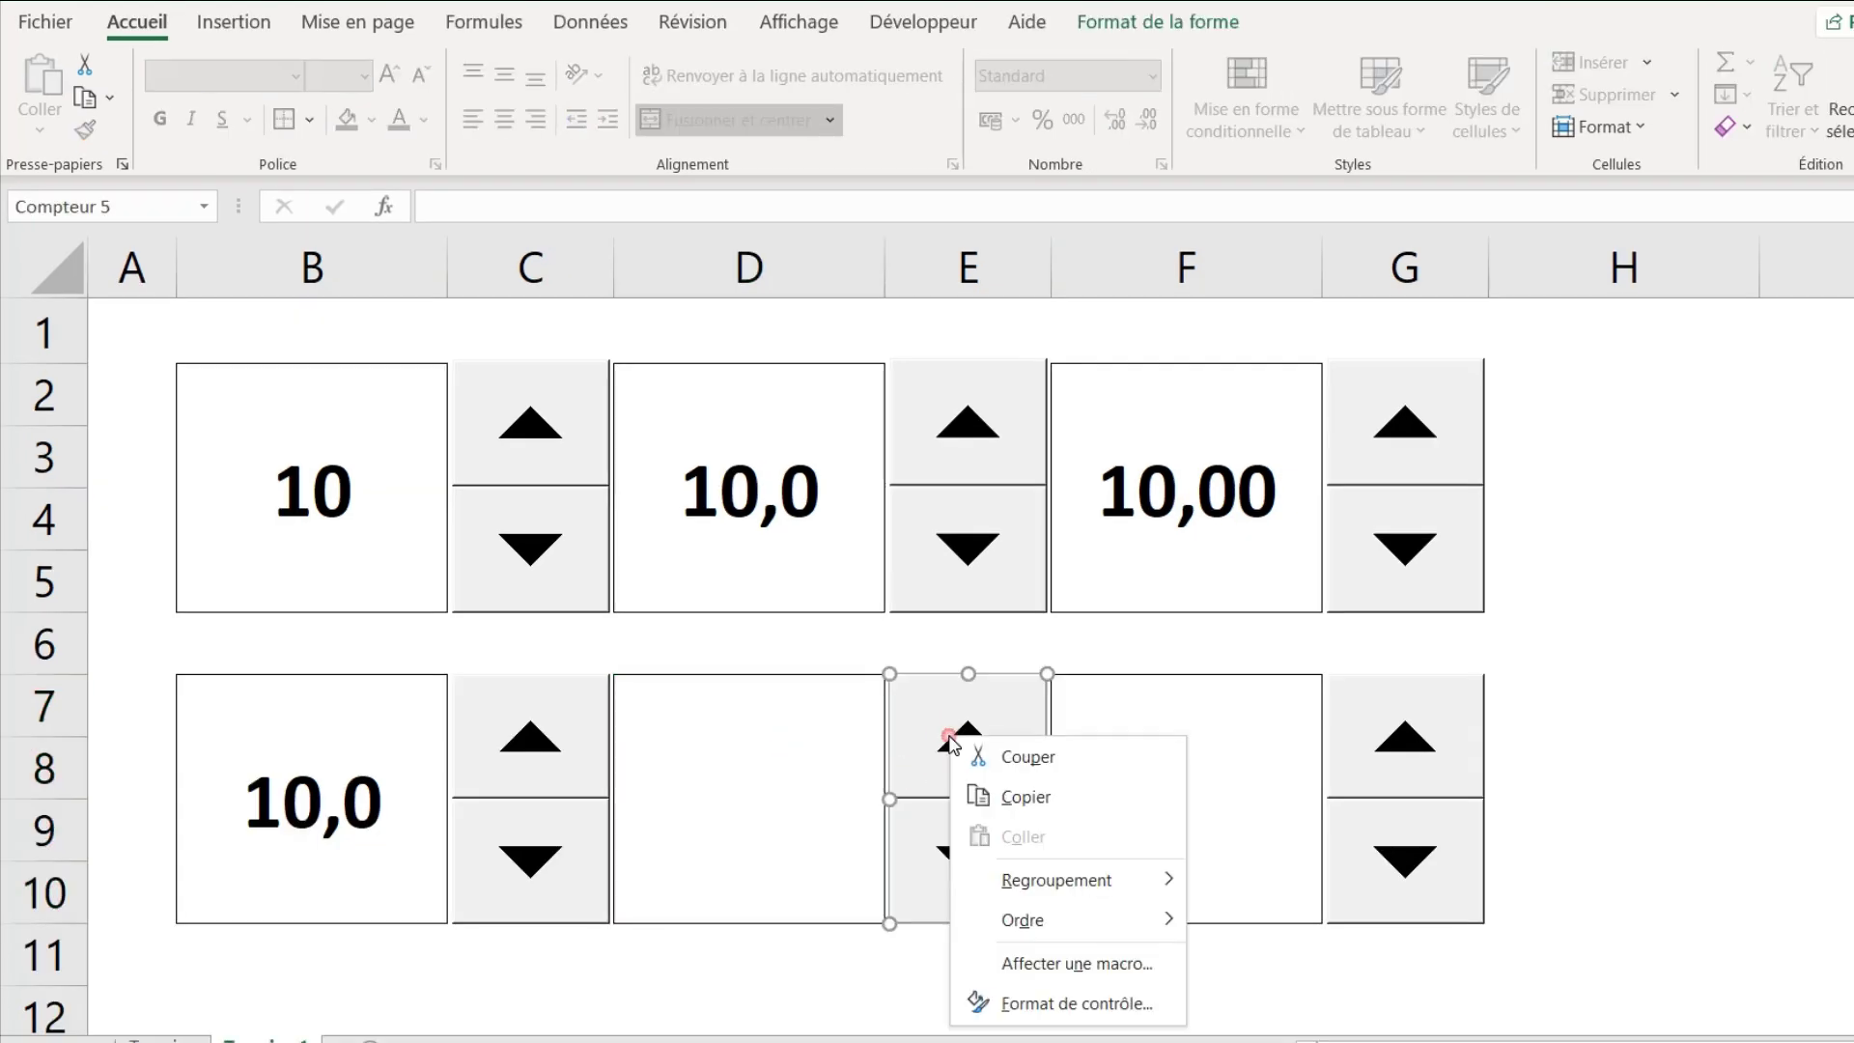
left_click(1126, 1001)
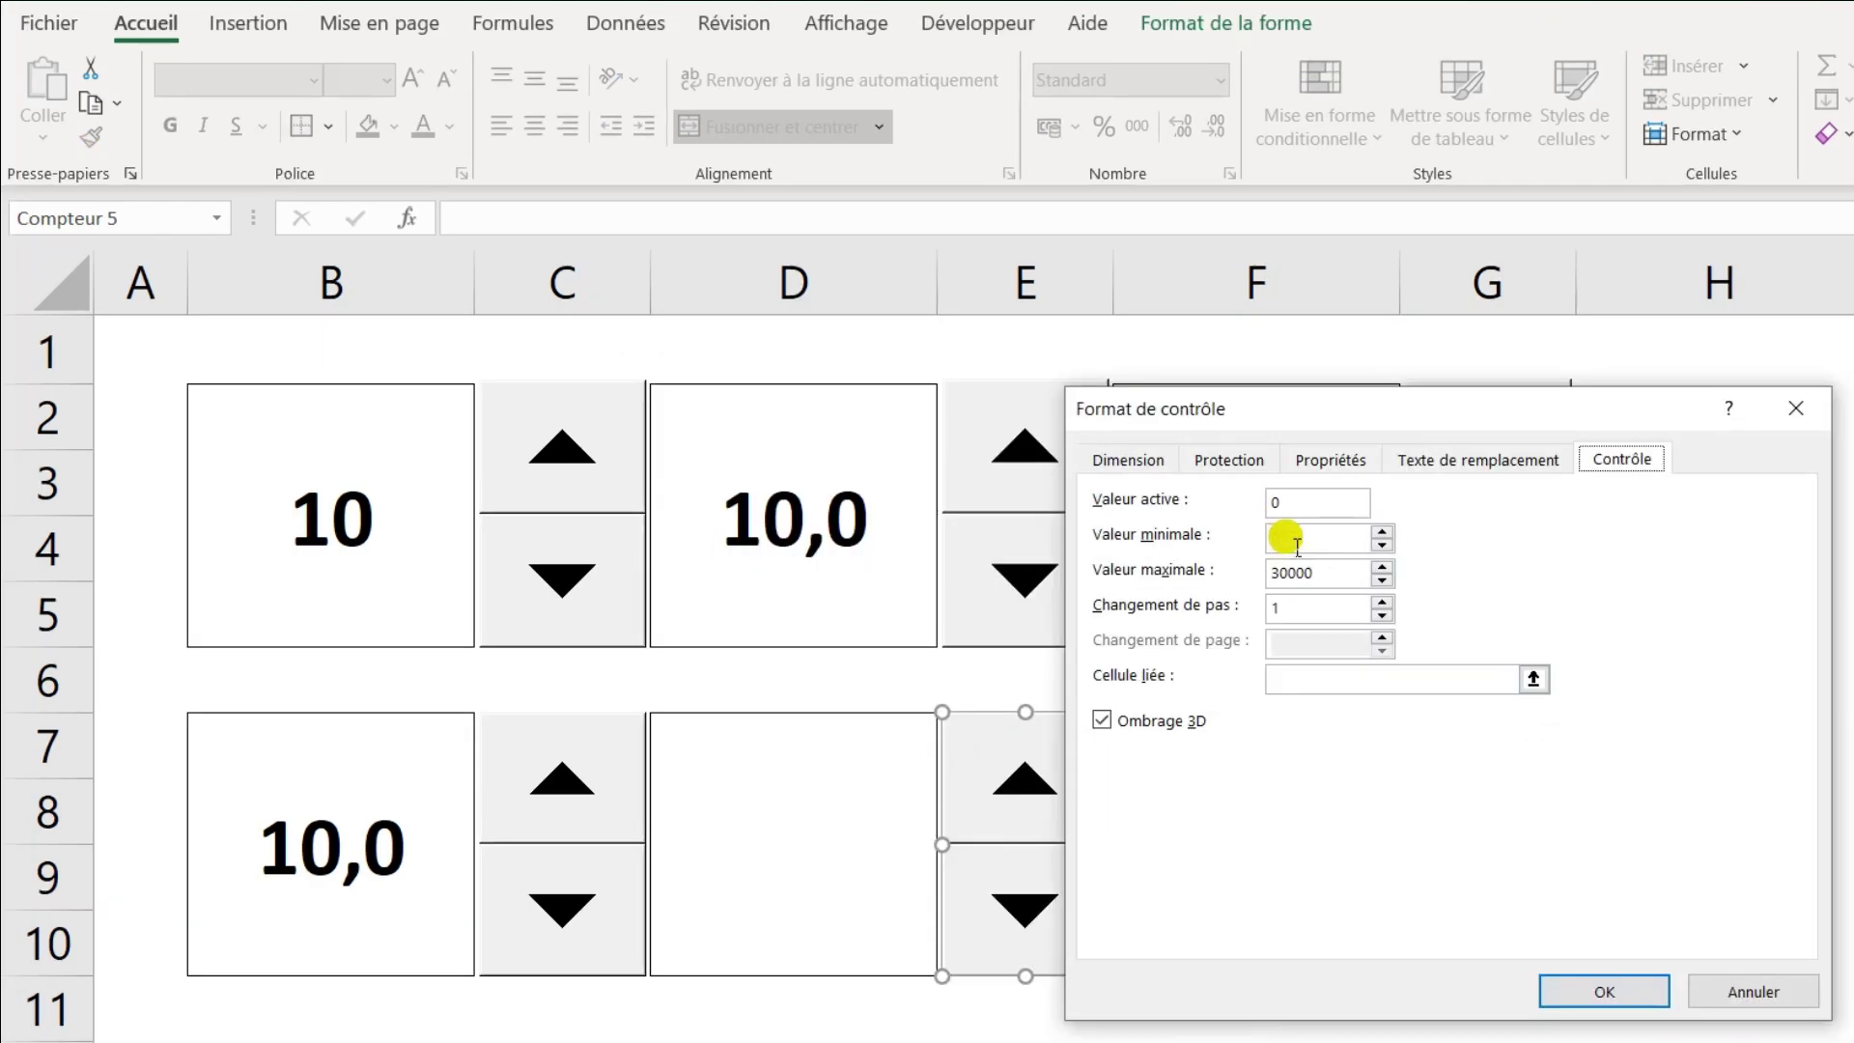
left_click(1270, 539)
type("0")
double_click(1361, 577)
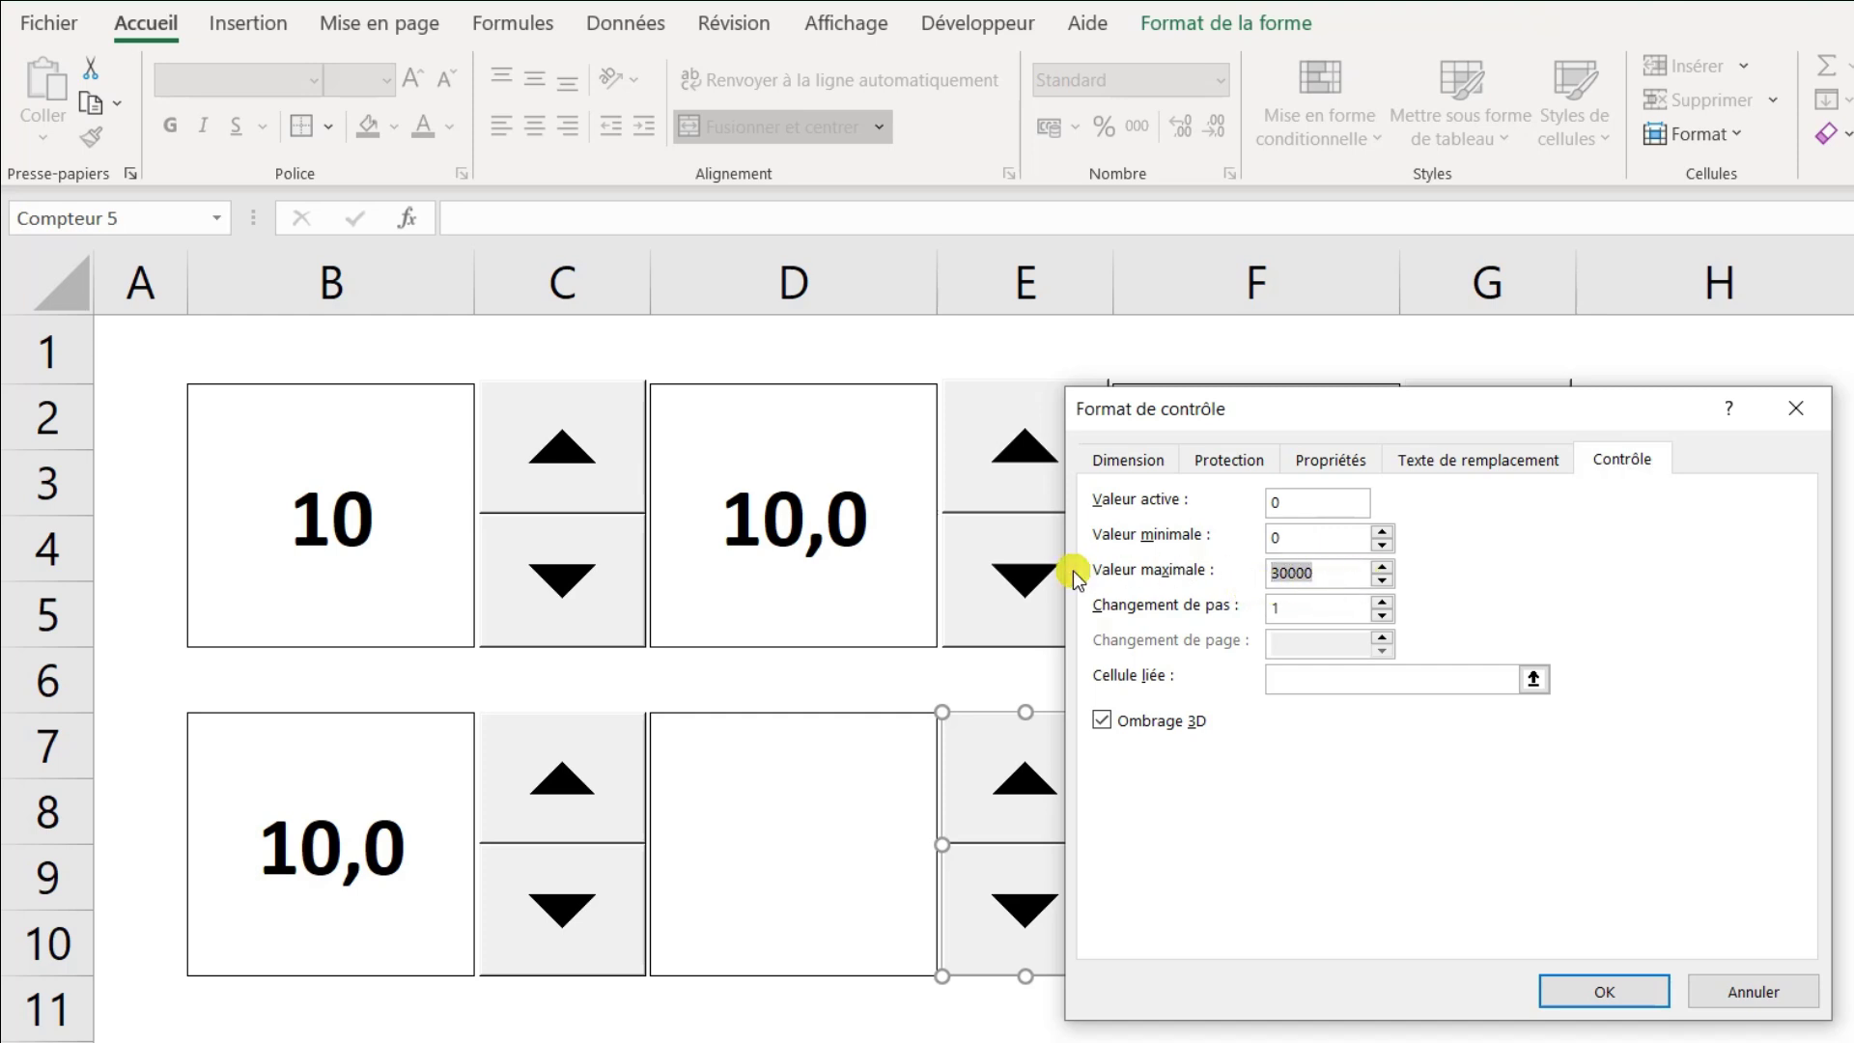
type("20")
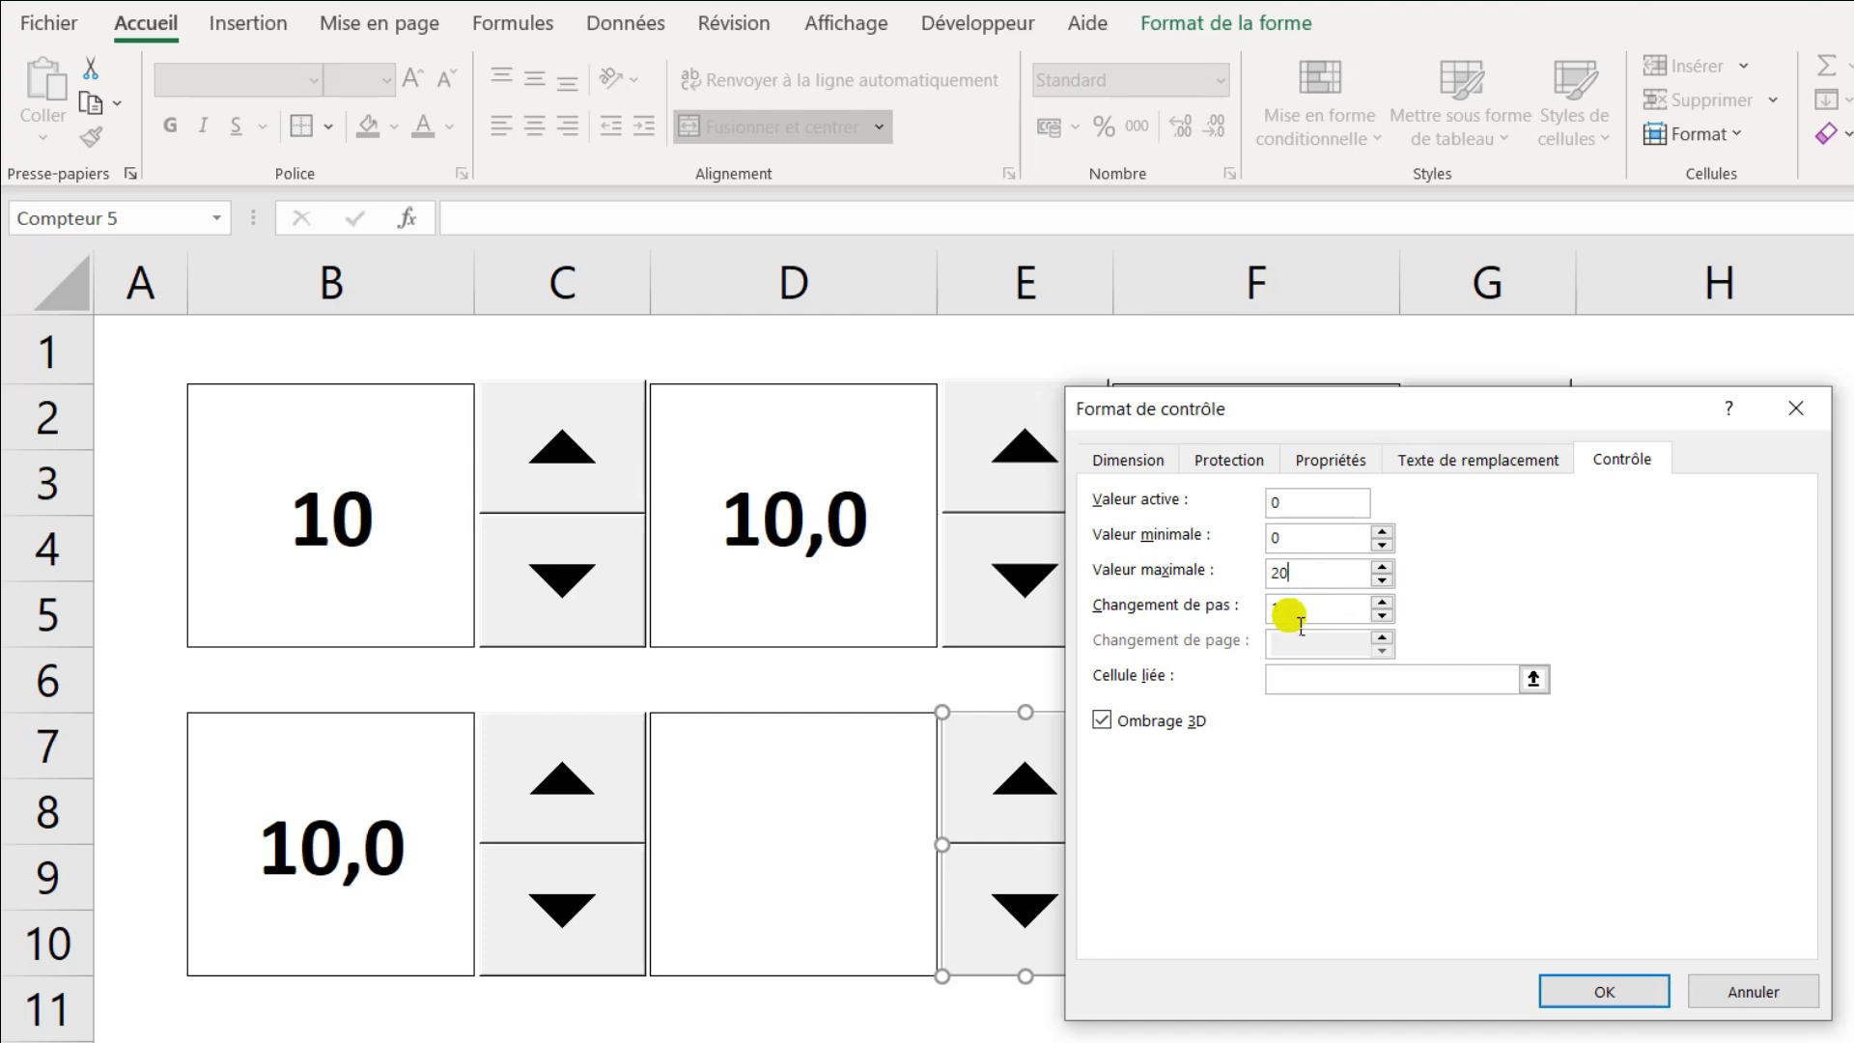
- Link the spinner beside D7 to cell E7 and apply the control settings
left_click(1298, 681)
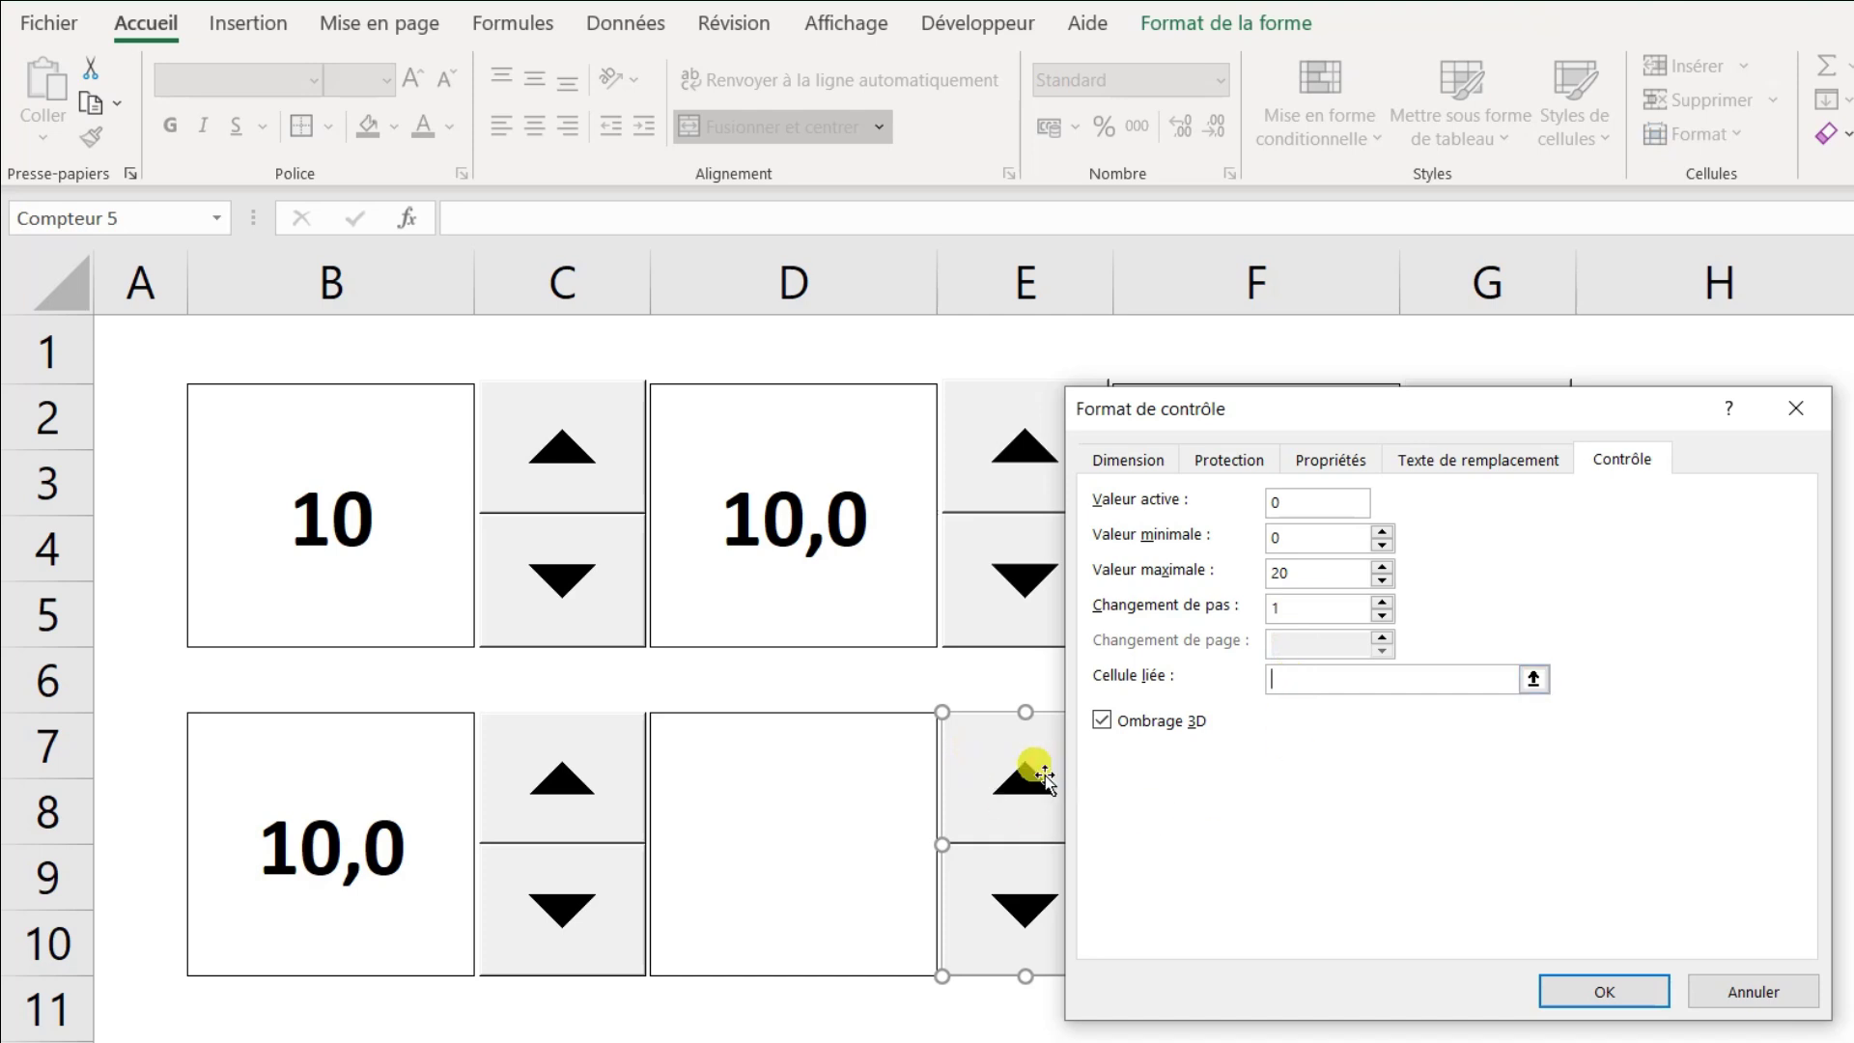
type("E7")
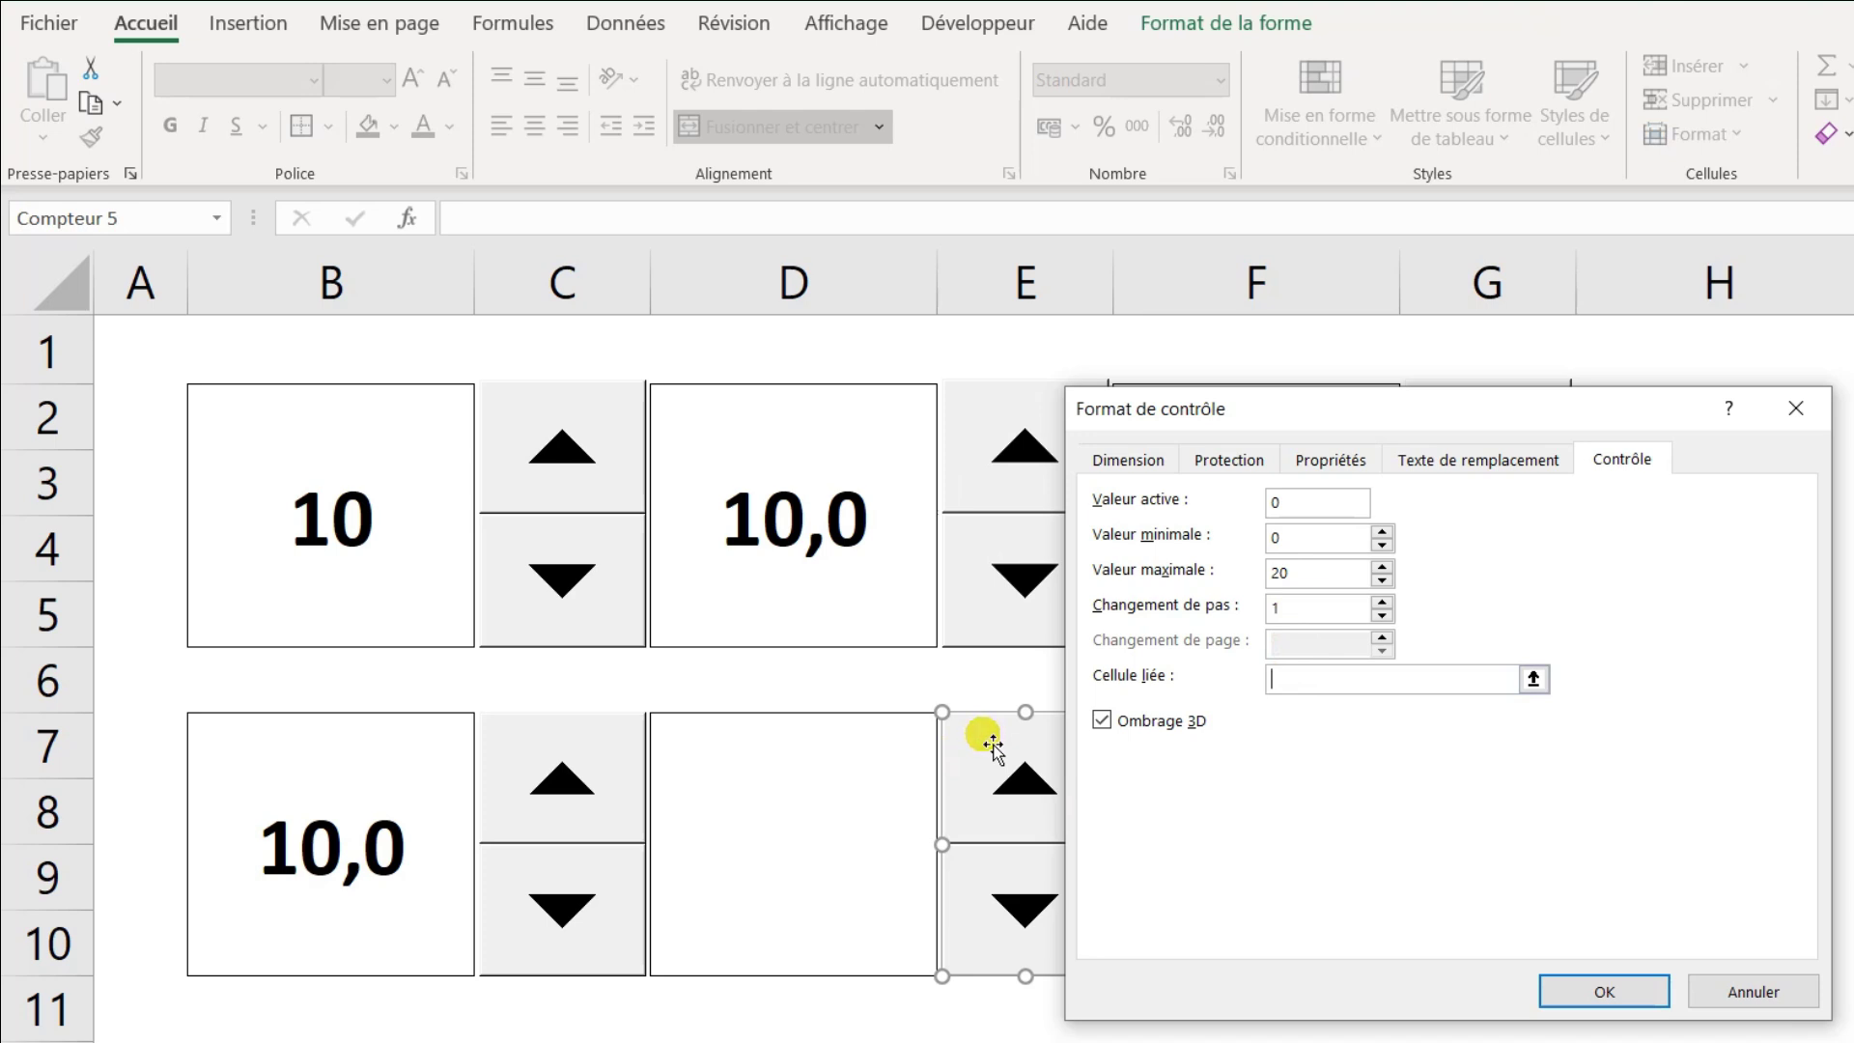
left_click(1618, 992)
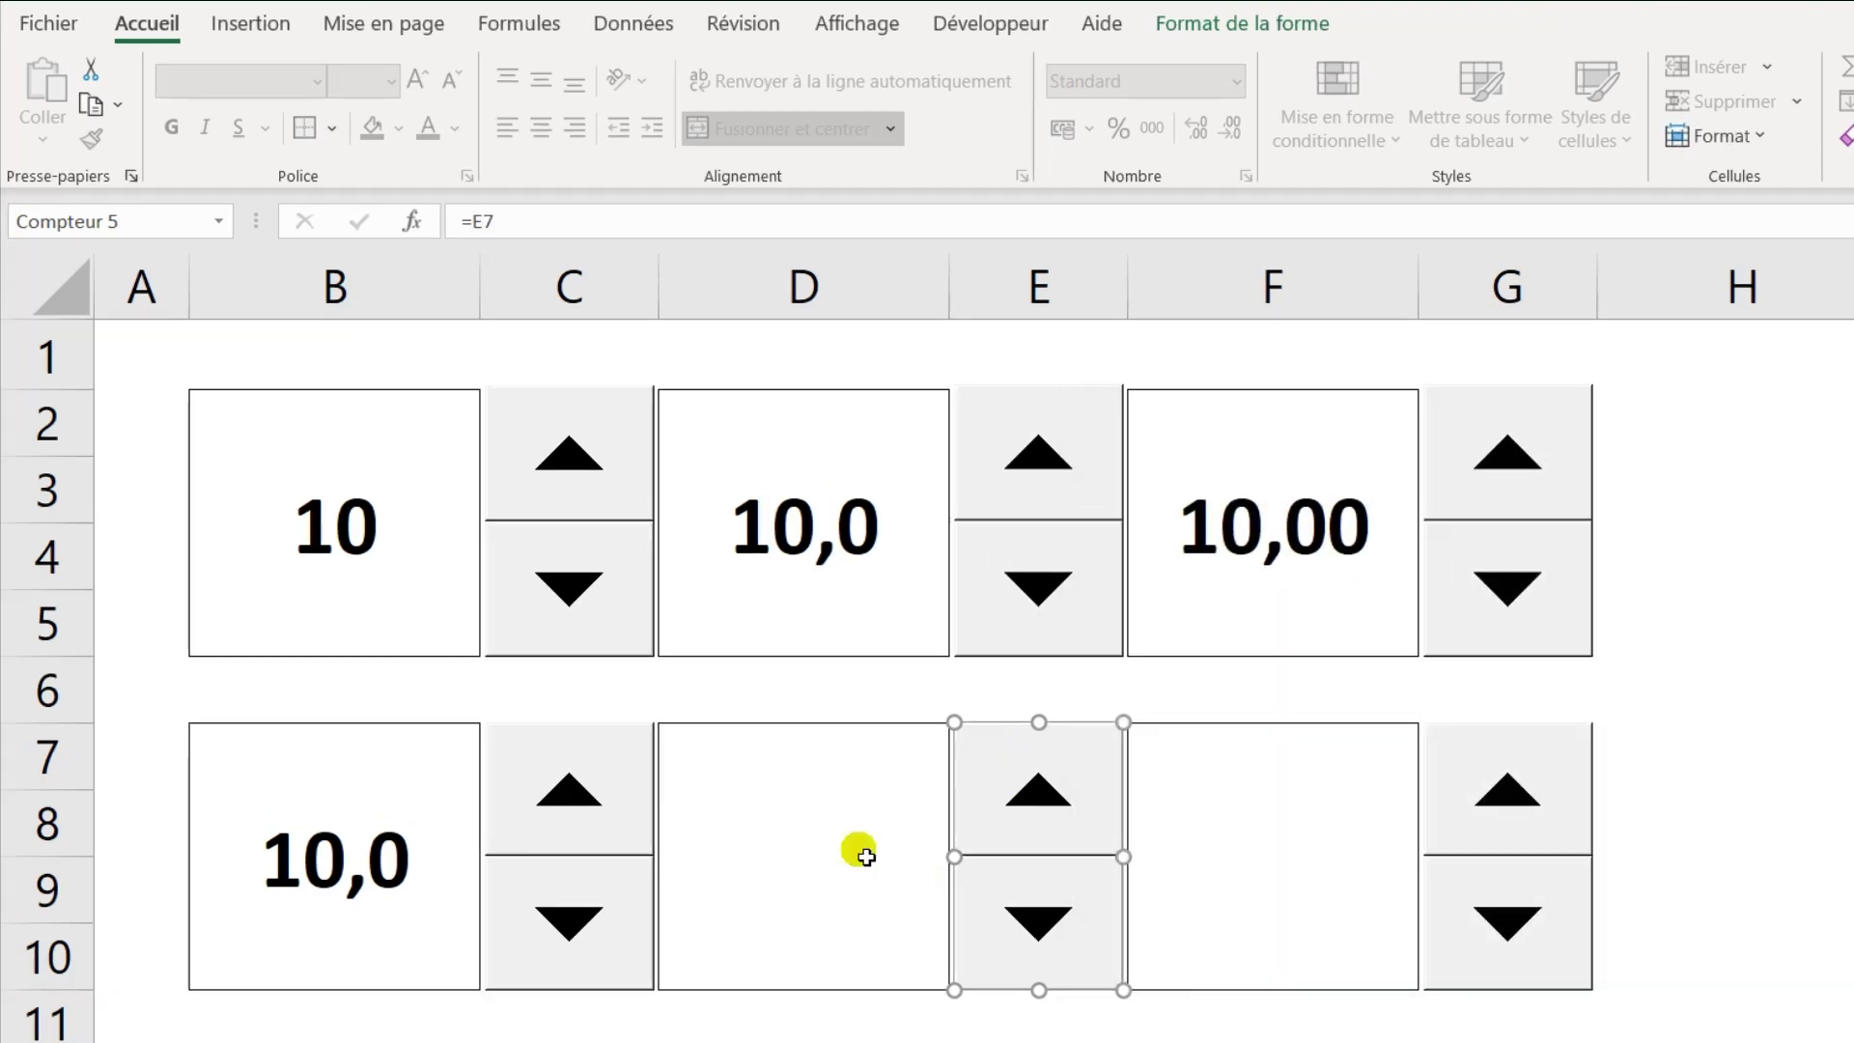
- Enter the formula =E7-10 in merged cell D7 and check the linked cell E7
left_click(864, 857)
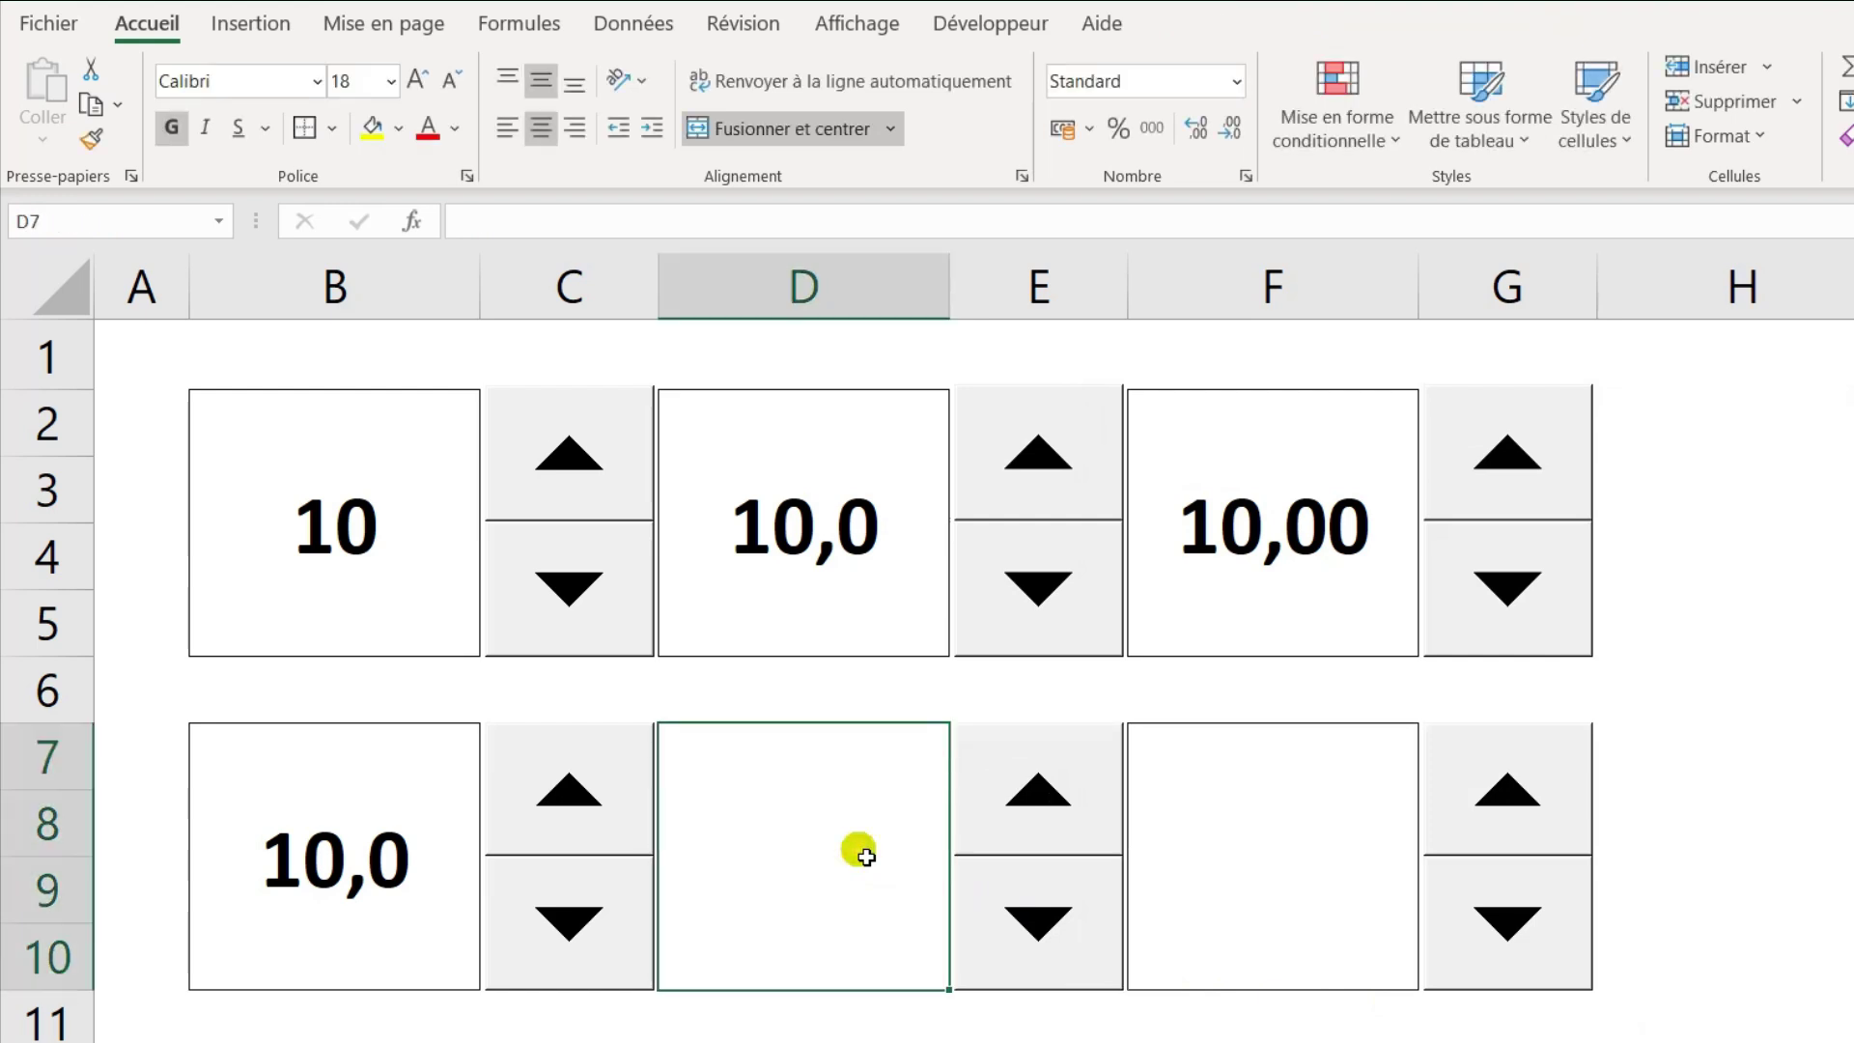
type("=")
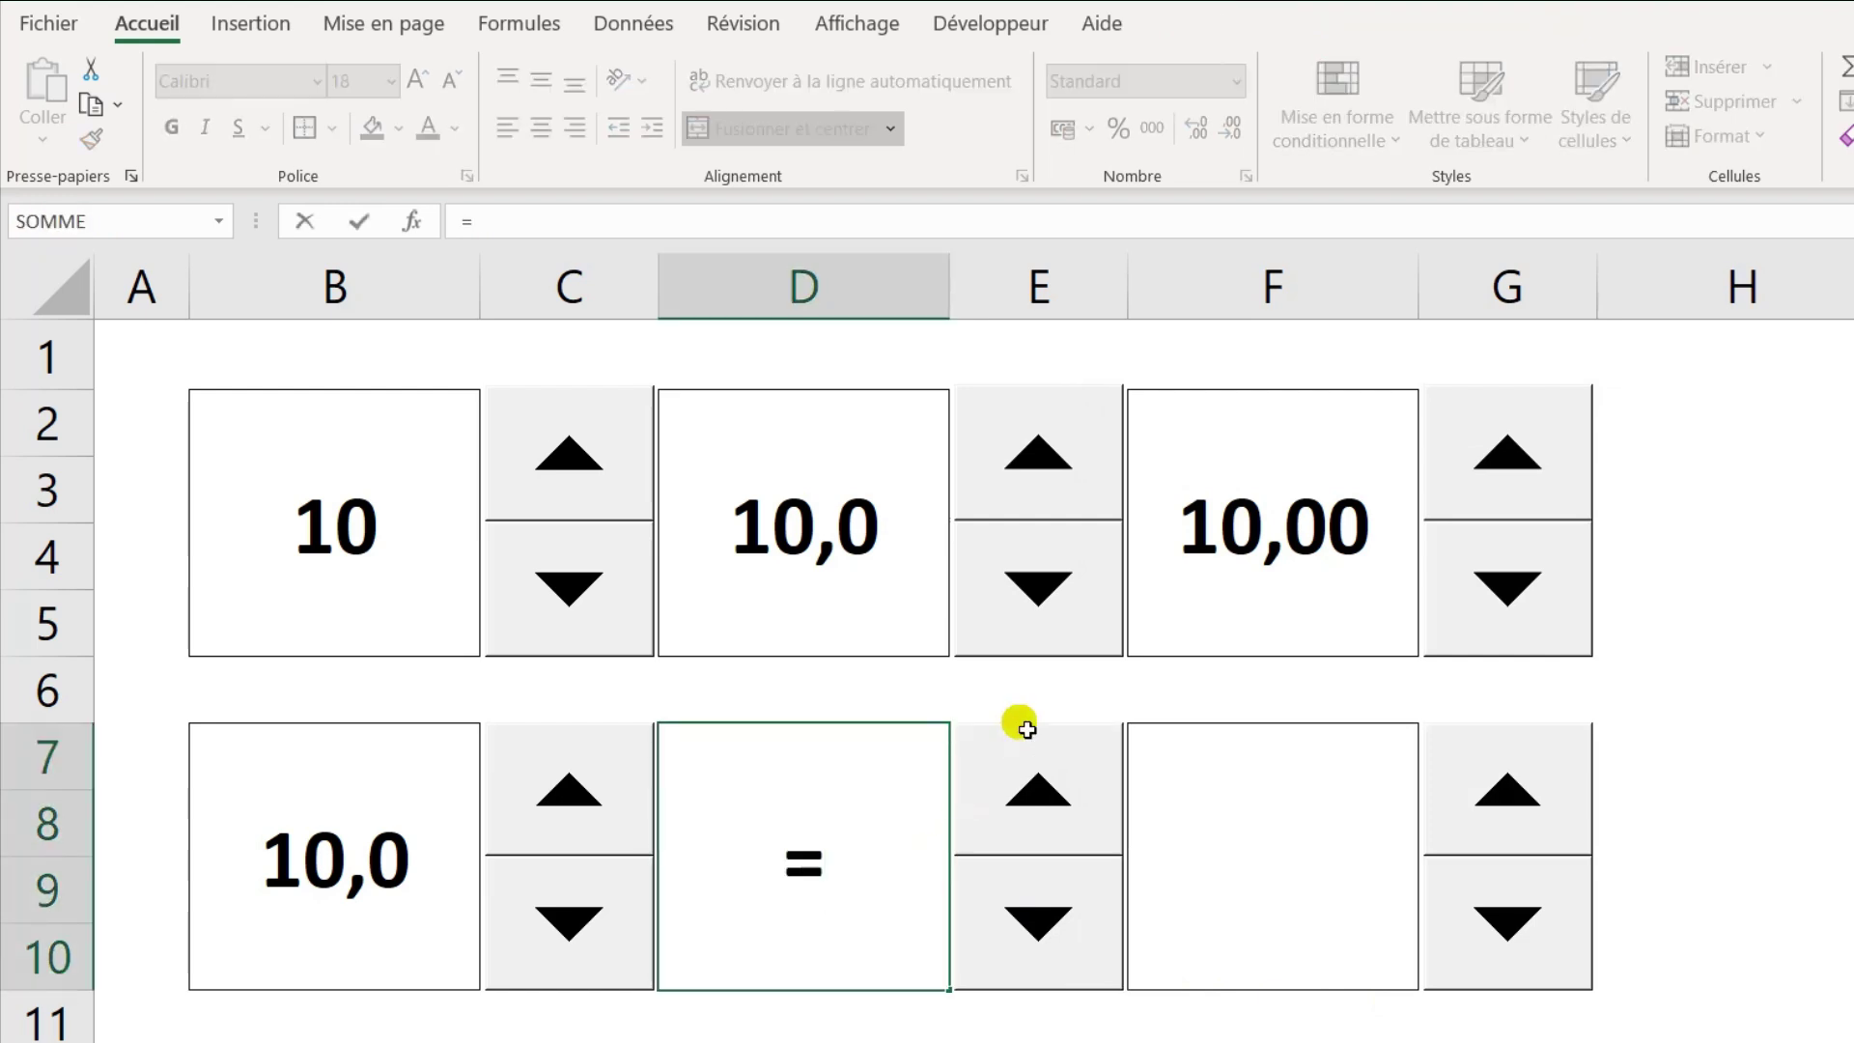
type("E7")
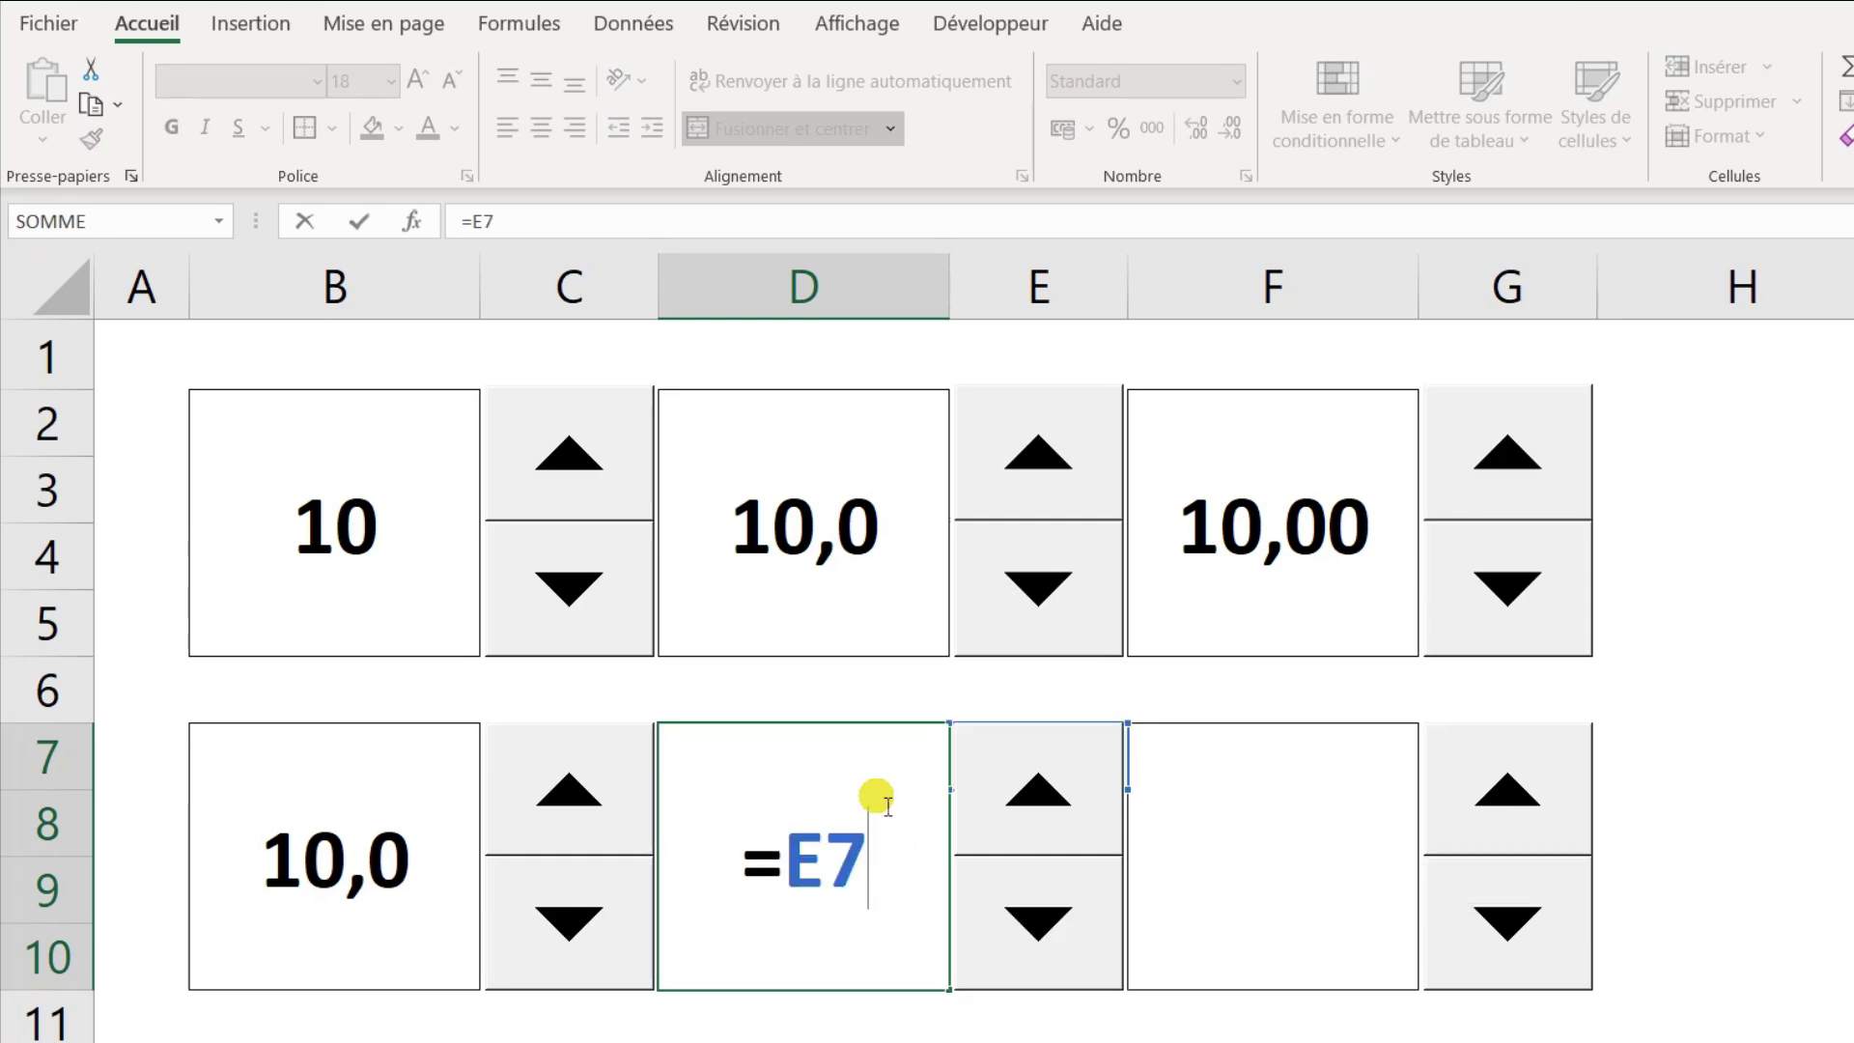
type("-10")
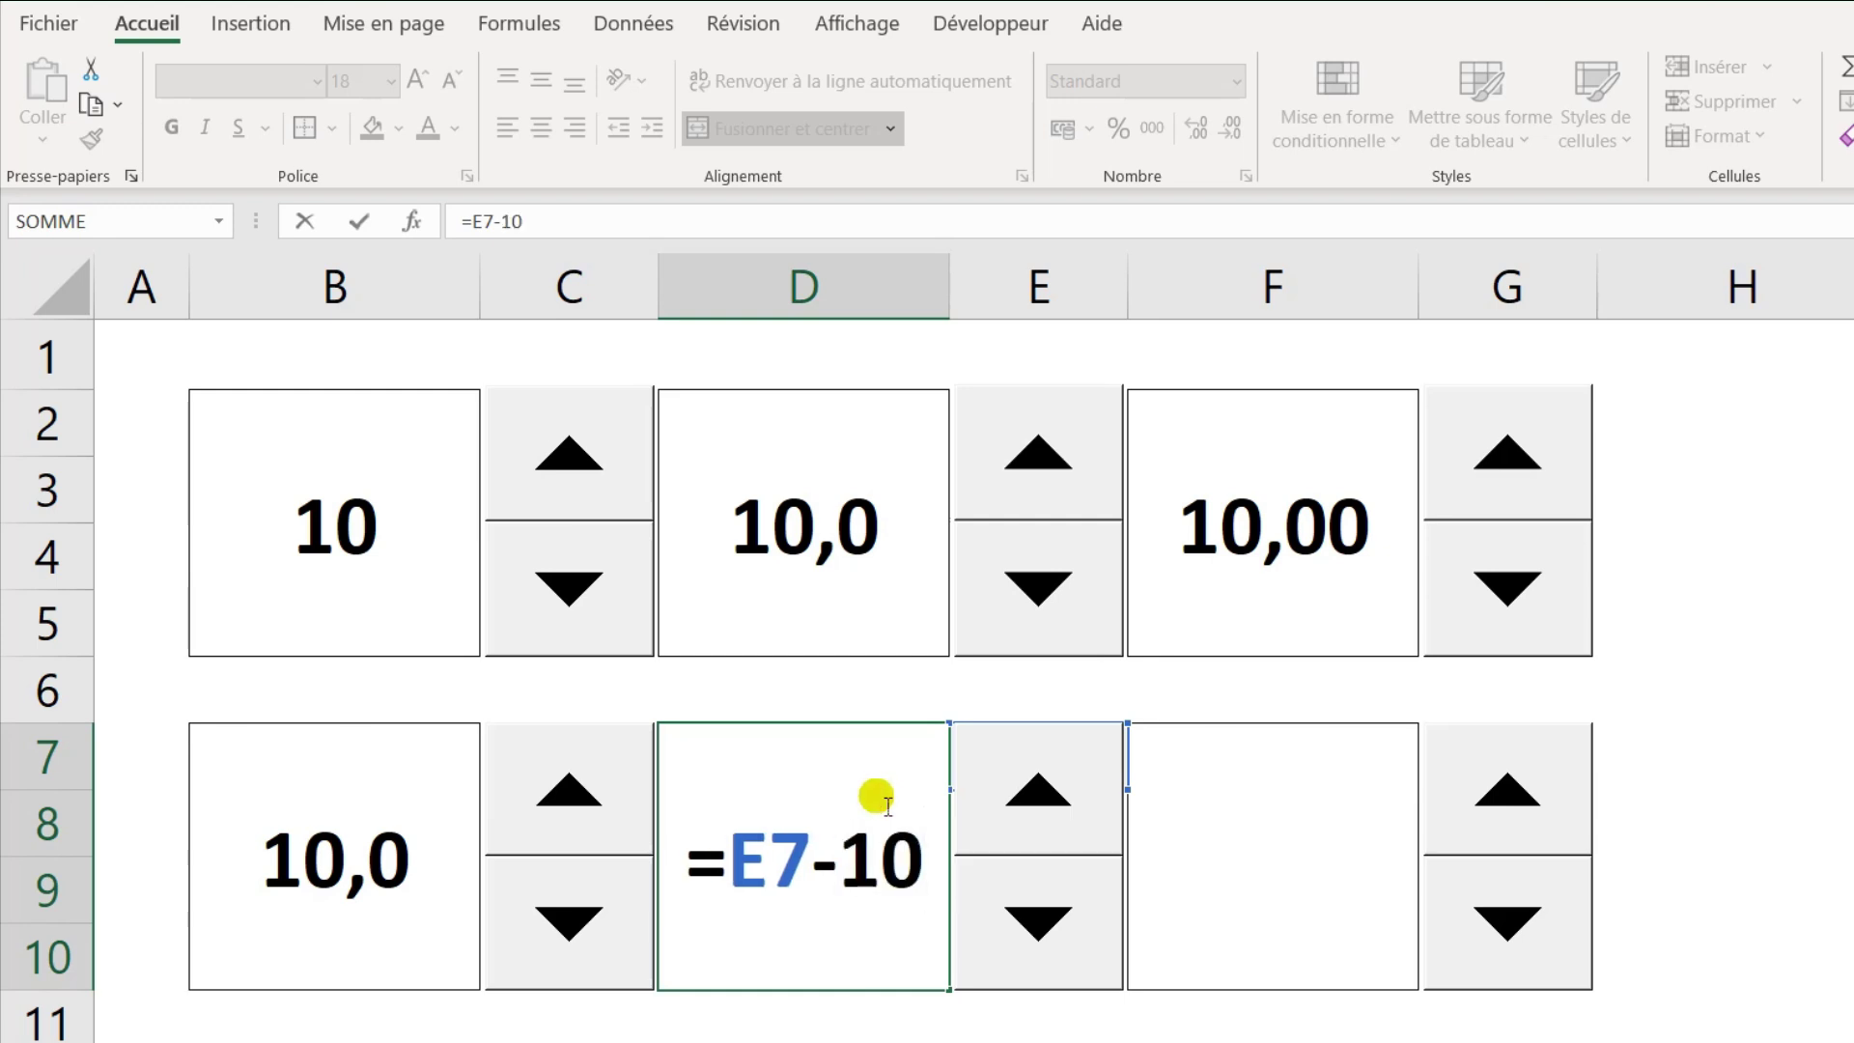
key("Return")
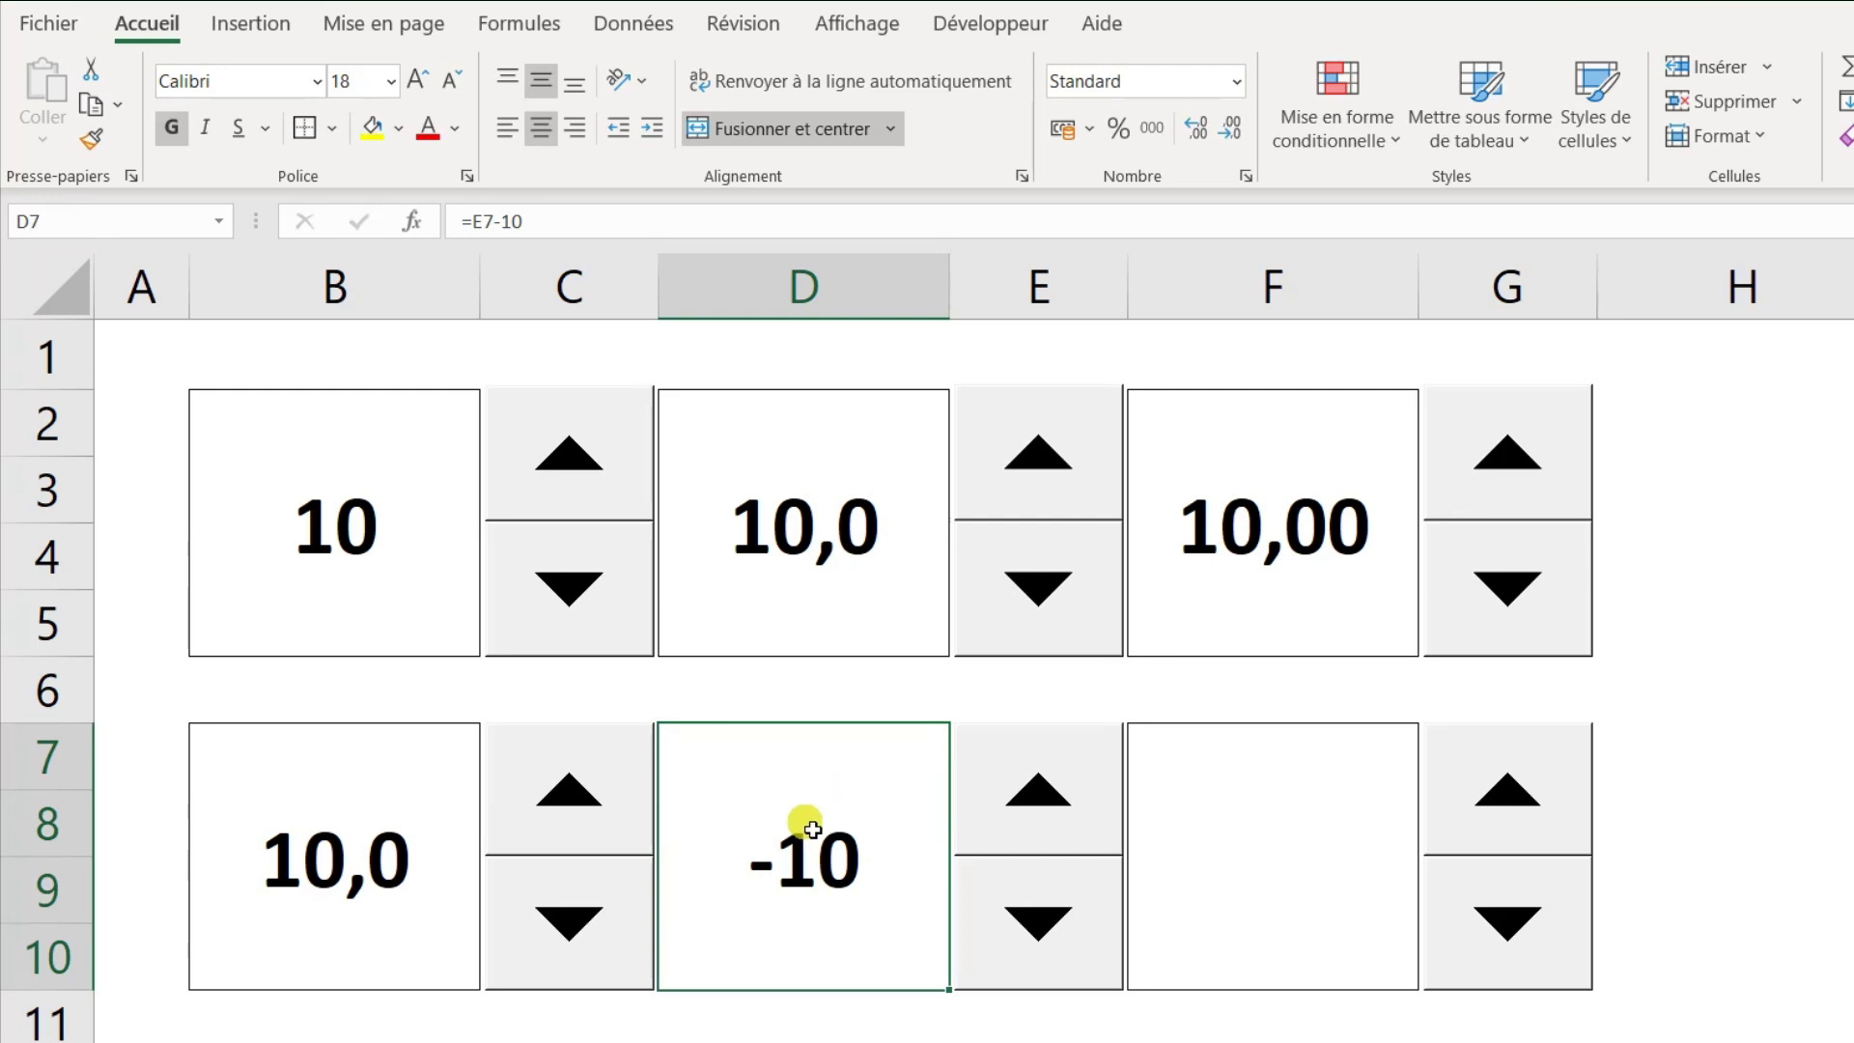
key("Right")
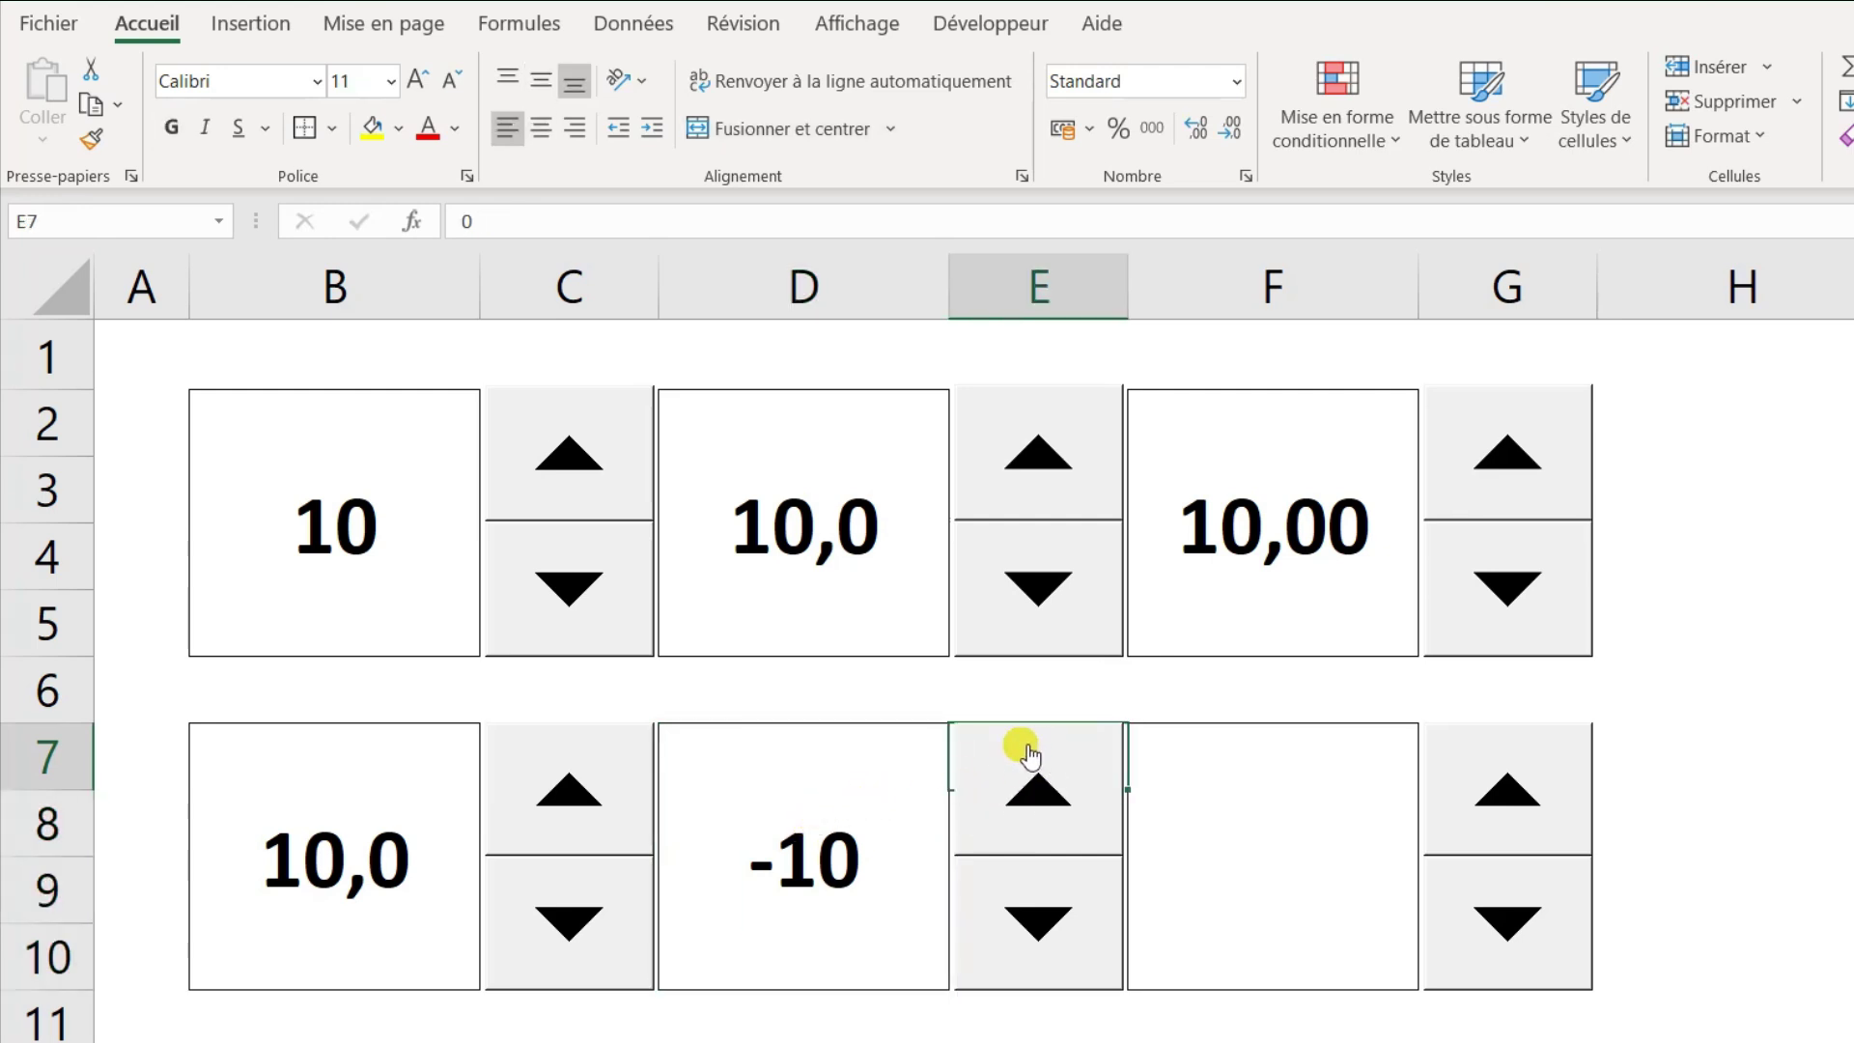
key("Left")
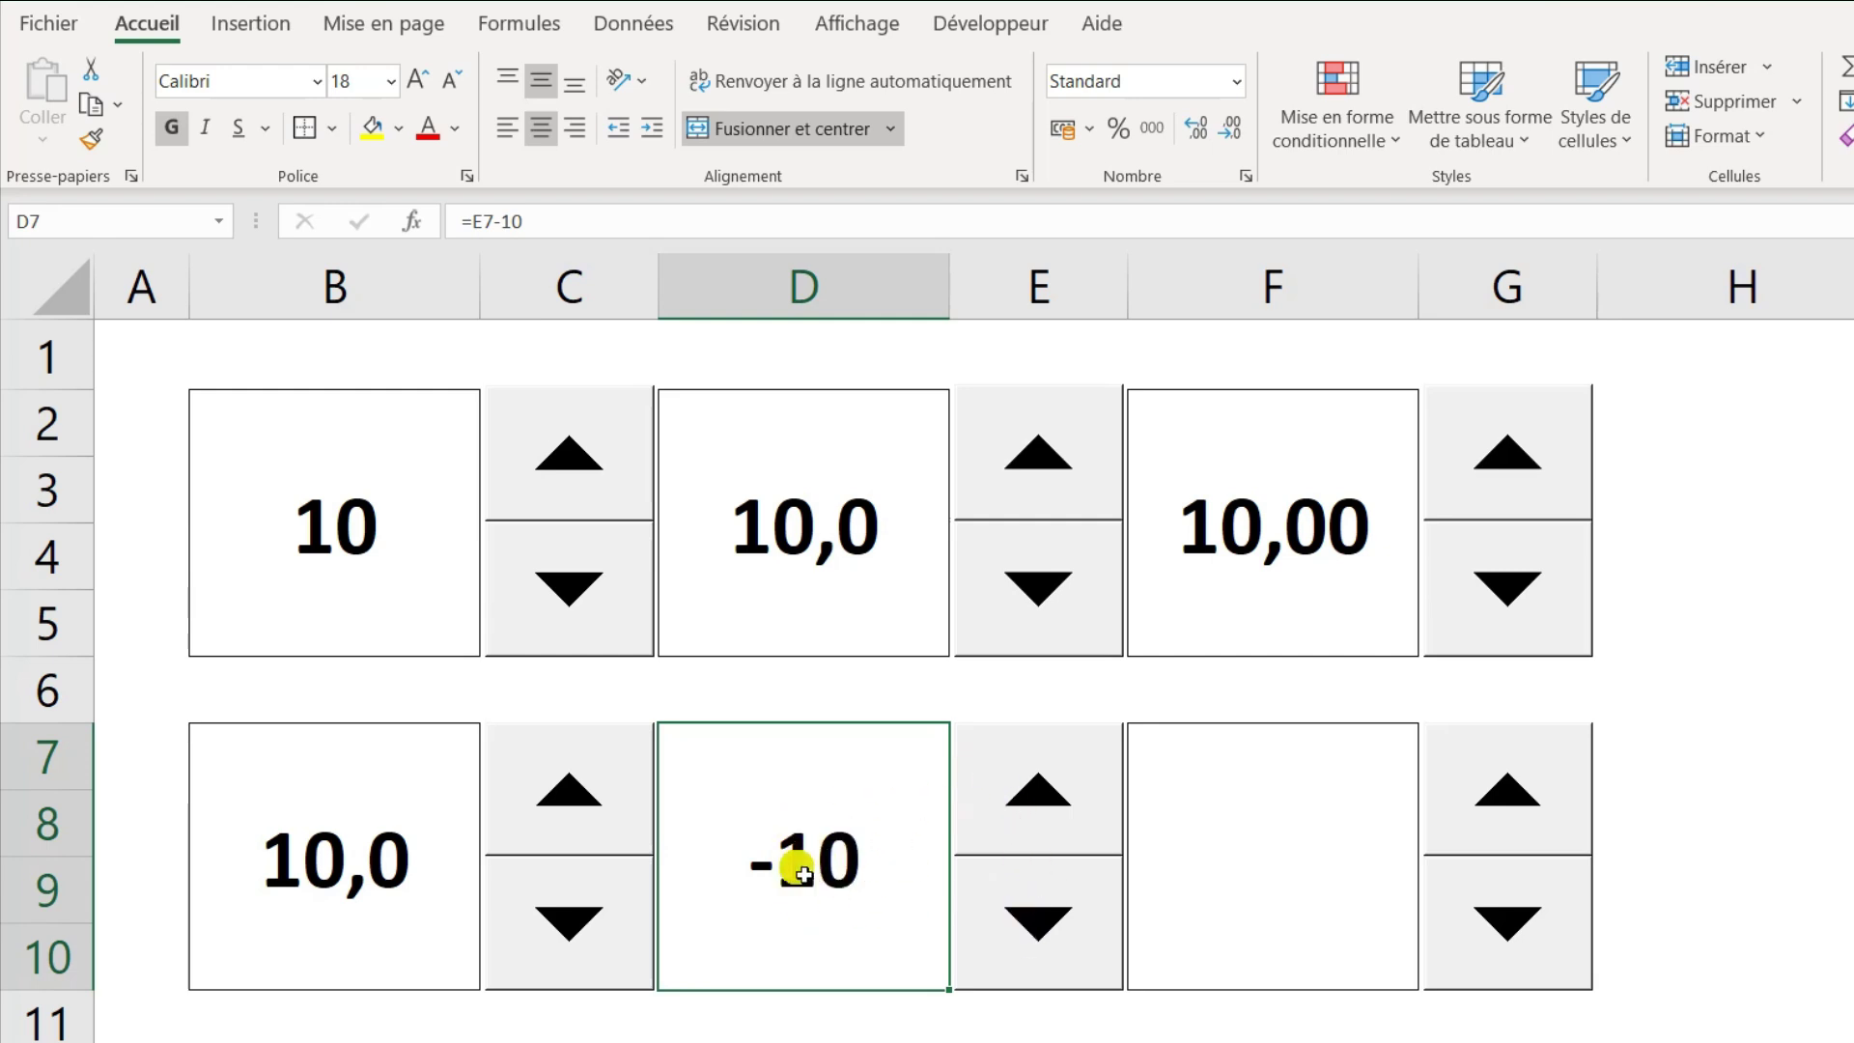
- Test the spinner beside D7 by stepping the value up from the negative range to 8
left_click(1048, 792)
left_click(1049, 792)
left_click(1048, 792)
left_click(1048, 792)
left_click(1049, 792)
left_click(1049, 792)
left_click(1048, 791)
left_click(1049, 792)
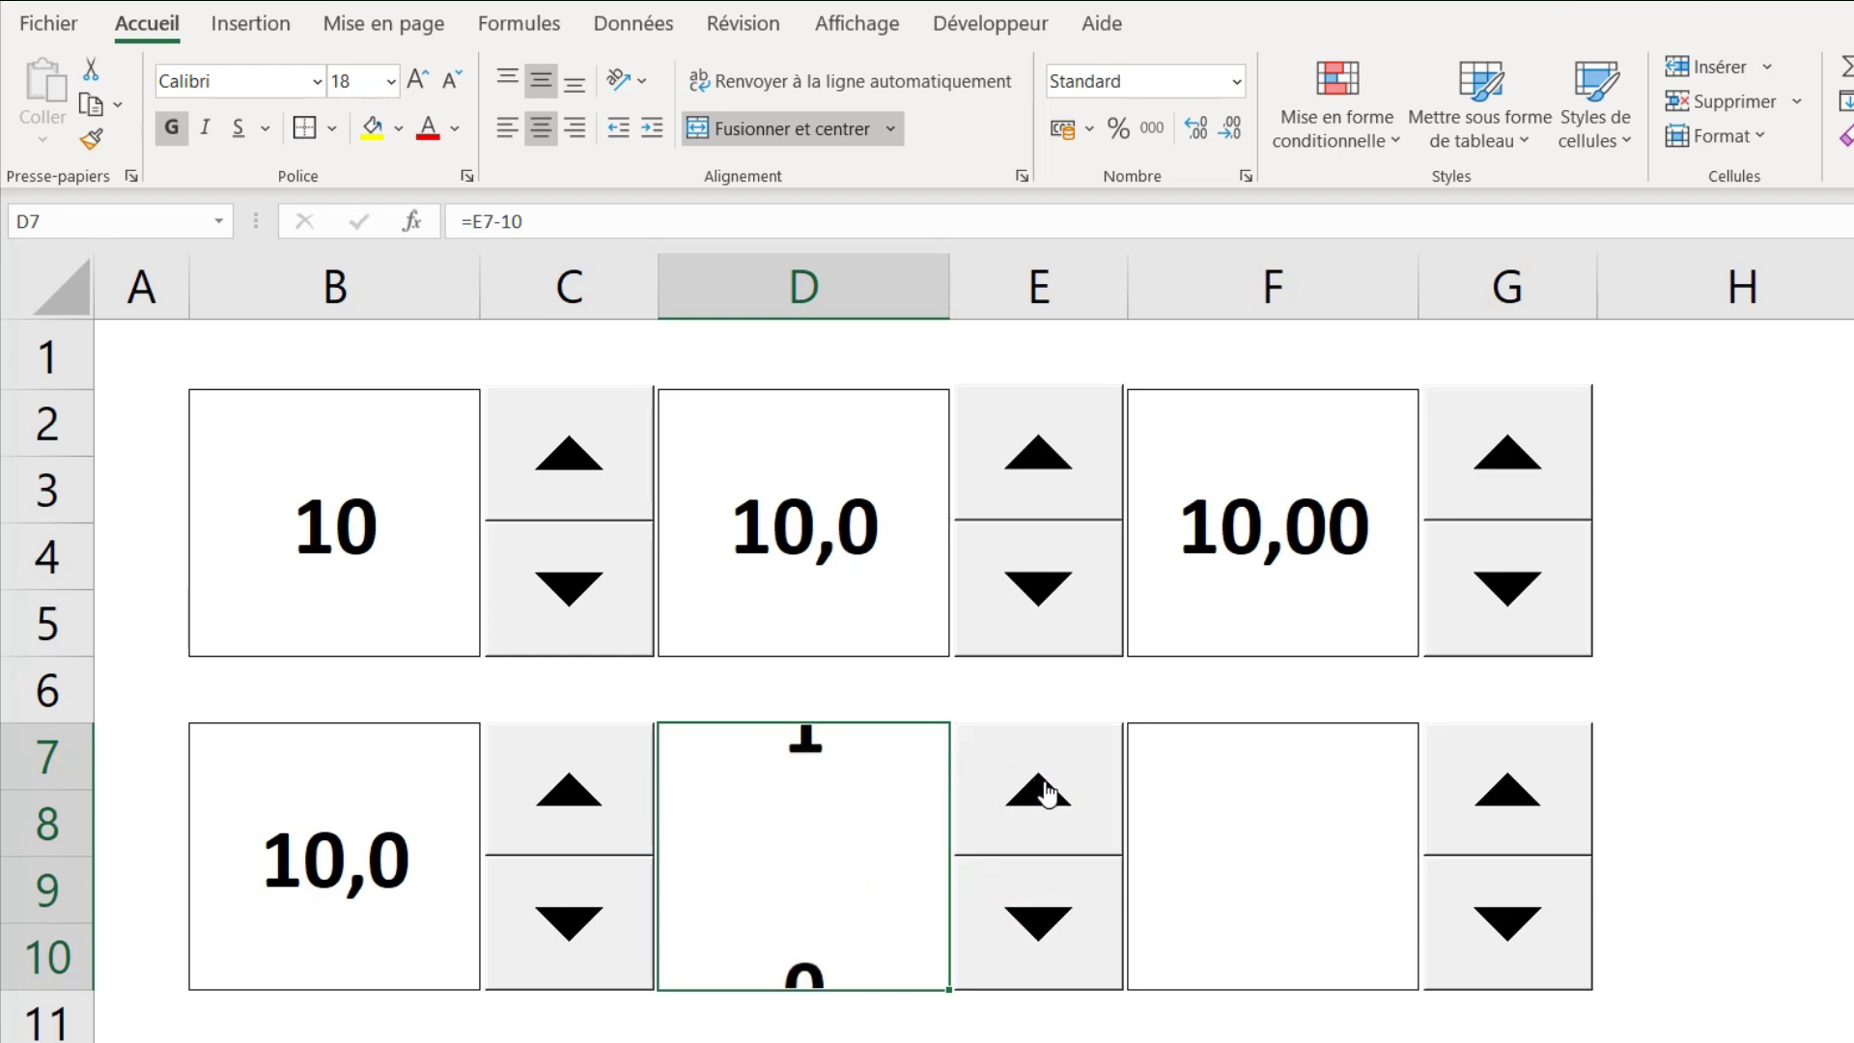
left_click(1048, 791)
left_click(1048, 792)
left_click(1048, 792)
left_click(1049, 792)
left_click(1049, 792)
left_click(1048, 791)
left_click(1048, 792)
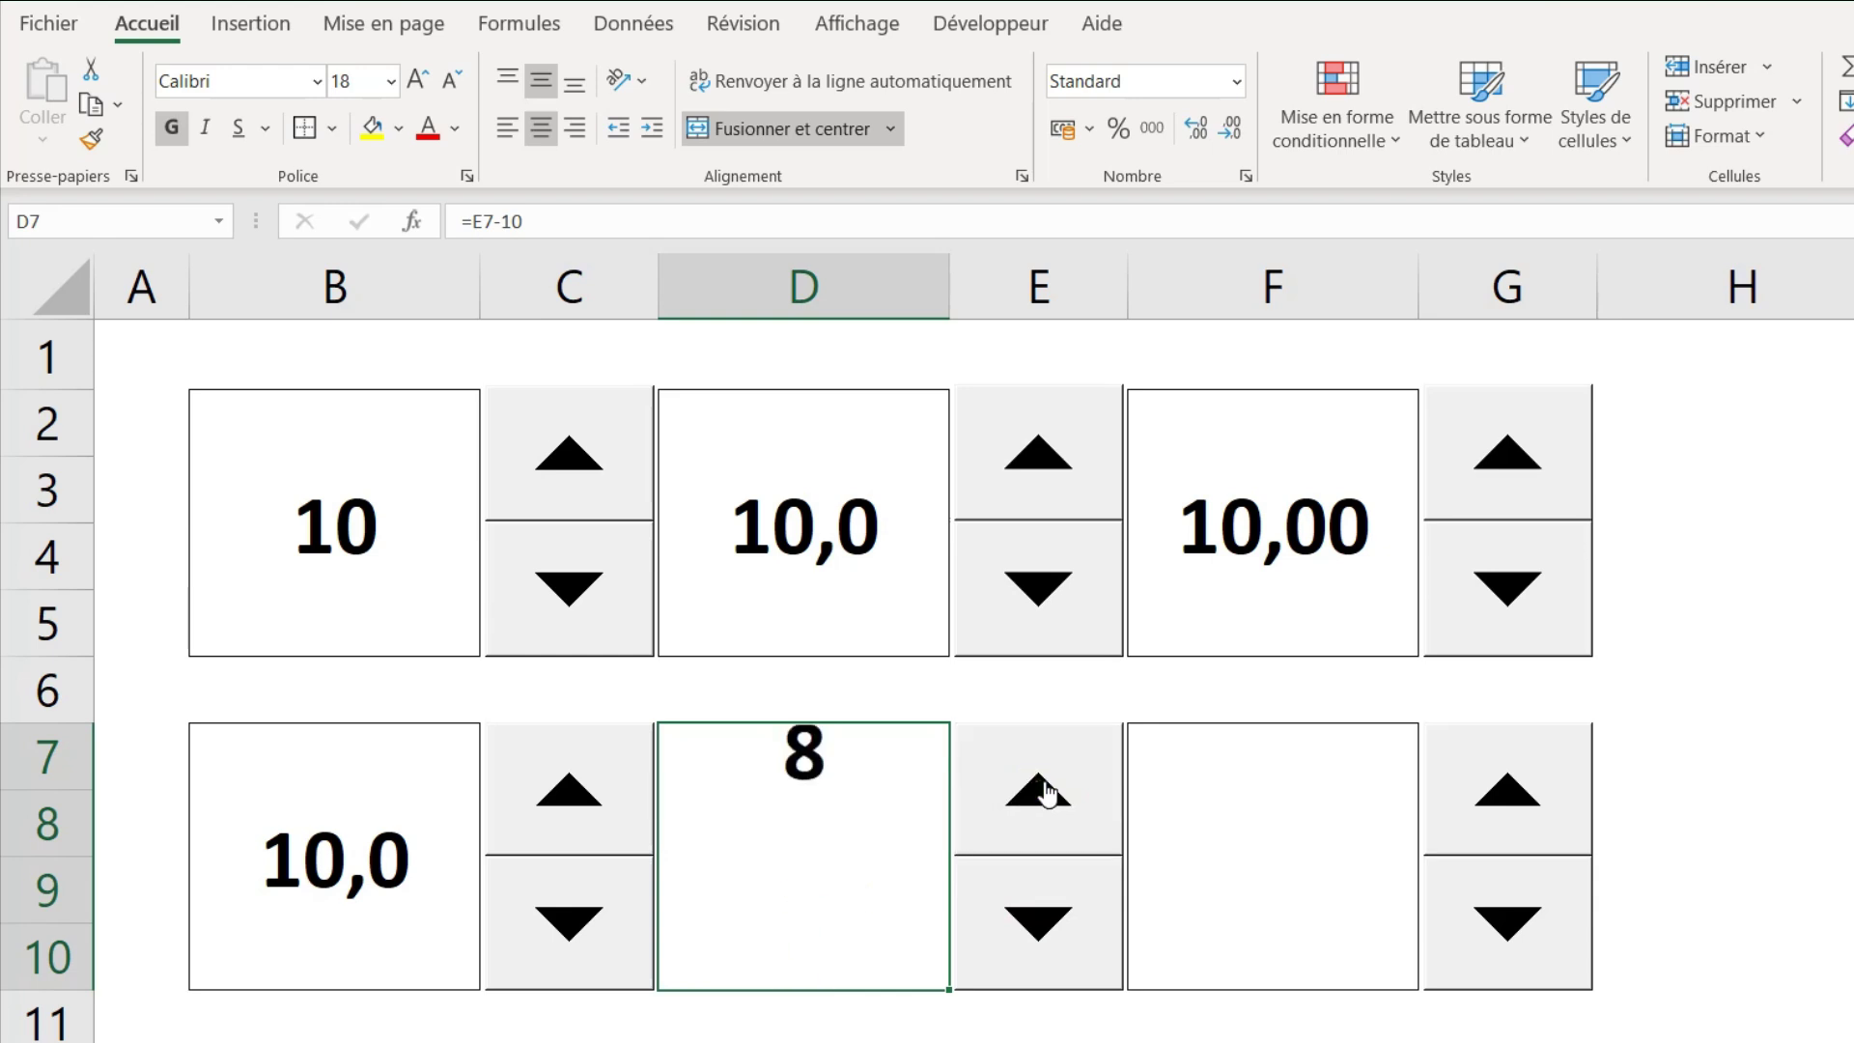